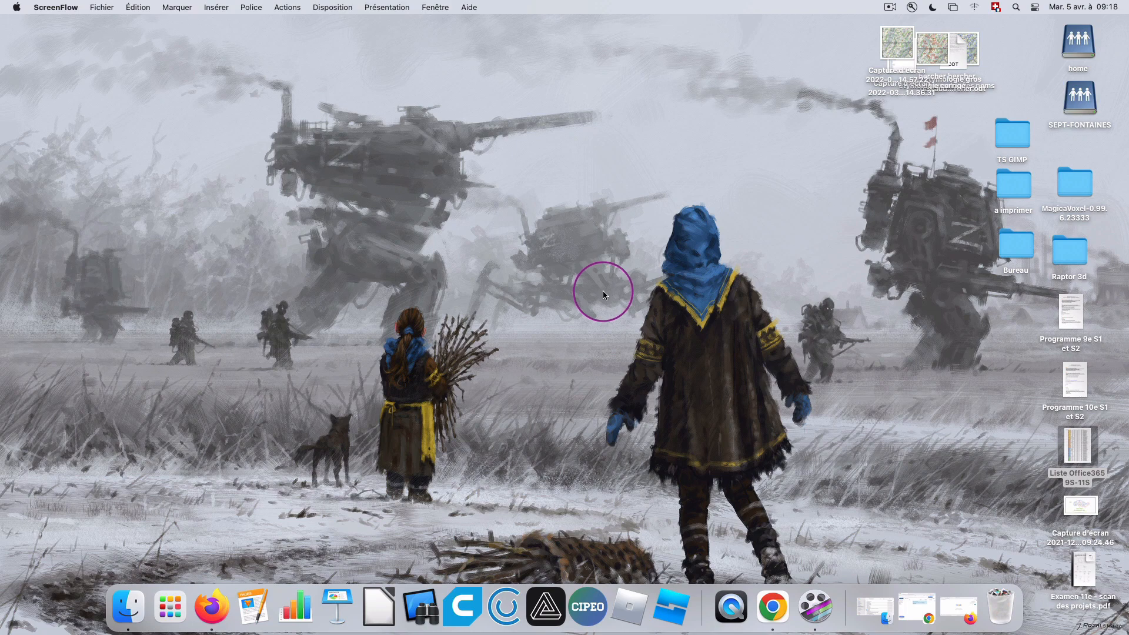
Switch to Firefox and look at the spreadsheet listing the student e-mail addresses and passwords.
{"action": "left_click", "coordinate": [205, 607]}
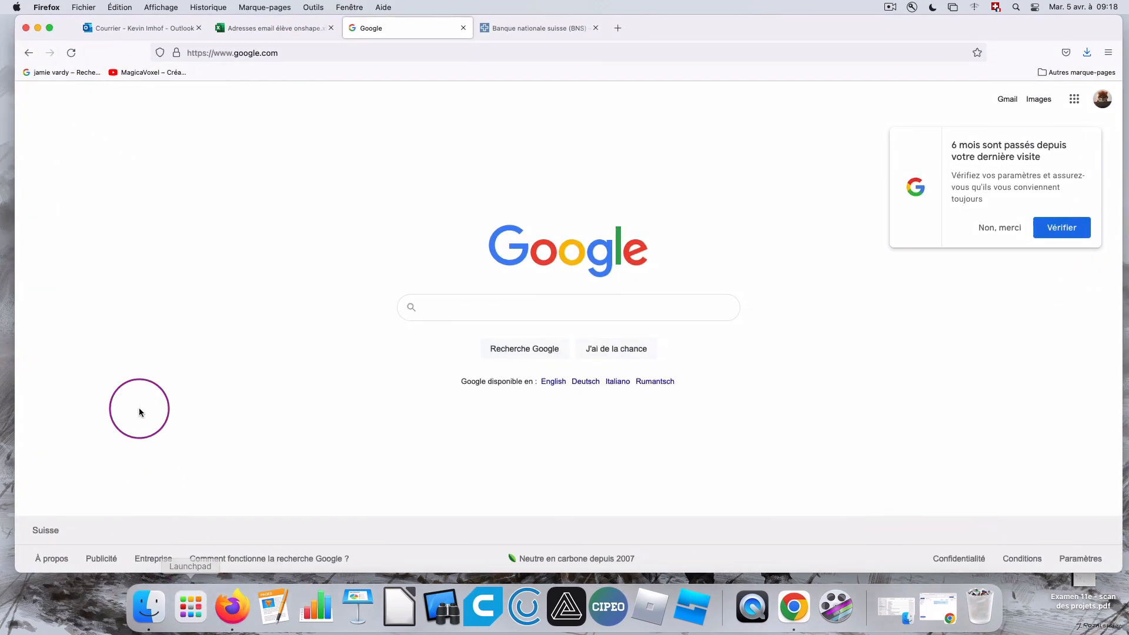
{"action": "left_click", "coordinate": [268, 28]}
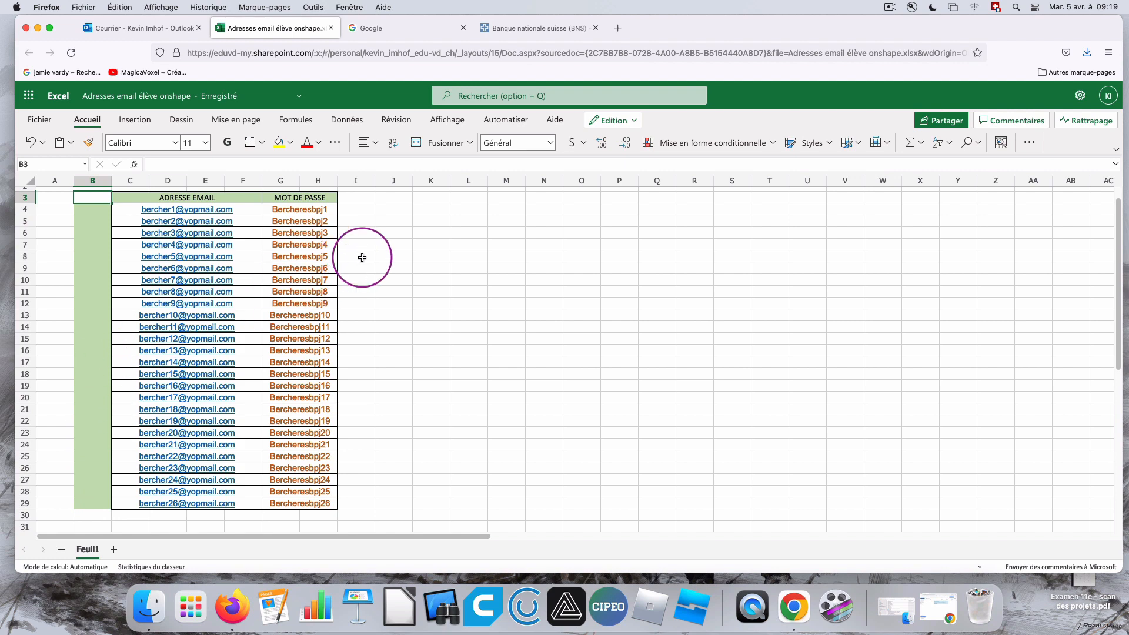
Load onshape.com in place of the open Google page and go to its sign-in form.
{"action": "left_click", "coordinate": [396, 32]}
{"action": "left_click", "coordinate": [353, 51]}
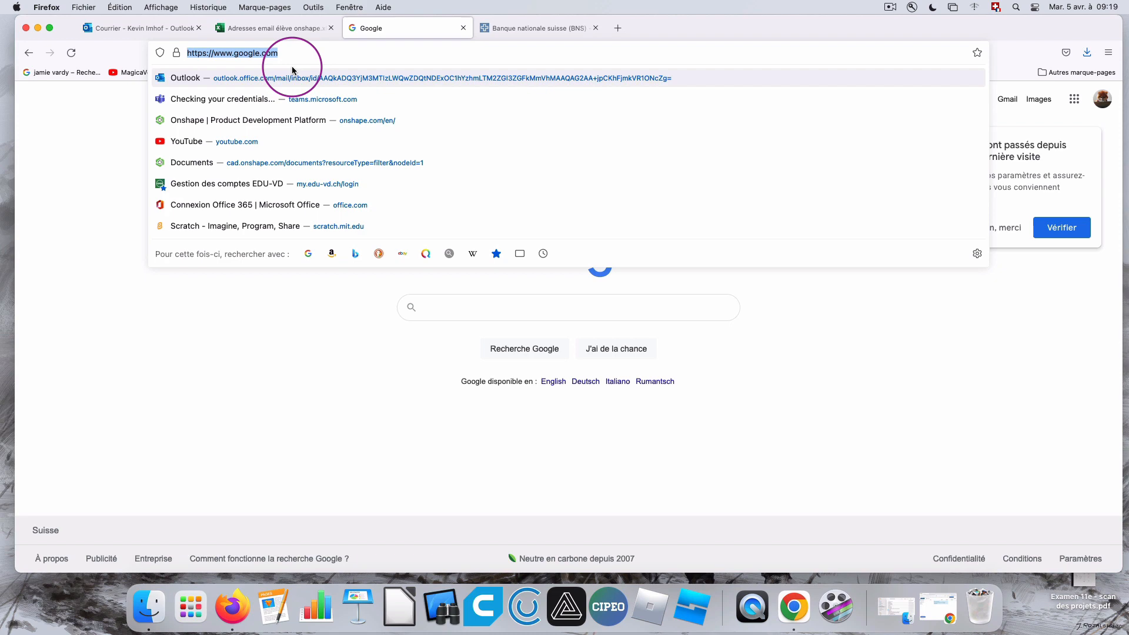
{"action": "type", "text": "onshape.com/"}
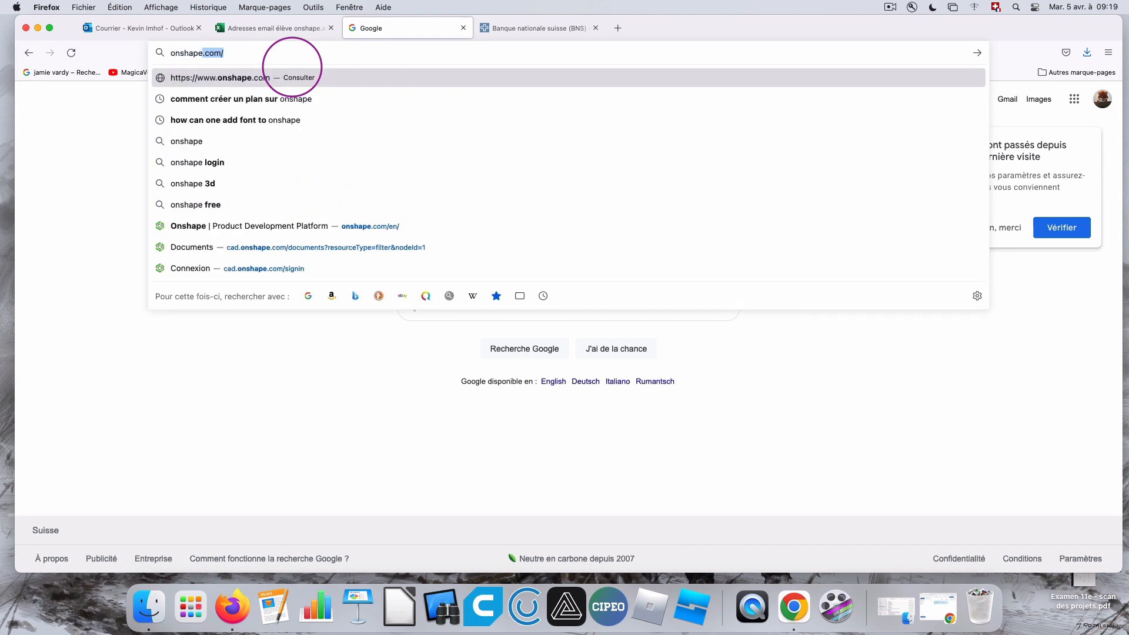
{"action": "key", "text": "Return"}
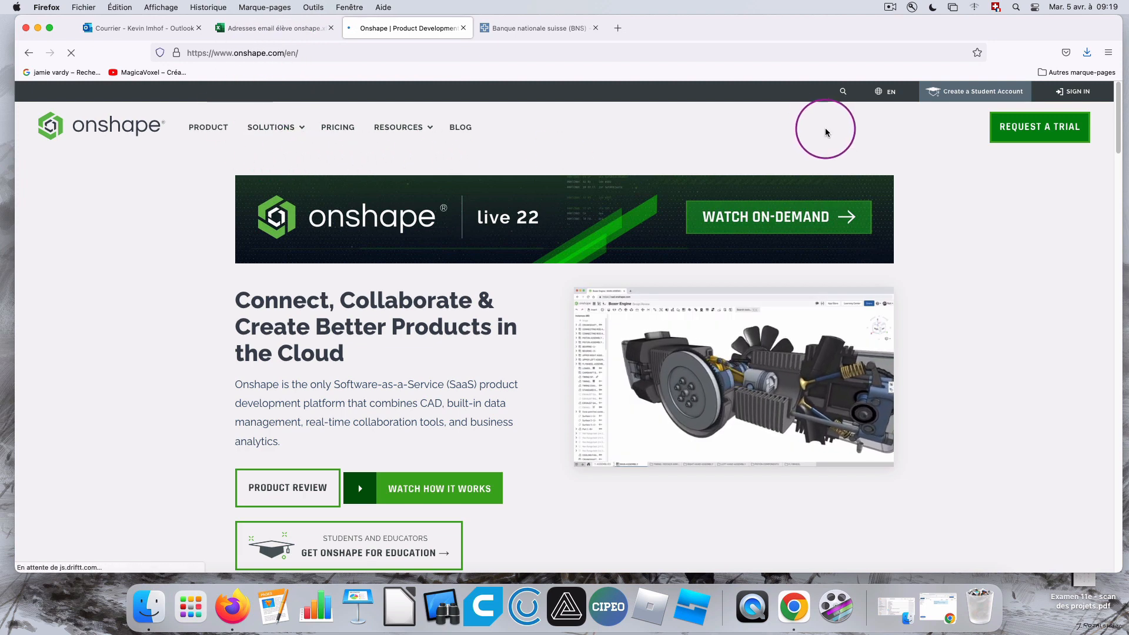
{"action": "left_click", "coordinate": [1078, 93]}
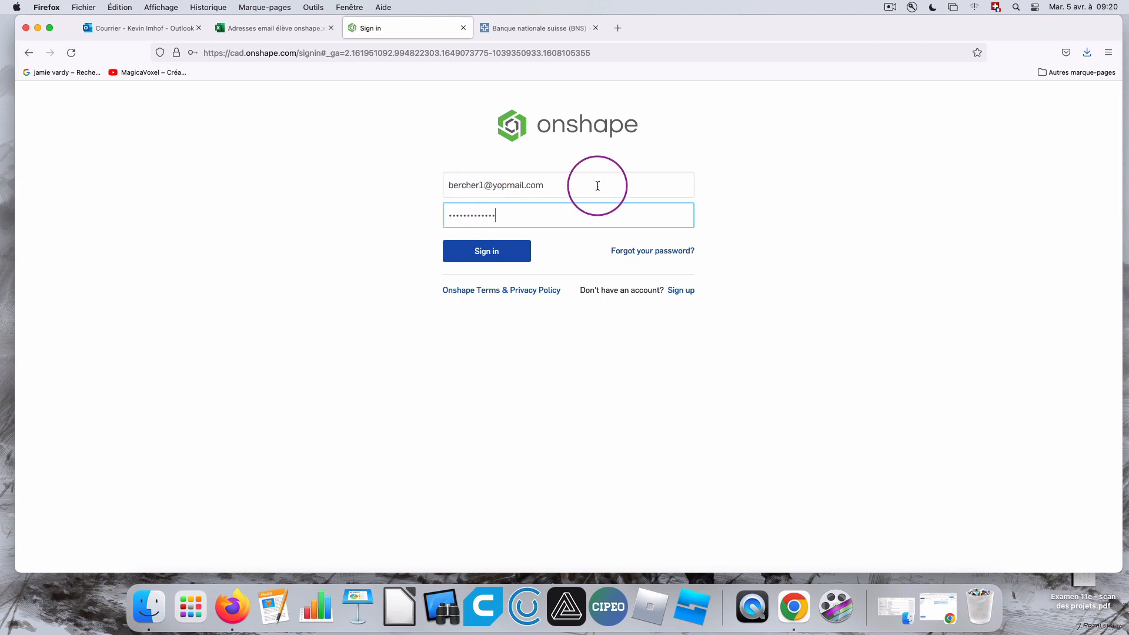
Sign in to Onshape with the student account's e-mail and password, declining to save the login and re-entering the password.
{"action": "type", "text": "@"}
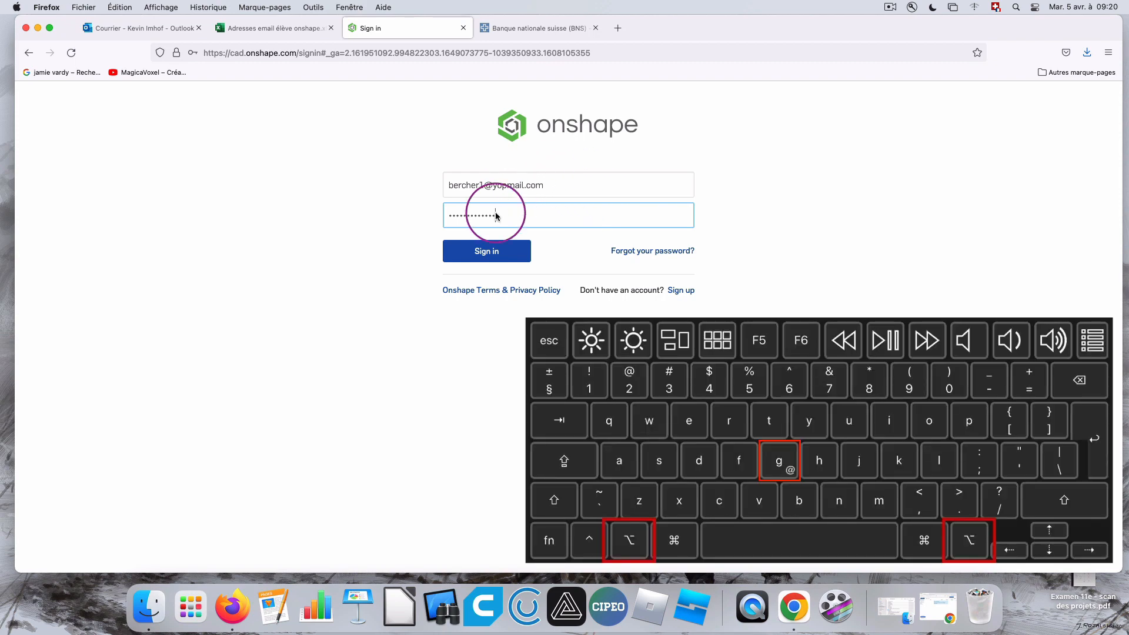
{"action": "left_click", "coordinate": [496, 251]}
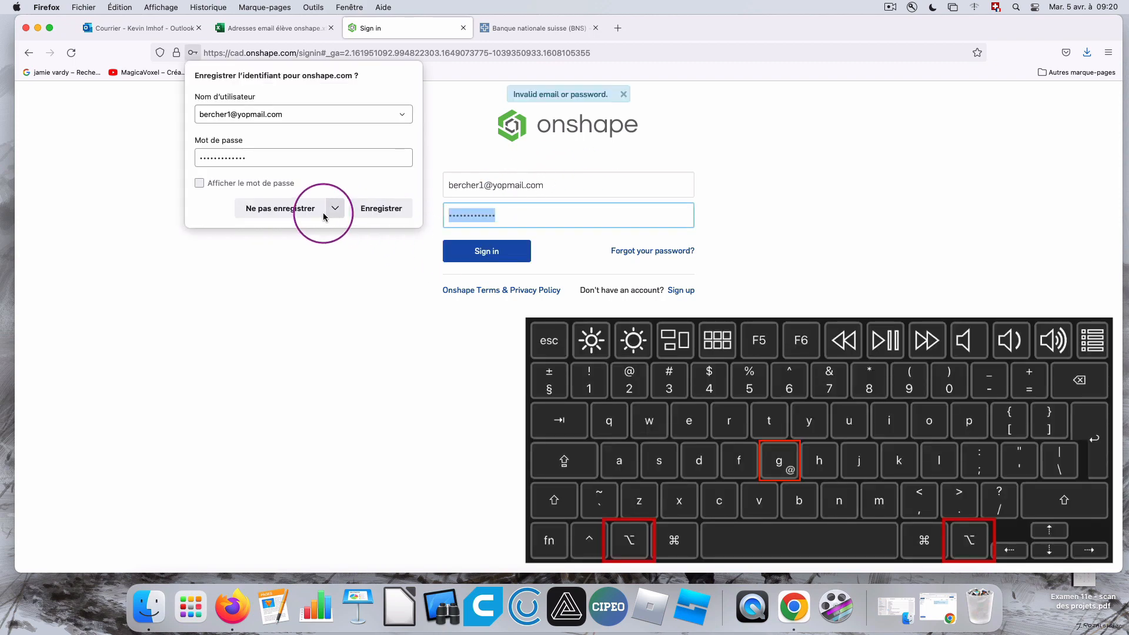
{"action": "left_click", "coordinate": [300, 212]}
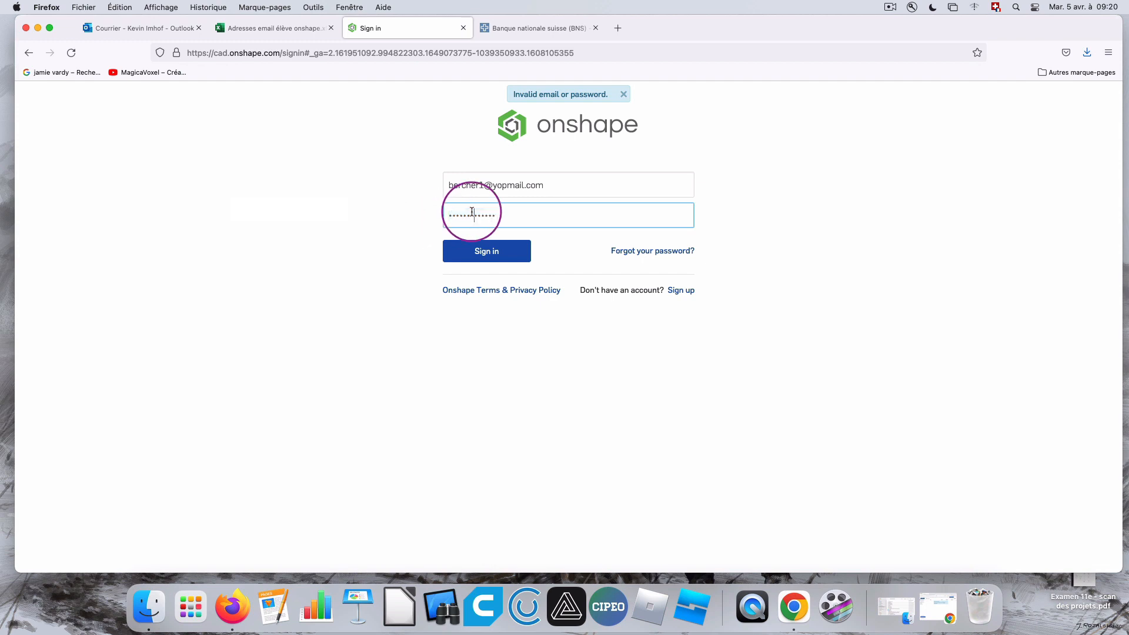
{"action": "type", "text": "•••"}
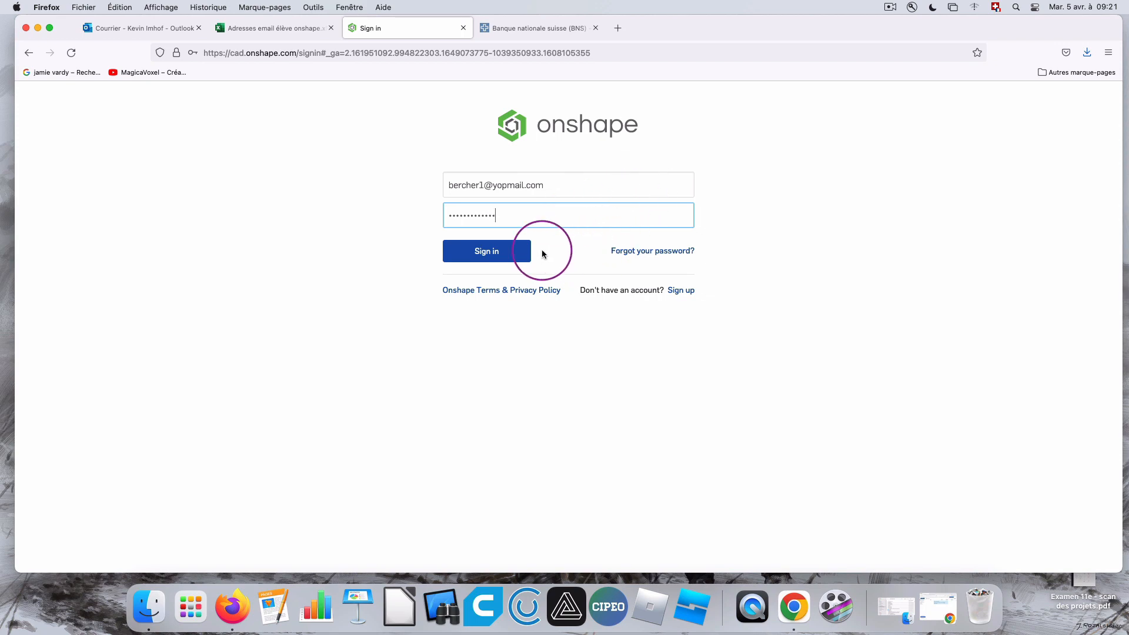
{"action": "left_click", "coordinate": [503, 251]}
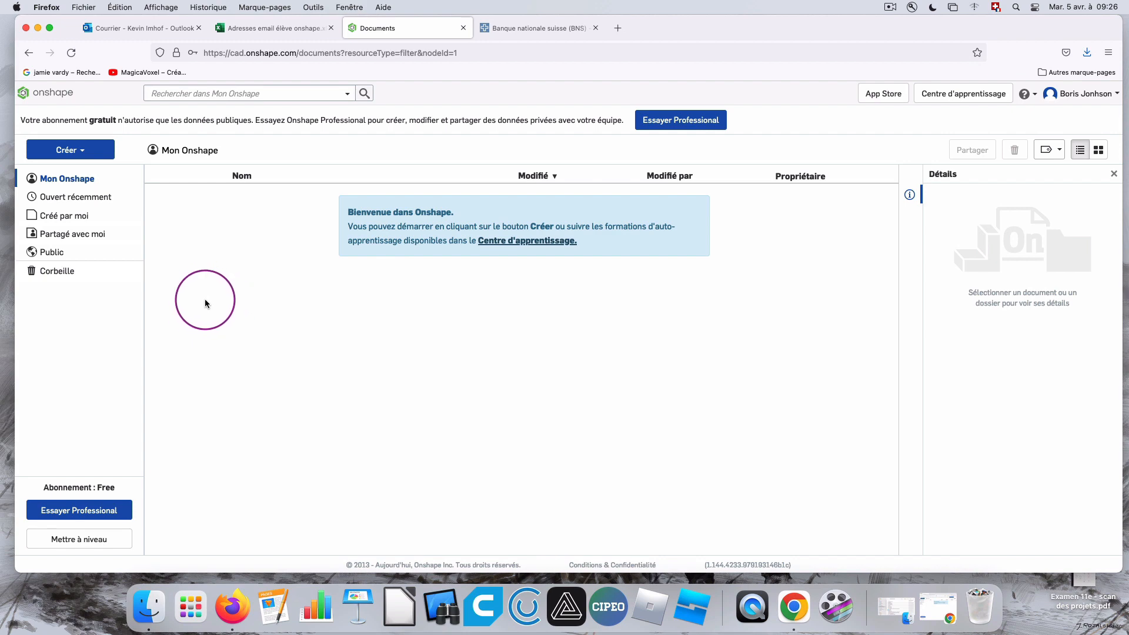
Create a new public document named "jeton caddie - prénom" in Mon Onshape.
{"action": "left_click", "coordinate": [67, 180]}
{"action": "left_click", "coordinate": [70, 150]}
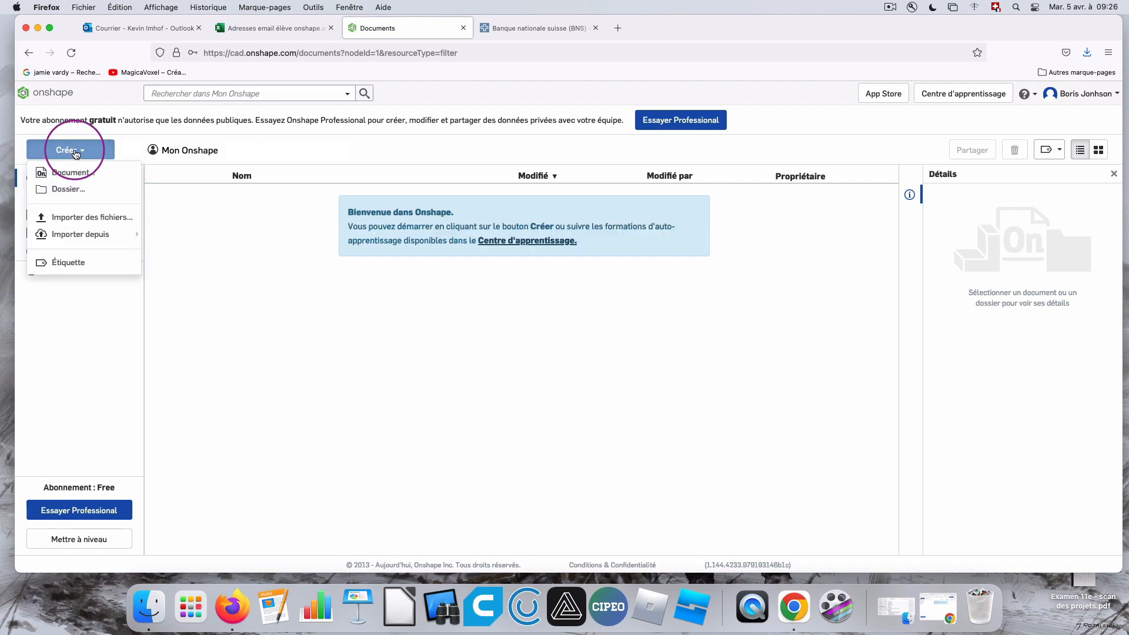
{"action": "left_click", "coordinate": [77, 171]}
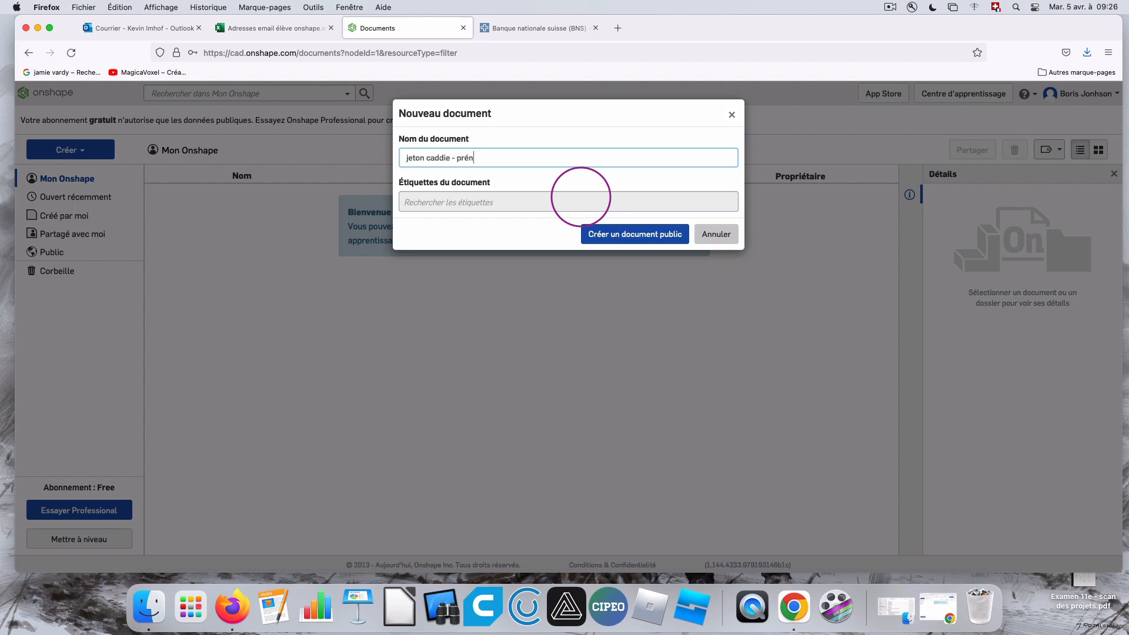
{"action": "key", "text": "Return"}
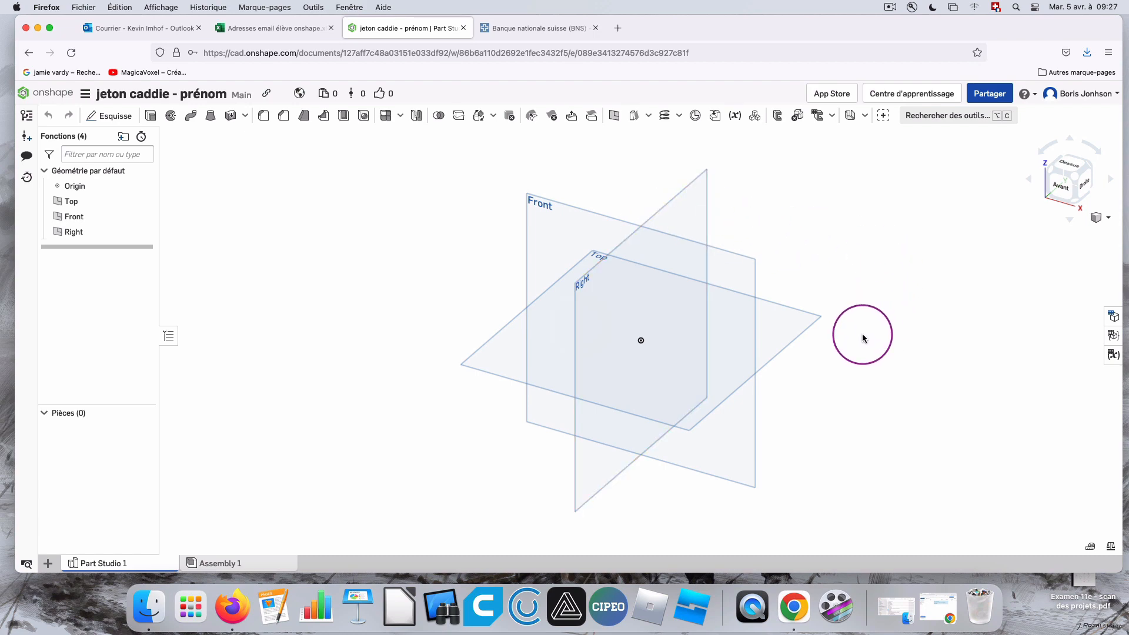
Examine the default Front, Top and Right planes from several angles and distances, ending face-on to the Front plane.
{"action": "right_click_drag", "start_coordinate": [866, 360], "coordinate": [897, 190]}
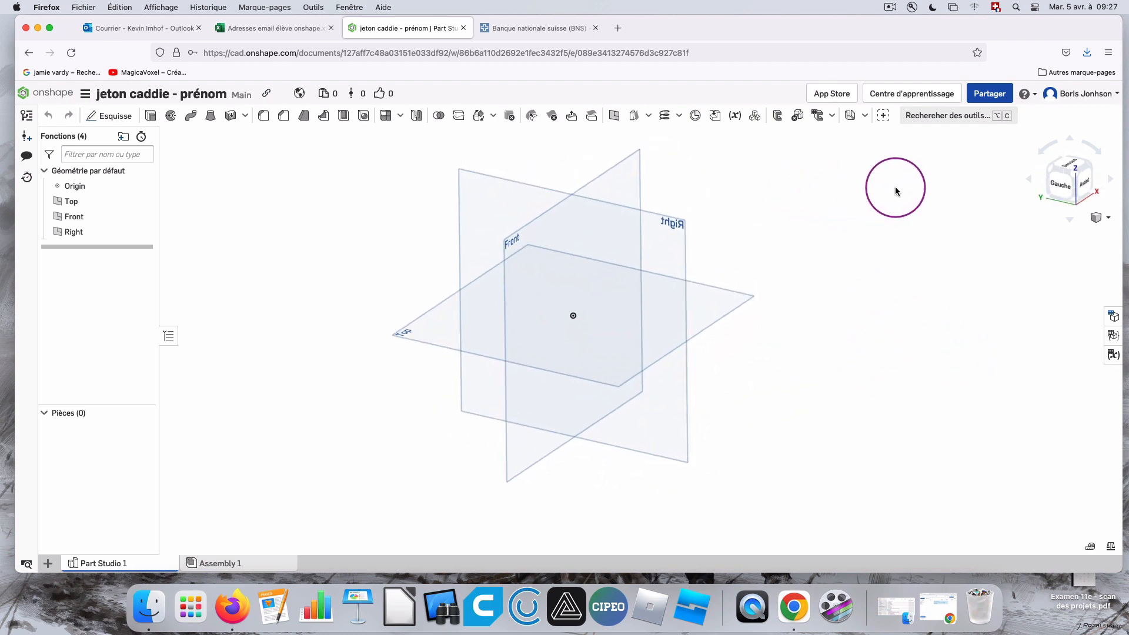
{"action": "left_click", "coordinate": [1084, 182]}
{"action": "right_click_drag", "start_coordinate": [487, 157], "coordinate": [744, 209]}
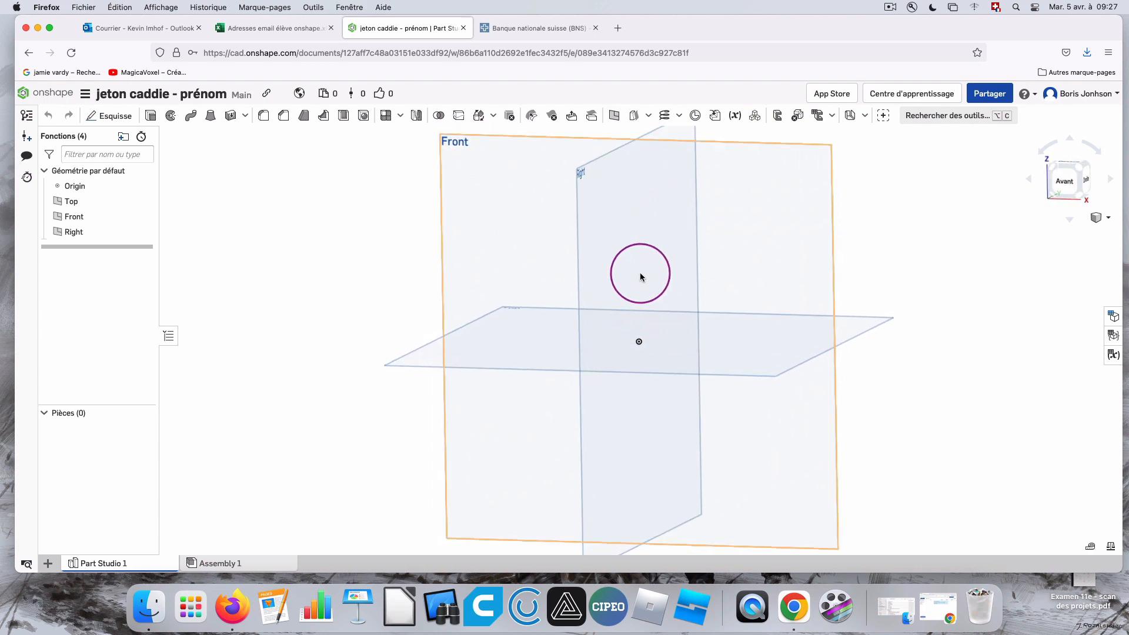
{"action": "right_click_drag", "start_coordinate": [611, 253], "coordinate": [626, 276]}
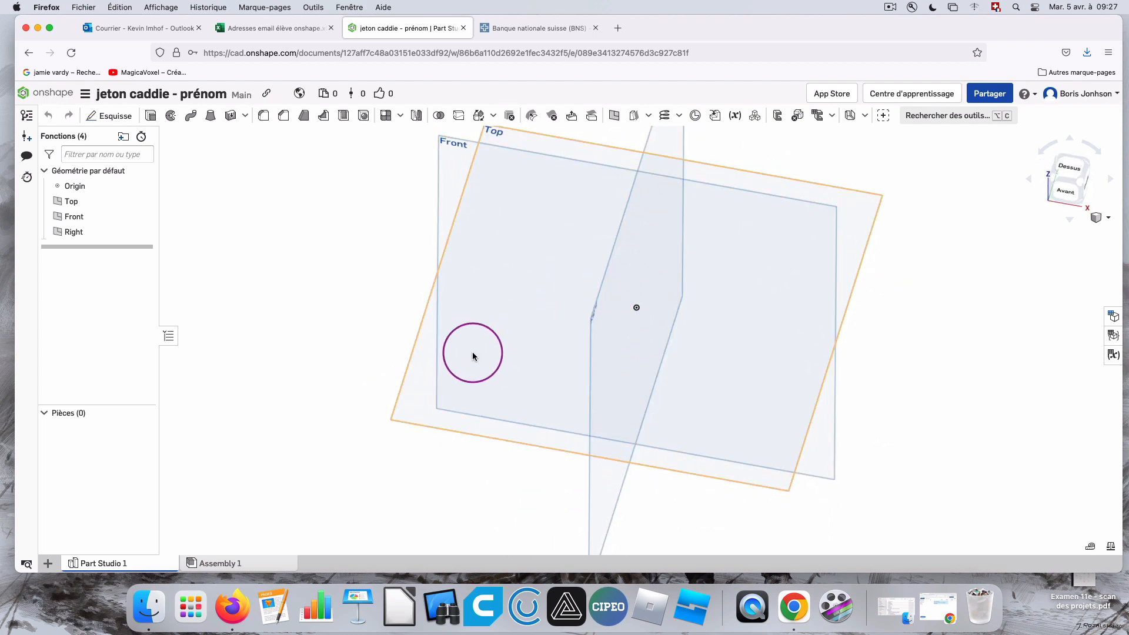
{"action": "scroll", "coordinate": [403, 400], "scroll_direction": "down", "scroll_amount": 5}
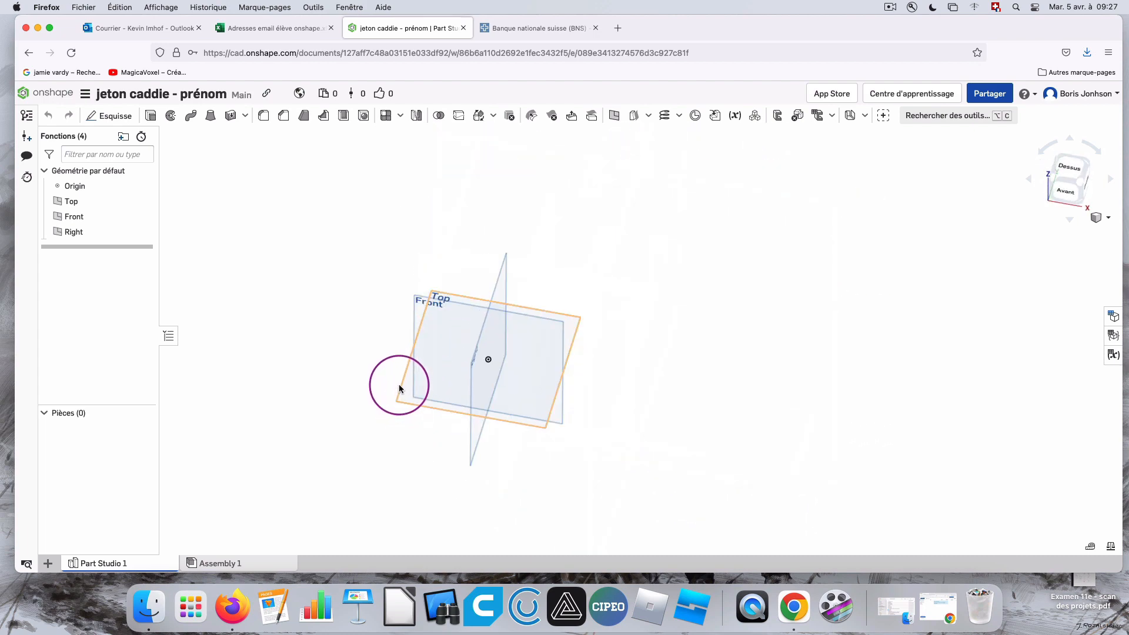
{"action": "right_click_drag", "start_coordinate": [402, 400], "coordinate": [567, 356]}
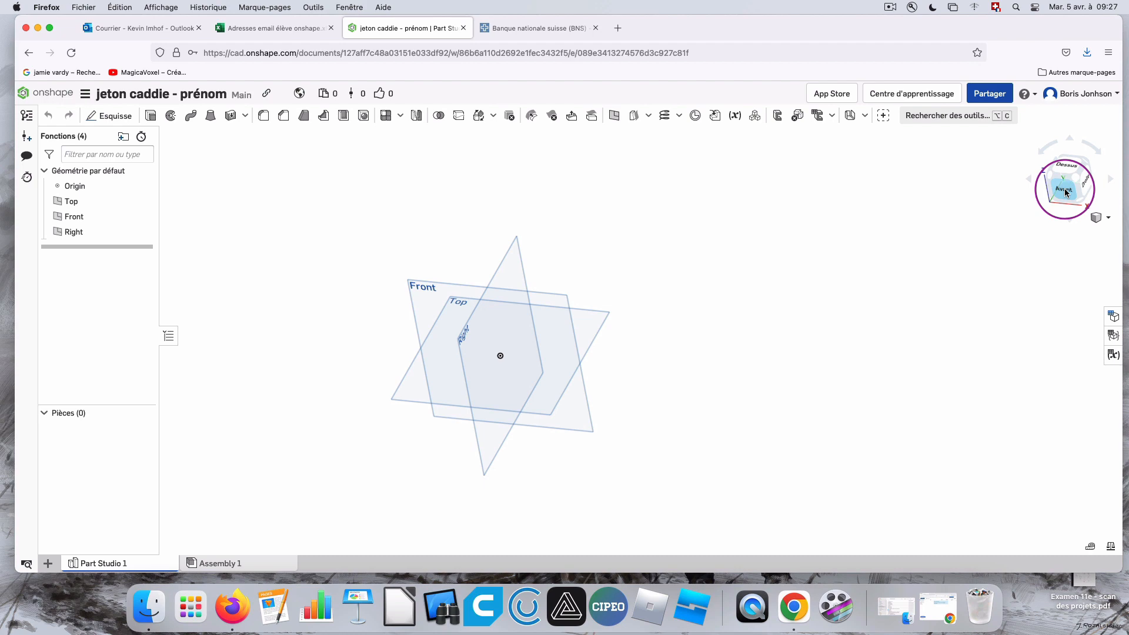
{"action": "right_click_drag", "start_coordinate": [648, 300], "coordinate": [1127, 197]}
{"action": "scroll", "coordinate": [418, 320], "scroll_direction": "up", "scroll_amount": 3}
{"action": "scroll", "coordinate": [494, 305], "scroll_direction": "down", "scroll_amount": 5}
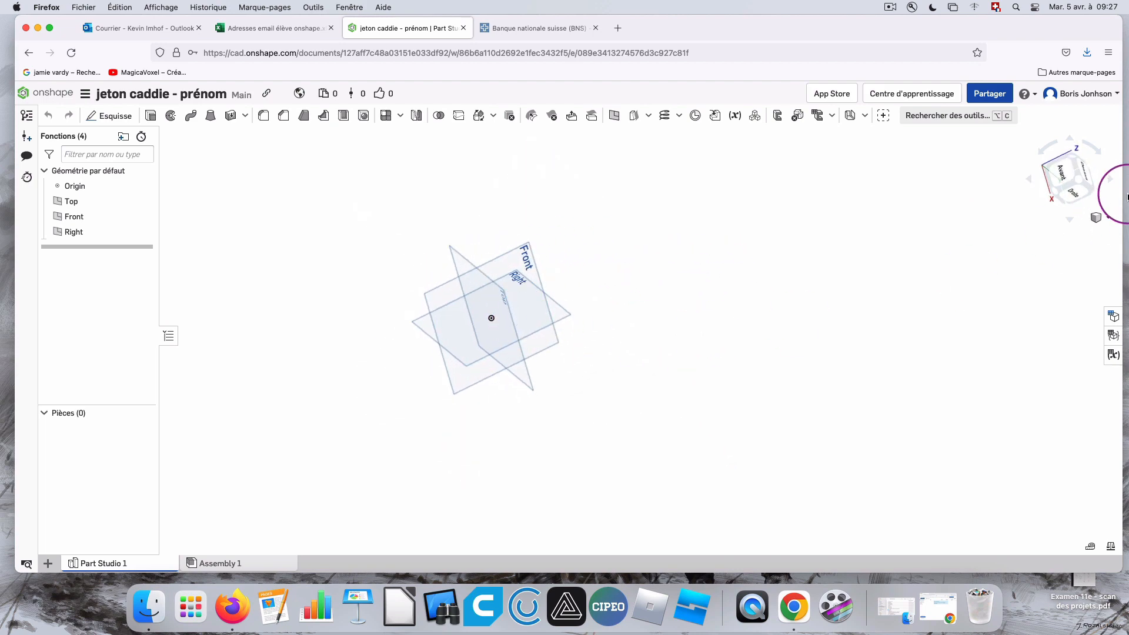
{"action": "left_click", "coordinate": [1064, 178]}
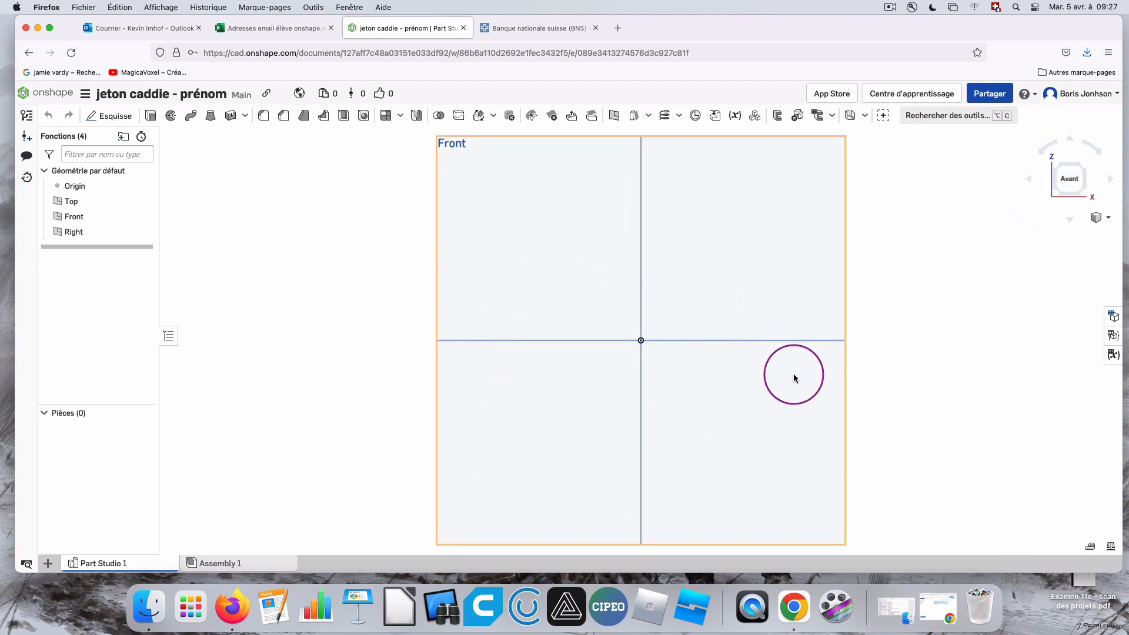
Start a sketch on the Front plane and draw a circle about 27.3 mm in diameter centred on the origin.
{"action": "left_click", "coordinate": [106, 115]}
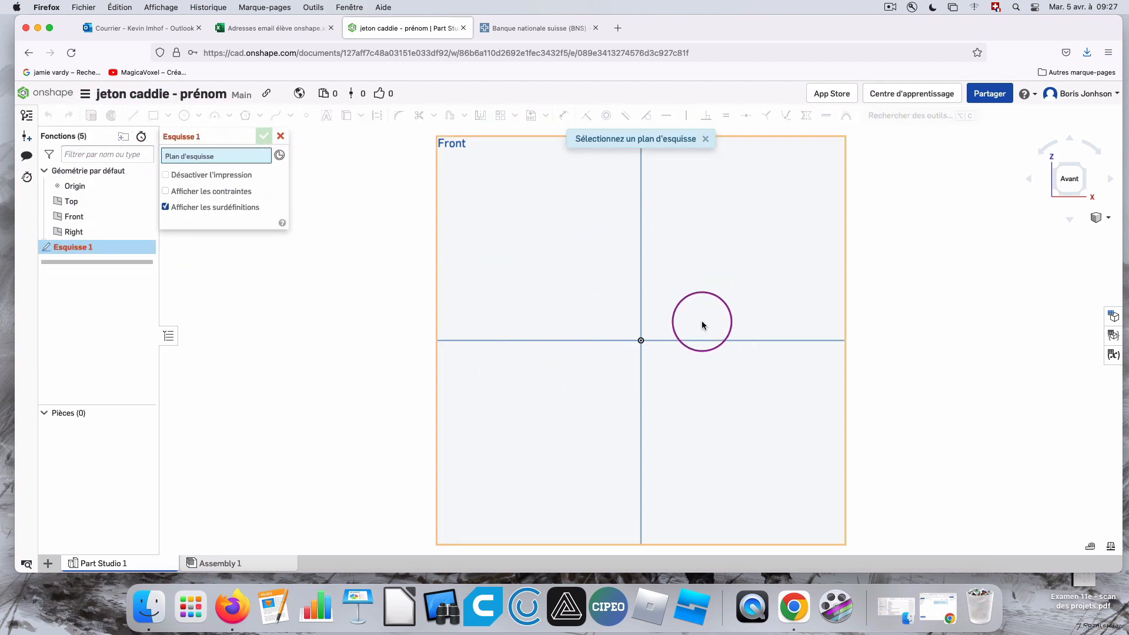
{"action": "left_click", "coordinate": [583, 298]}
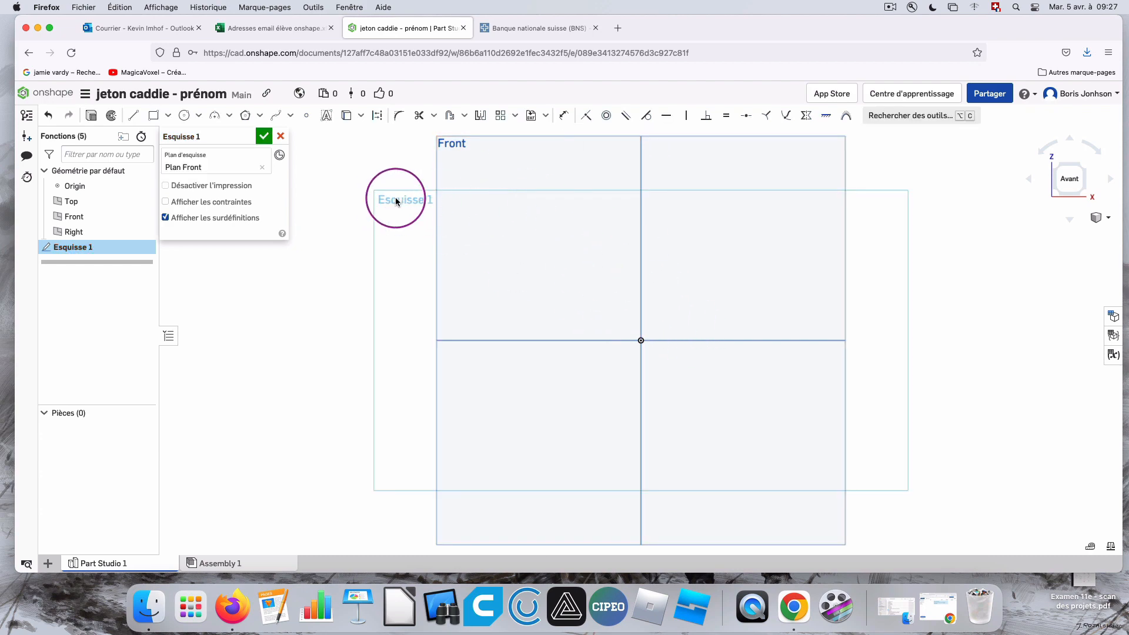
{"action": "left_click", "coordinate": [180, 120]}
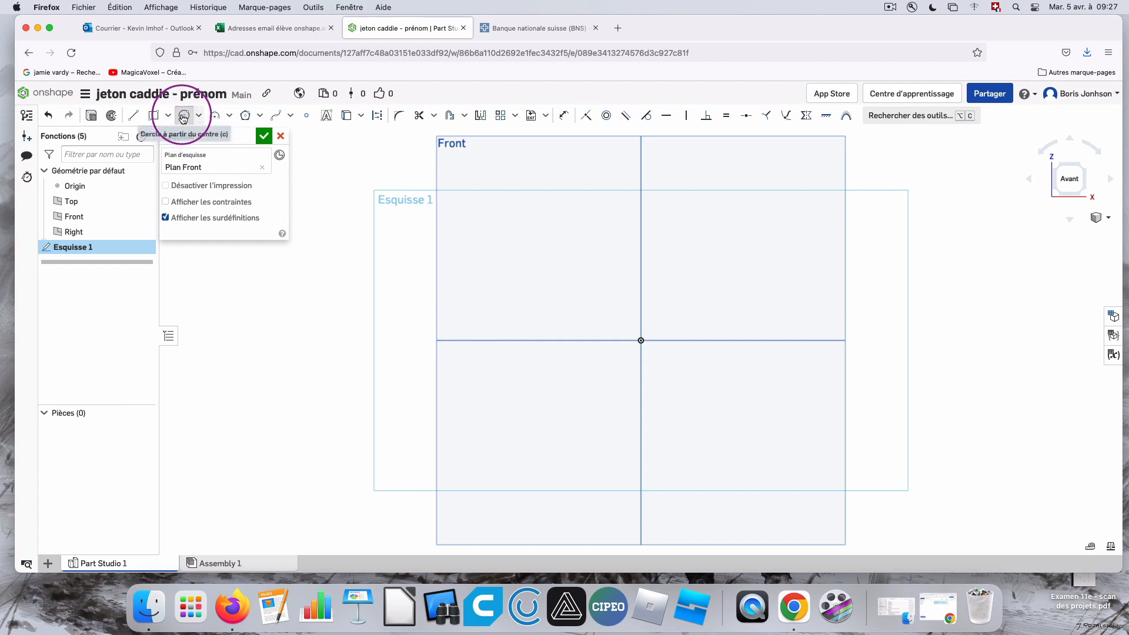
{"action": "left_click", "coordinate": [643, 339]}
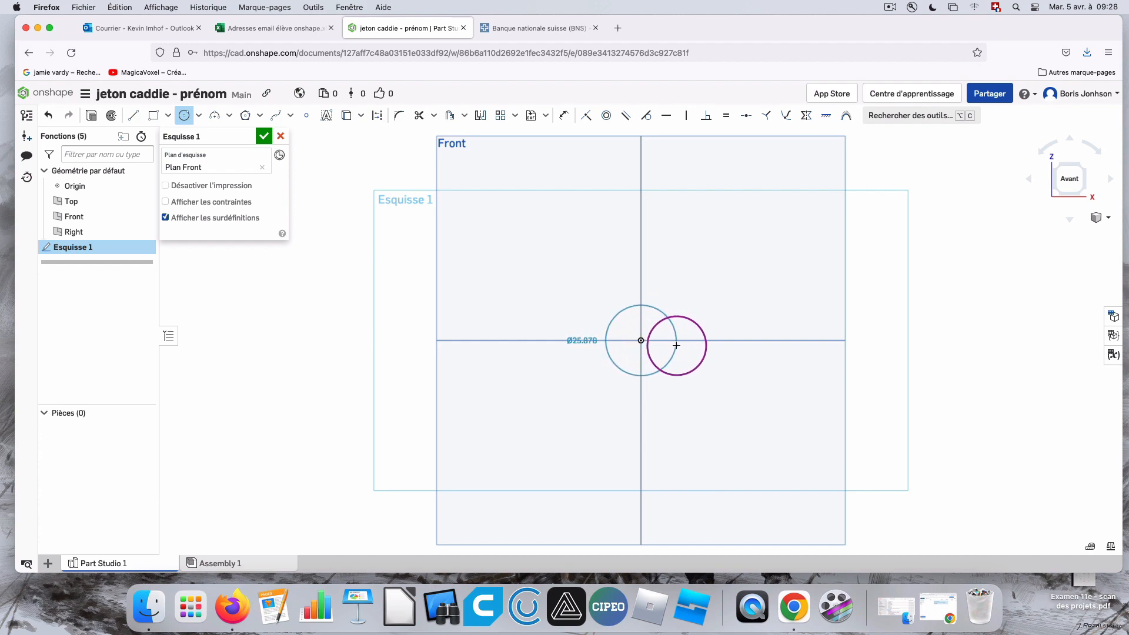
{"action": "left_click", "coordinate": [679, 343]}
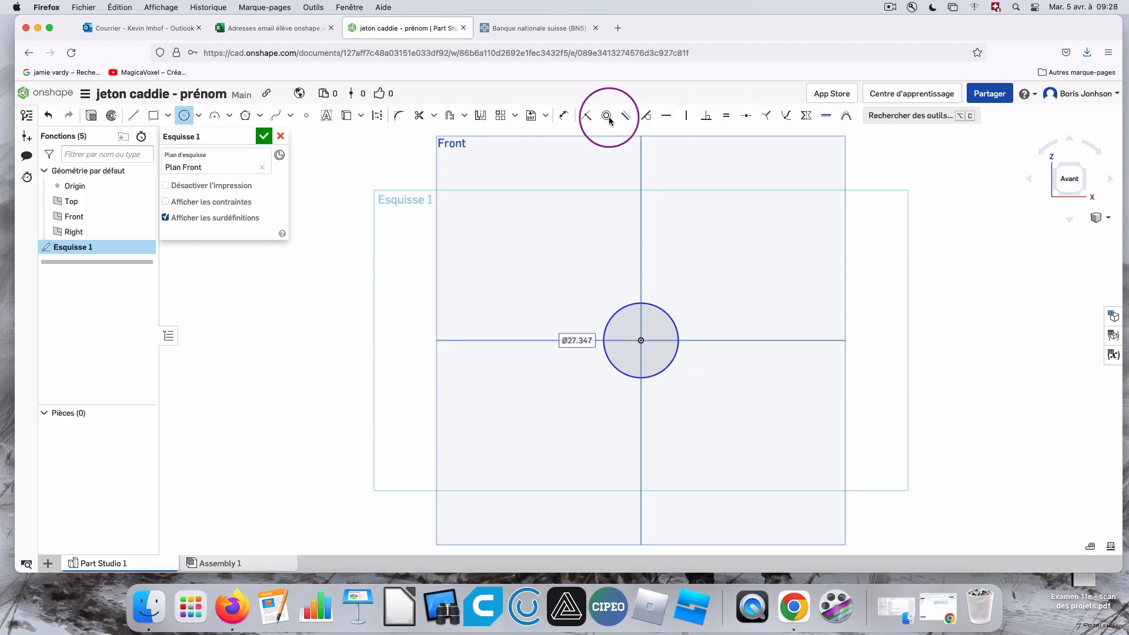
Dimension the circle's diameter and set it to 27.4 mm.
{"action": "left_click", "coordinate": [564, 115]}
{"action": "left_click", "coordinate": [606, 325]}
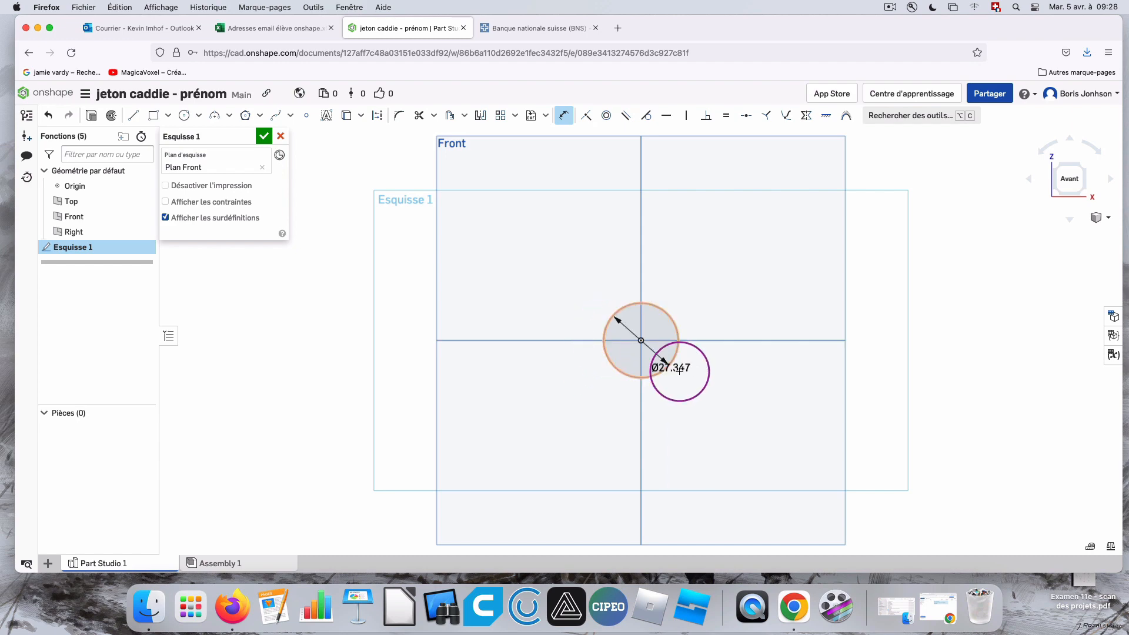
{"action": "left_click", "coordinate": [675, 362]}
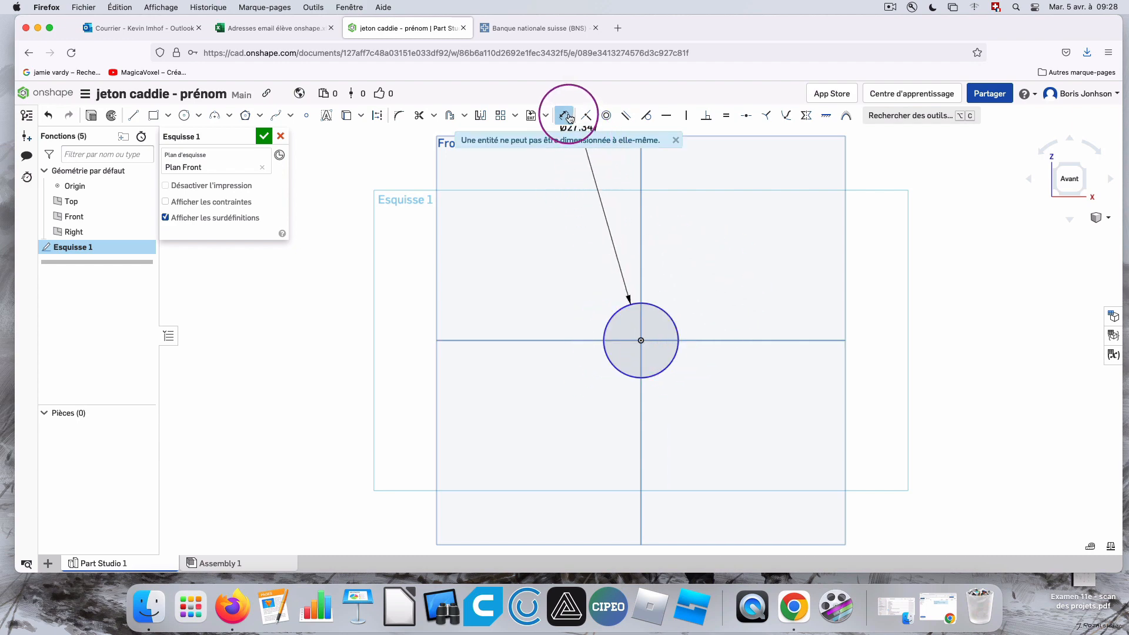
{"action": "left_click", "coordinate": [775, 295]}
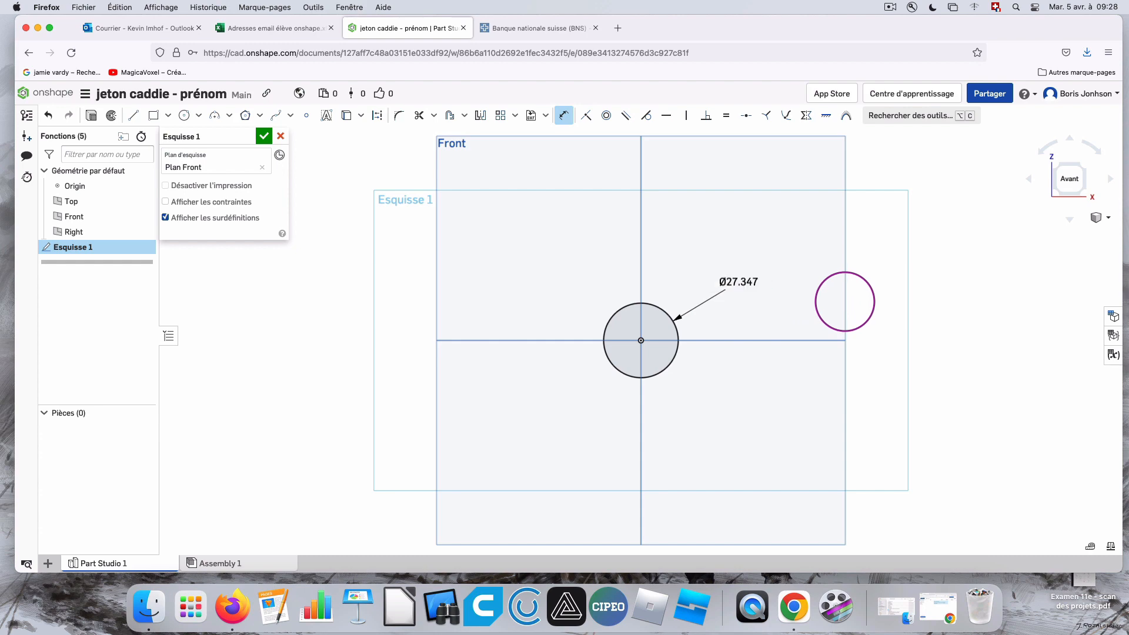
{"action": "scroll", "coordinate": [673, 345], "scroll_direction": "up", "scroll_amount": 5}
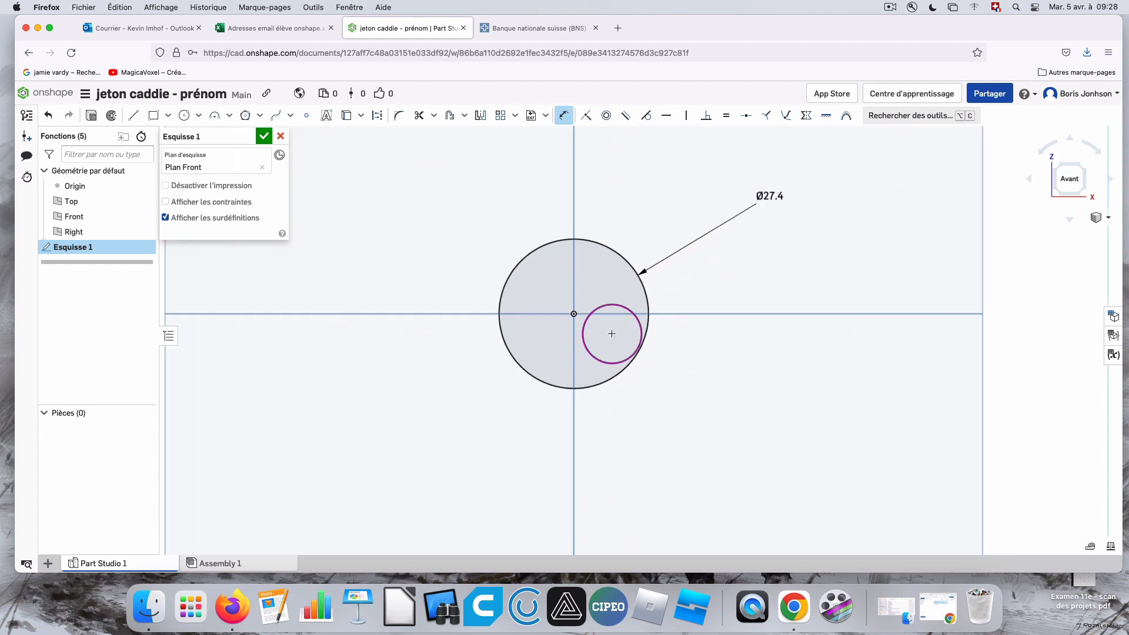
{"action": "scroll", "coordinate": [541, 273], "scroll_direction": "up", "scroll_amount": 3}
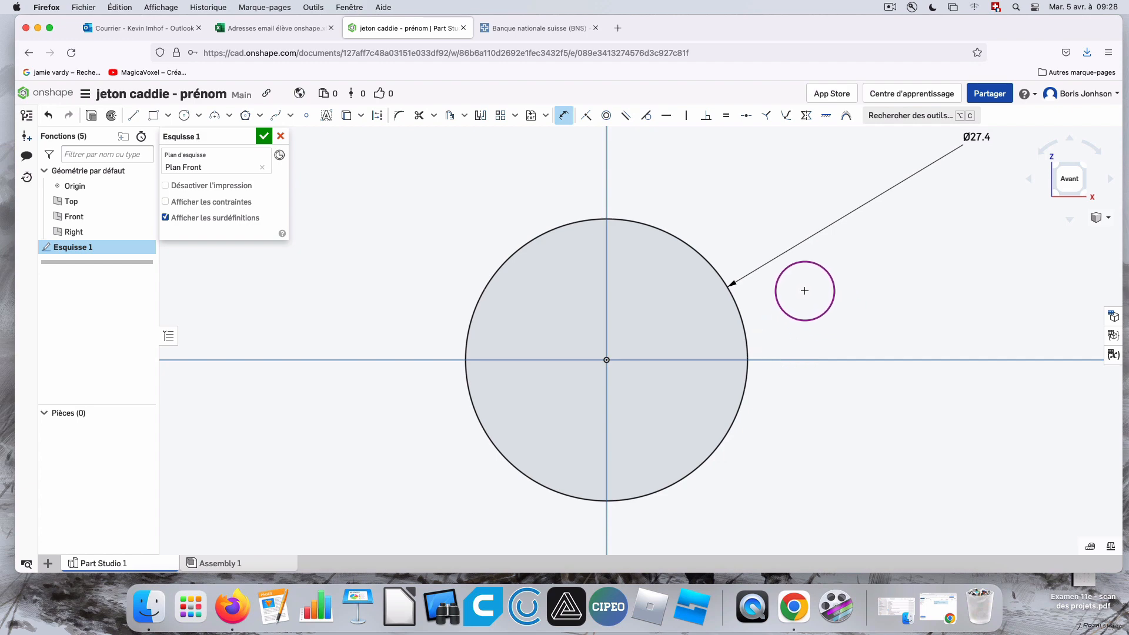
{"action": "mouse_move", "coordinate": [870, 301]}
{"action": "right_mouse_down"}
{"action": "mouse_move", "coordinate": [851, 301]}
{"action": "mouse_move", "coordinate": [988, 273]}
{"action": "mouse_move", "coordinate": [920, 272]}
{"action": "mouse_move", "coordinate": [989, 275]}
{"action": "right_mouse_up"}
{"action": "scroll", "coordinate": [852, 301], "scroll_direction": "down", "scroll_amount": 5}
{"action": "left_click", "coordinate": [1068, 182]}
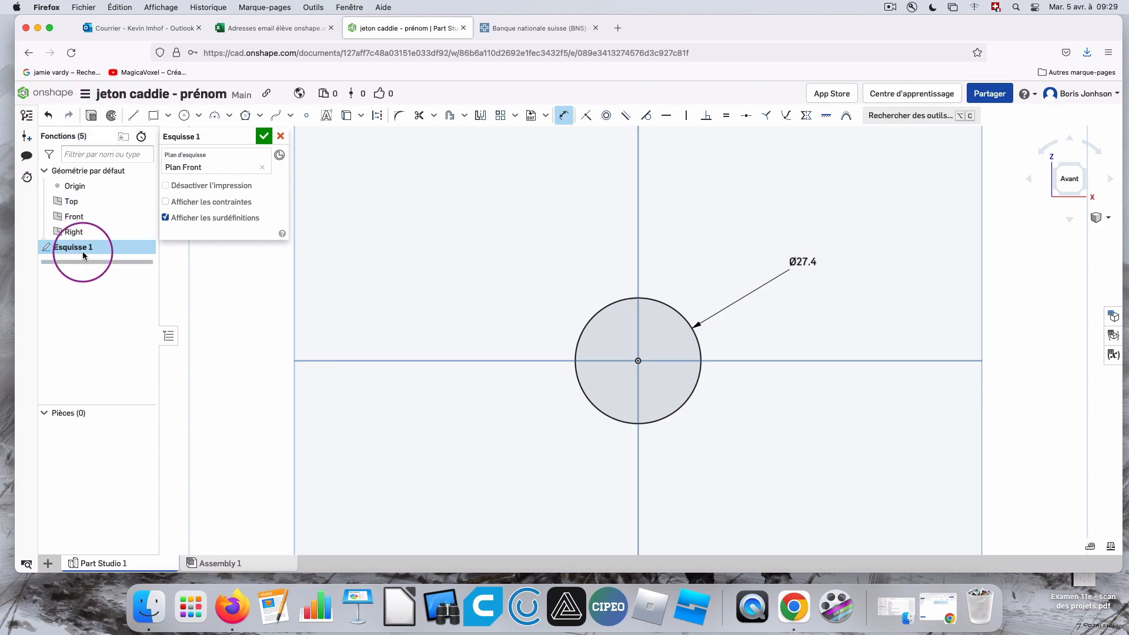
Extrude the 27.4 mm circle to a depth of 2.15 mm as a new solid.
{"action": "left_click", "coordinate": [91, 116]}
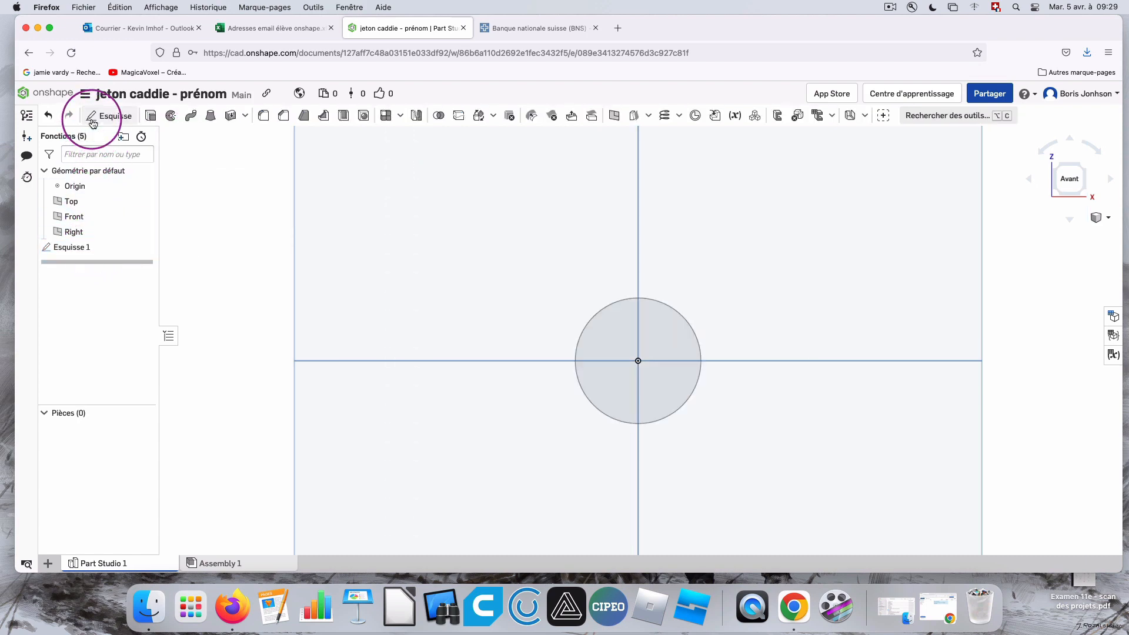
{"action": "right_click_drag", "start_coordinate": [864, 306], "coordinate": [836, 309]}
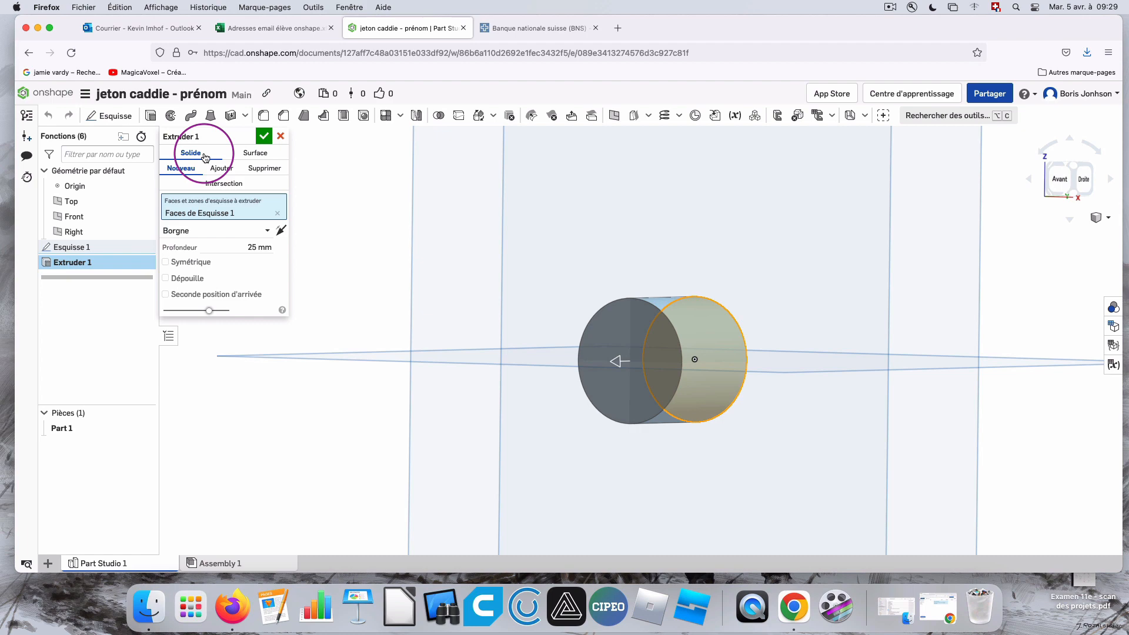
{"action": "left_click", "coordinate": [260, 247]}
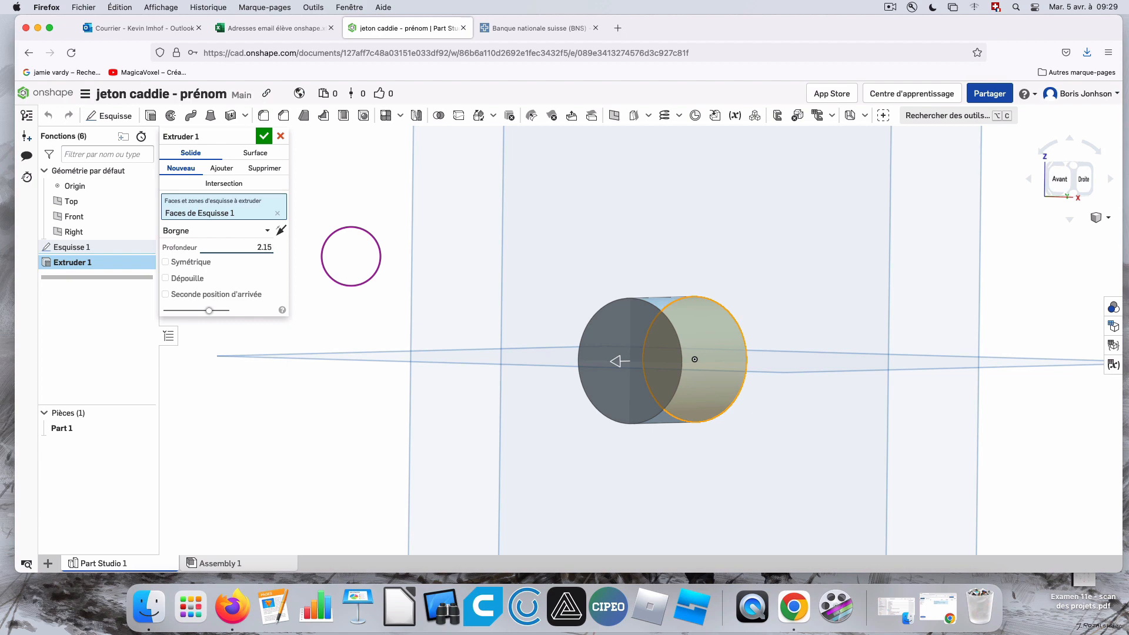
{"action": "key", "text": "Return"}
{"action": "right_click_drag", "start_coordinate": [867, 306], "coordinate": [822, 305]}
{"action": "right_click_drag", "start_coordinate": [946, 206], "coordinate": [1007, 205]}
{"action": "left_click", "coordinate": [1057, 180]}
{"action": "scroll", "coordinate": [642, 337], "scroll_direction": "up", "scroll_amount": 5}
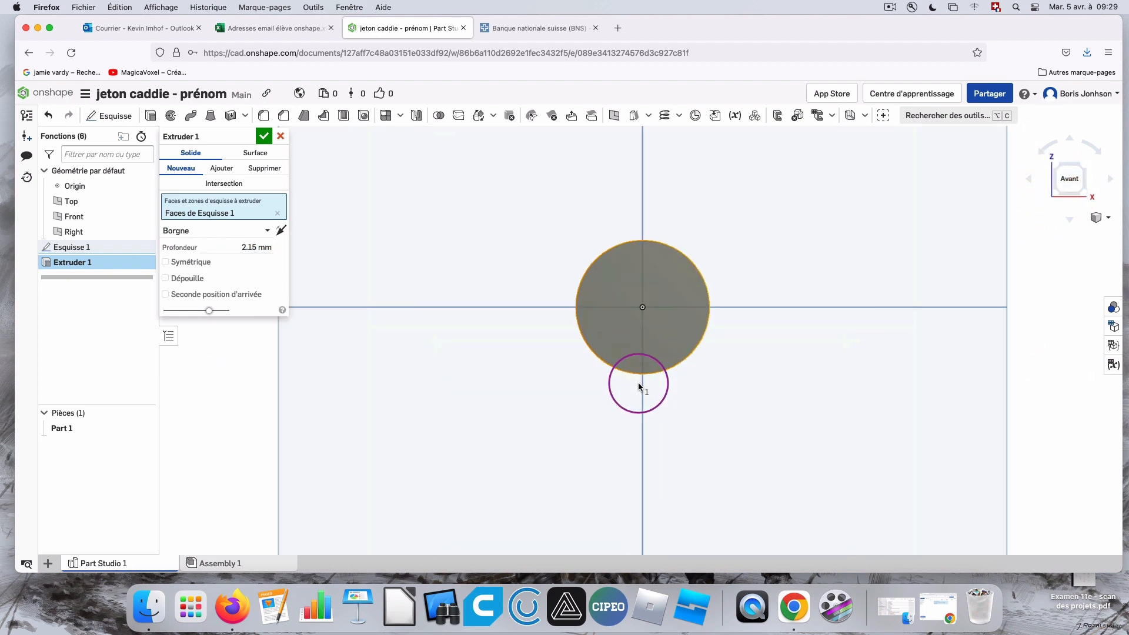
{"action": "scroll", "coordinate": [700, 147], "scroll_direction": "down", "scroll_amount": 3}
{"action": "scroll", "coordinate": [699, 126], "scroll_direction": "up", "scroll_amount": 5}
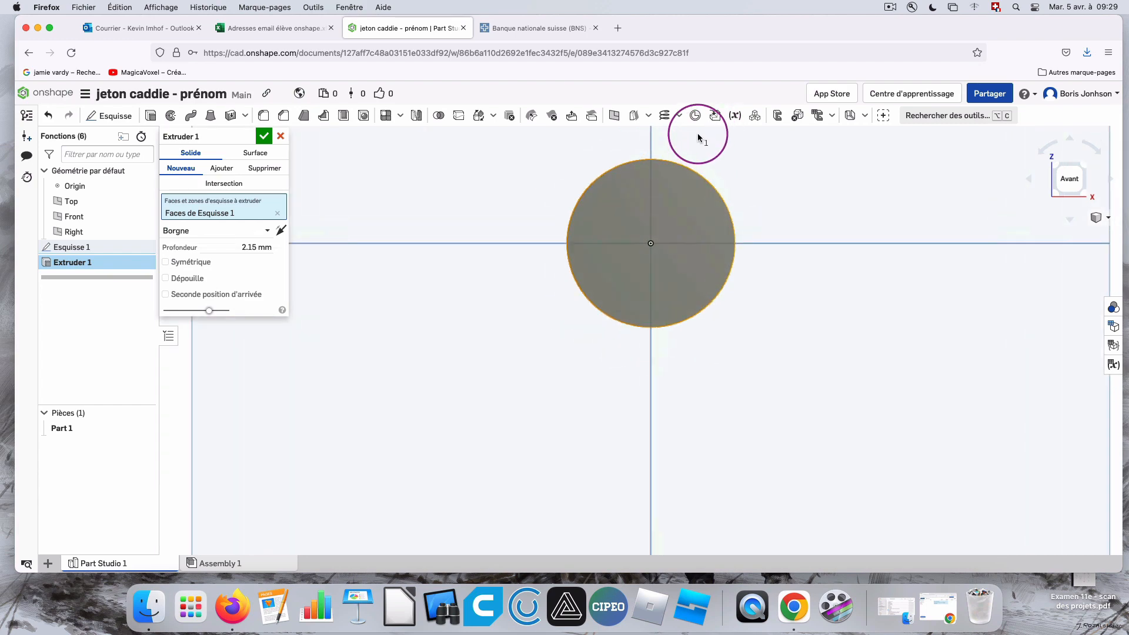
{"action": "scroll", "coordinate": [635, 277], "scroll_direction": "up", "scroll_amount": 1}
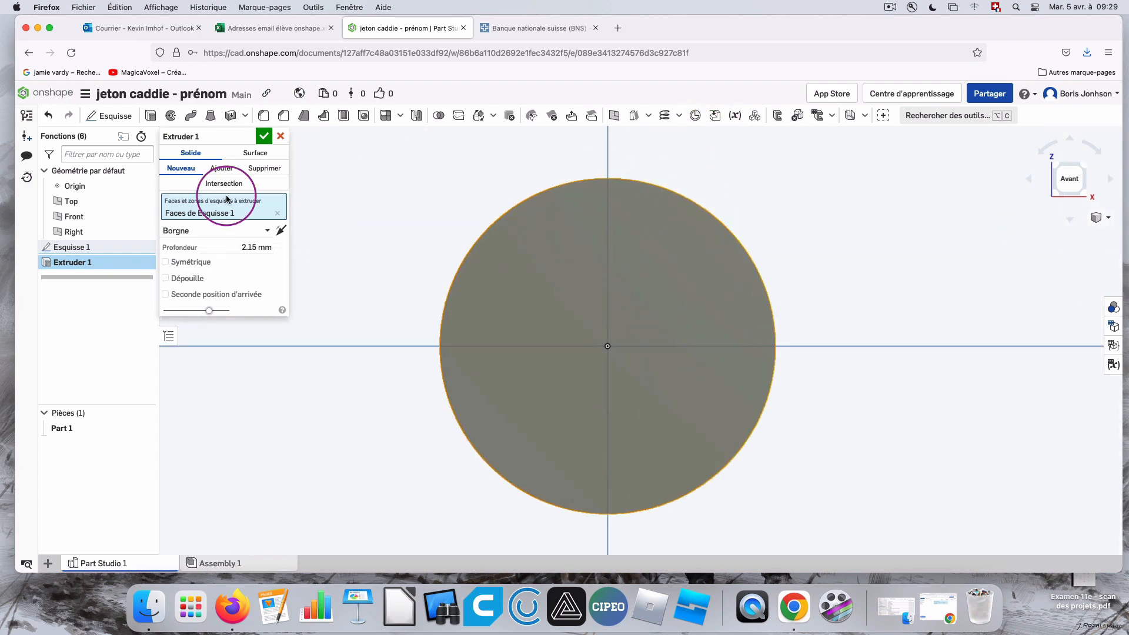
{"action": "left_click", "coordinate": [264, 136]}
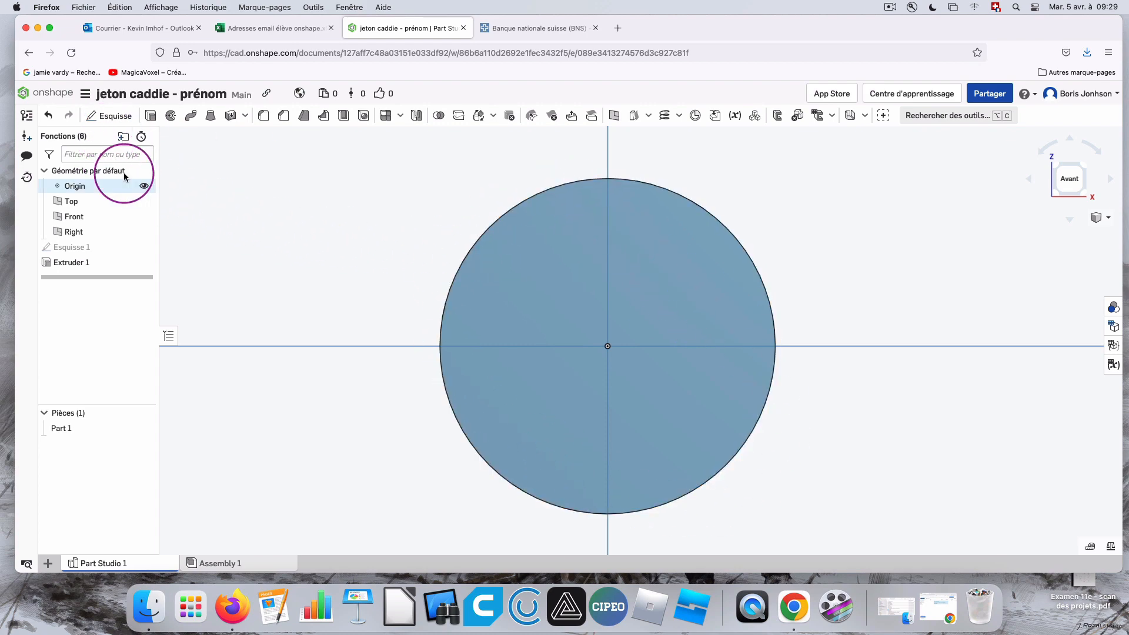
Start a sketch on the disc's front face and draw a circle about 25.8 mm in diameter centred on the origin.
{"action": "left_click", "coordinate": [112, 115]}
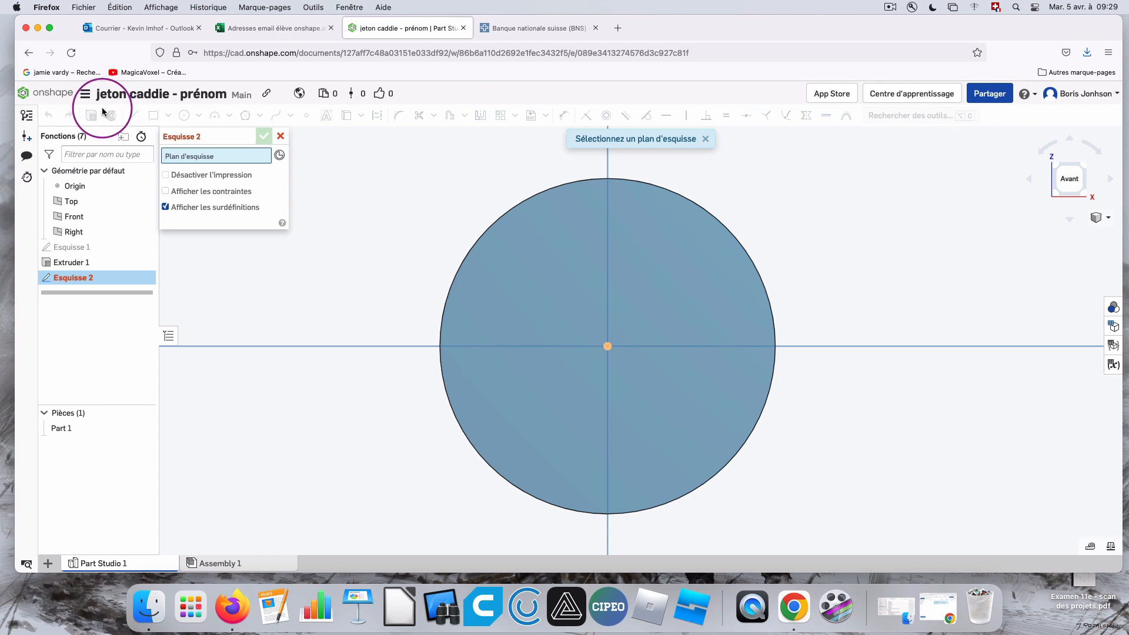
{"action": "left_click", "coordinate": [591, 304]}
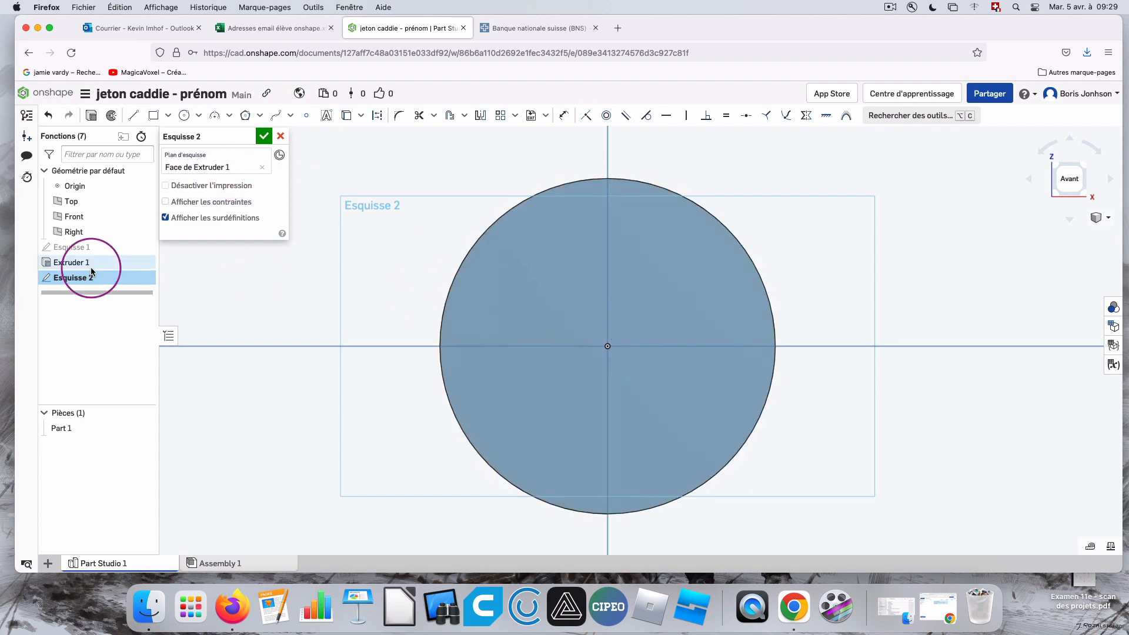
{"action": "left_click", "coordinate": [183, 115]}
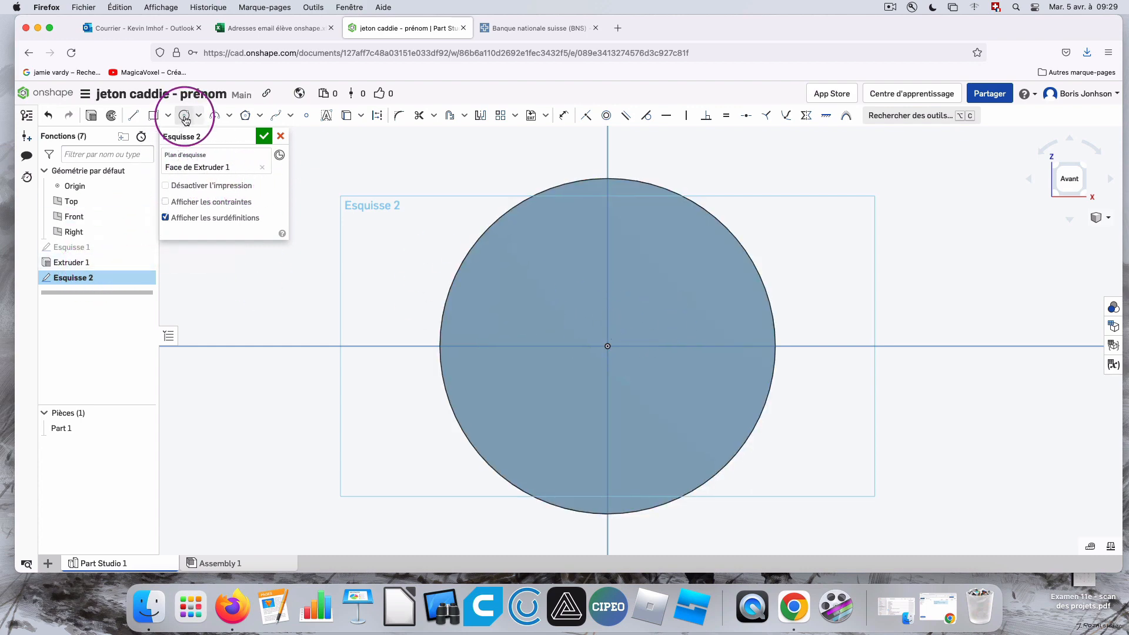
{"action": "left_click", "coordinate": [608, 347]}
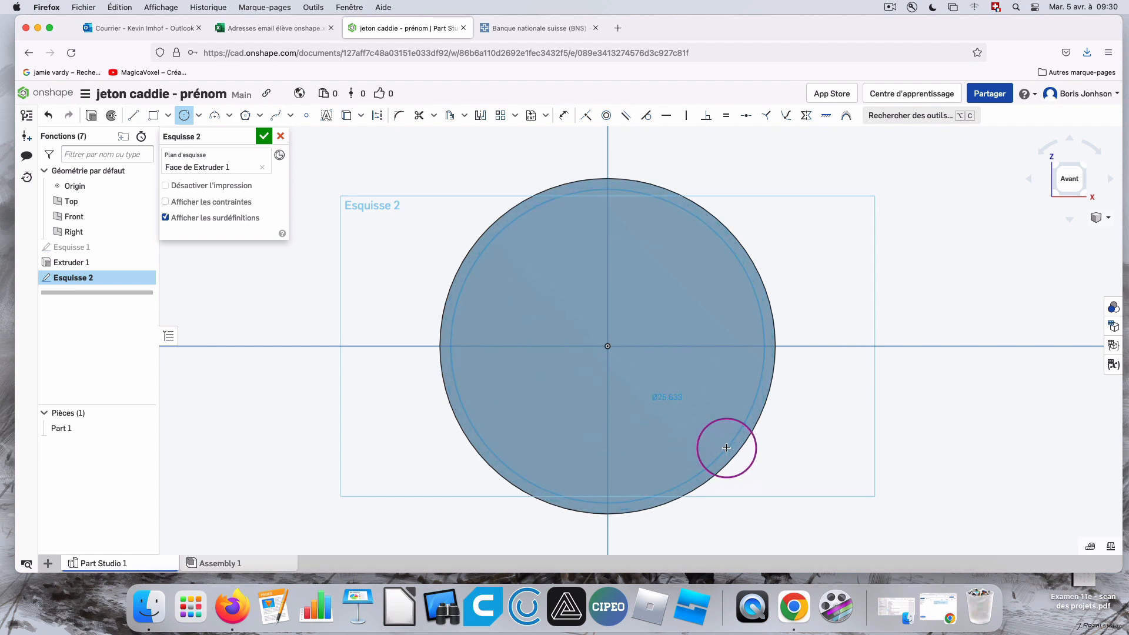
{"action": "left_click", "coordinate": [727, 448]}
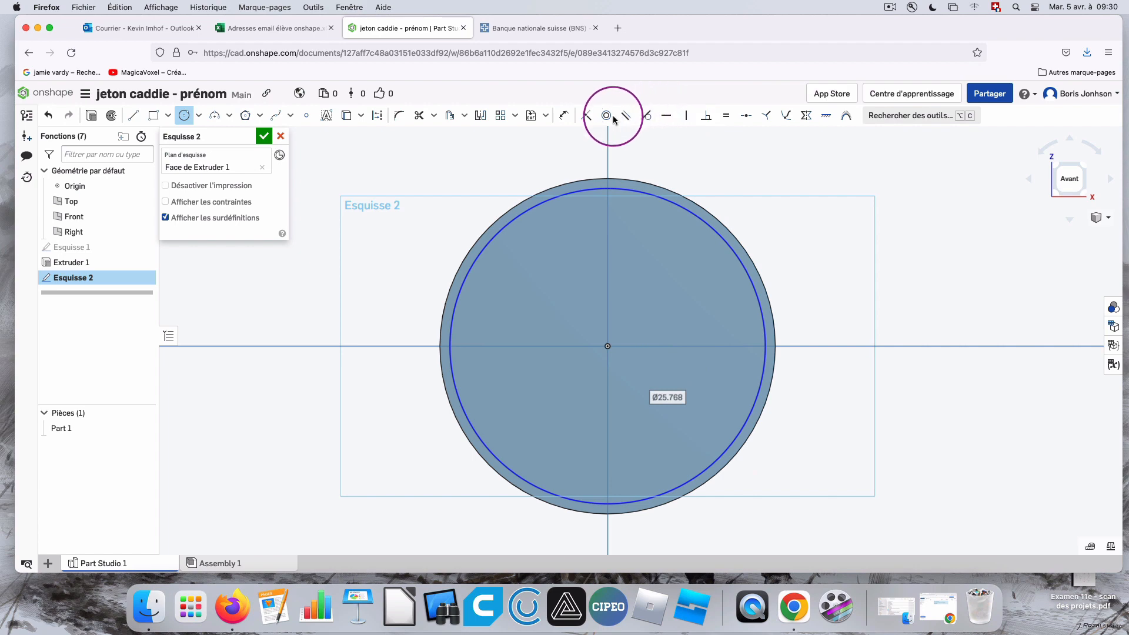
Dimension the inner circle's diameter and set it to 25.15 mm.
{"action": "left_click", "coordinate": [568, 118]}
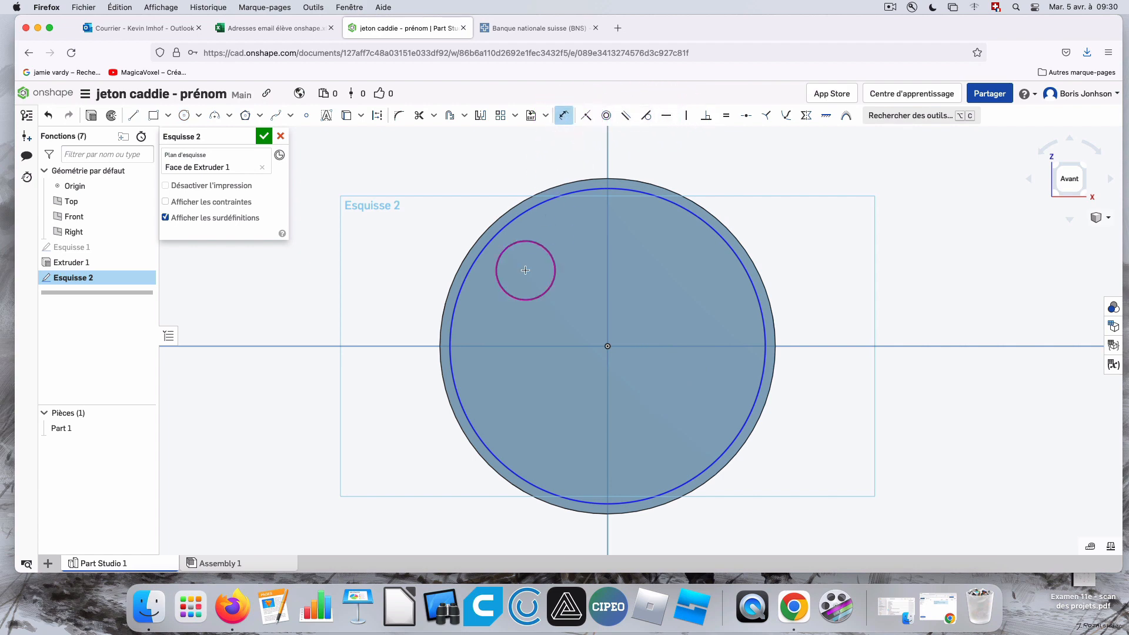
{"action": "left_click", "coordinate": [460, 286]}
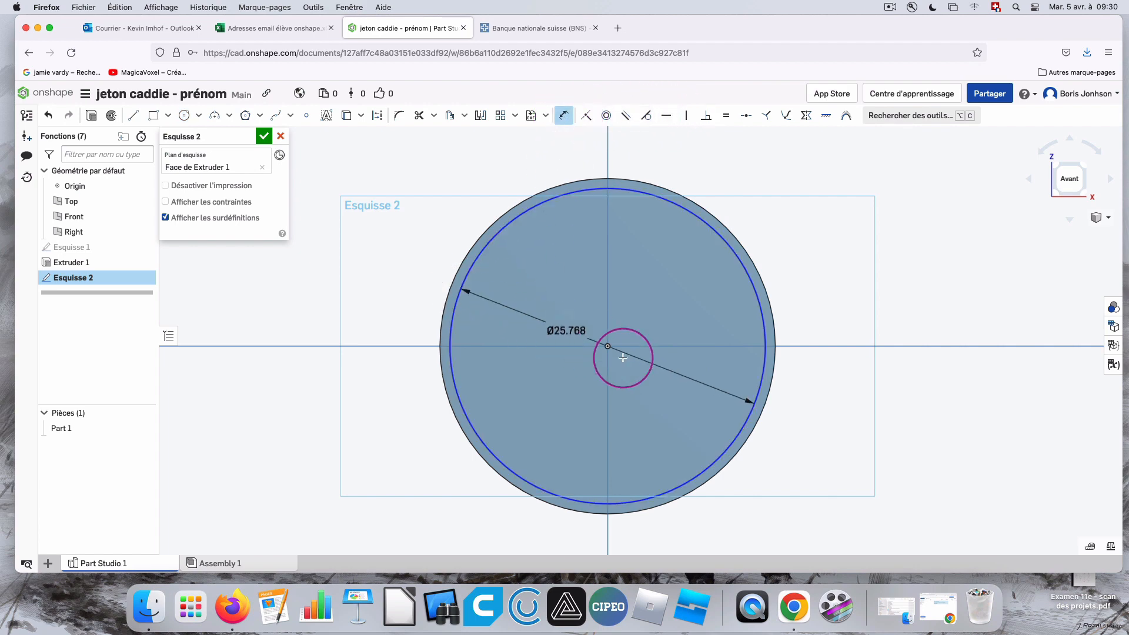
{"action": "left_click", "coordinate": [697, 361]}
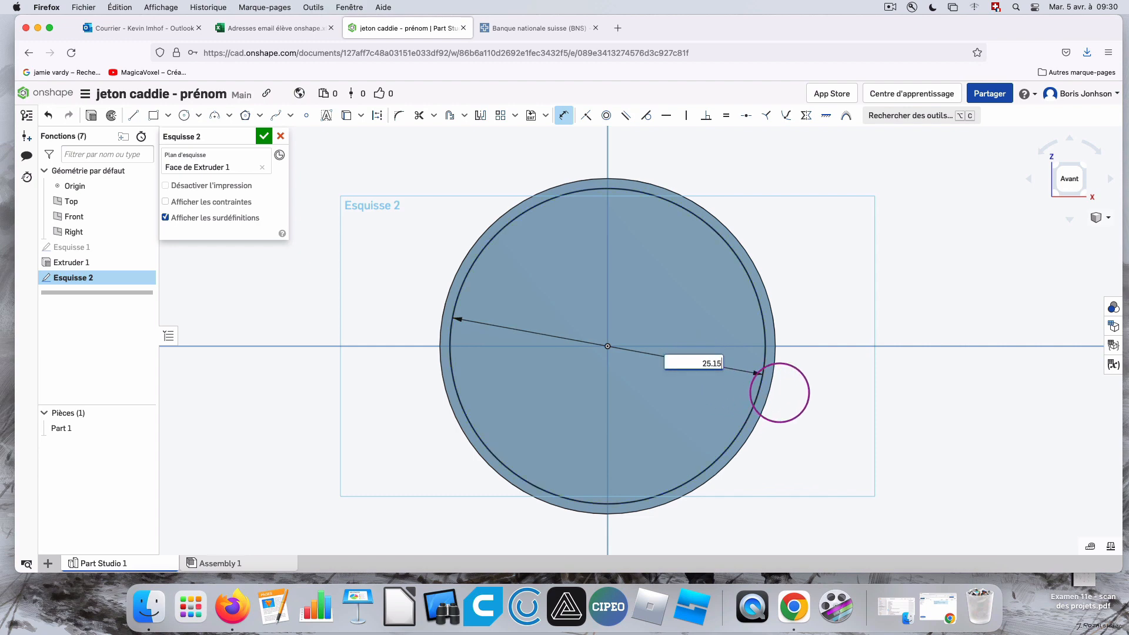
{"action": "key", "text": "Return"}
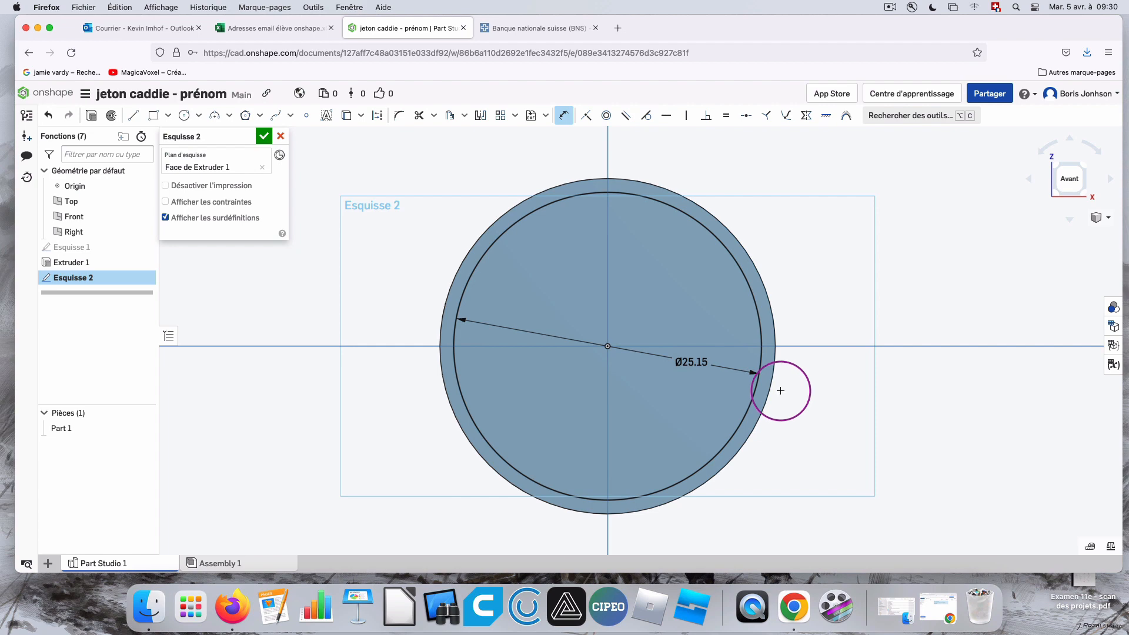
{"action": "mouse_move", "coordinate": [814, 282]}
{"action": "right_mouse_down"}
{"action": "mouse_move", "coordinate": [746, 272]}
{"action": "mouse_move", "coordinate": [930, 237]}
{"action": "right_mouse_up"}
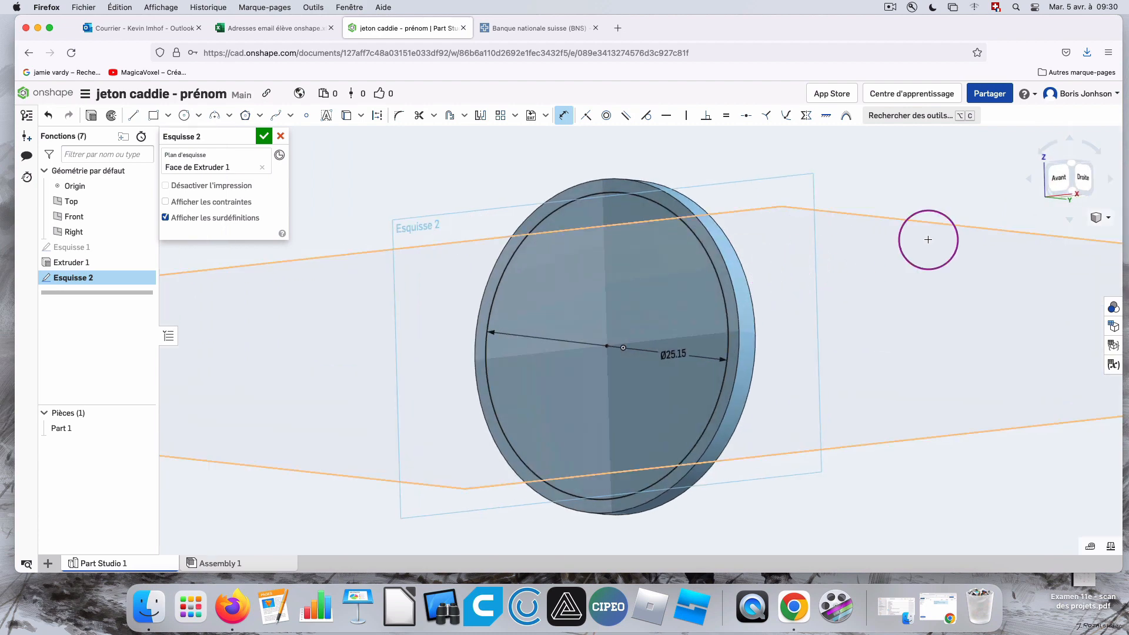
{"action": "left_click", "coordinate": [1051, 190]}
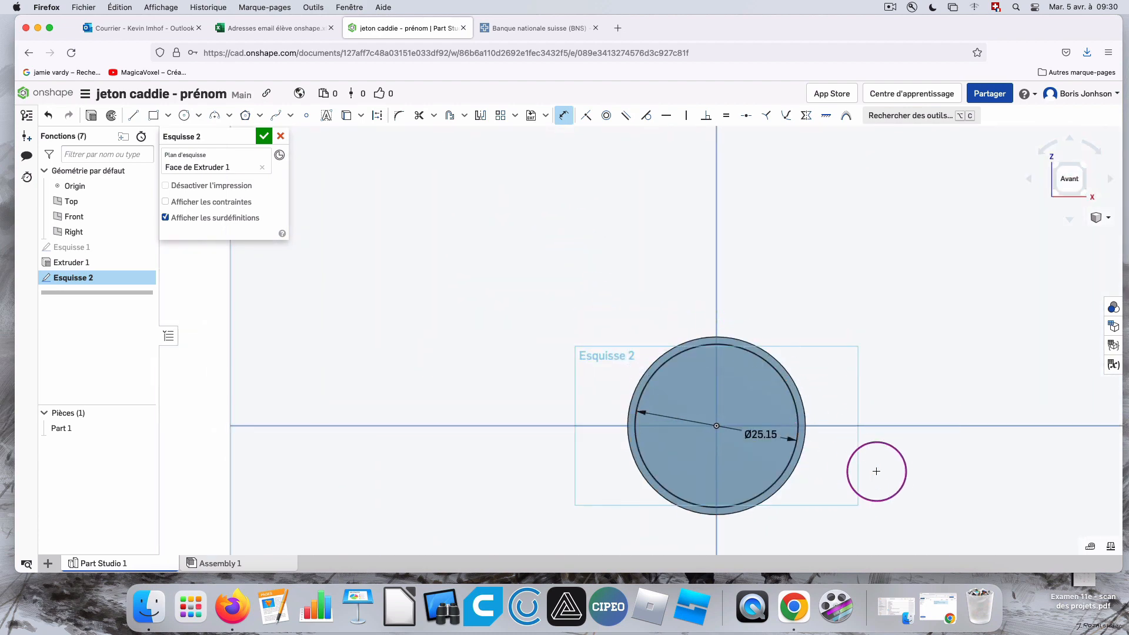
{"action": "scroll", "coordinate": [725, 420], "scroll_direction": "up", "scroll_amount": 3}
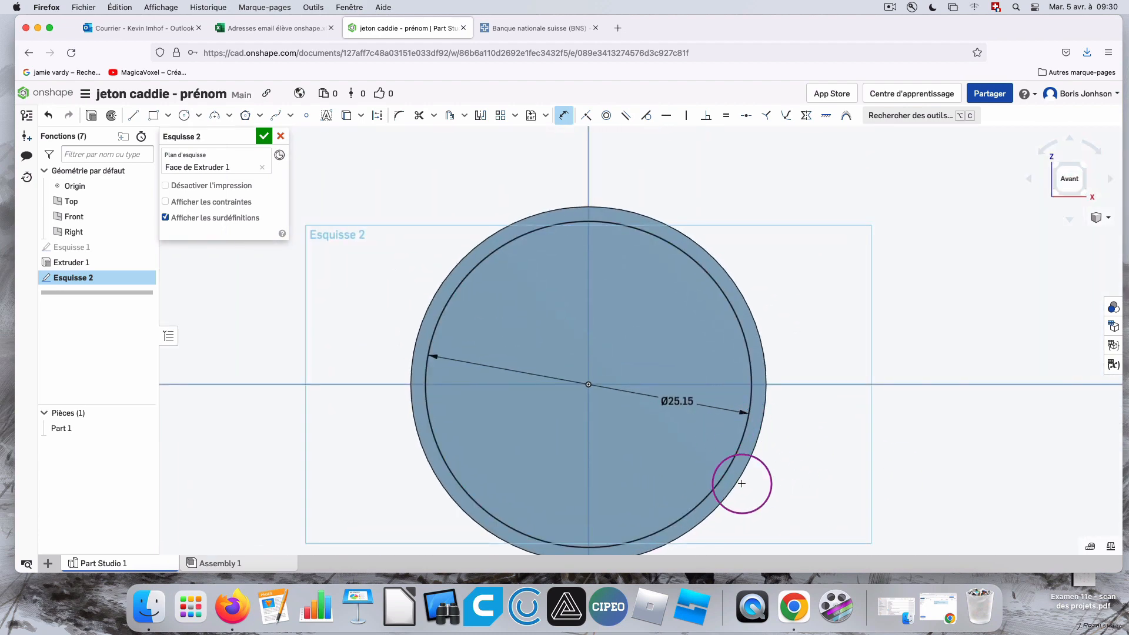
{"action": "scroll", "coordinate": [745, 447], "scroll_direction": "down", "scroll_amount": 3}
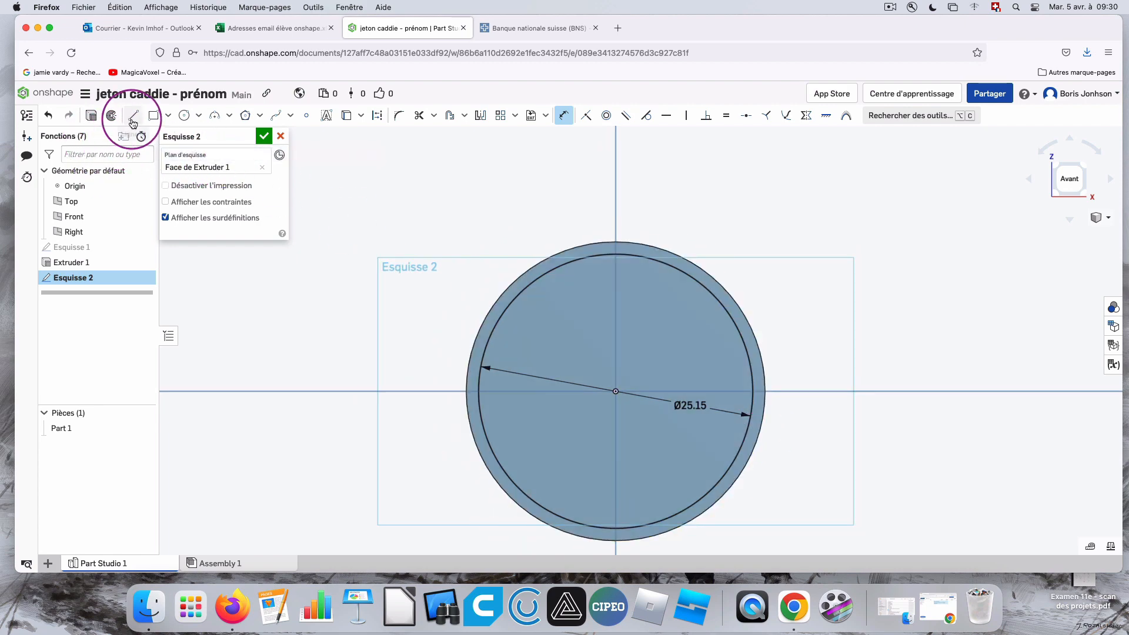
Extrude only the ring between the inner circle and the disc's edge 1 mm outward, adding it to the disc.
{"action": "left_click", "coordinate": [91, 116]}
{"action": "right_click_drag", "start_coordinate": [841, 350], "coordinate": [821, 348]}
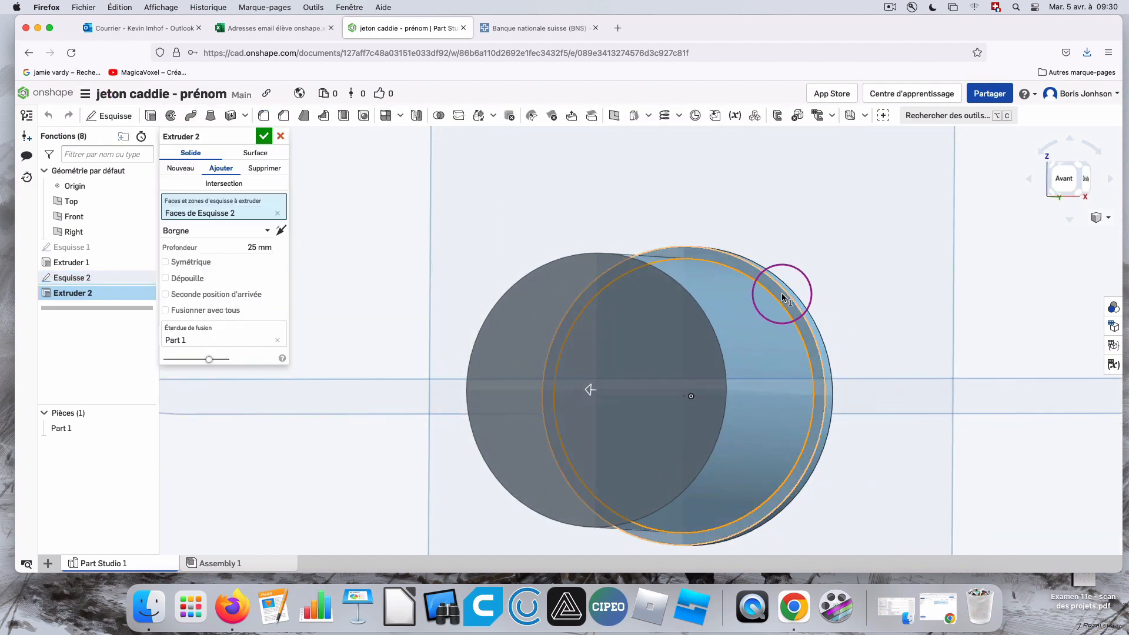
{"action": "left_click", "coordinate": [782, 293]}
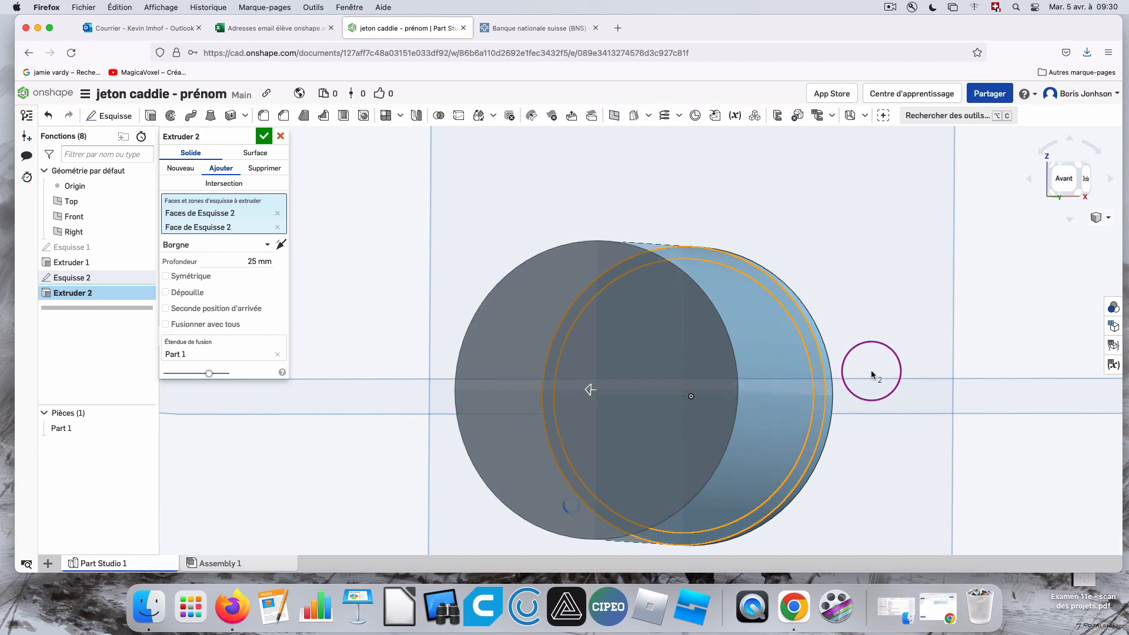
{"action": "right_click_drag", "start_coordinate": [875, 353], "coordinate": [898, 331]}
{"action": "left_click", "coordinate": [764, 334]}
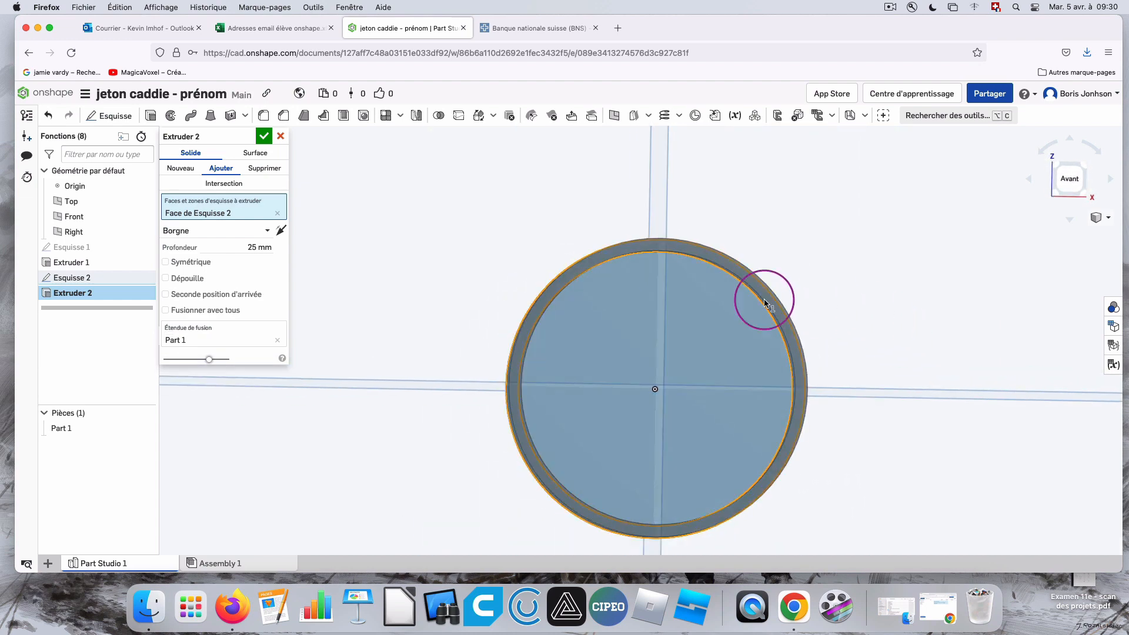
{"action": "right_click_drag", "start_coordinate": [511, 270], "coordinate": [425, 260]}
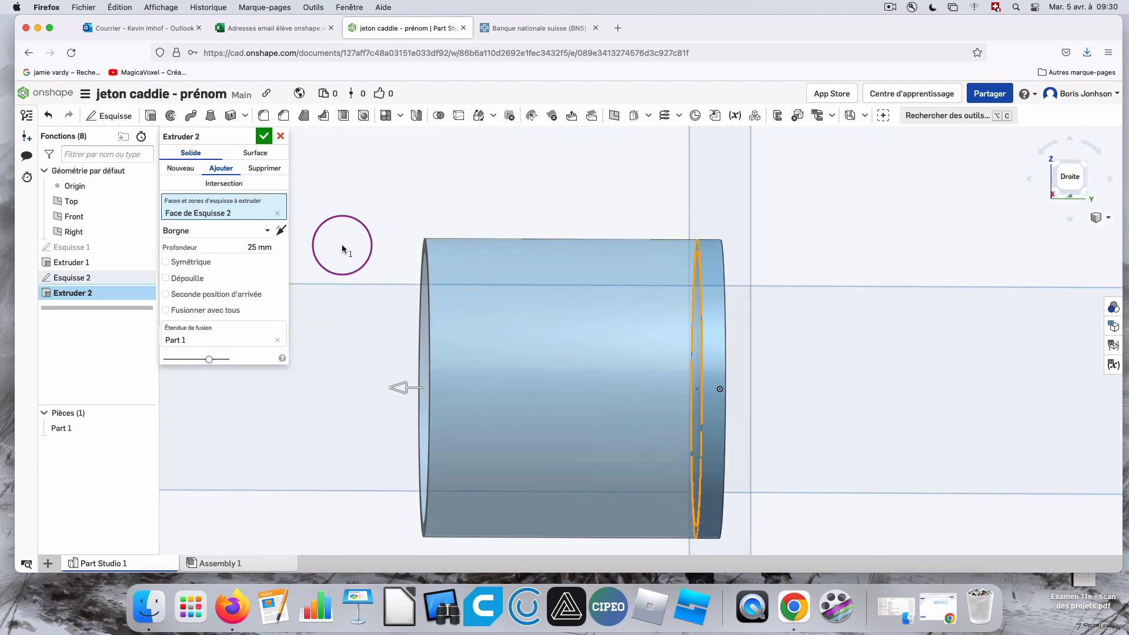
{"action": "left_click", "coordinate": [247, 246]}
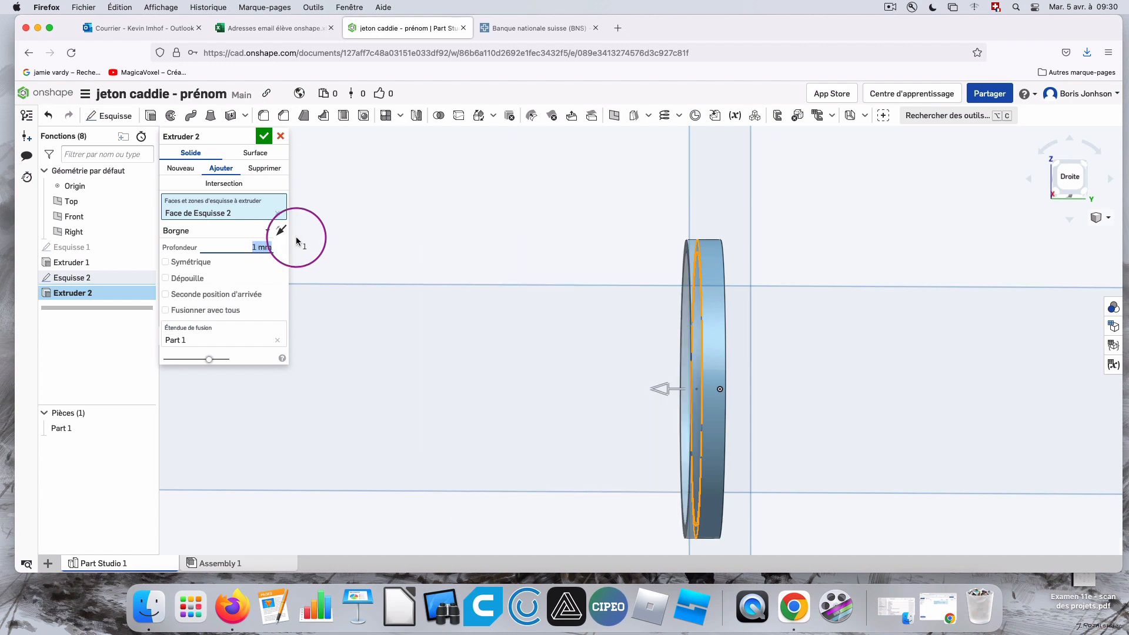
{"action": "right_click_drag", "start_coordinate": [798, 268], "coordinate": [839, 261]}
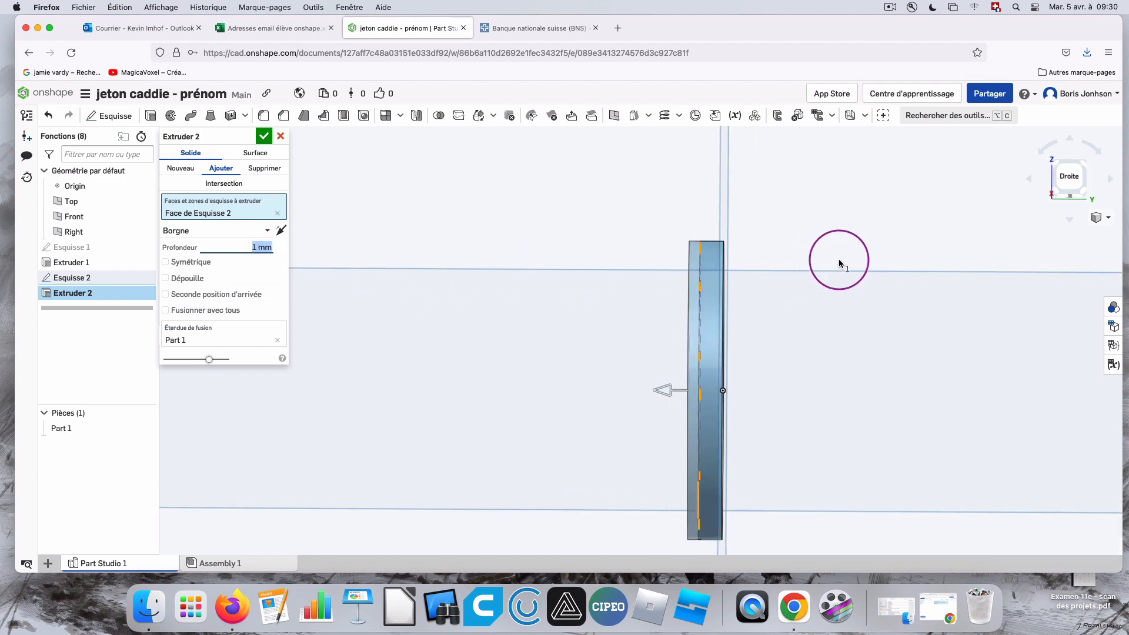
{"action": "left_click", "coordinate": [1068, 180]}
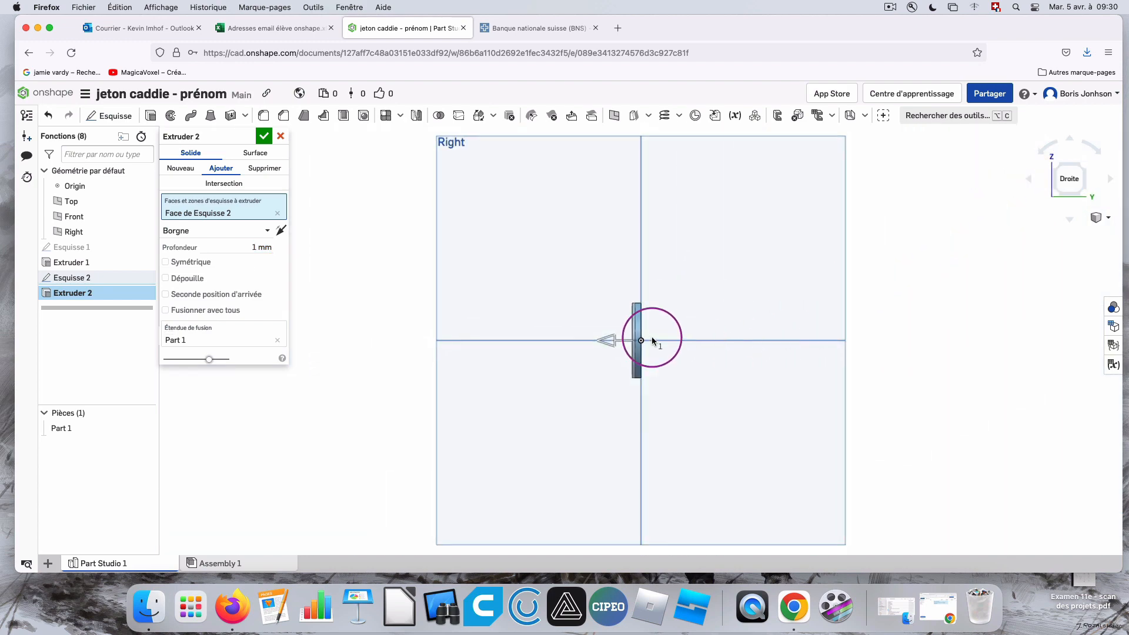
{"action": "scroll", "coordinate": [627, 338], "scroll_direction": "up", "scroll_amount": 5}
{"action": "scroll", "coordinate": [729, 288], "scroll_direction": "up", "scroll_amount": 2}
{"action": "scroll", "coordinate": [649, 292], "scroll_direction": "down", "scroll_amount": 1}
{"action": "scroll", "coordinate": [658, 319], "scroll_direction": "up", "scroll_amount": 2}
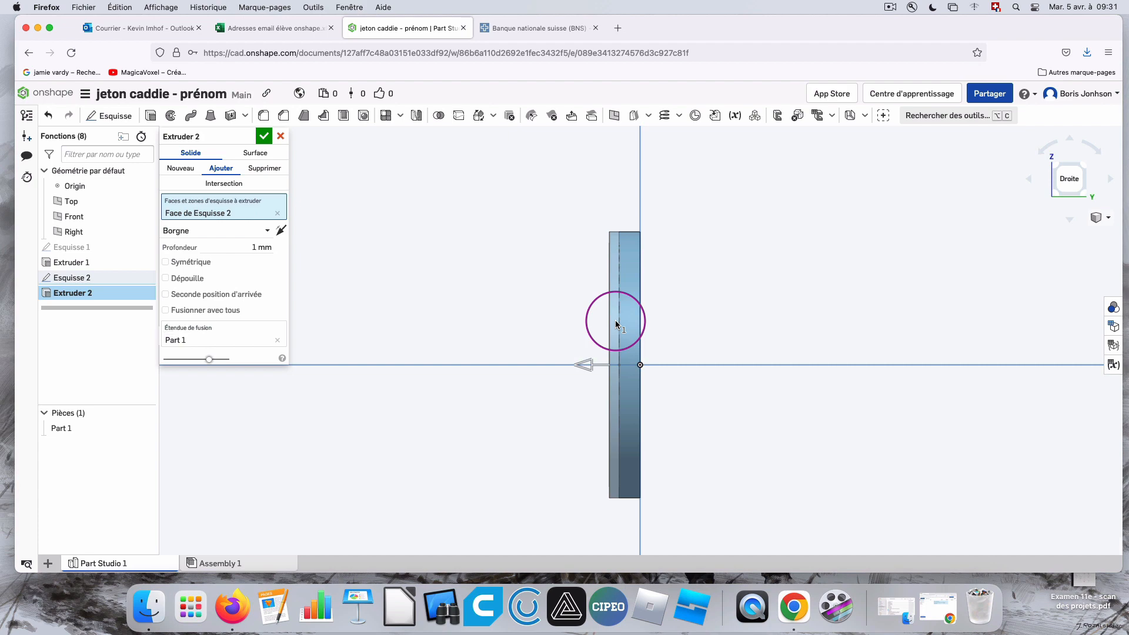
Reverse the ring's extrusion direction so that it goes into the disc, and examine the preview from several angles.
{"action": "left_click", "coordinate": [280, 232]}
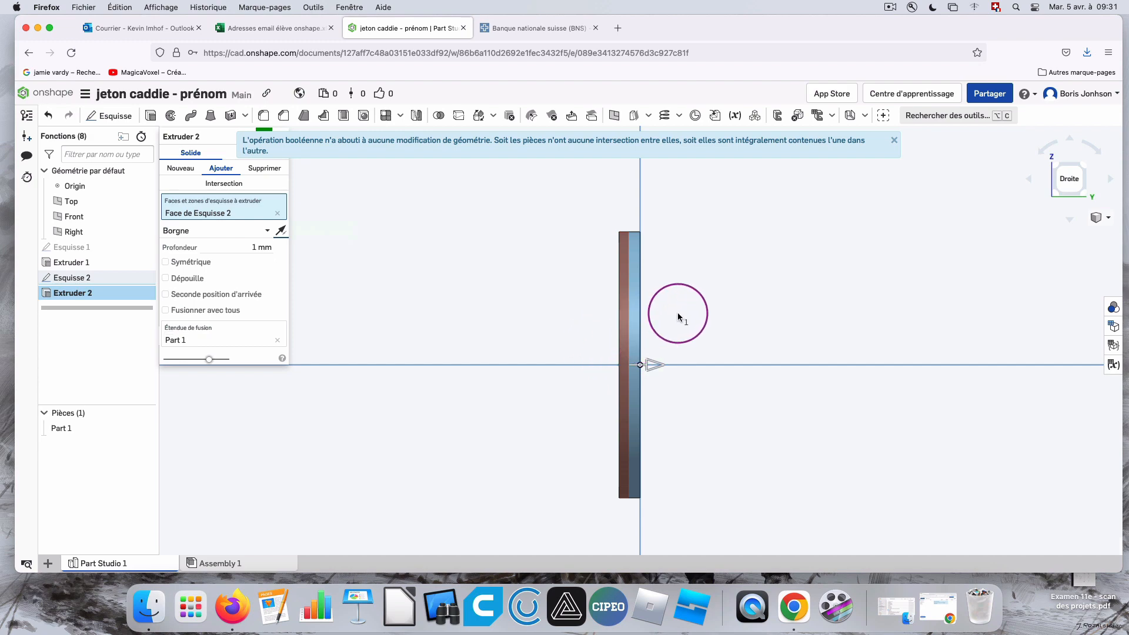
{"action": "right_click_drag", "start_coordinate": [680, 317], "coordinate": [743, 320]}
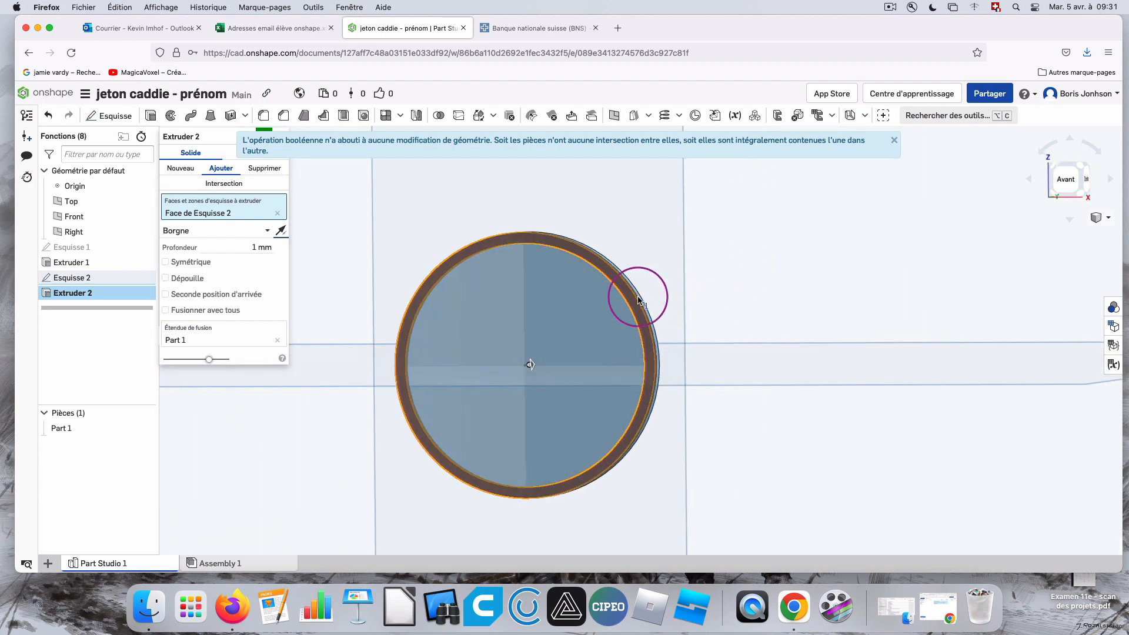
{"action": "right_click_drag", "start_coordinate": [736, 276], "coordinate": [576, 300]}
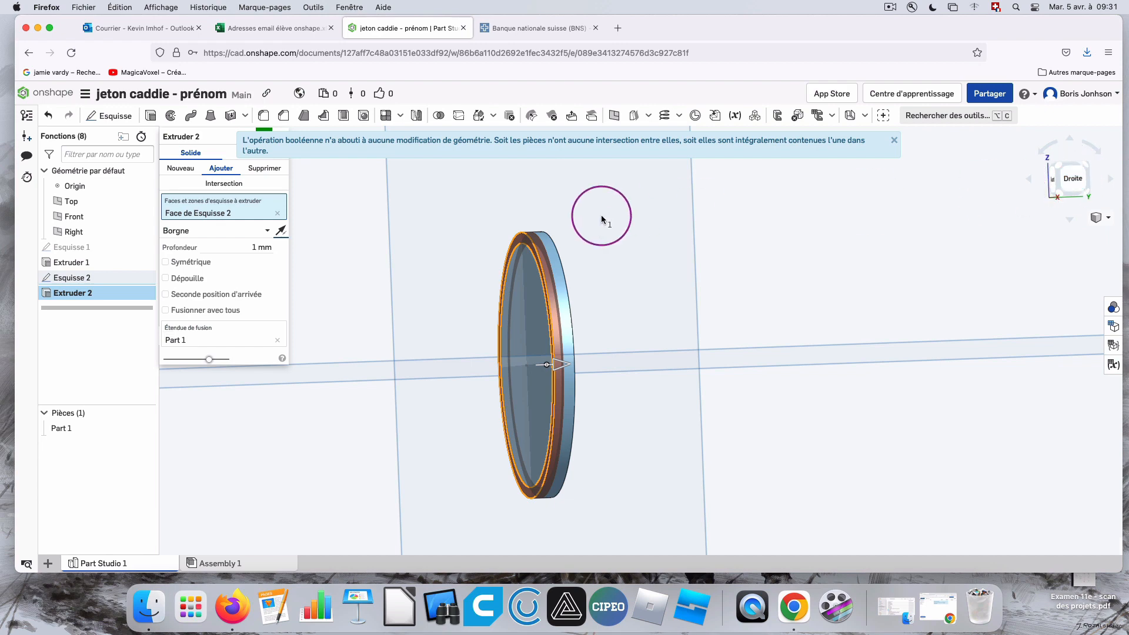
{"action": "right_click_drag", "start_coordinate": [474, 218], "coordinate": [511, 218]}
Replace the ring with only the circular region inside the 25.15 mm circle as the extrusion's profile.
{"action": "left_click", "coordinate": [531, 333]}
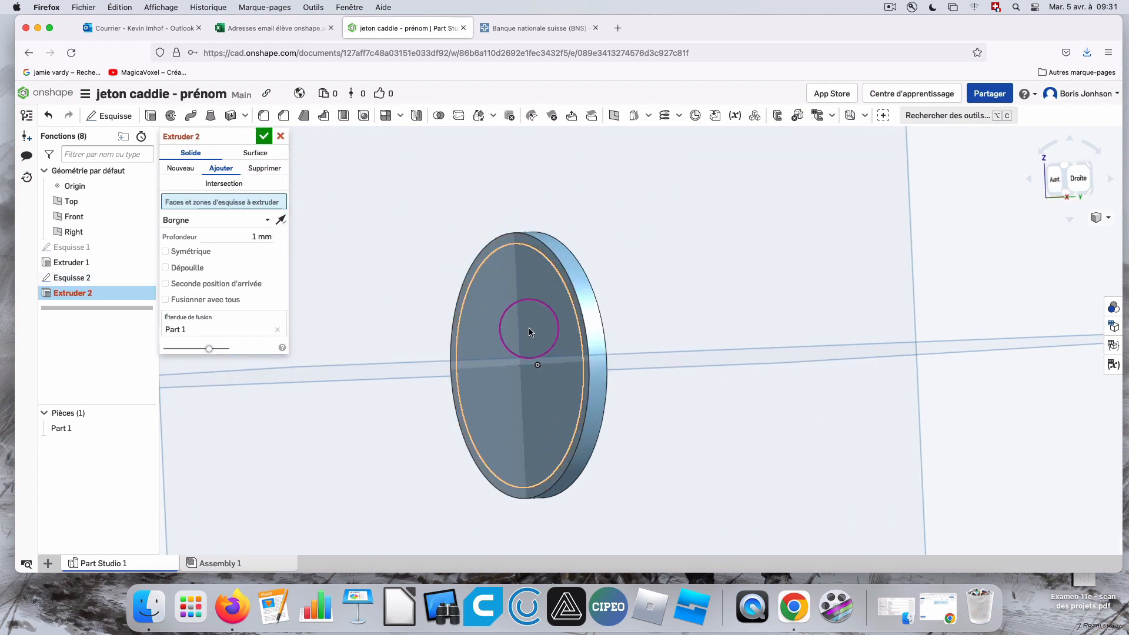
{"action": "left_click", "coordinate": [515, 320]}
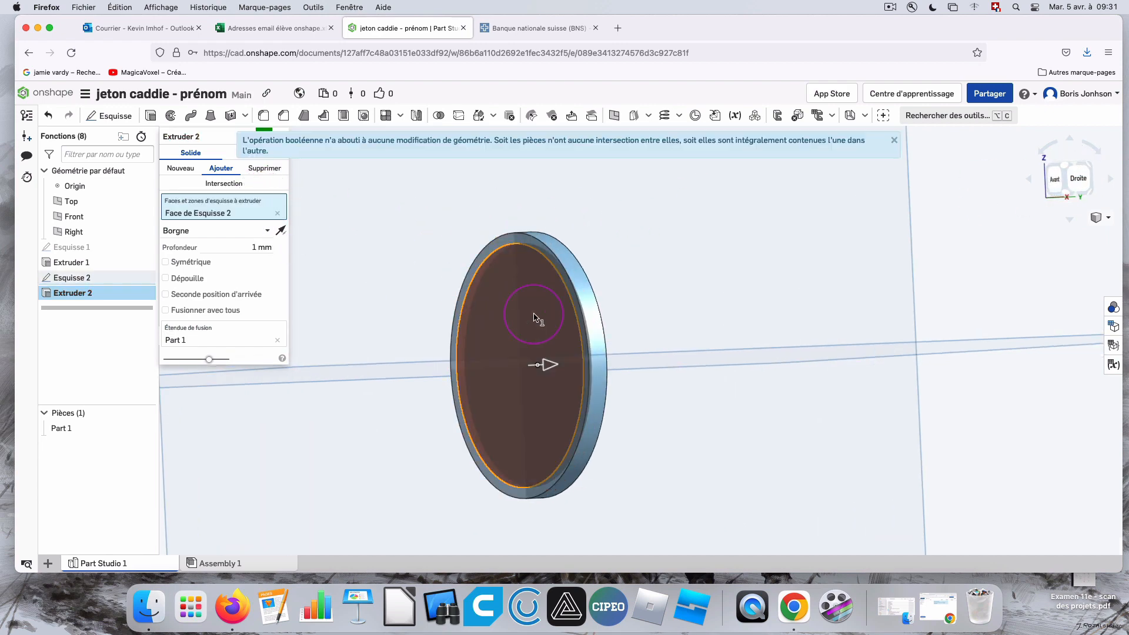
{"action": "right_click_drag", "start_coordinate": [675, 277], "coordinate": [709, 280]}
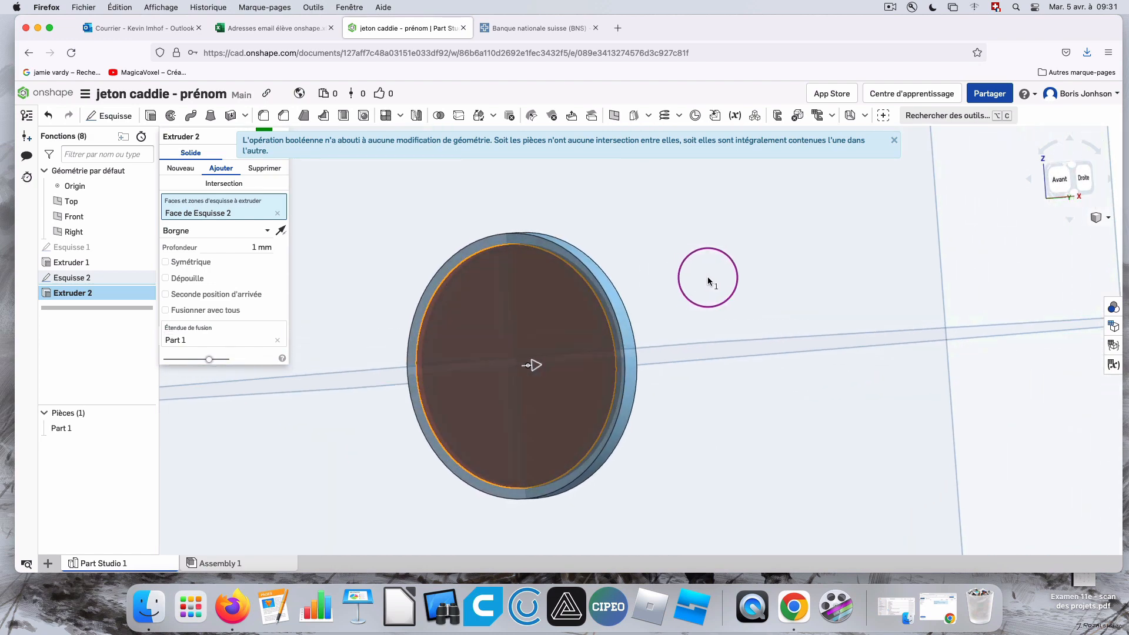
{"action": "left_click", "coordinate": [624, 328]}
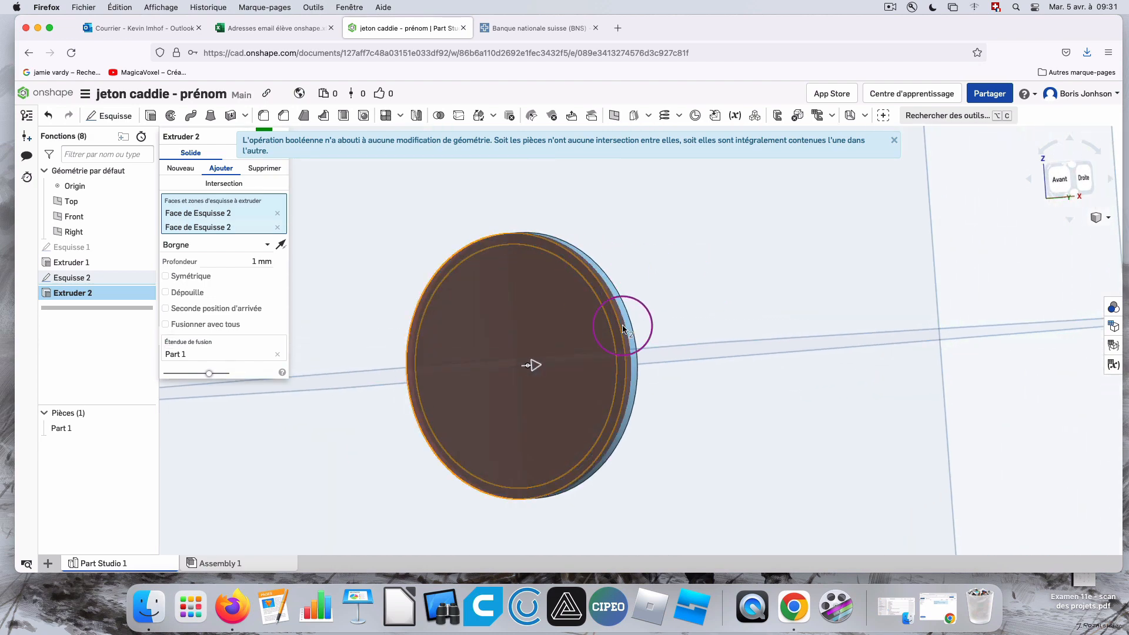
{"action": "left_click", "coordinate": [556, 306]}
{"action": "left_click", "coordinate": [575, 302]}
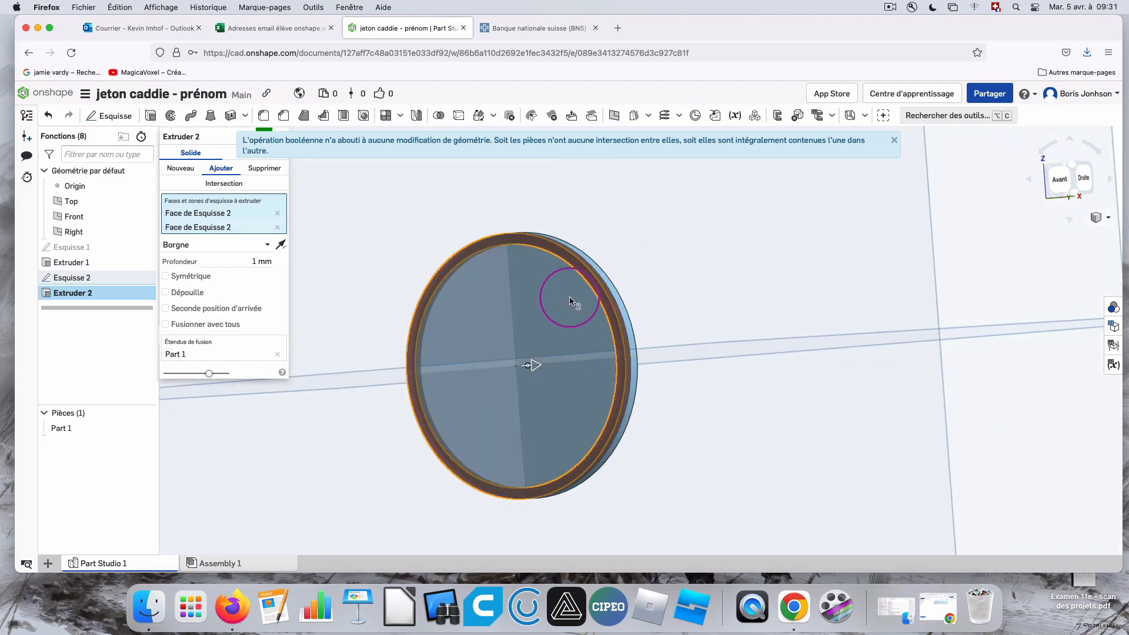
{"action": "left_click", "coordinate": [615, 273]}
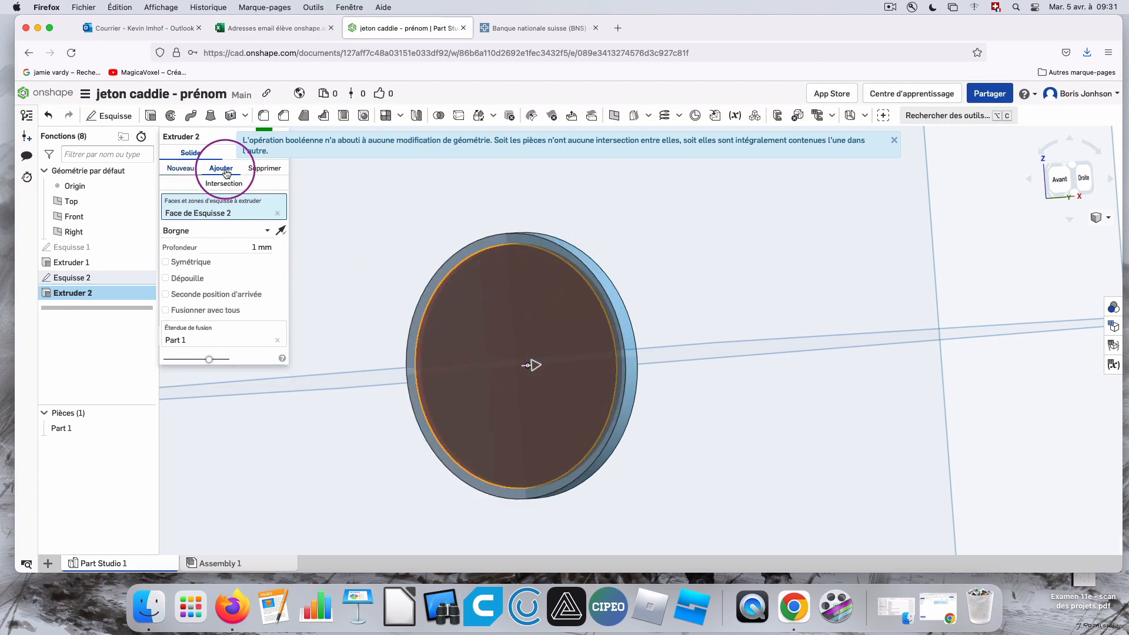
Make the extrusion remove material, cutting a 1 mm deep recess inside the rim, and accept it.
{"action": "left_click", "coordinate": [263, 169]}
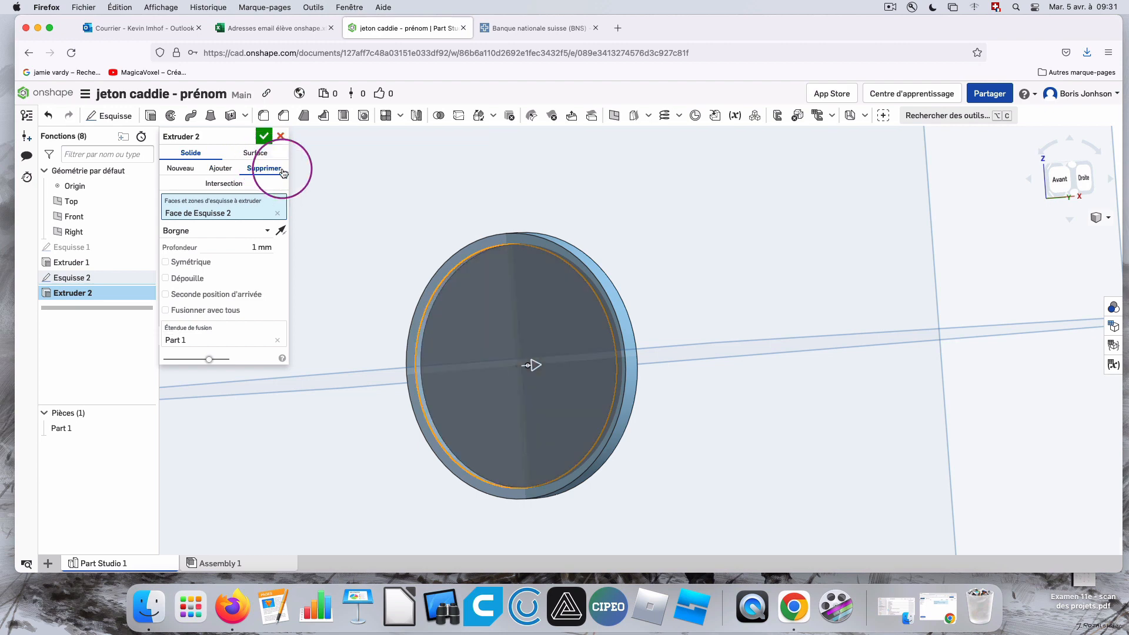
{"action": "right_click_drag", "start_coordinate": [807, 212], "coordinate": [756, 210]}
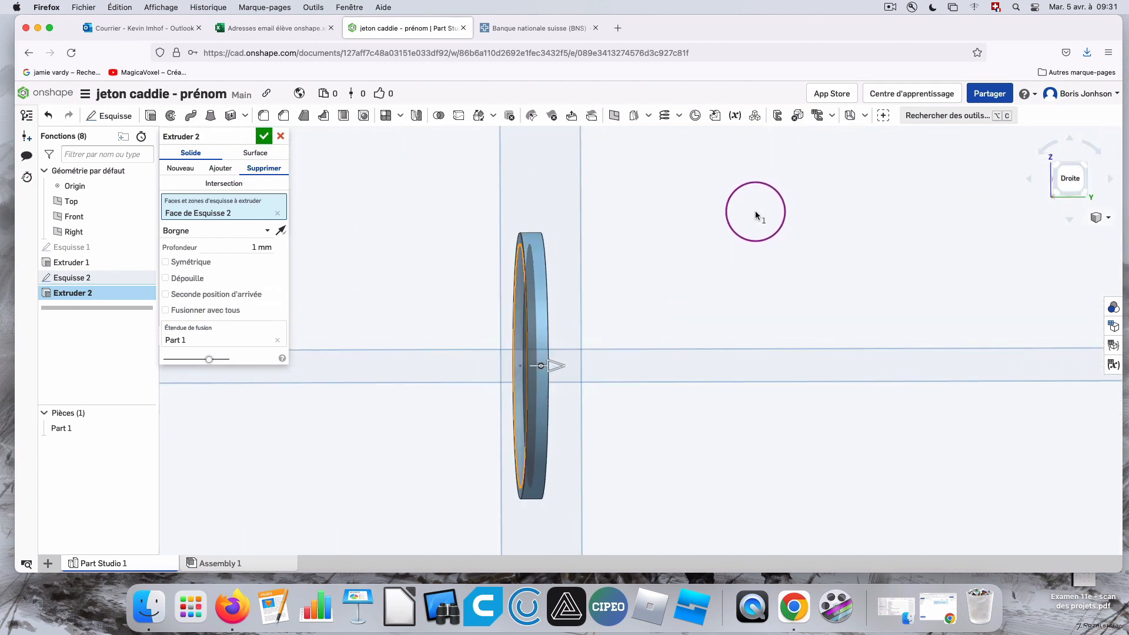
{"action": "left_click", "coordinate": [268, 139]}
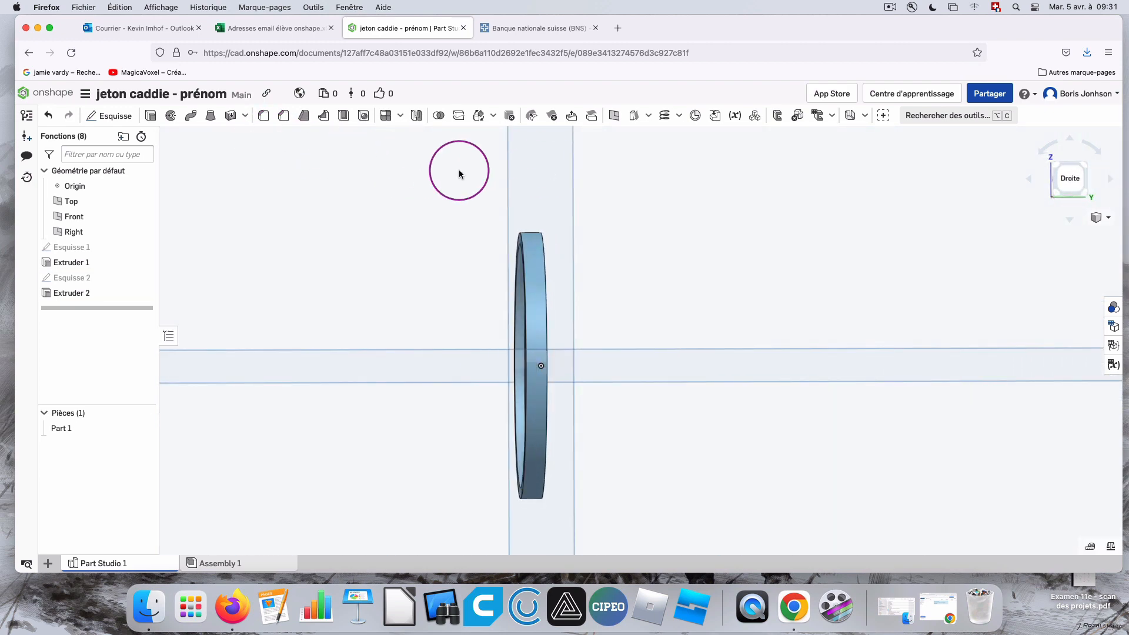
{"action": "right_click_drag", "start_coordinate": [459, 171], "coordinate": [599, 184]}
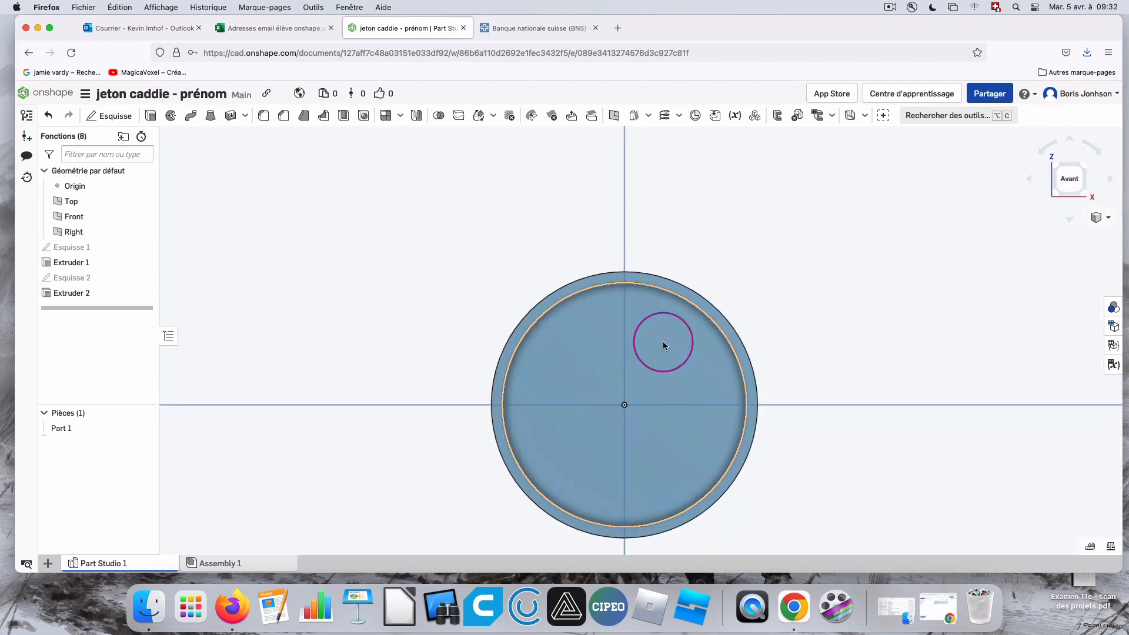
Start a sketch on the recess floor and draw a rectangle about 5.1 by 1.8 mm near its upper edge.
{"action": "scroll", "coordinate": [655, 358], "scroll_direction": "up", "scroll_amount": 2}
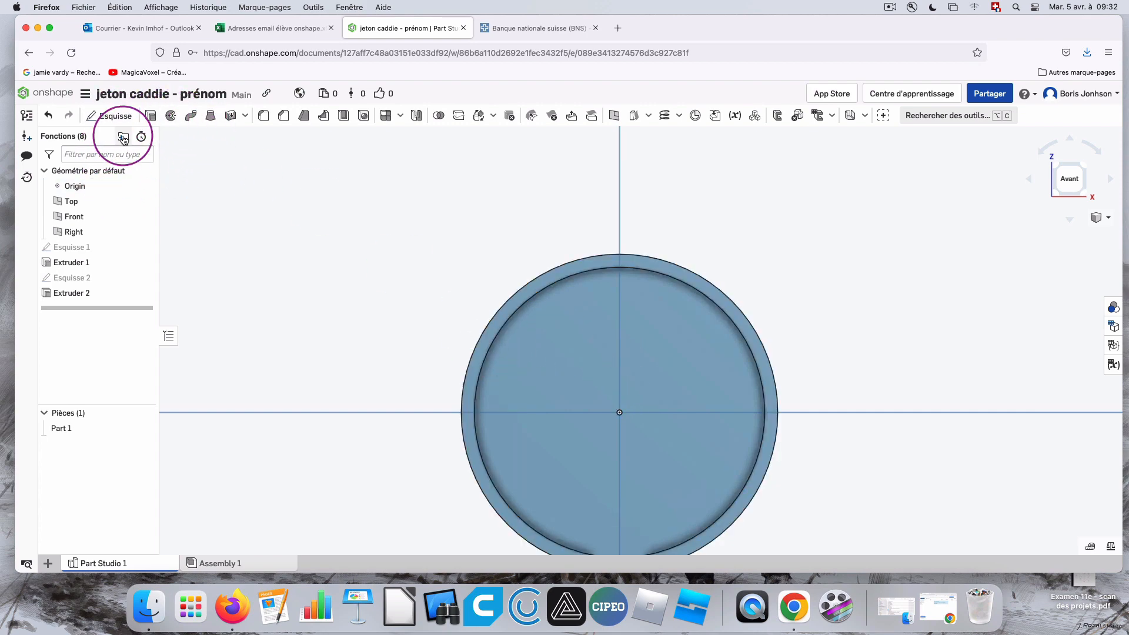
{"action": "key", "text": "shift+s"}
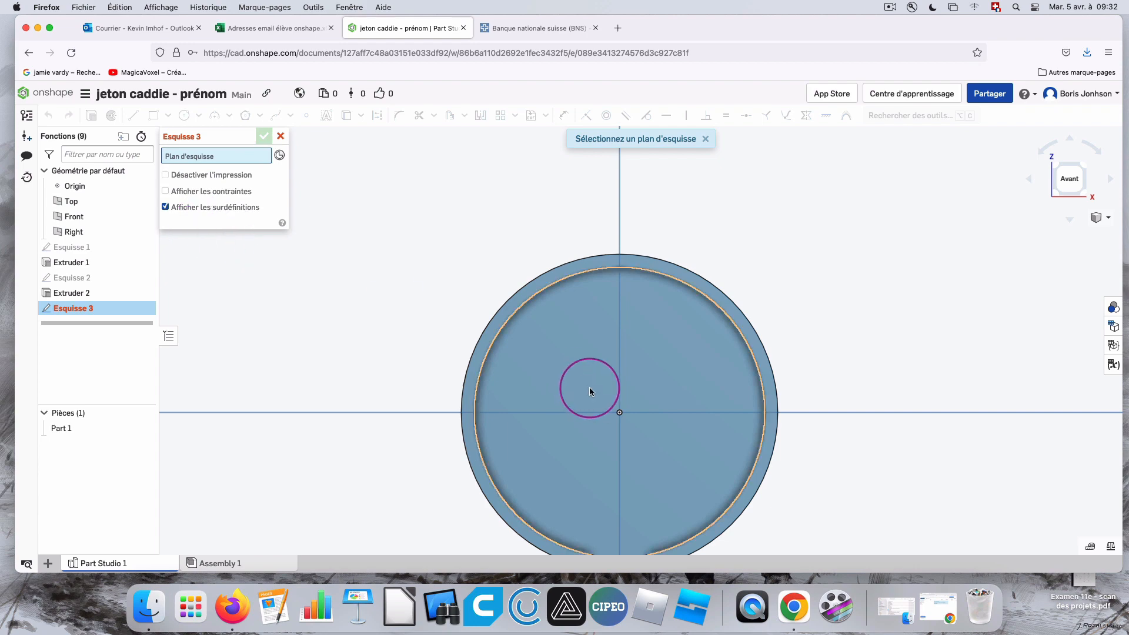
{"action": "left_click", "coordinate": [590, 391]}
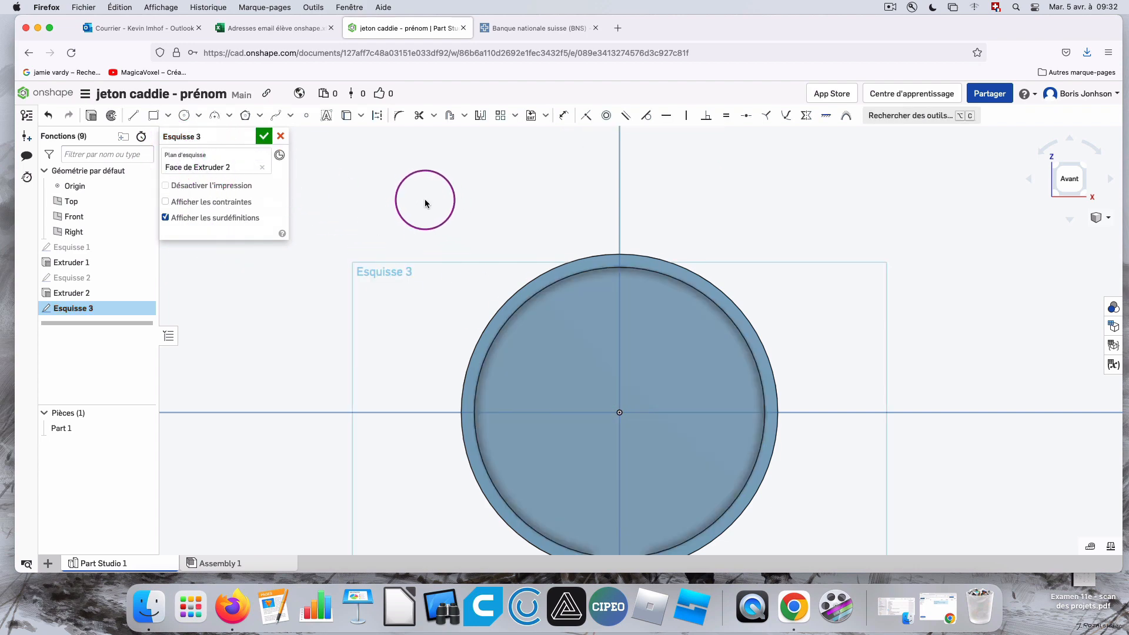
{"action": "left_click", "coordinate": [154, 117]}
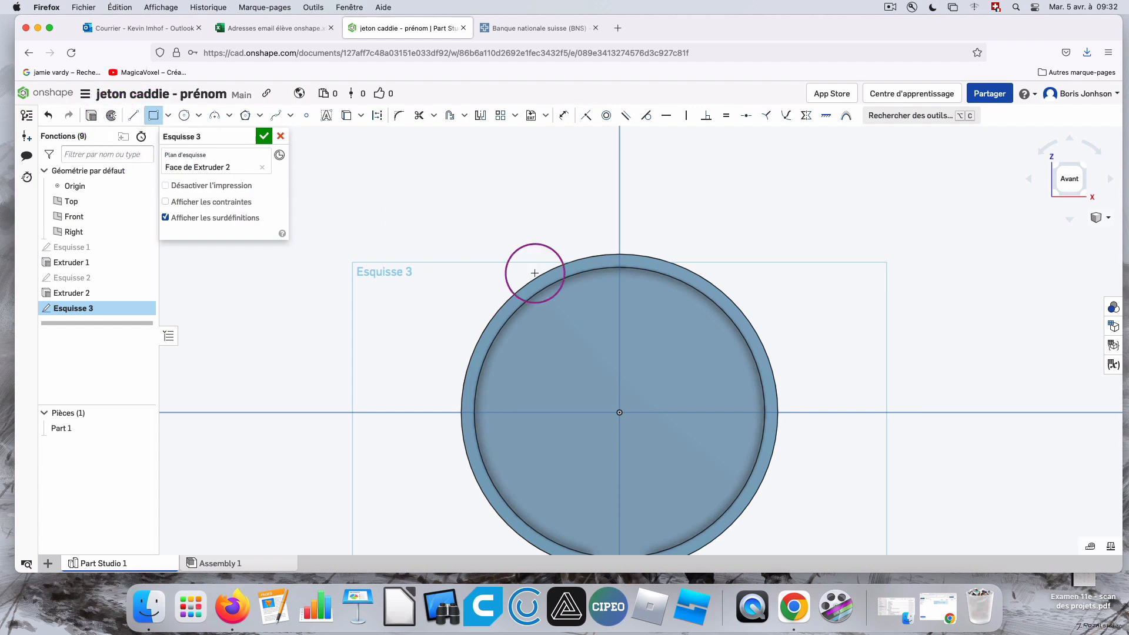
{"action": "left_click", "coordinate": [654, 304]}
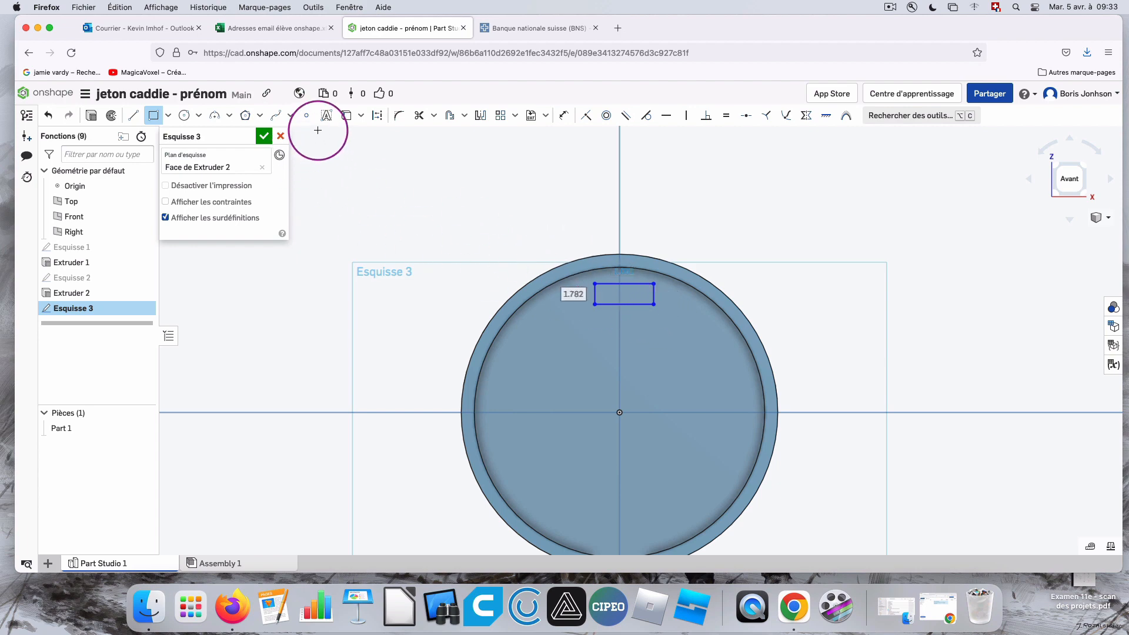
Dimension the small rectangle's width and height, setting both to 4 mm.
{"action": "left_click", "coordinate": [565, 122]}
{"action": "left_click", "coordinate": [627, 297]}
{"action": "left_click", "coordinate": [600, 284]}
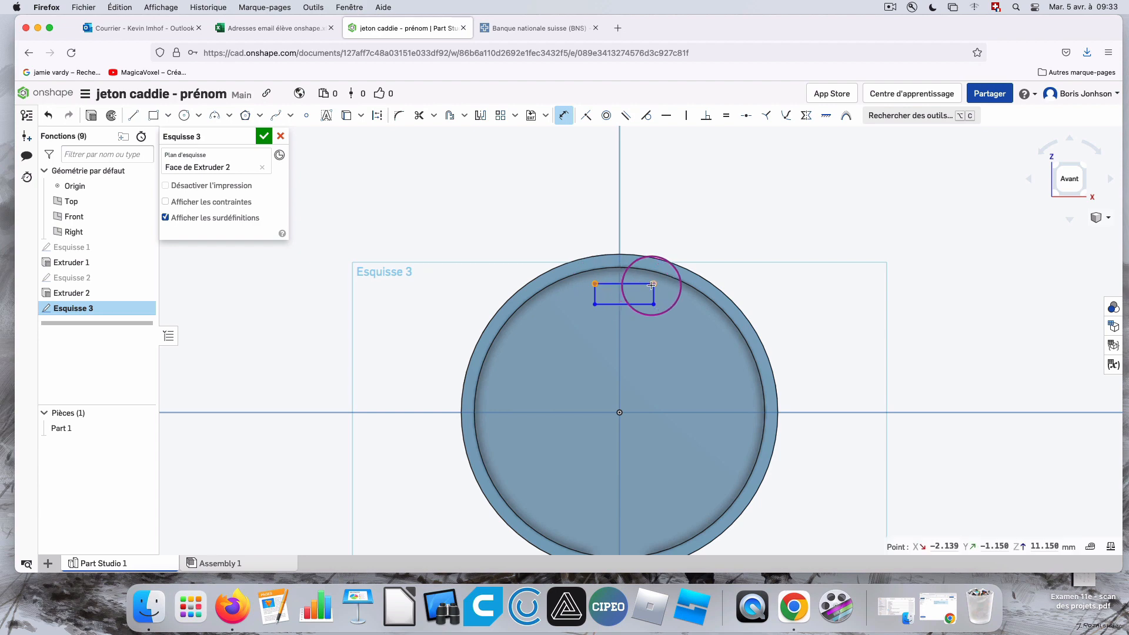
{"action": "left_click", "coordinate": [654, 285]}
{"action": "left_click", "coordinate": [659, 330]}
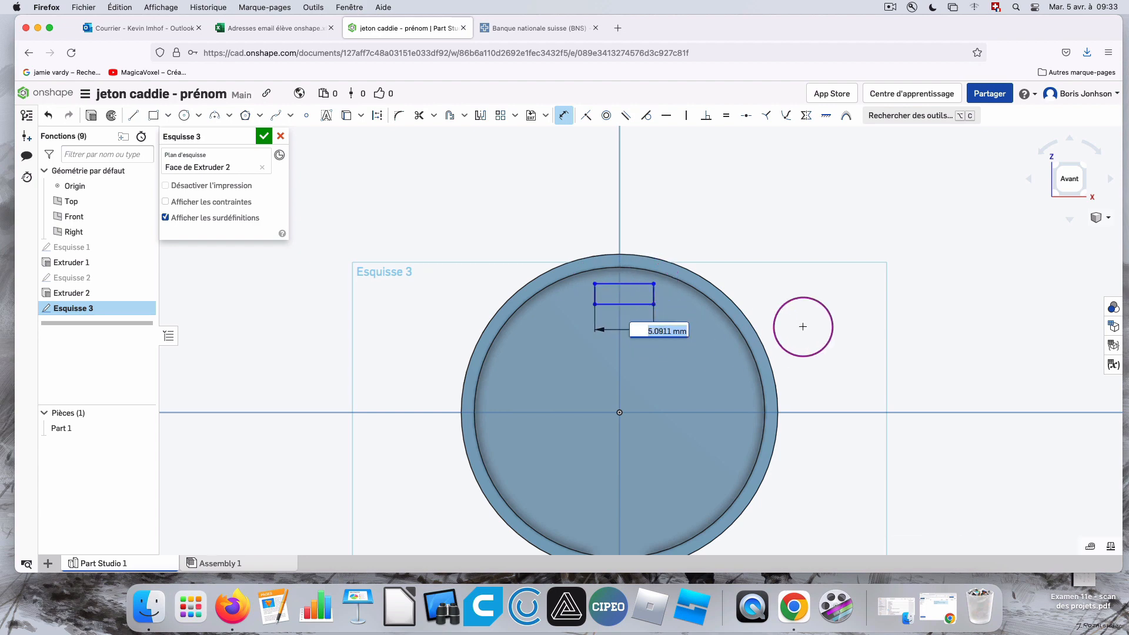
{"action": "type", "text": "4"}
{"action": "key", "text": "Return"}
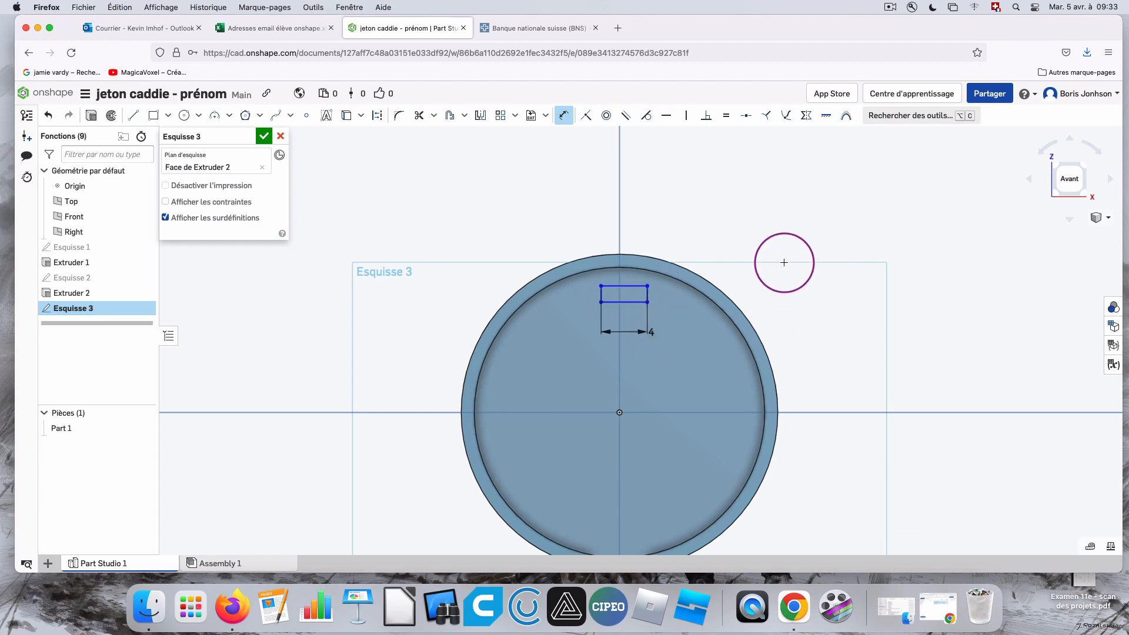
{"action": "left_click", "coordinate": [636, 302]}
{"action": "left_click", "coordinate": [676, 312]}
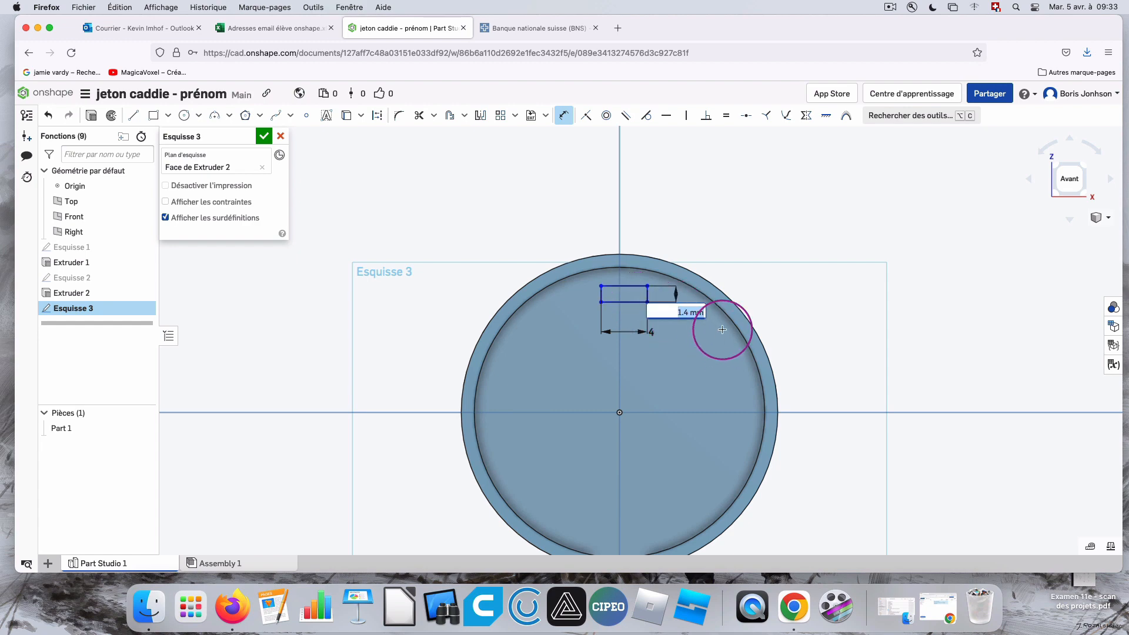
{"action": "type", "text": "4"}
{"action": "key", "text": "Return"}
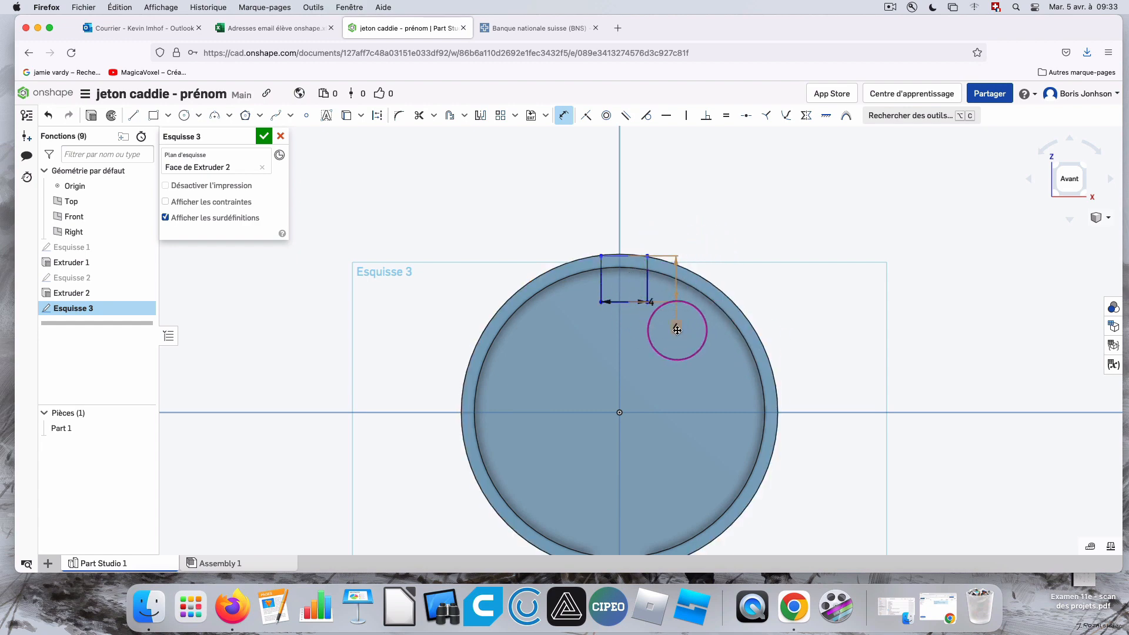
Reduce the small square's height and width dimensions to 2 mm each.
{"action": "double_click", "coordinate": [676, 328]}
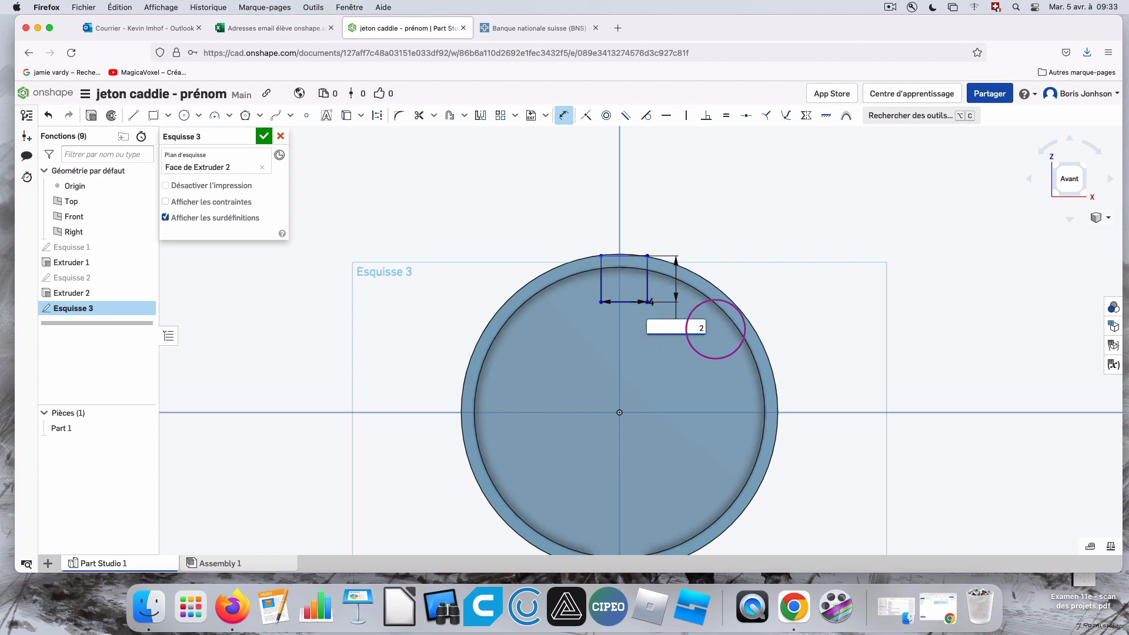
{"action": "type", "text": "2"}
{"action": "key", "text": "Return"}
{"action": "double_click", "coordinate": [651, 323]}
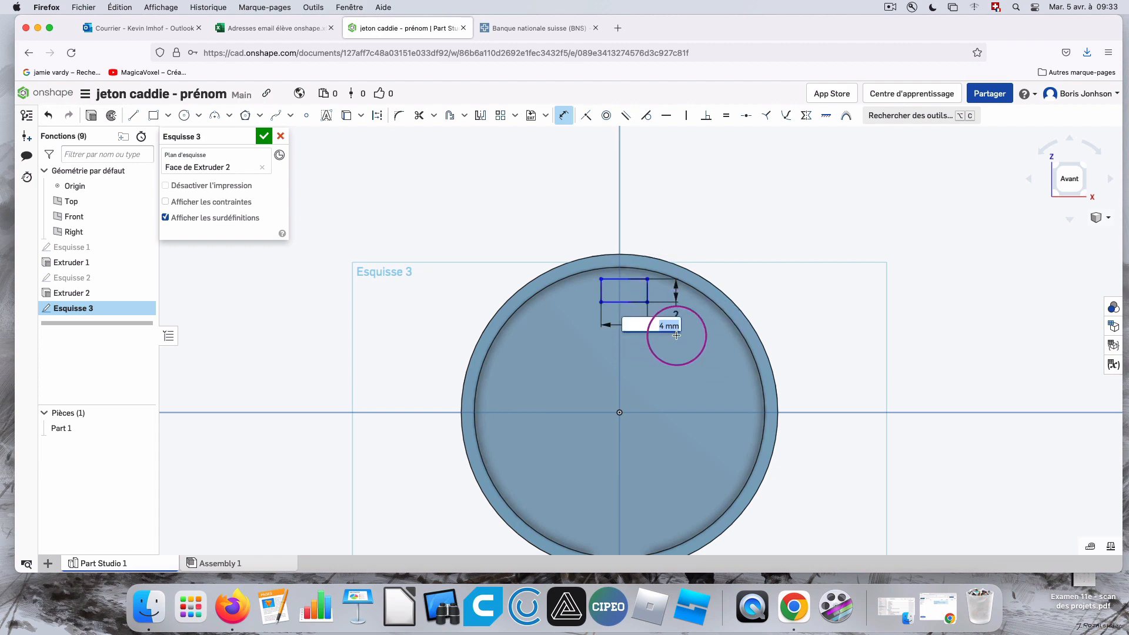
{"action": "type", "text": "2"}
{"action": "key", "text": "Return"}
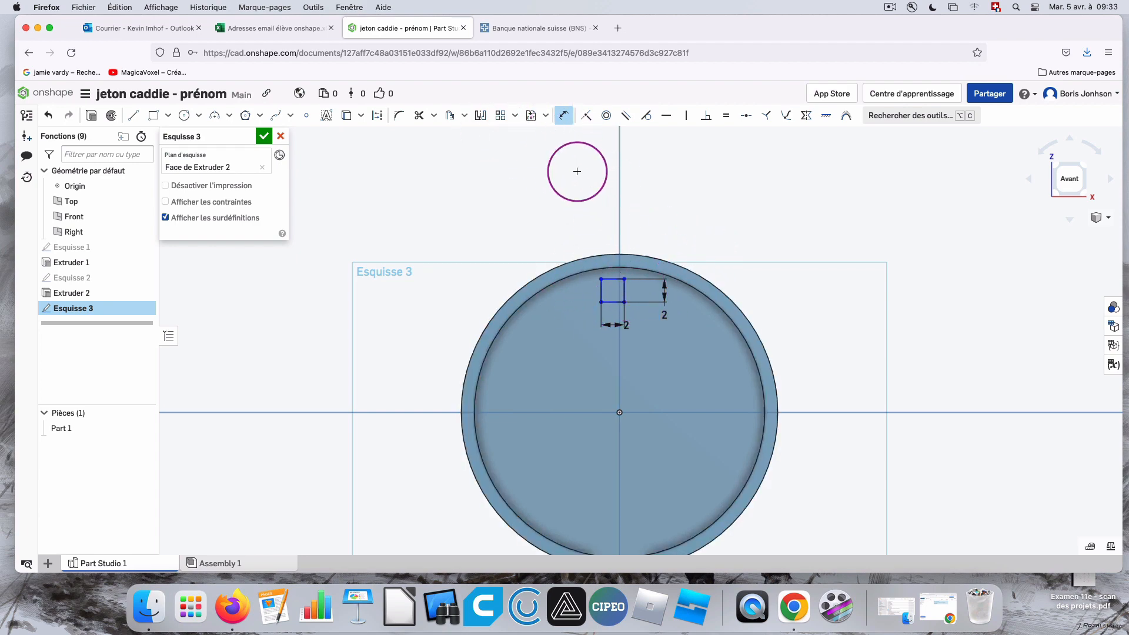
Move the 2 mm square with Transform to the recess's right edge, on the horizontal axis.
{"action": "left_click", "coordinate": [516, 120]}
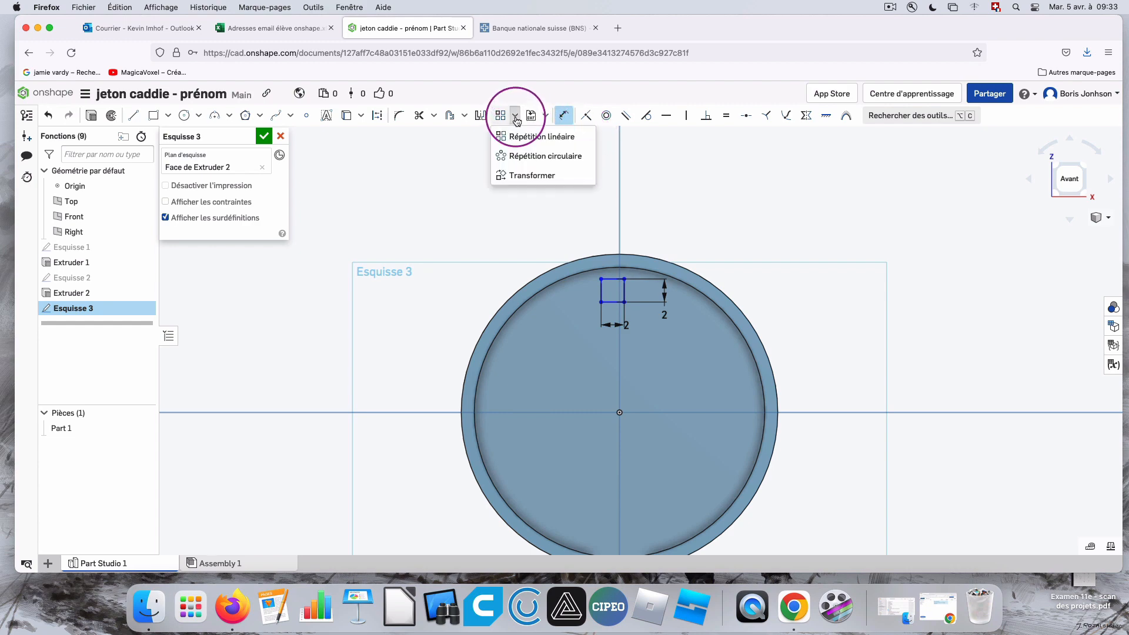
{"action": "left_click", "coordinate": [527, 167]}
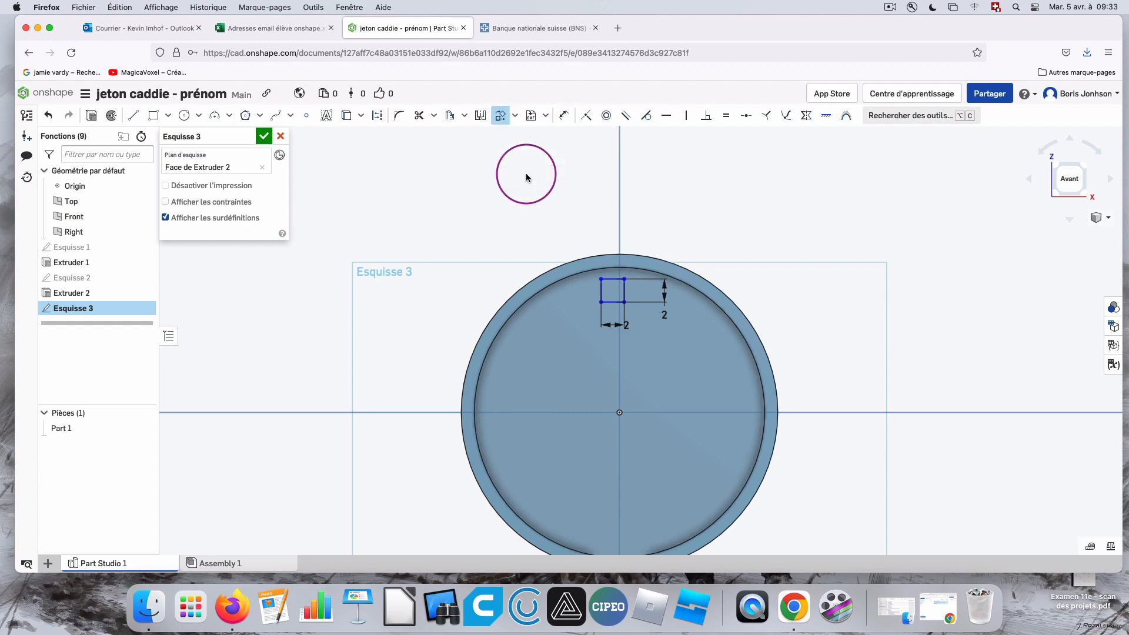
{"action": "left_click", "coordinate": [515, 116]}
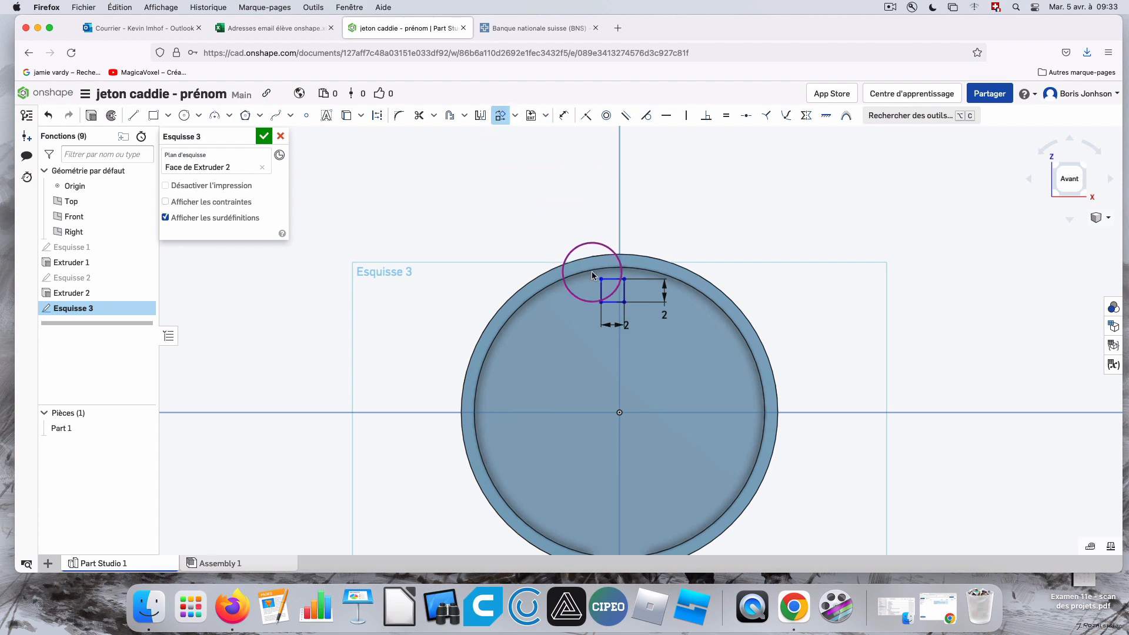
{"action": "left_click_drag", "start_coordinate": [592, 272], "coordinate": [736, 359]}
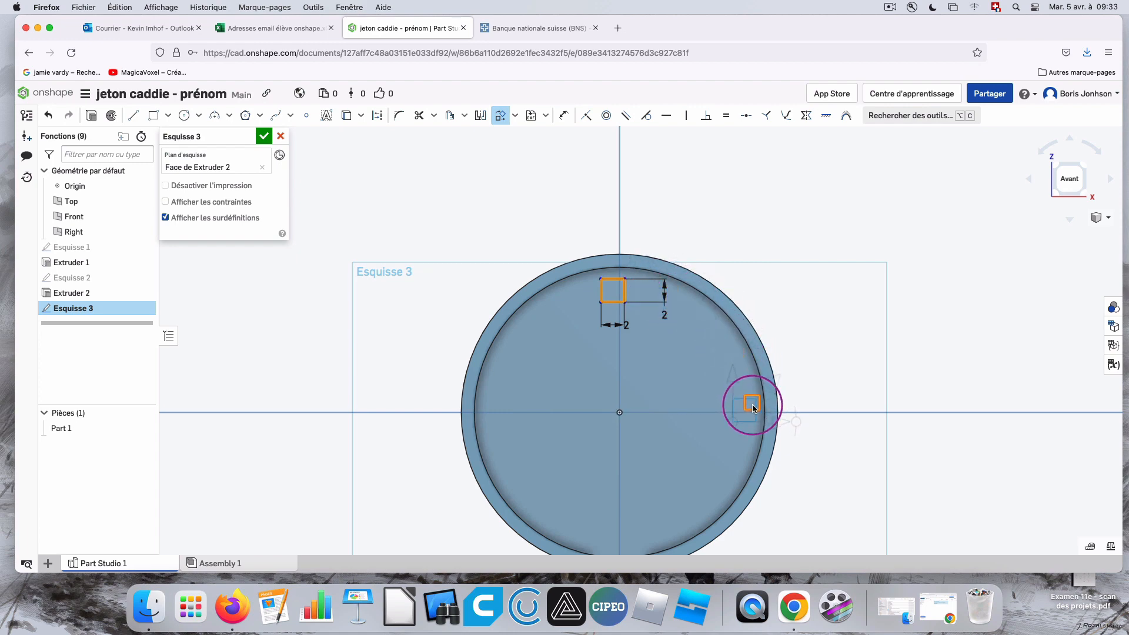
{"action": "left_click_drag", "start_coordinate": [754, 407], "coordinate": [752, 406]}
{"action": "left_click", "coordinate": [847, 401]}
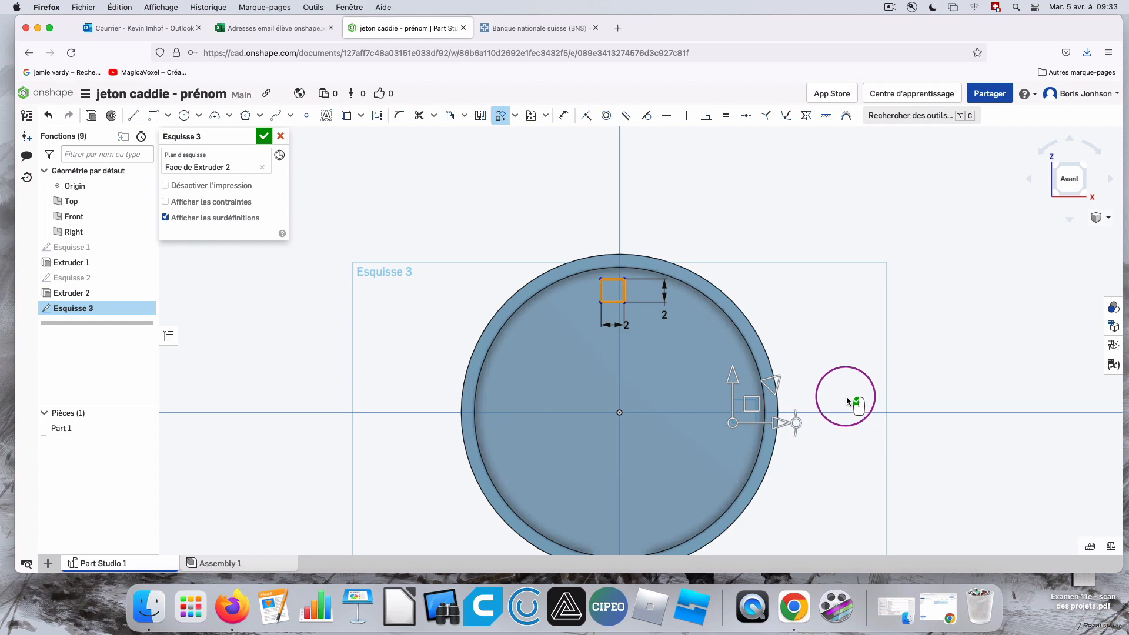
{"action": "left_click", "coordinate": [869, 337]}
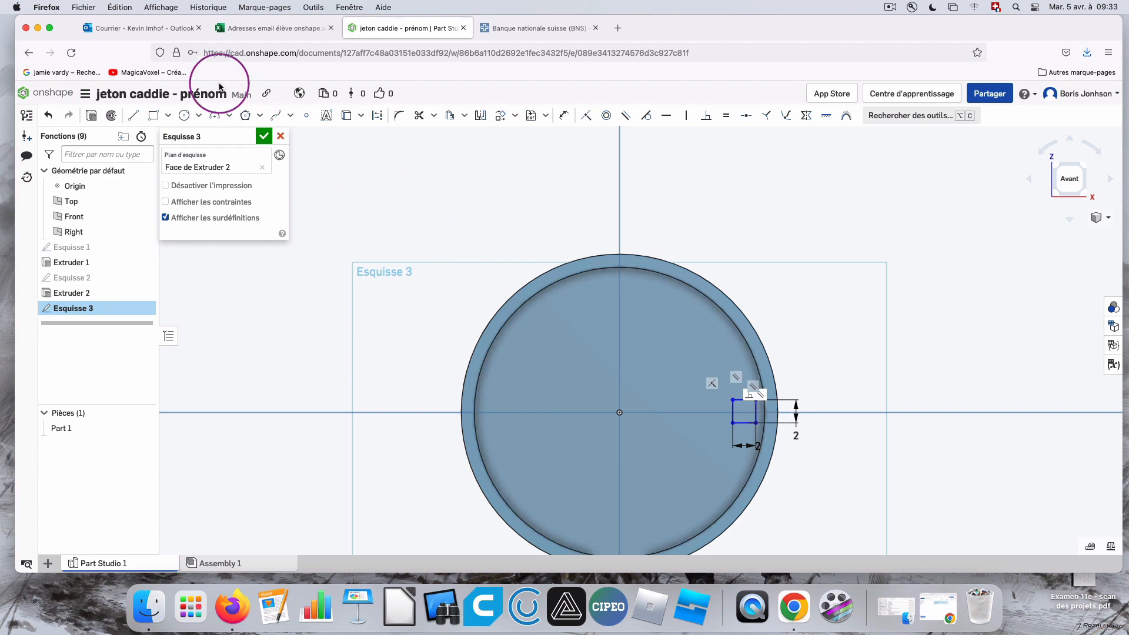
Draw a circle about 2 mm in diameter in the recess and move it with Transform near the upper-right rim.
{"action": "left_click", "coordinate": [184, 116]}
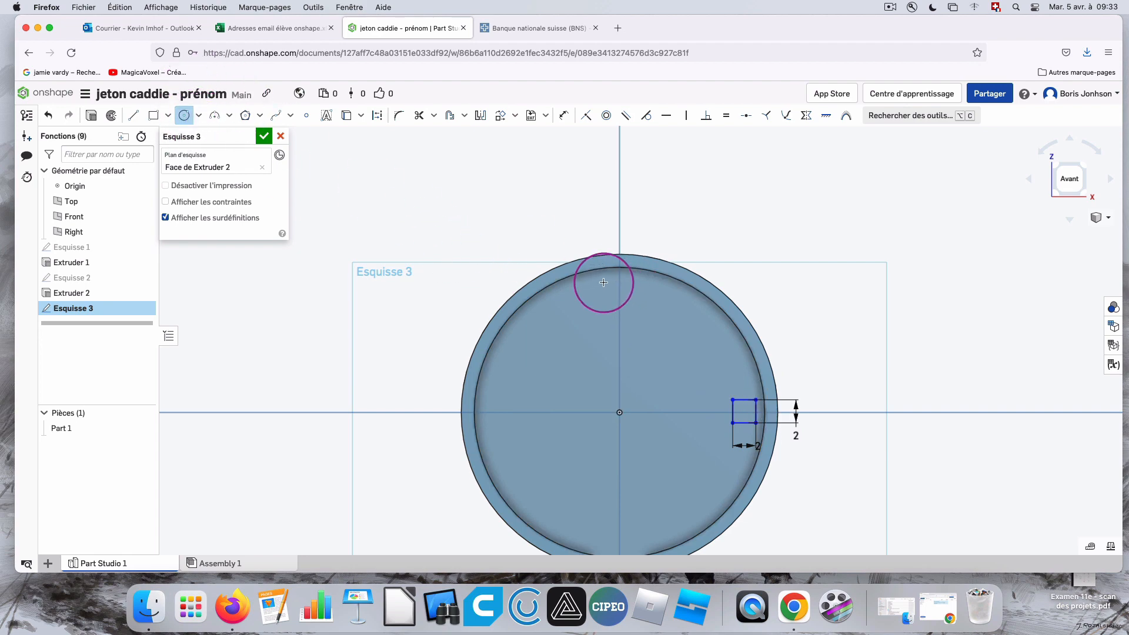
{"action": "left_click", "coordinate": [582, 300]}
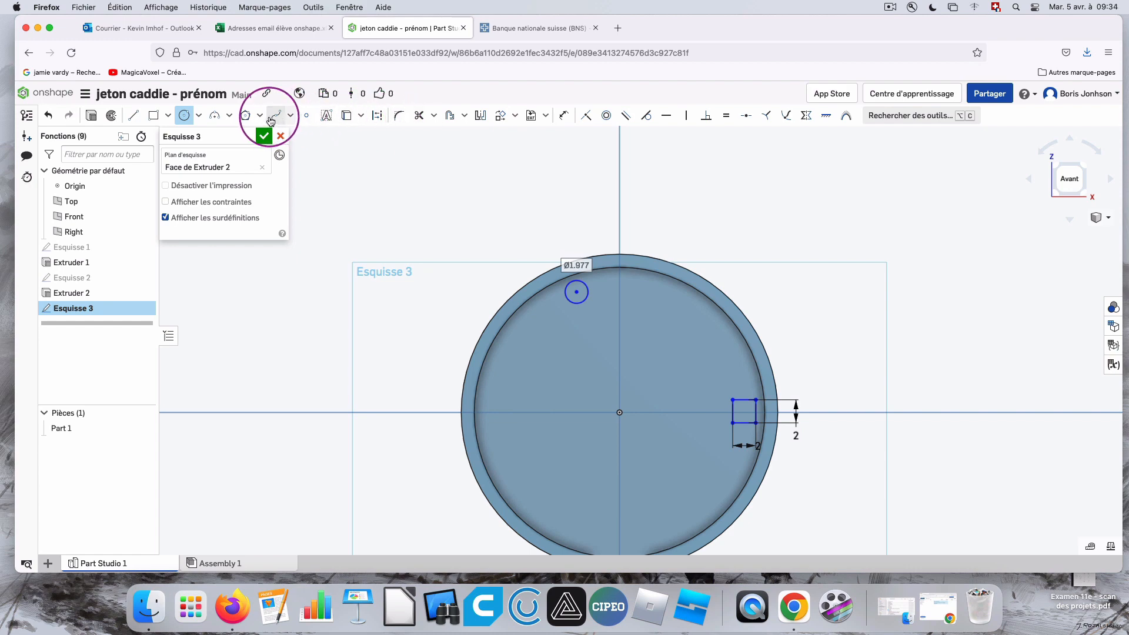
{"action": "left_click", "coordinate": [514, 120]}
{"action": "left_click", "coordinate": [521, 172]}
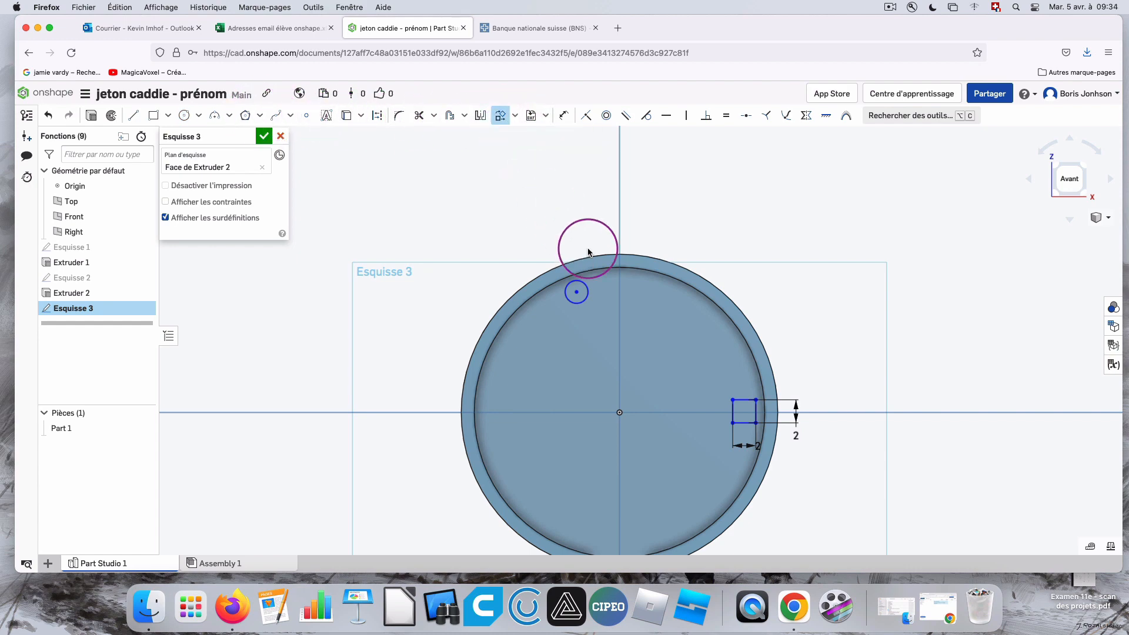
{"action": "left_click_drag", "start_coordinate": [555, 283], "coordinate": [608, 316]}
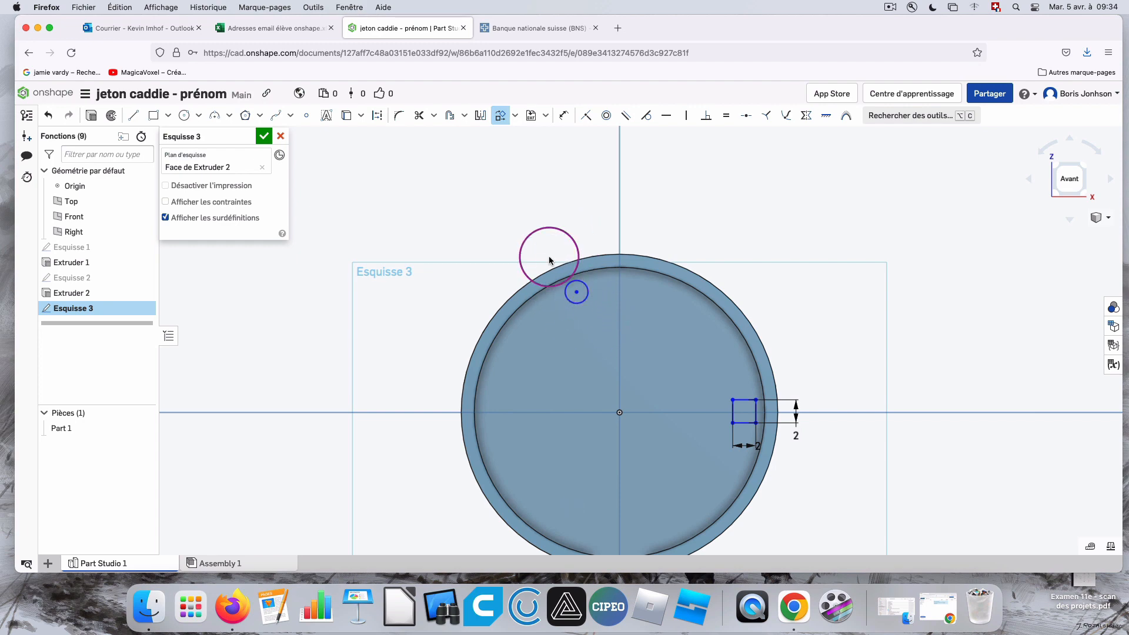
{"action": "left_click_drag", "start_coordinate": [550, 256], "coordinate": [601, 337]}
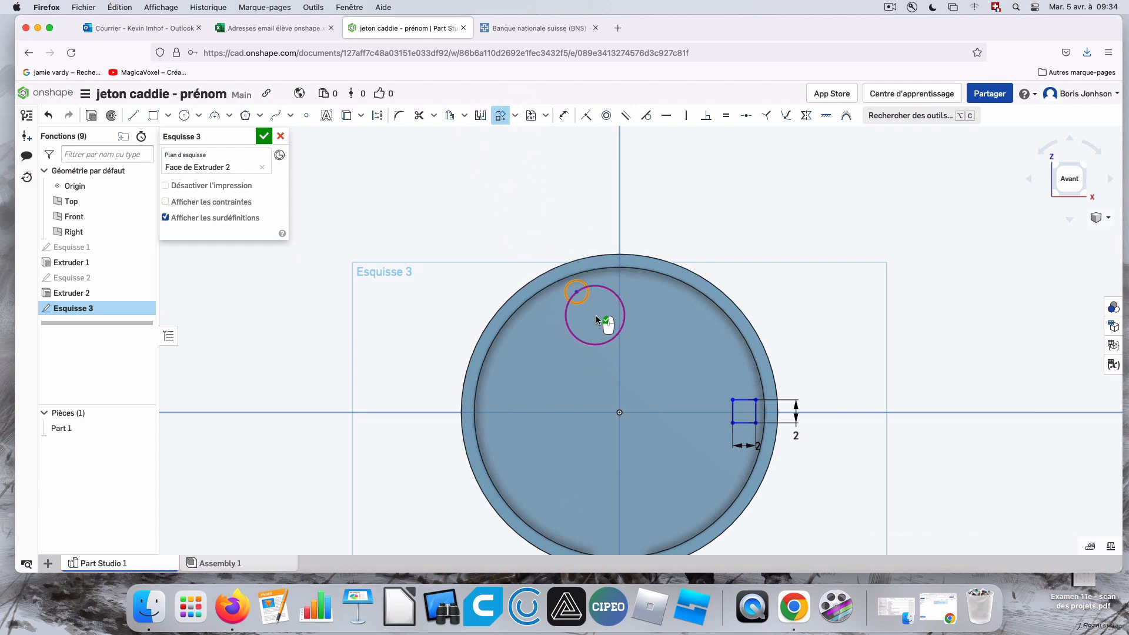
{"action": "left_click_drag", "start_coordinate": [596, 275], "coordinate": [730, 308]}
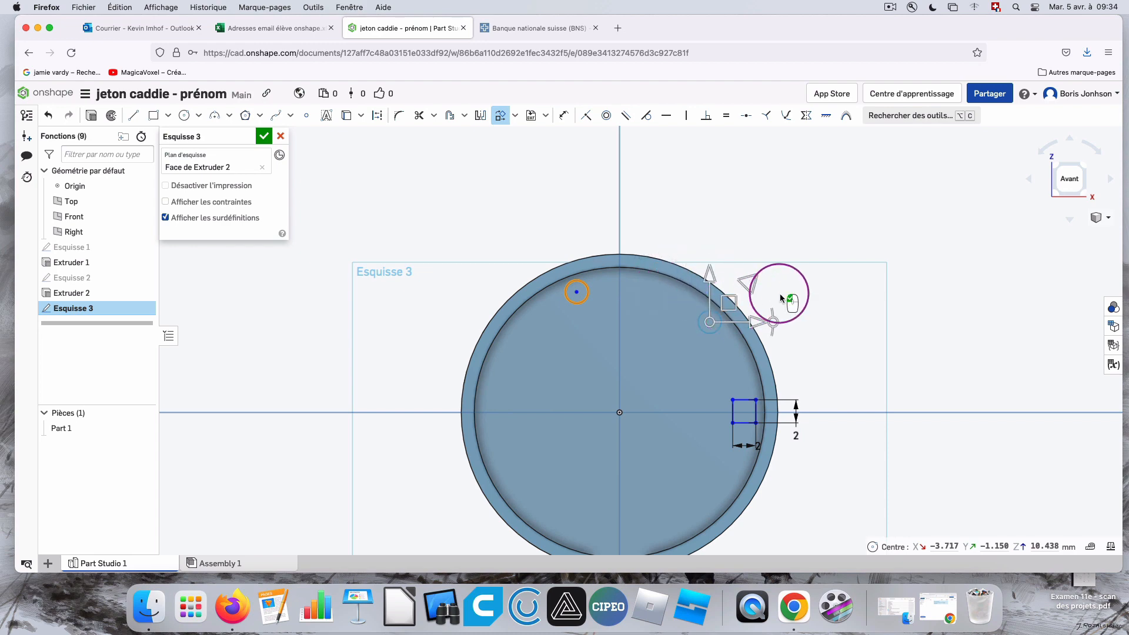
{"action": "left_click", "coordinate": [851, 257]}
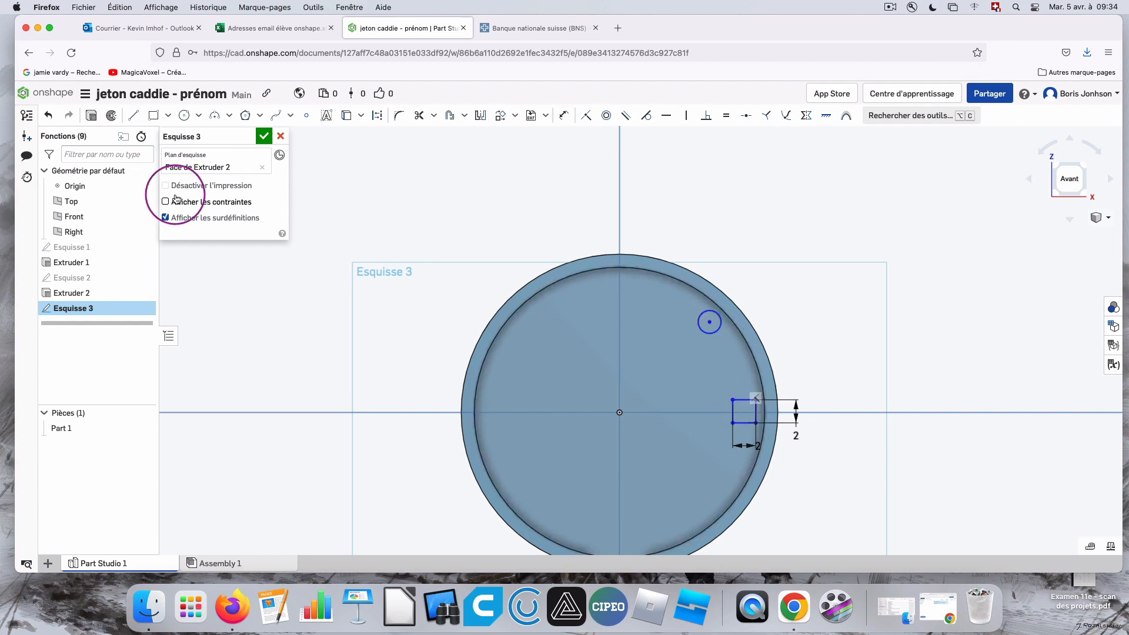
Extrude only the small circle as a 25 mm deep cut through the disc, leaving the square out.
{"action": "left_click", "coordinate": [91, 115]}
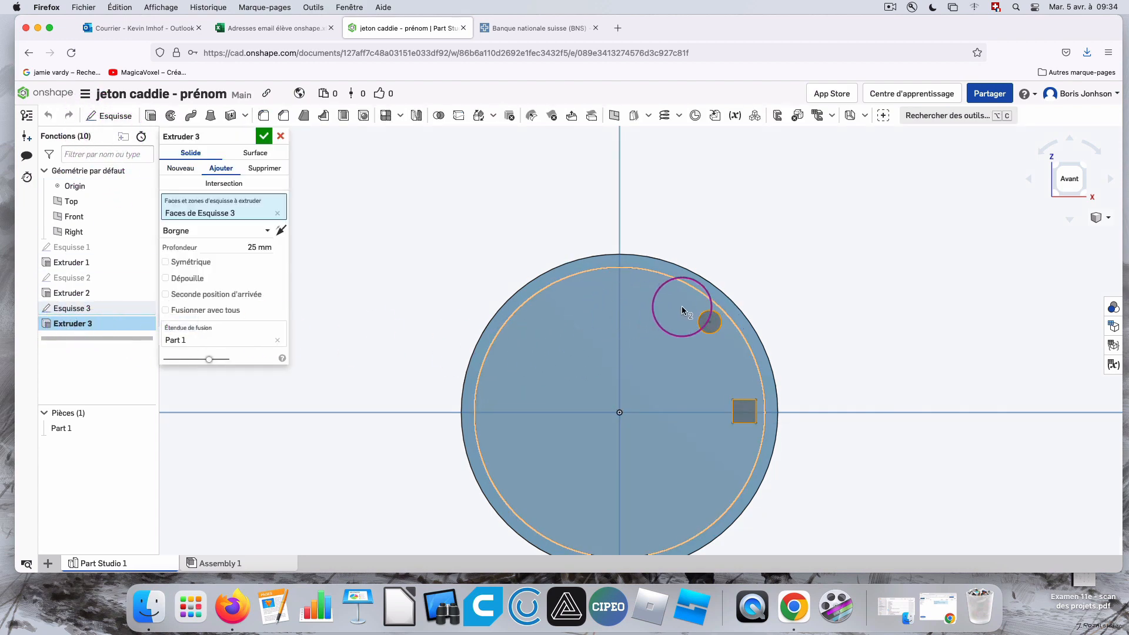
{"action": "mouse_move", "coordinate": [845, 324]}
{"action": "right_mouse_down"}
{"action": "mouse_move", "coordinate": [830, 325]}
{"action": "mouse_move", "coordinate": [859, 331]}
{"action": "right_mouse_up"}
{"action": "left_click", "coordinate": [758, 418]}
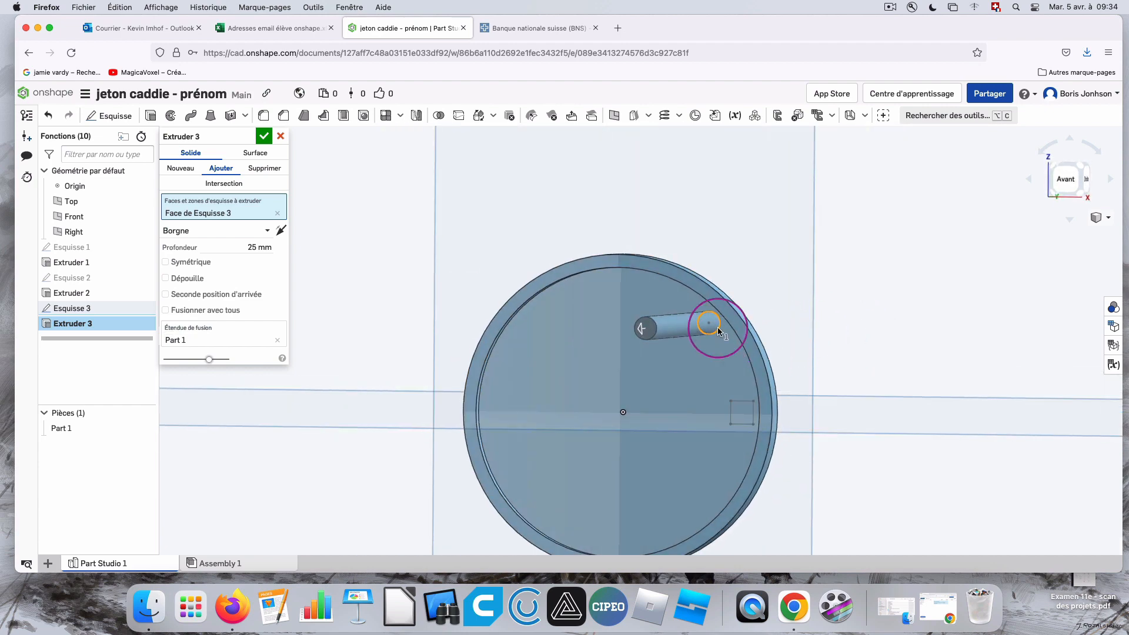
{"action": "left_click", "coordinate": [264, 168]}
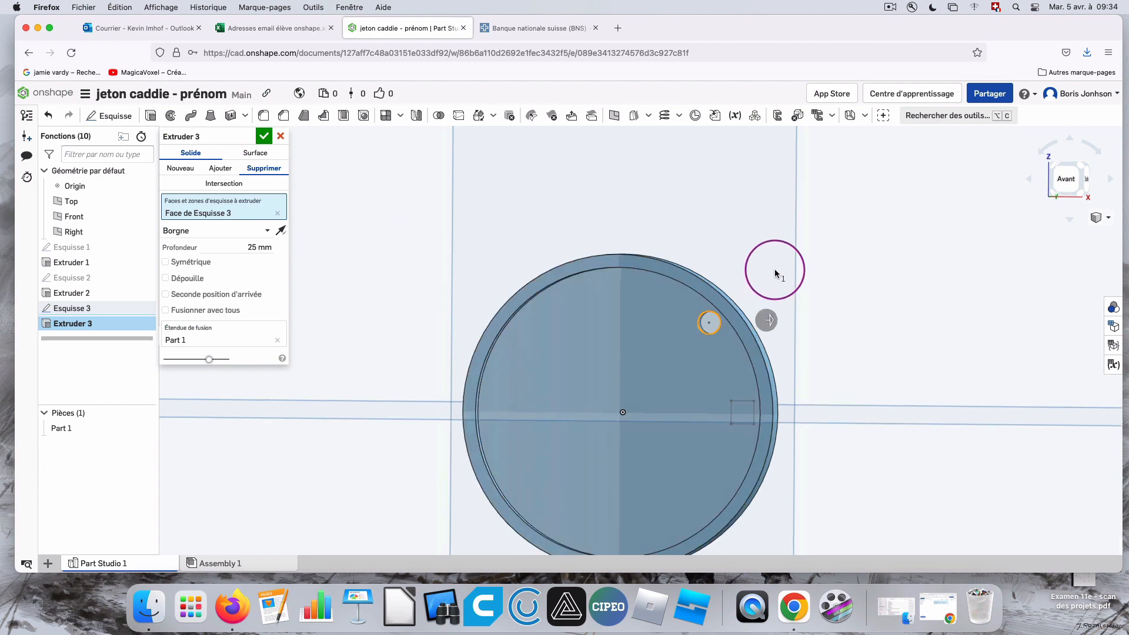
{"action": "right_click_drag", "start_coordinate": [775, 273], "coordinate": [790, 358]}
{"action": "left_click", "coordinate": [734, 424]}
{"action": "right_click_drag", "start_coordinate": [835, 411], "coordinate": [274, 233]}
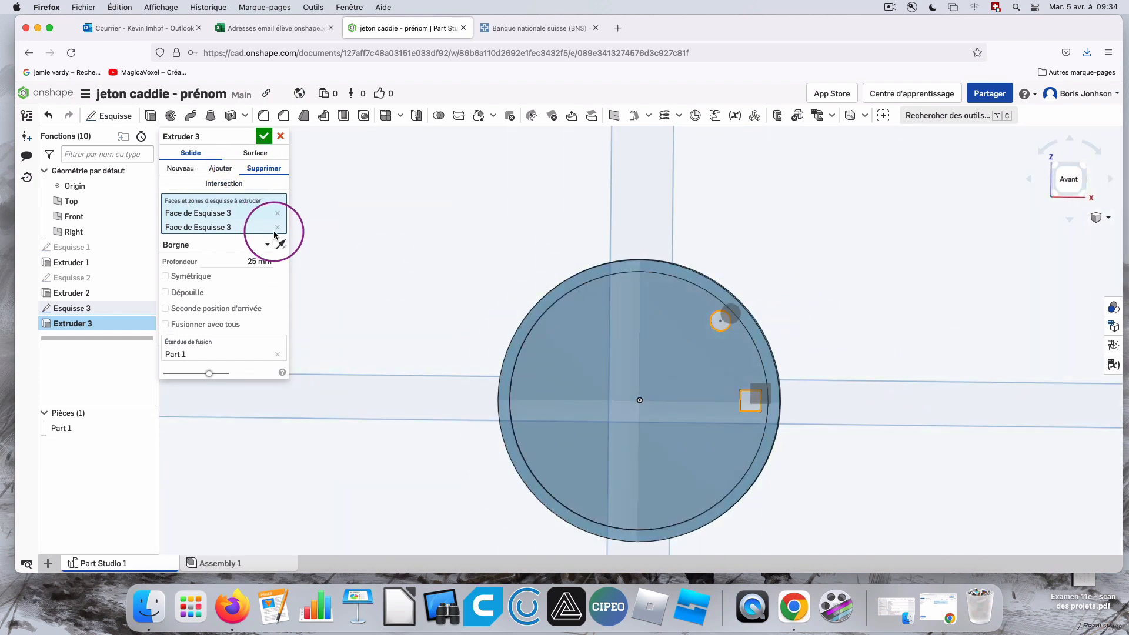
{"action": "left_click", "coordinate": [277, 227]}
{"action": "right_click_drag", "start_coordinate": [829, 366], "coordinate": [834, 366]}
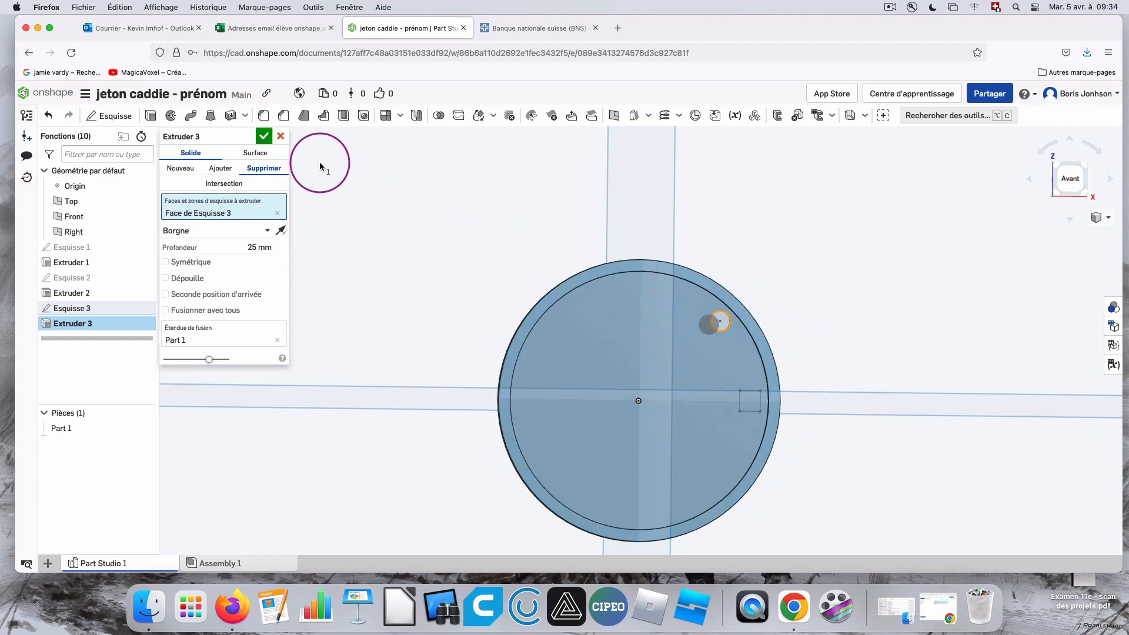
{"action": "left_click", "coordinate": [263, 136]}
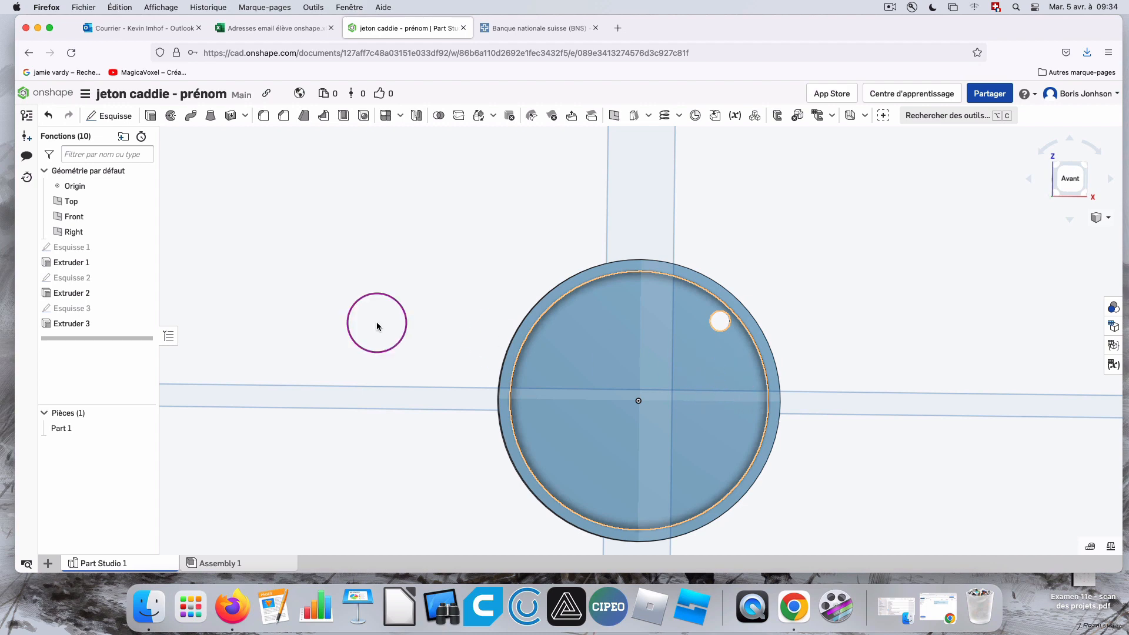
Reopen the sketch with the small shapes and delete the 2 mm square with its dimensions.
{"action": "double_click", "coordinate": [81, 309]}
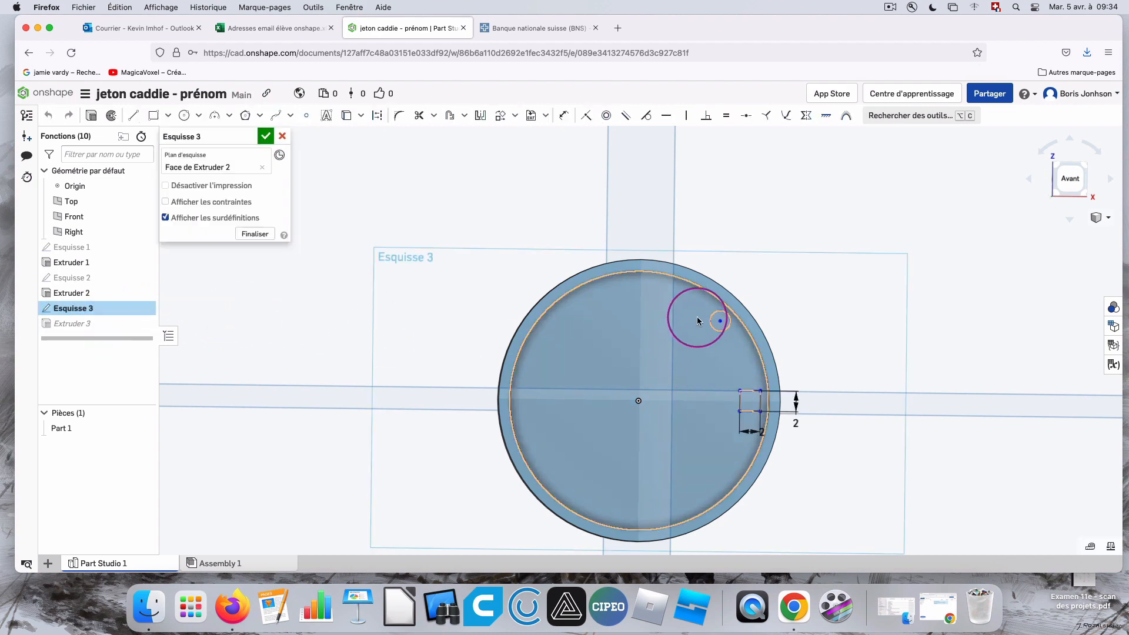
{"action": "left_click_drag", "start_coordinate": [718, 373], "coordinate": [787, 425]}
{"action": "key", "text": "Delete"}
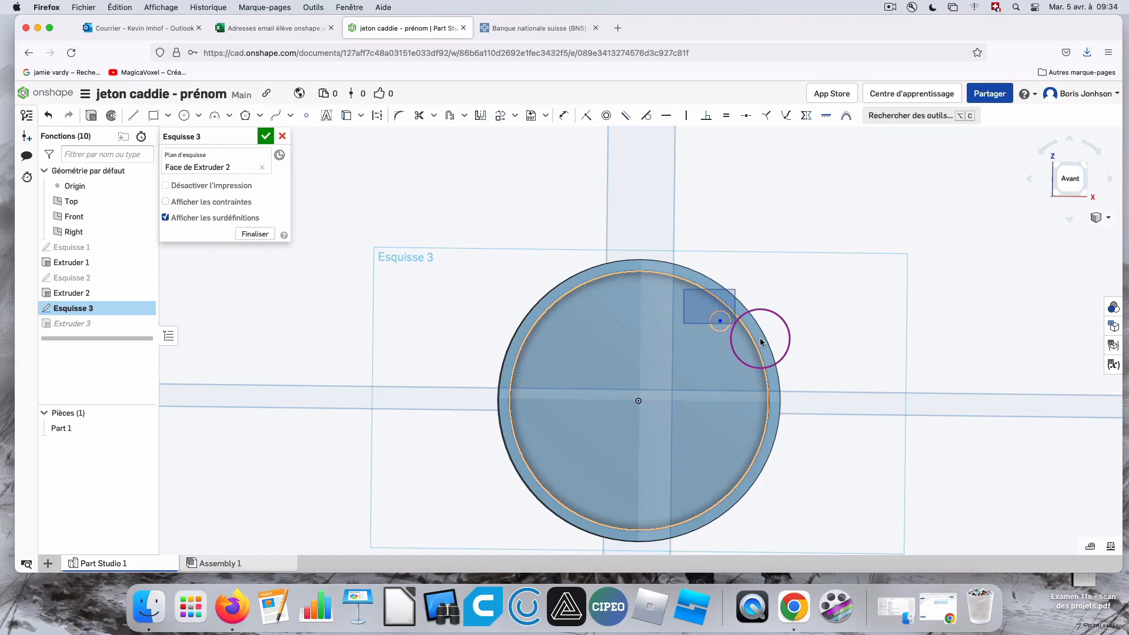
{"action": "key", "text": "Delete"}
Move the small circle with Transform onto the vertical axis, just inside the recess's upper edge, and finish the sketch.
{"action": "left_click", "coordinate": [502, 116]}
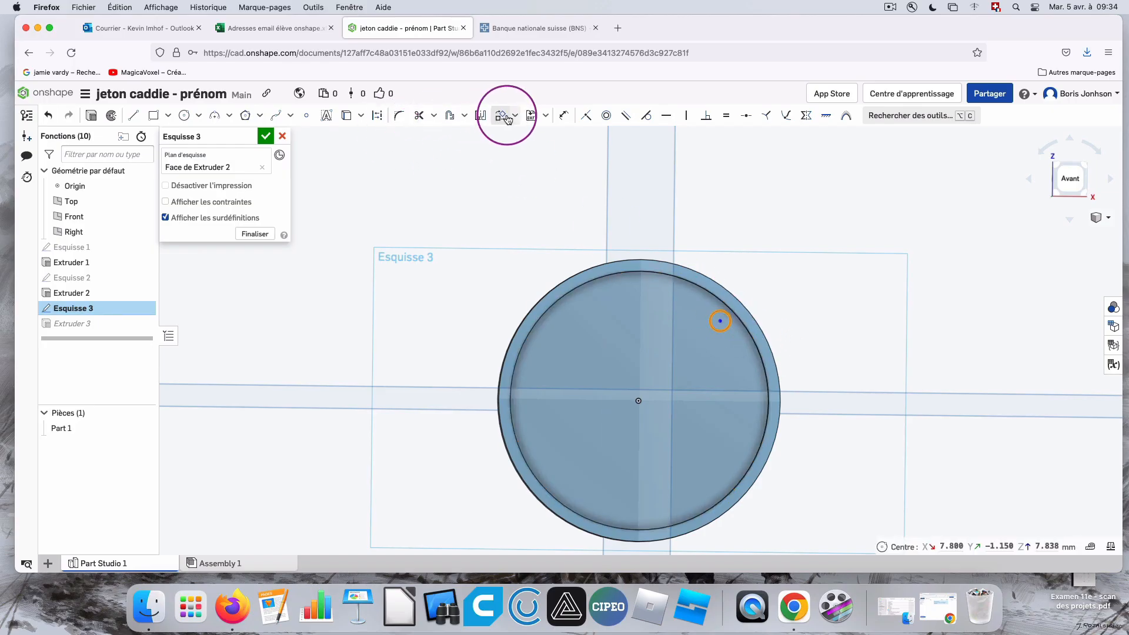
{"action": "left_click_drag", "start_coordinate": [716, 296], "coordinate": [642, 274]}
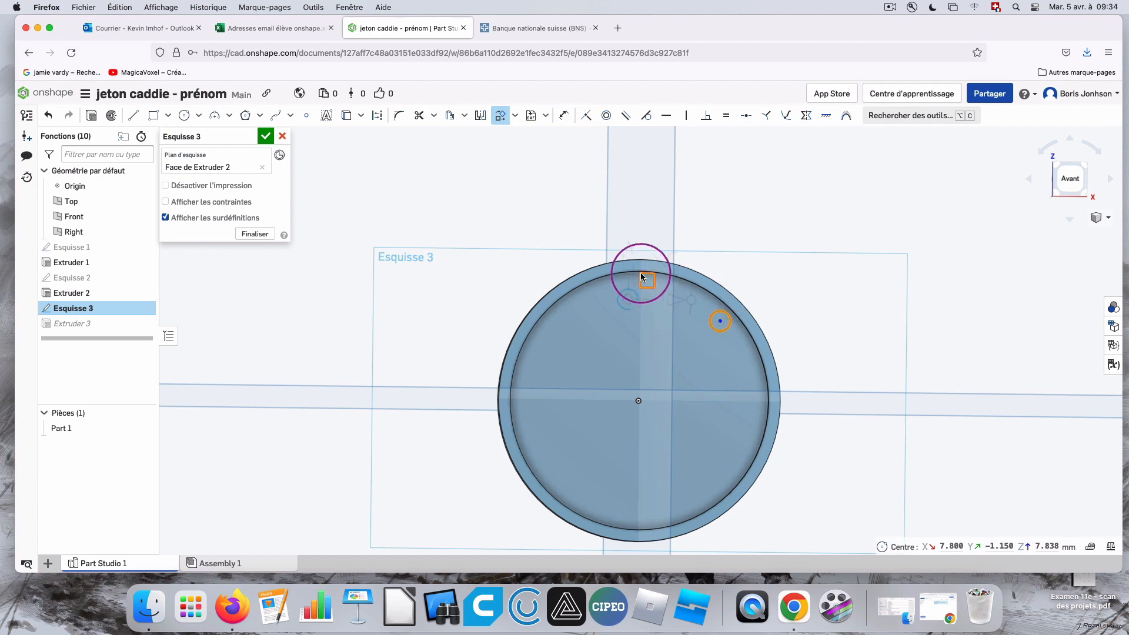
{"action": "left_click", "coordinate": [1073, 180]}
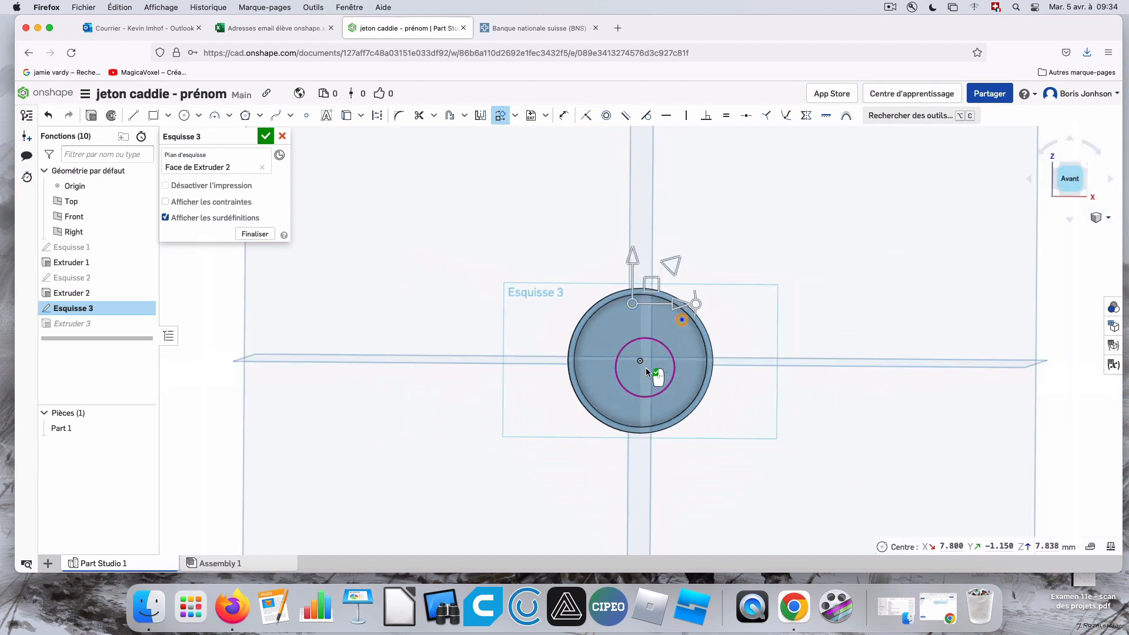
{"action": "scroll", "coordinate": [634, 324], "scroll_direction": "up", "scroll_amount": 5}
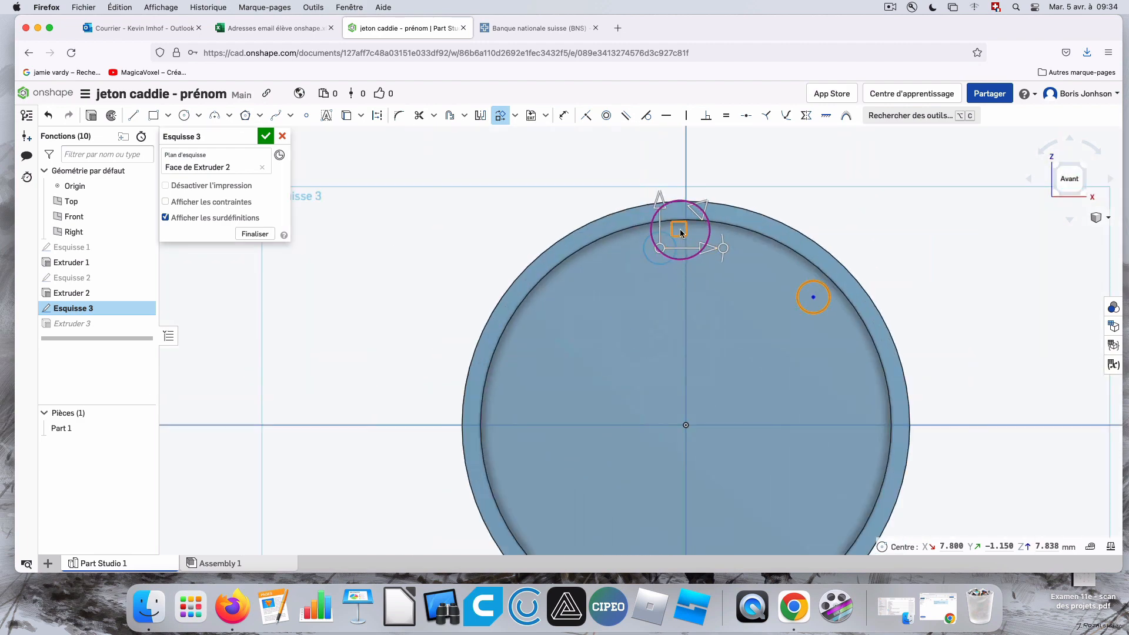
{"action": "left_click_drag", "start_coordinate": [680, 230], "coordinate": [708, 226]}
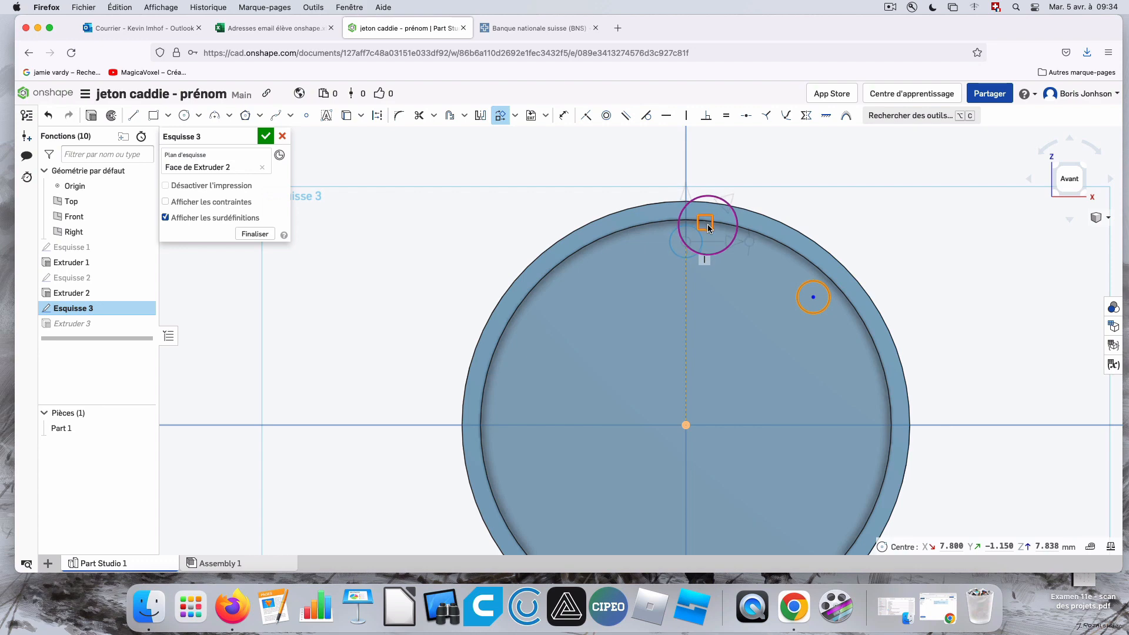
{"action": "left_click", "coordinate": [714, 228]}
{"action": "left_click", "coordinate": [266, 136]}
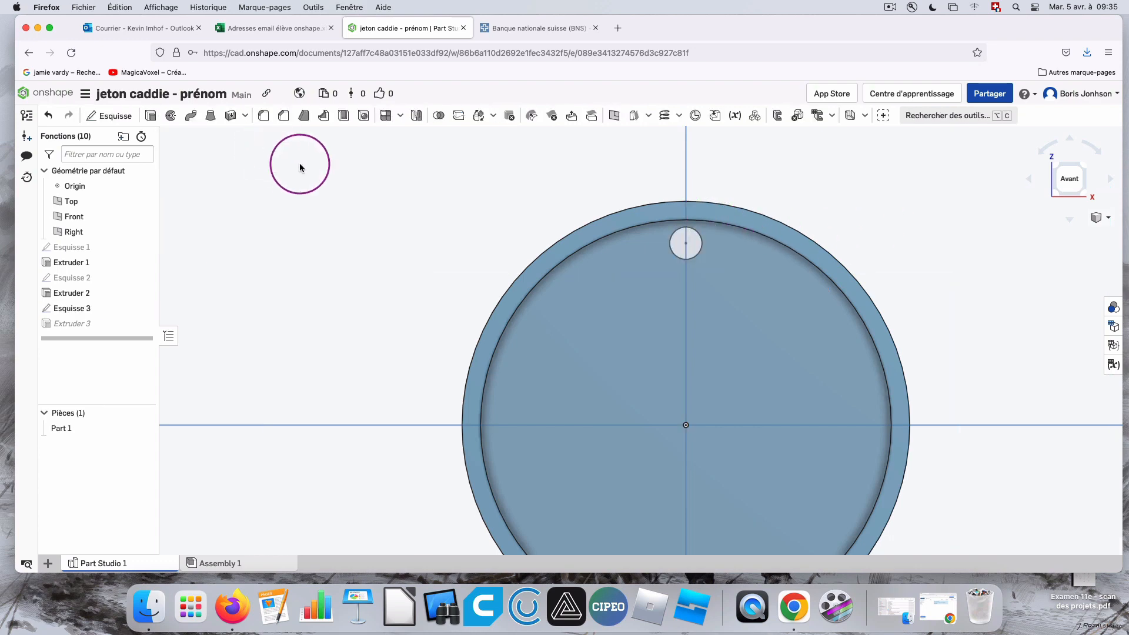
Examine the disc's rim, recess and relocated hole from oblique angles and straight from the front.
{"action": "right_click_drag", "start_coordinate": [985, 249], "coordinate": [934, 249]}
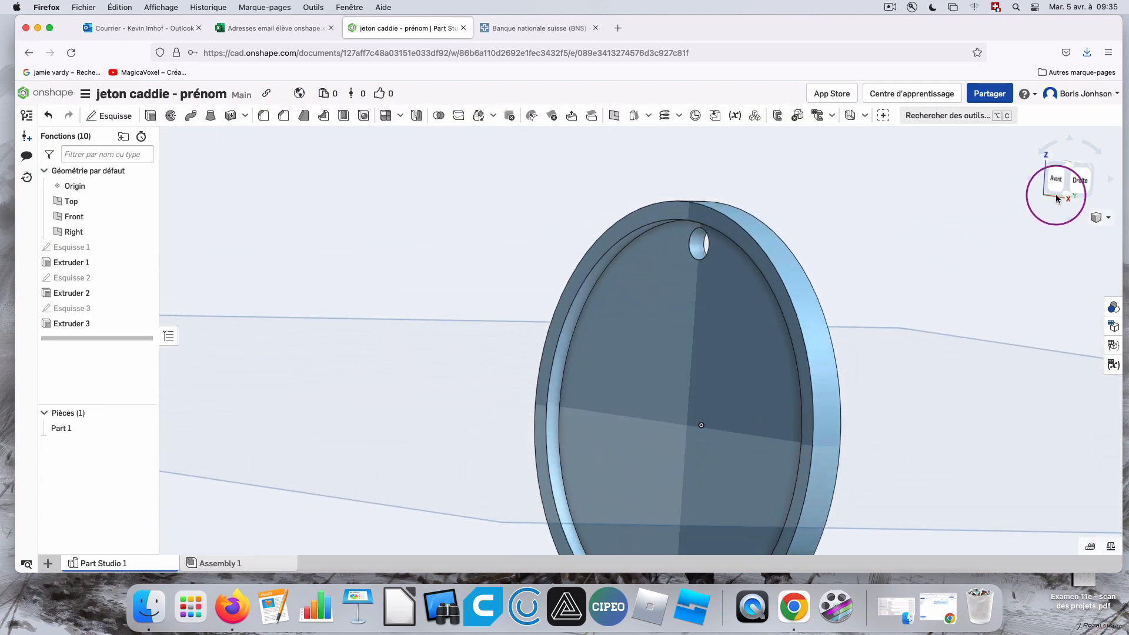
{"action": "left_click", "coordinate": [1054, 182]}
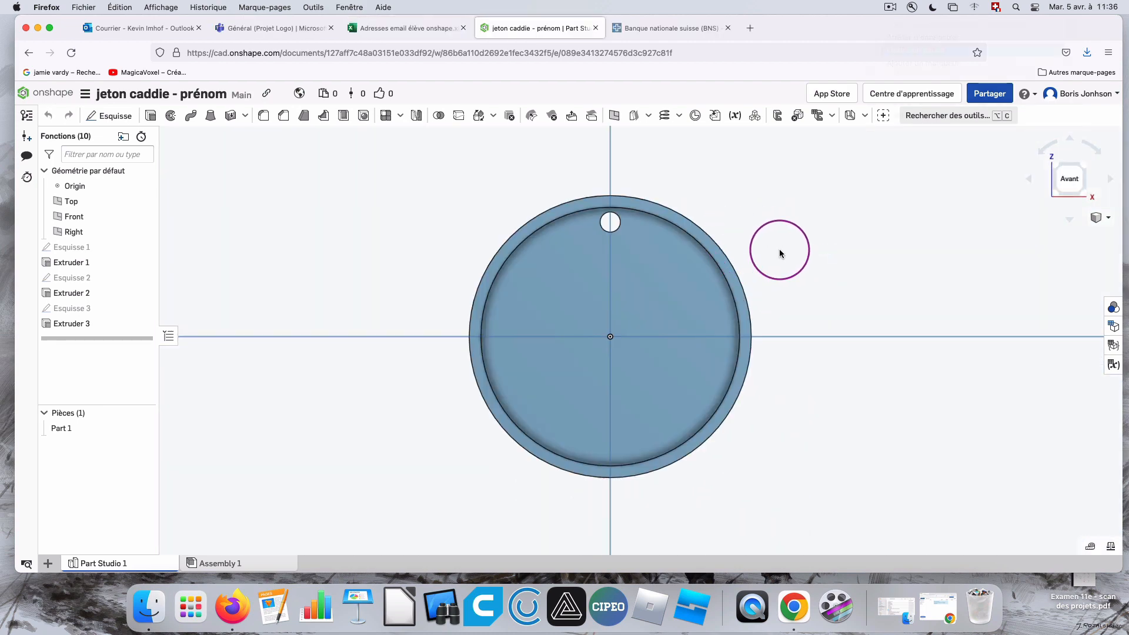
{"action": "right_click_drag", "start_coordinate": [780, 253], "coordinate": [637, 237]}
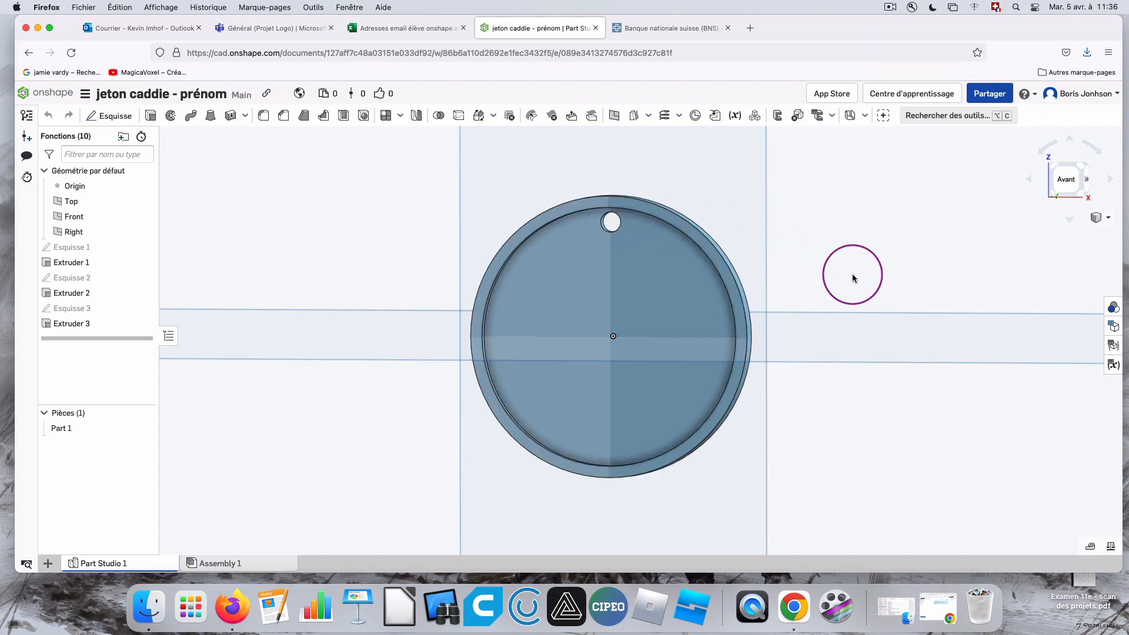
{"action": "right_click_drag", "start_coordinate": [788, 289], "coordinate": [970, 267]}
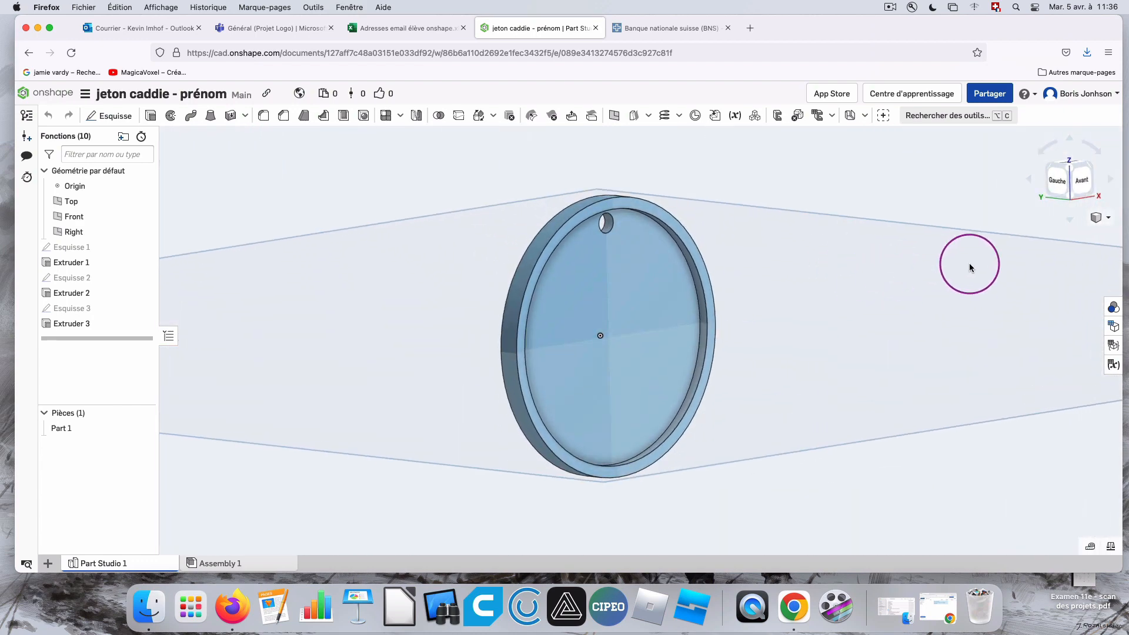
{"action": "left_click", "coordinate": [1087, 178]}
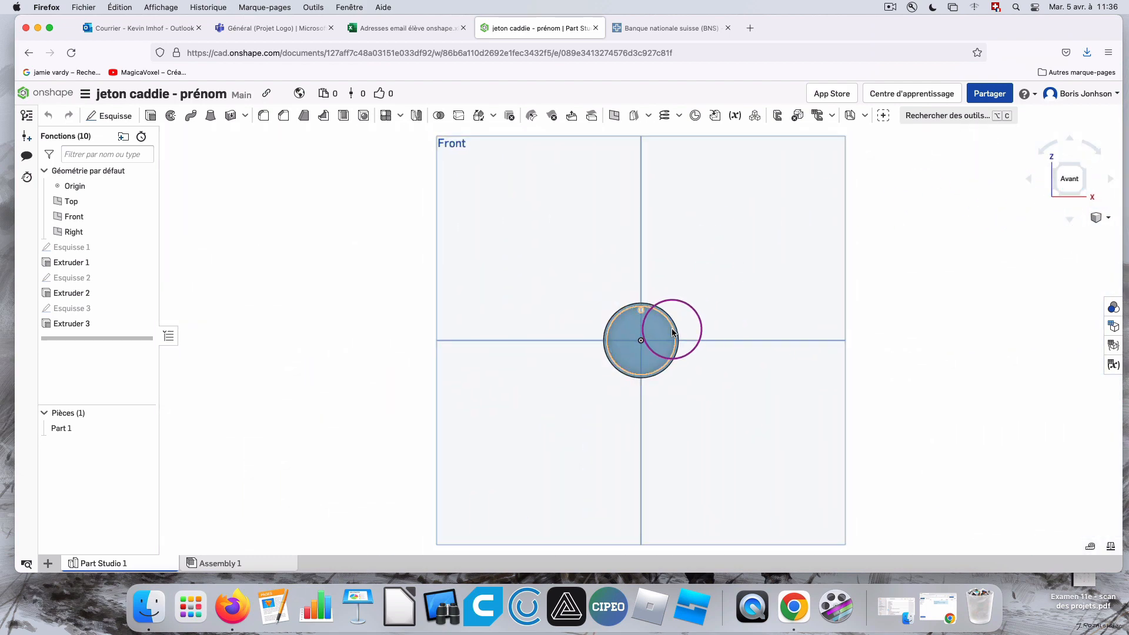
{"action": "scroll", "coordinate": [624, 384], "scroll_direction": "up", "scroll_amount": 4}
{"action": "scroll", "coordinate": [779, 151], "scroll_direction": "up", "scroll_amount": 3}
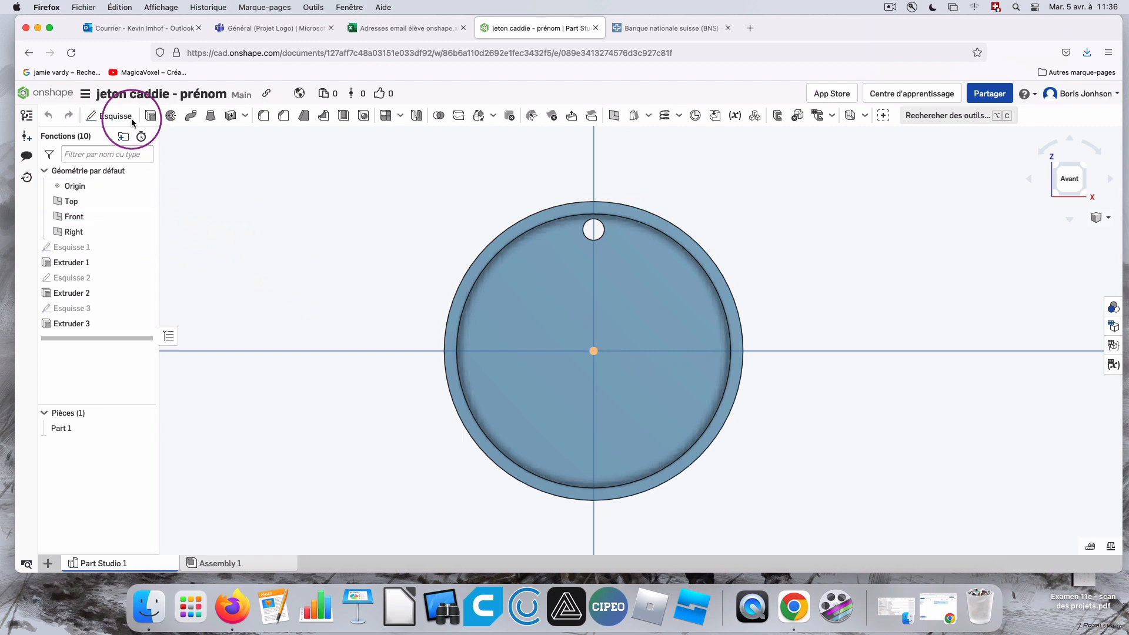
Start a new sketch on the recess floor, viewed straight from the front.
{"action": "left_click", "coordinate": [111, 115]}
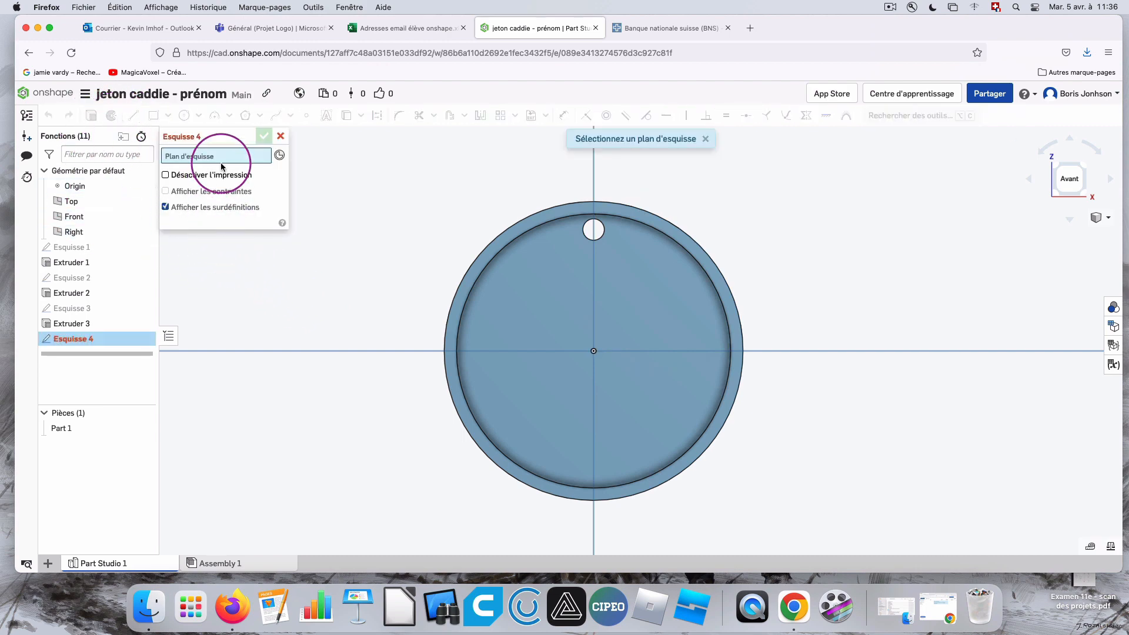
{"action": "left_click", "coordinate": [594, 312]}
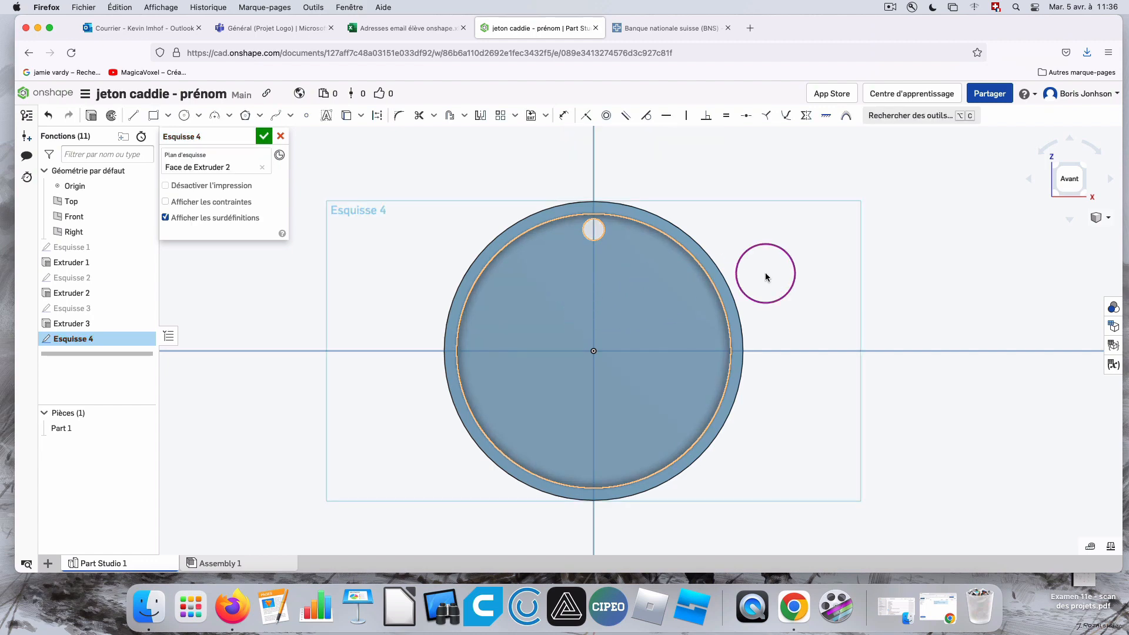
{"action": "right_click_drag", "start_coordinate": [870, 265], "coordinate": [825, 266]}
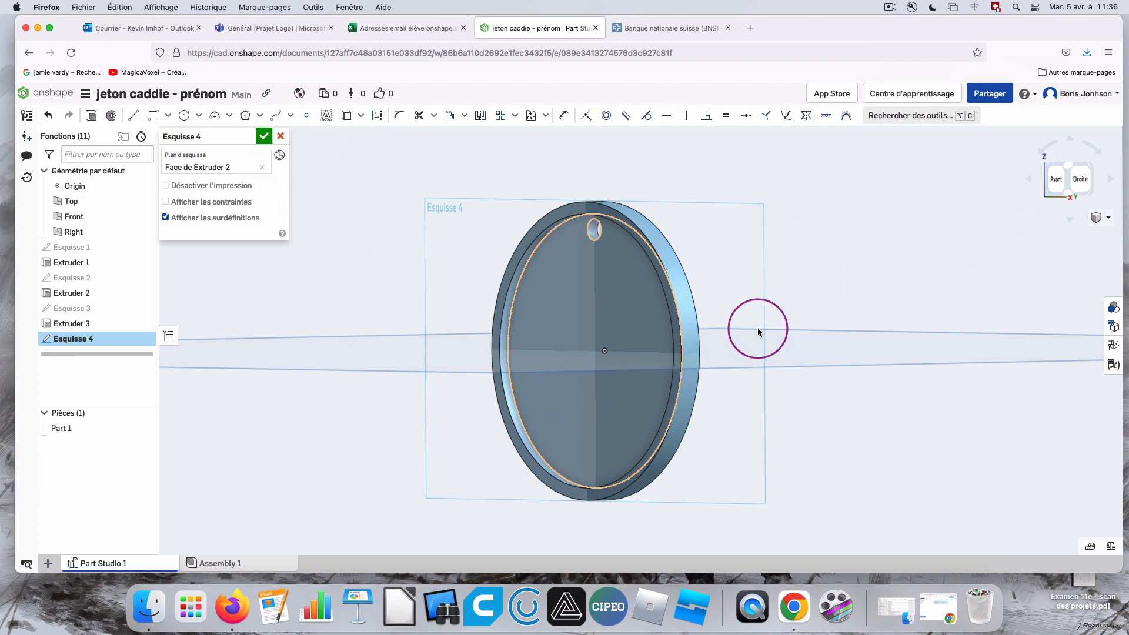
{"action": "left_click", "coordinate": [1055, 179]}
{"action": "scroll", "coordinate": [660, 347], "scroll_direction": "up", "scroll_amount": 10}
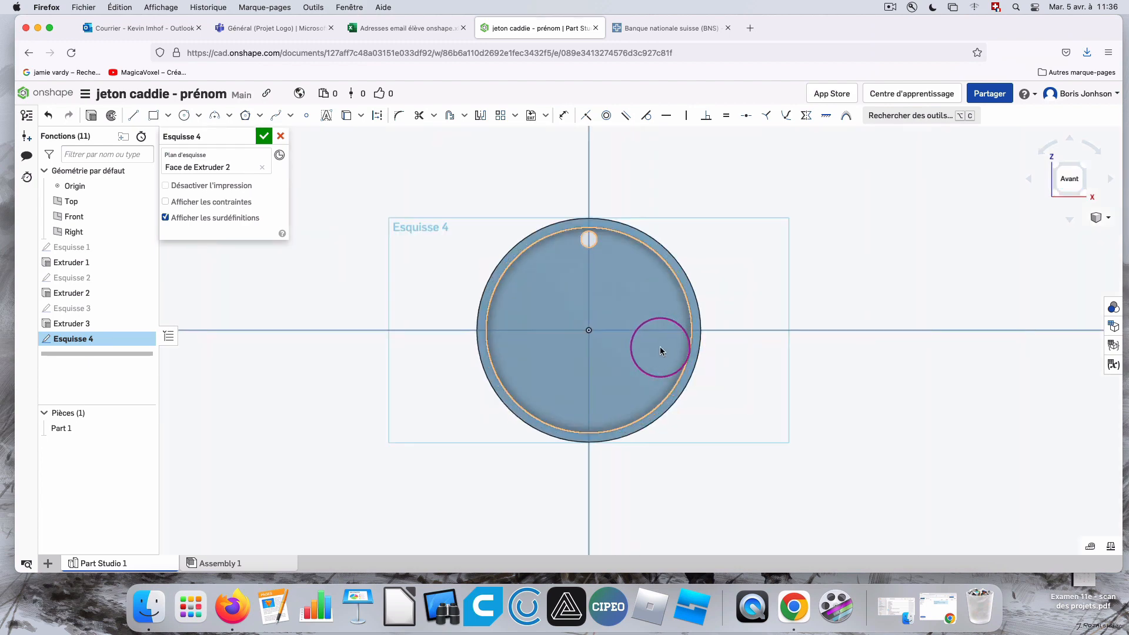
{"action": "scroll", "coordinate": [443, 319], "scroll_direction": "up", "scroll_amount": 3}
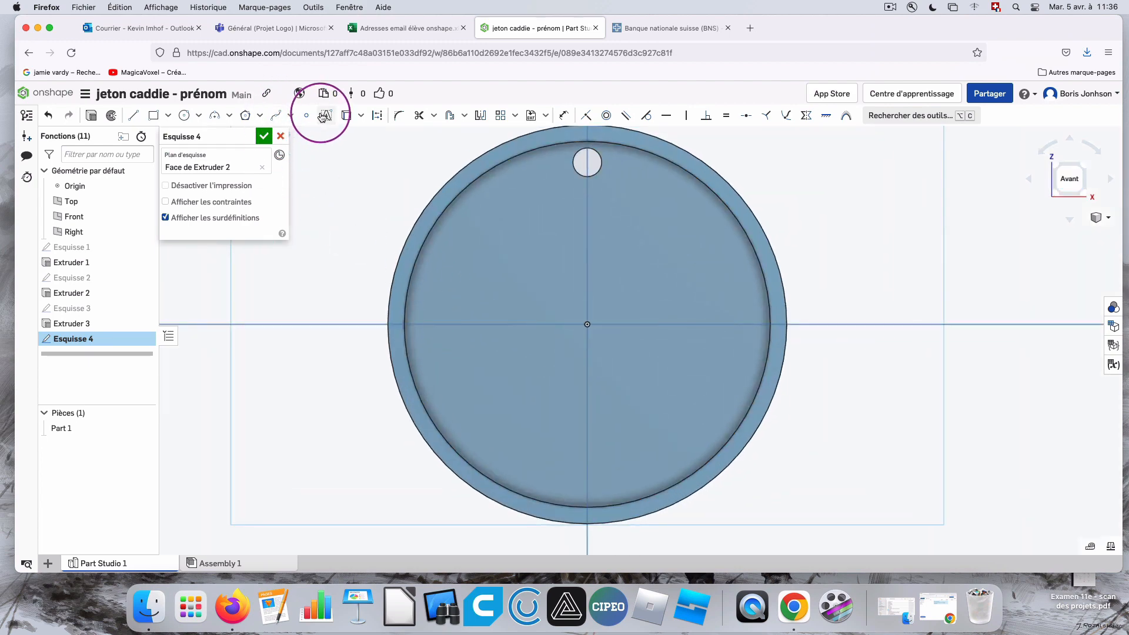
Place a text box across the recess, enter the first name as its text, and choose the Allerta Stencil font.
{"action": "left_click", "coordinate": [326, 115]}
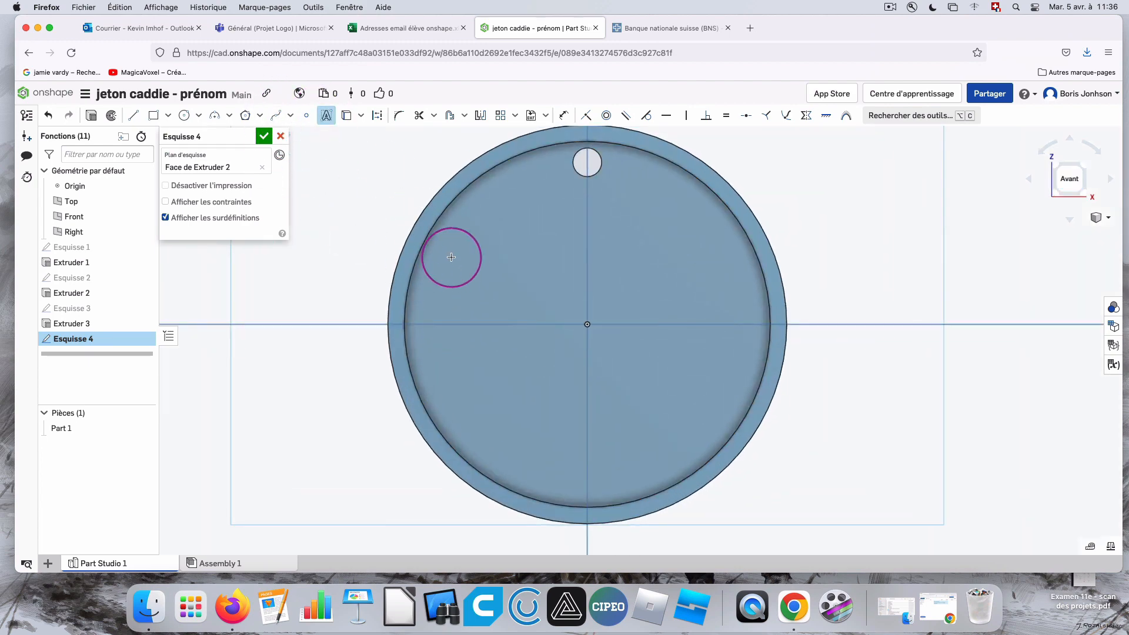
{"action": "left_click", "coordinate": [741, 387]}
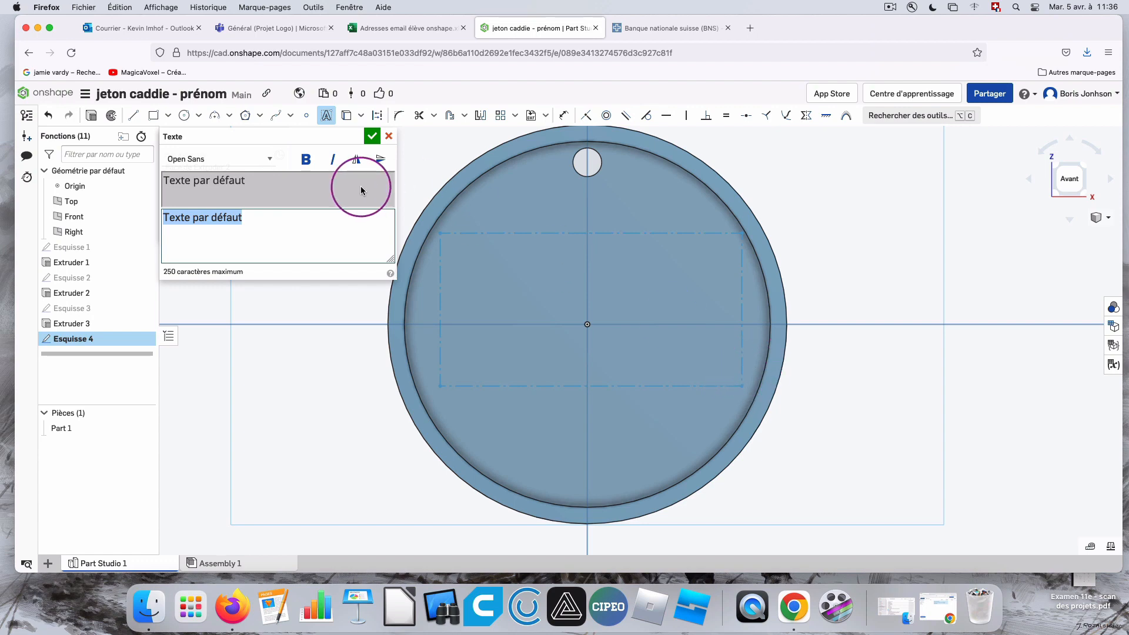
{"action": "left_click", "coordinate": [270, 160]}
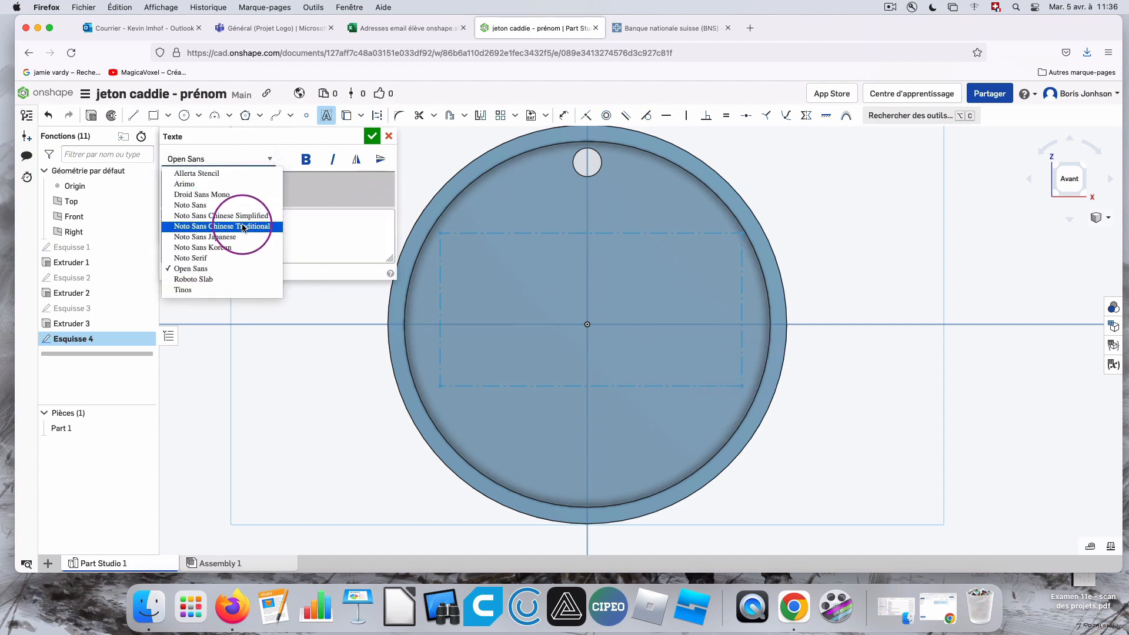
{"action": "left_click", "coordinate": [197, 174]}
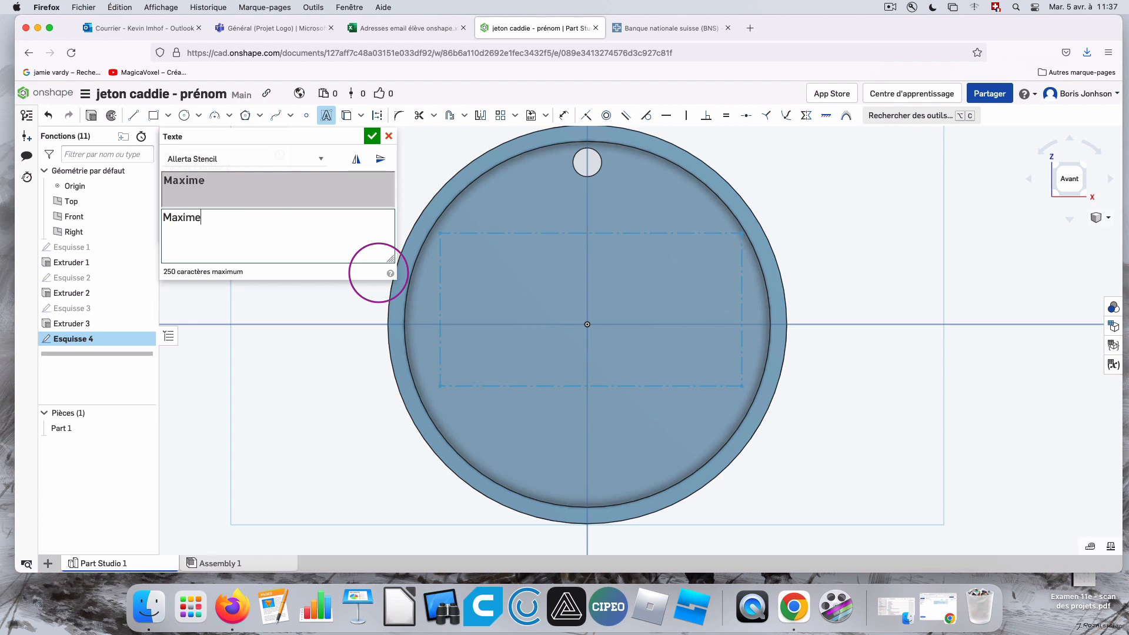
Preview the text in other fonts, including Arimo, Droid Sans Mono, Noto Sans, Noto Serif and Open Sans.
{"action": "left_click", "coordinate": [204, 161]}
{"action": "left_click", "coordinate": [203, 170]}
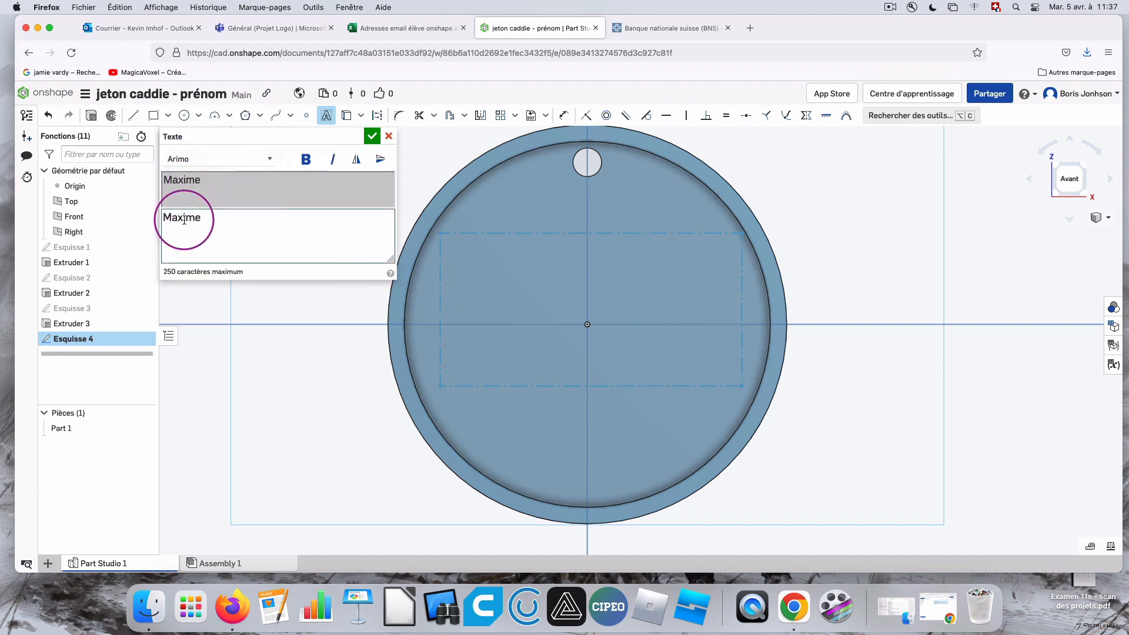
{"action": "left_click", "coordinate": [227, 160]}
{"action": "left_click", "coordinate": [225, 169]}
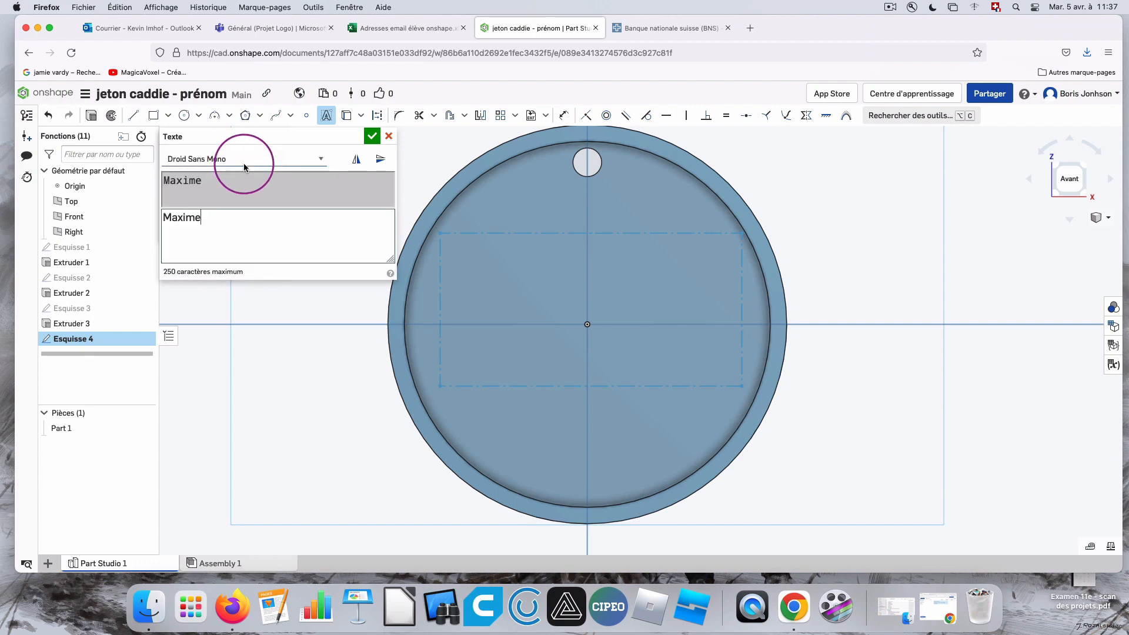
{"action": "left_click", "coordinate": [244, 158]}
{"action": "left_click", "coordinate": [244, 169]}
{"action": "left_click", "coordinate": [252, 159]}
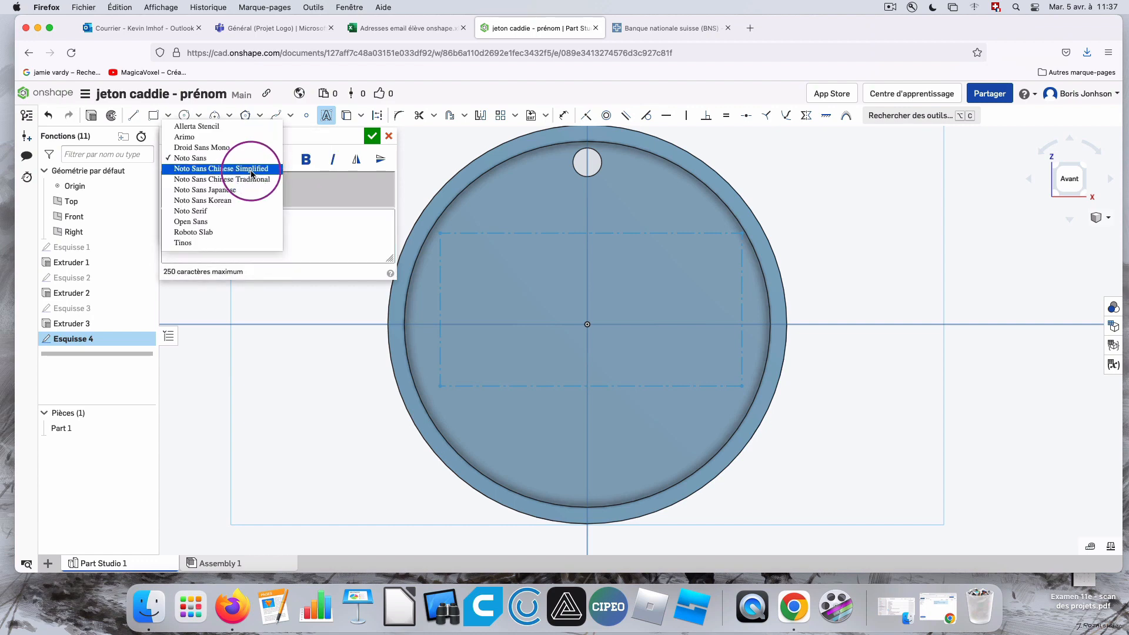
{"action": "left_click", "coordinate": [252, 172]}
{"action": "left_click", "coordinate": [252, 159]}
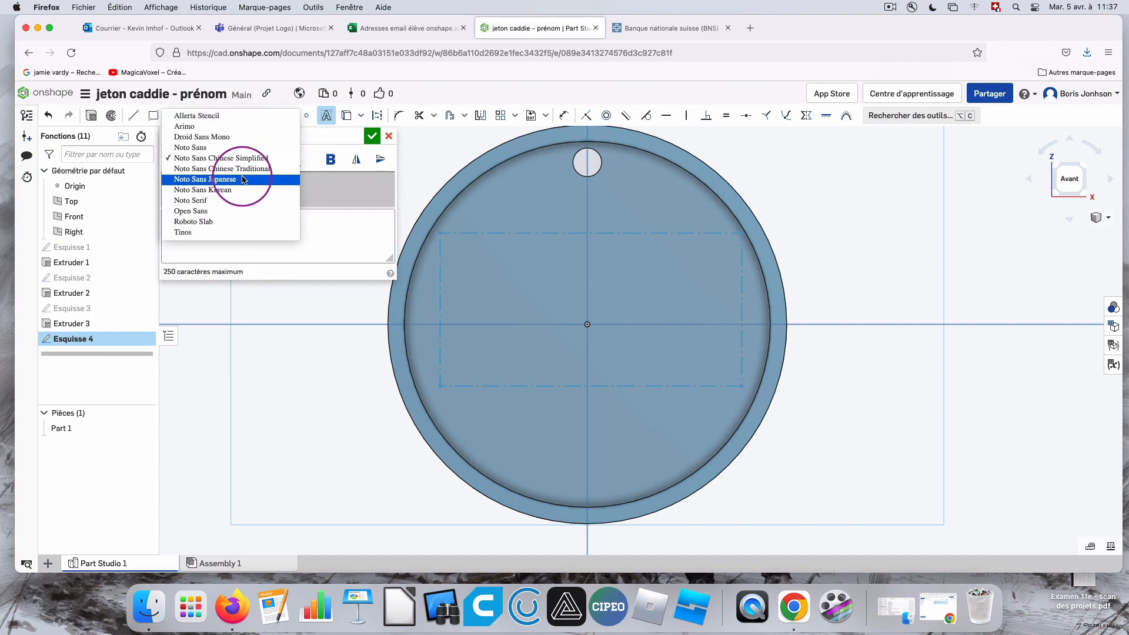
{"action": "left_click", "coordinate": [252, 179]}
{"action": "left_click", "coordinate": [252, 163]}
{"action": "left_click", "coordinate": [252, 179]}
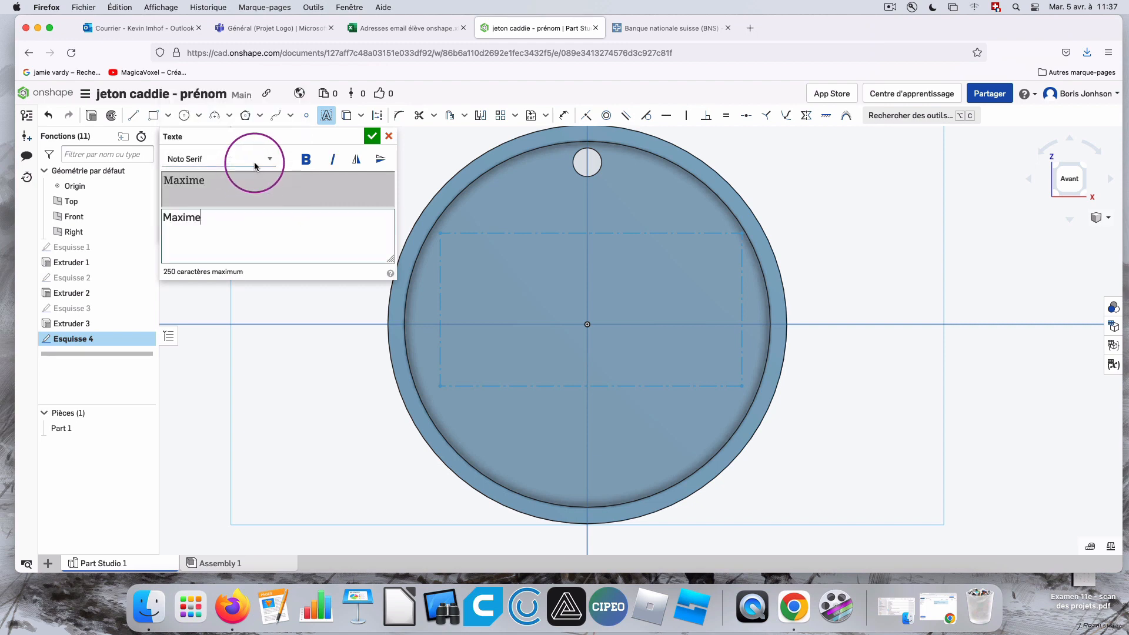
{"action": "left_click", "coordinate": [252, 166]}
{"action": "left_click", "coordinate": [243, 269]}
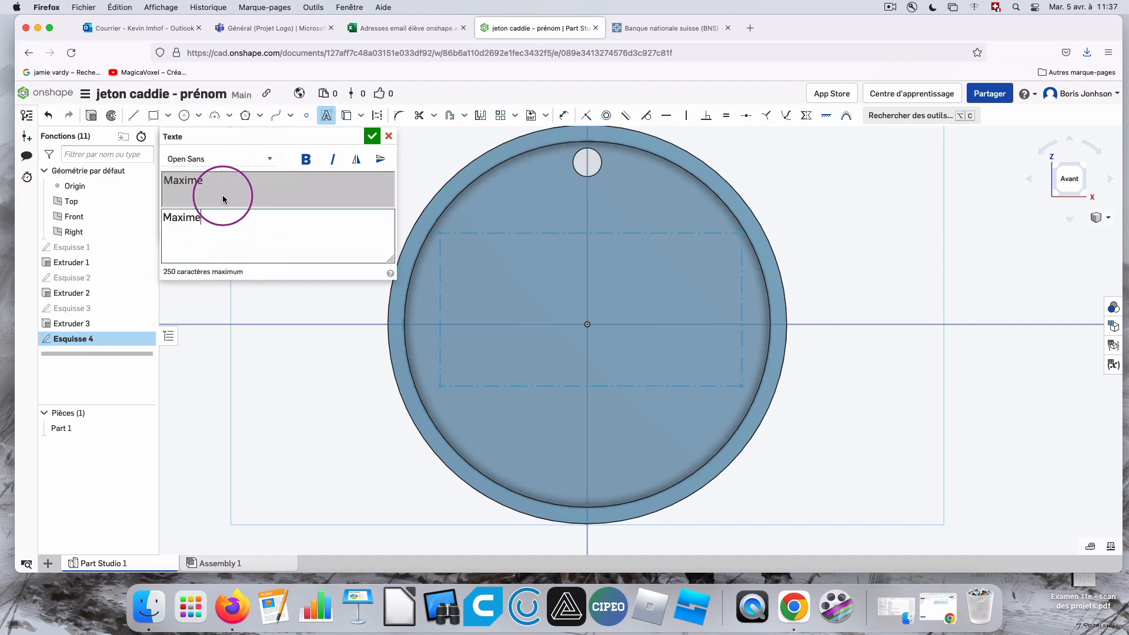
Set the text's font to Roboto Slab and confirm the text.
{"action": "left_click", "coordinate": [245, 164]}
{"action": "left_click", "coordinate": [228, 279]}
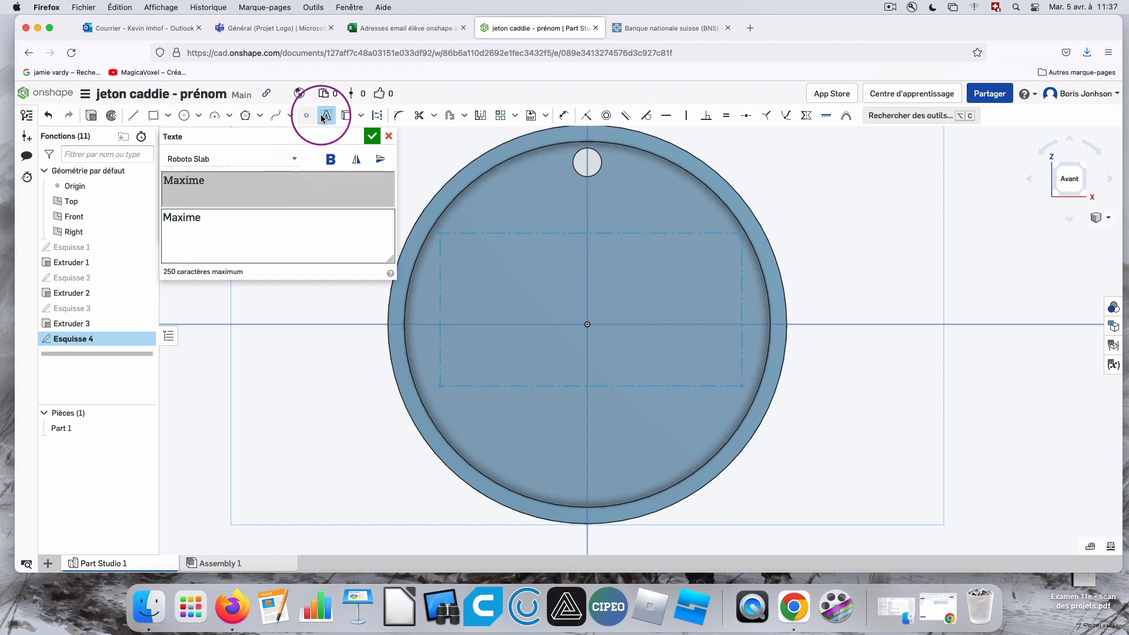
{"action": "left_click", "coordinate": [372, 136]}
Dimension the overall width of the text box and set it to 25 mm.
{"action": "scroll", "coordinate": [814, 390], "scroll_direction": "down", "scroll_amount": 5}
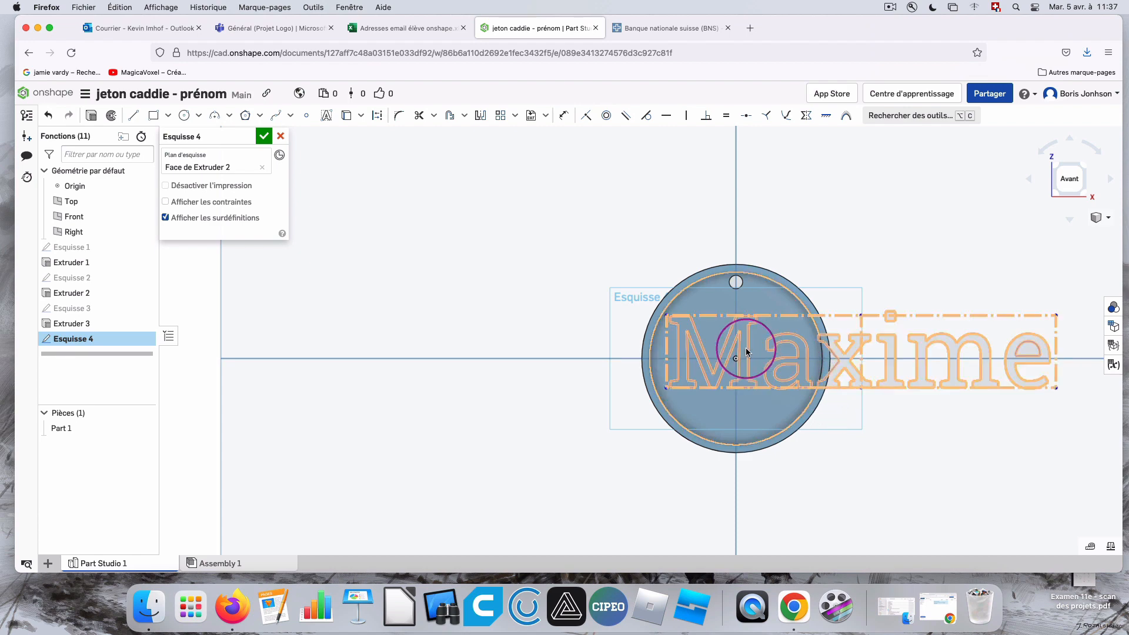
{"action": "left_click", "coordinate": [562, 116]}
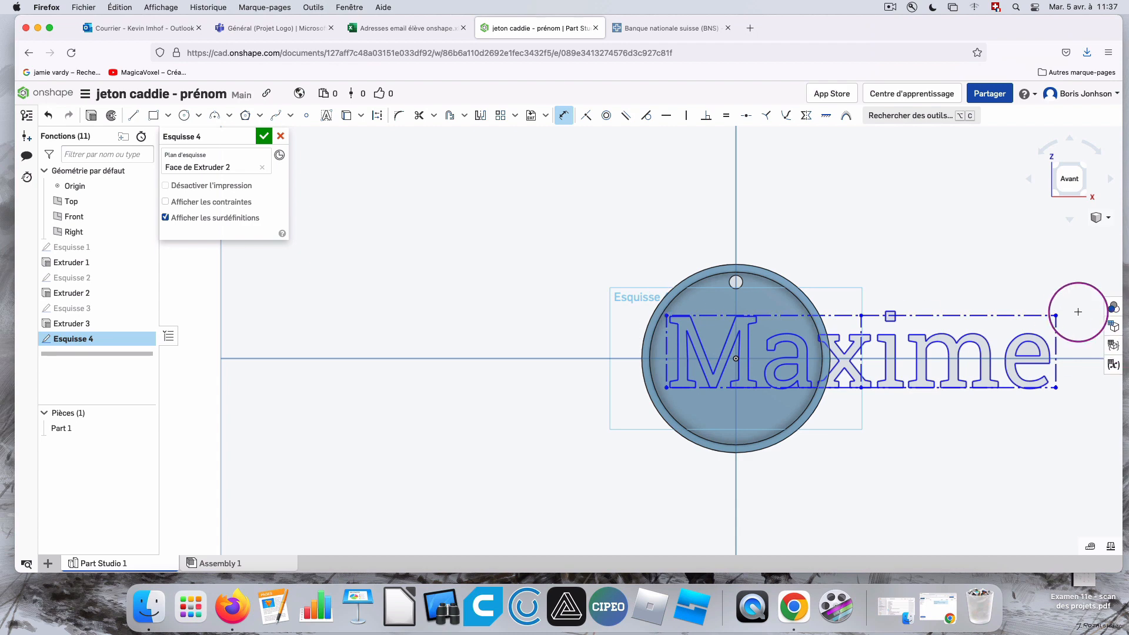
{"action": "left_click", "coordinate": [1054, 312]}
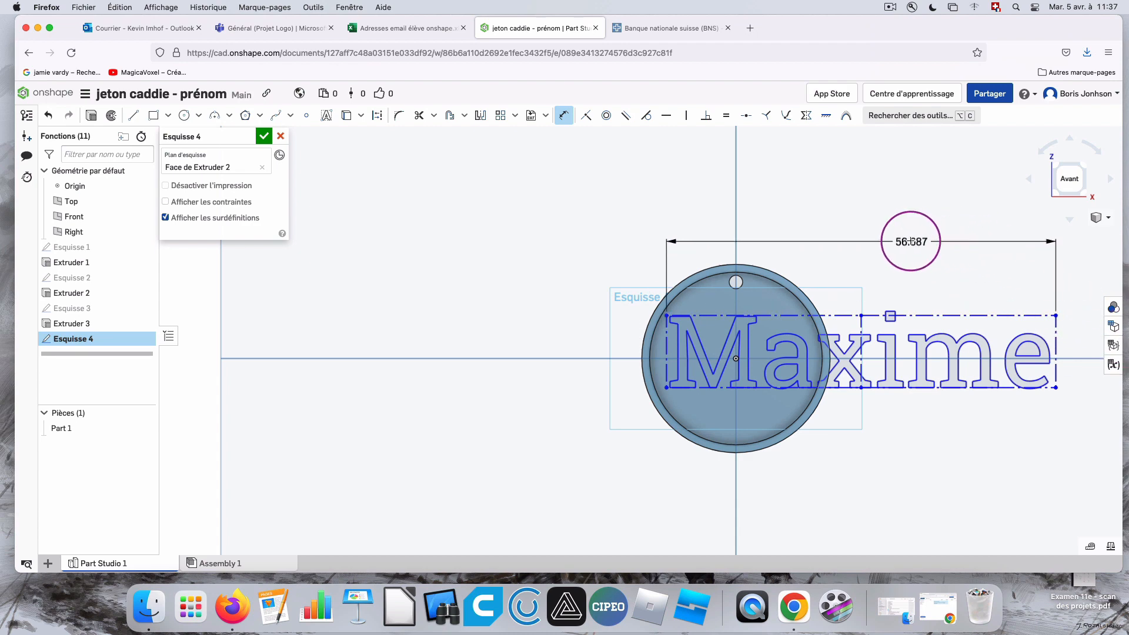
{"action": "left_click", "coordinate": [1008, 240]}
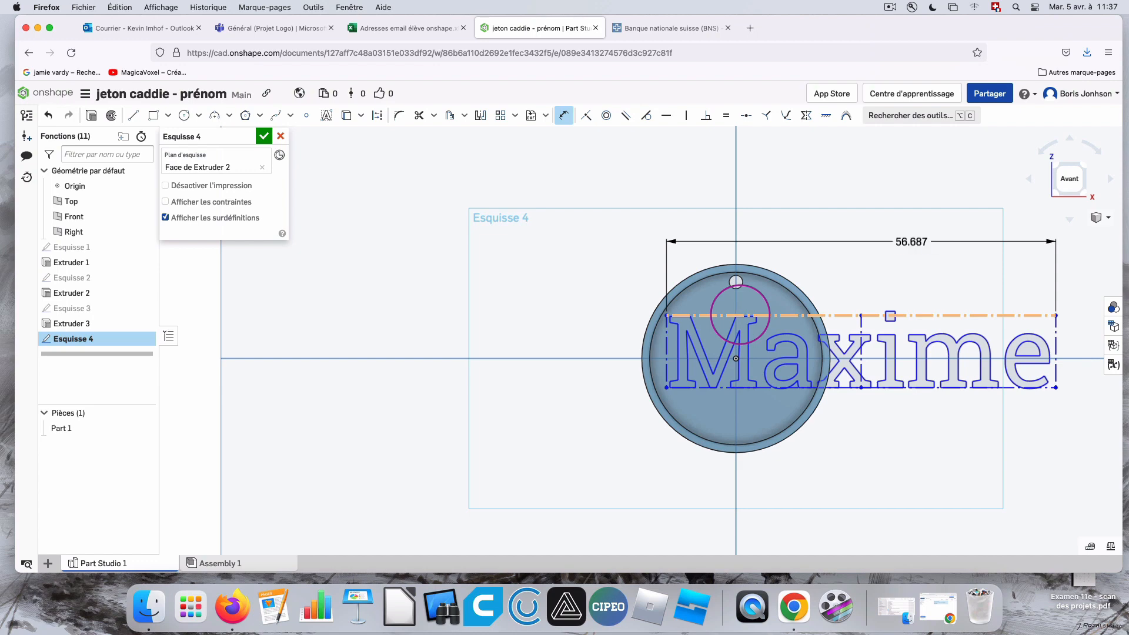
{"action": "double_click", "coordinate": [750, 282]}
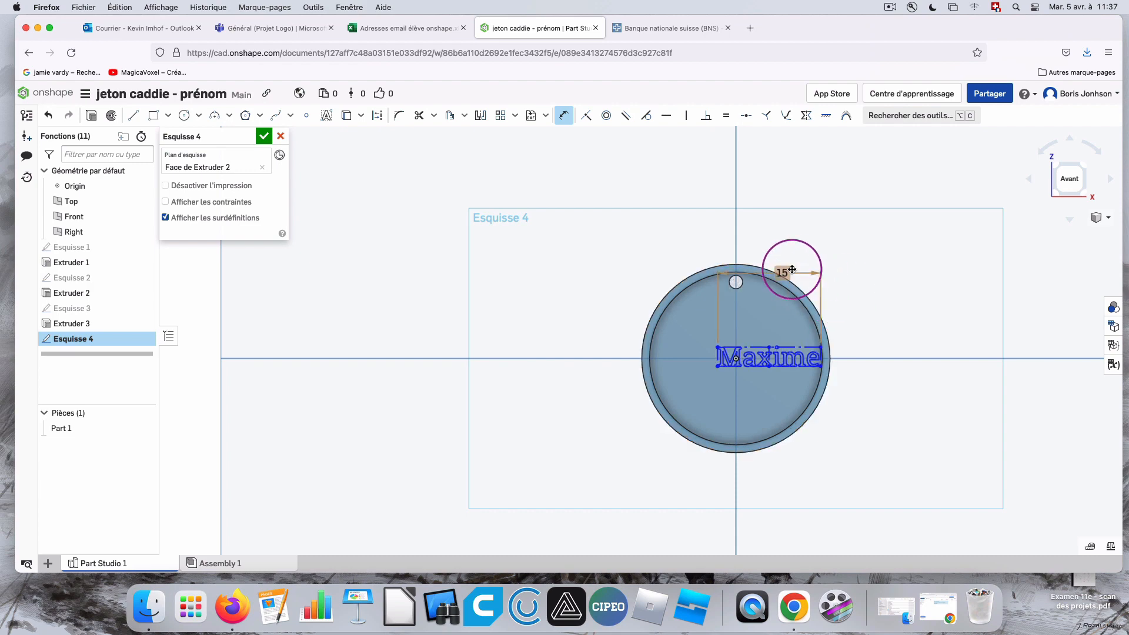
{"action": "double_click", "coordinate": [792, 270]}
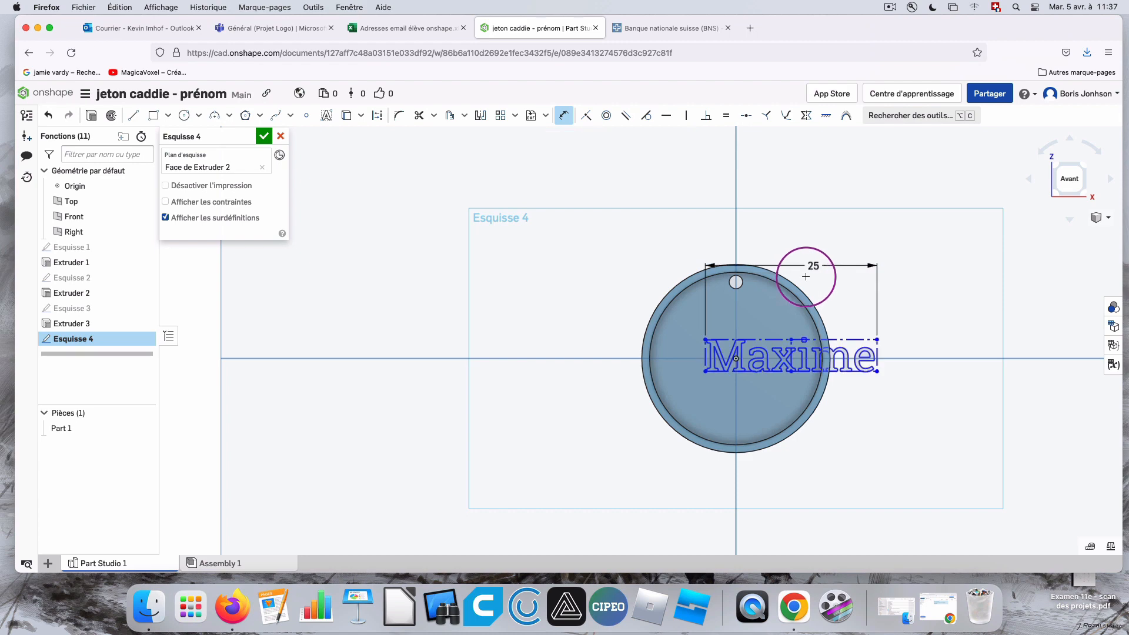
Move the text sideways with Transform so that its midpoint lies on the vertical axis of the disc.
{"action": "left_click", "coordinate": [515, 115]}
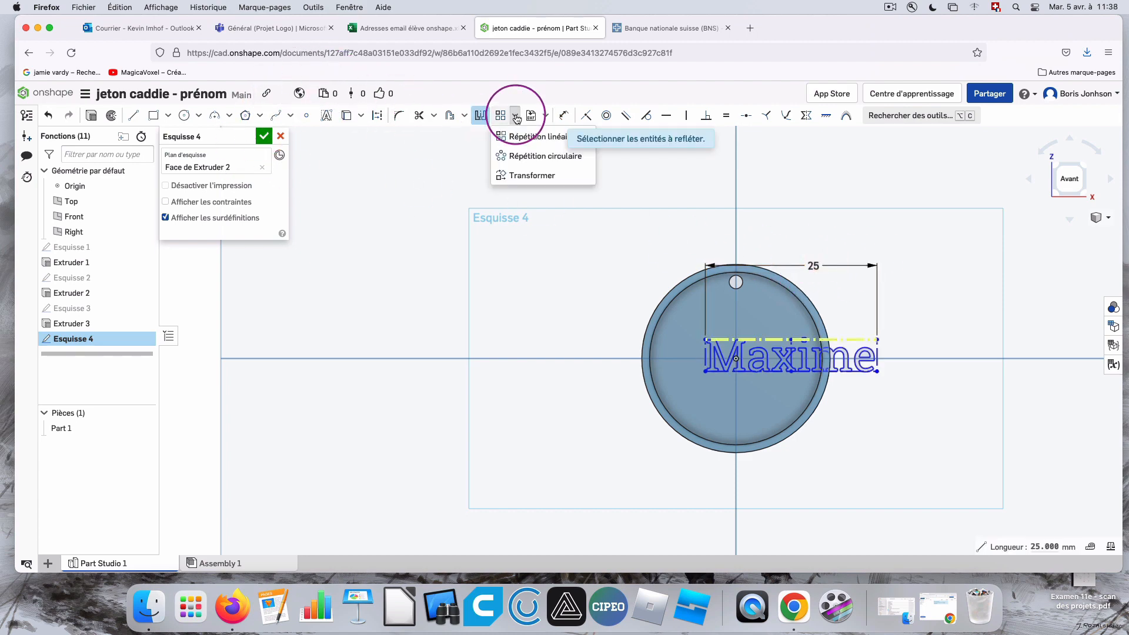
{"action": "left_click", "coordinate": [520, 158]}
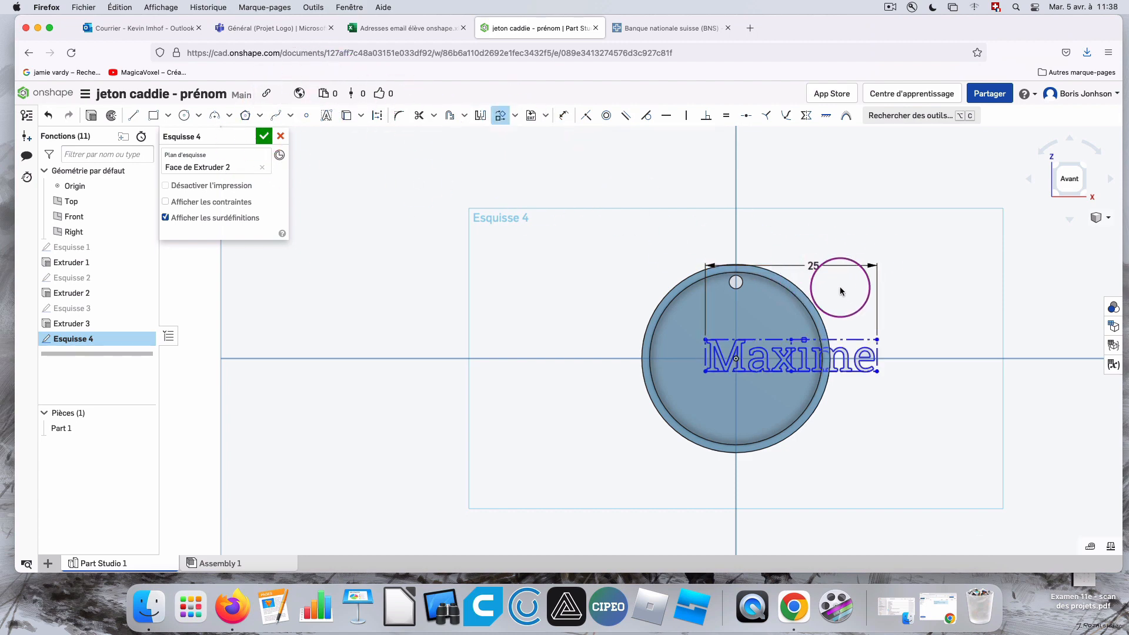
{"action": "left_click", "coordinate": [749, 341]}
{"action": "mouse_move", "coordinate": [802, 351]}
{"action": "left_mouse_down"}
{"action": "mouse_move", "coordinate": [728, 341]}
{"action": "mouse_move", "coordinate": [748, 354]}
{"action": "left_mouse_up"}
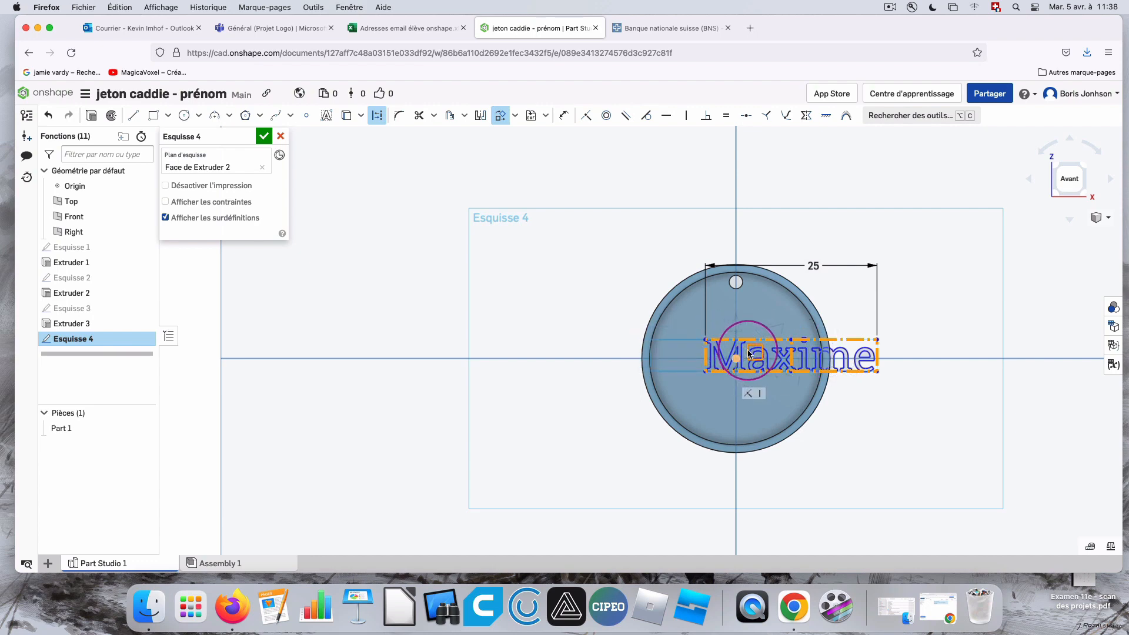
{"action": "left_click", "coordinate": [924, 320]}
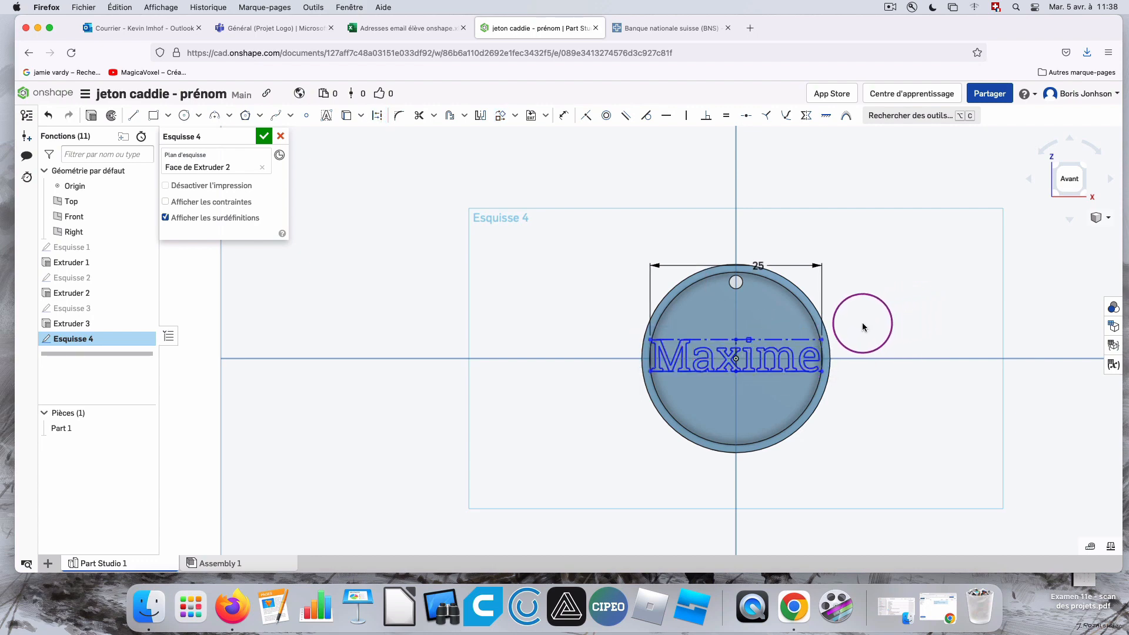
Set the text box's width dimension to 20 mm so the name fits inside the recess.
{"action": "scroll", "coordinate": [824, 359], "scroll_direction": "up", "scroll_amount": 5}
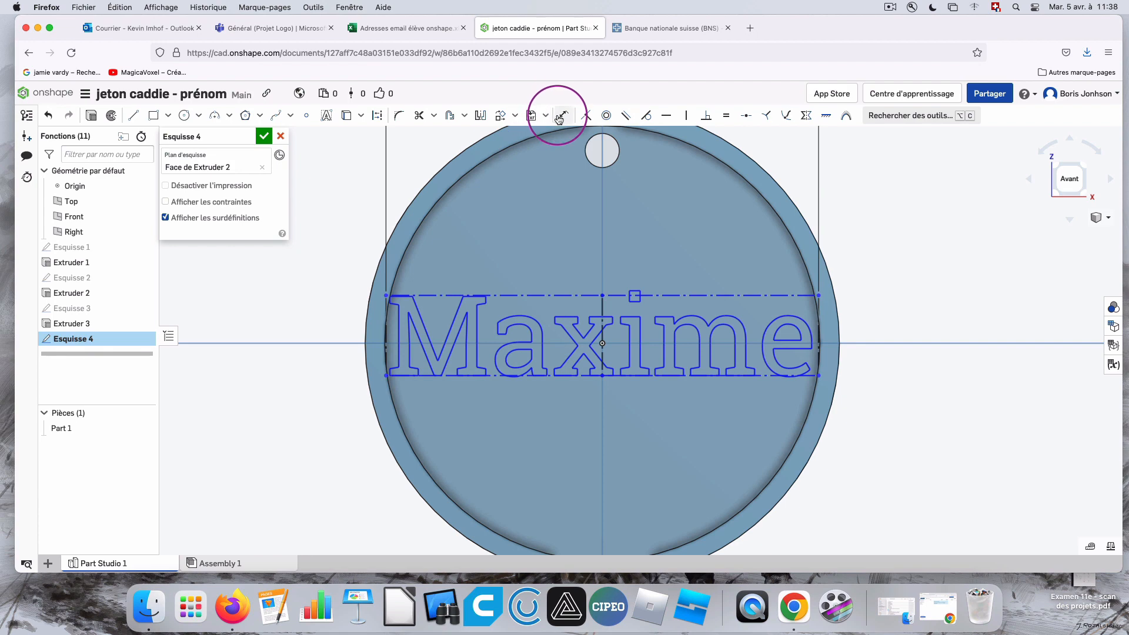
{"action": "scroll", "coordinate": [600, 207], "scroll_direction": "down", "scroll_amount": 4}
{"action": "left_click", "coordinate": [628, 155]}
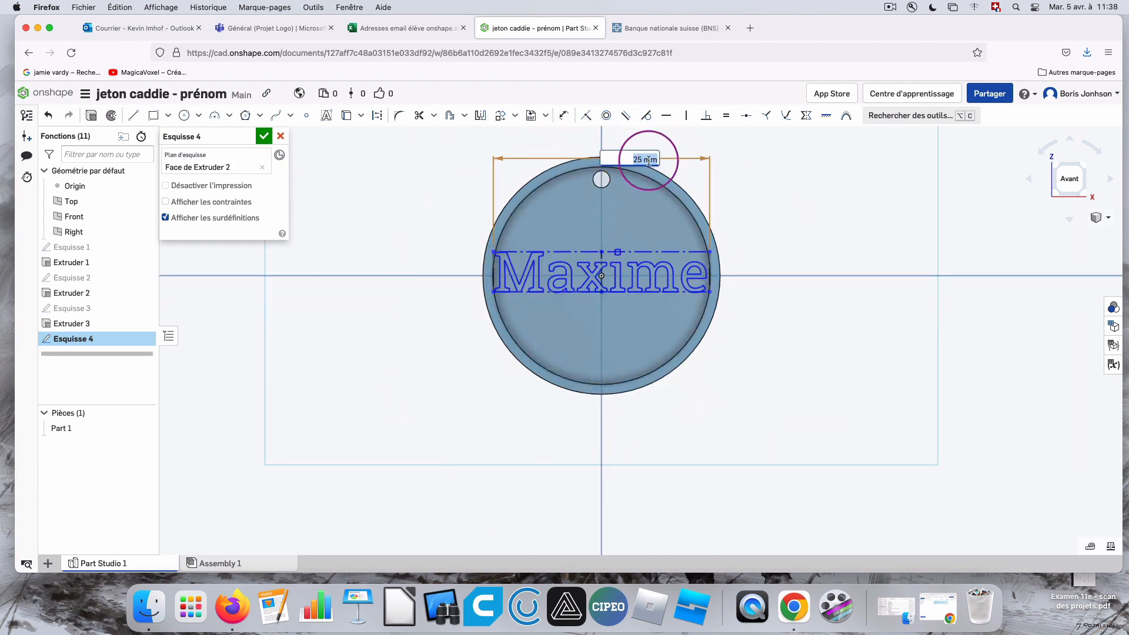
{"action": "type", "text": "20"}
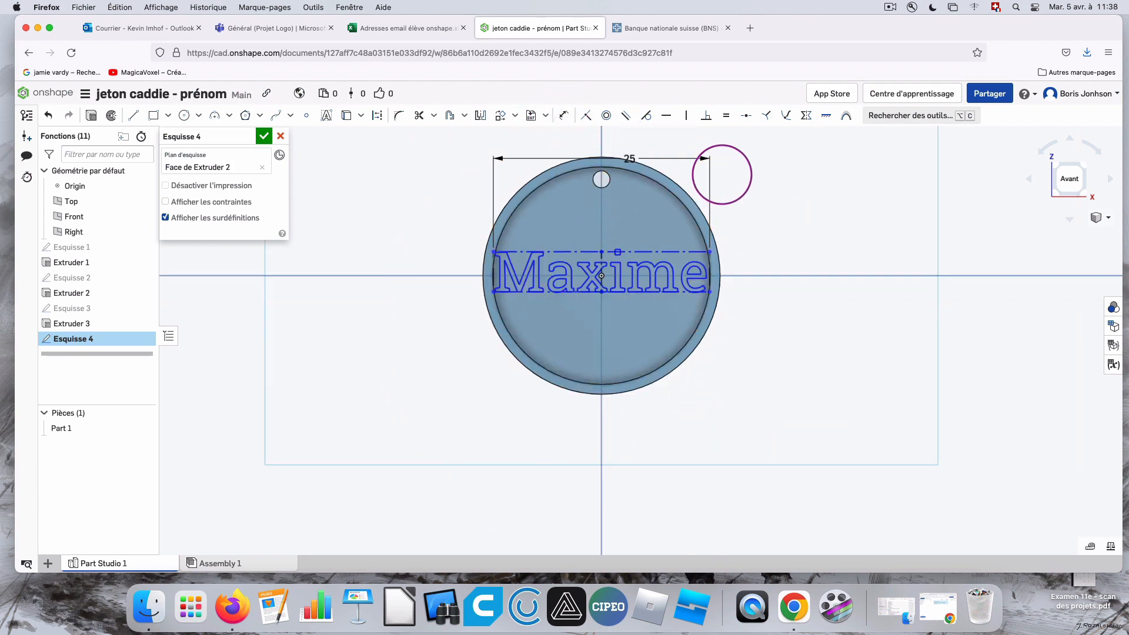
{"action": "key", "text": "Return"}
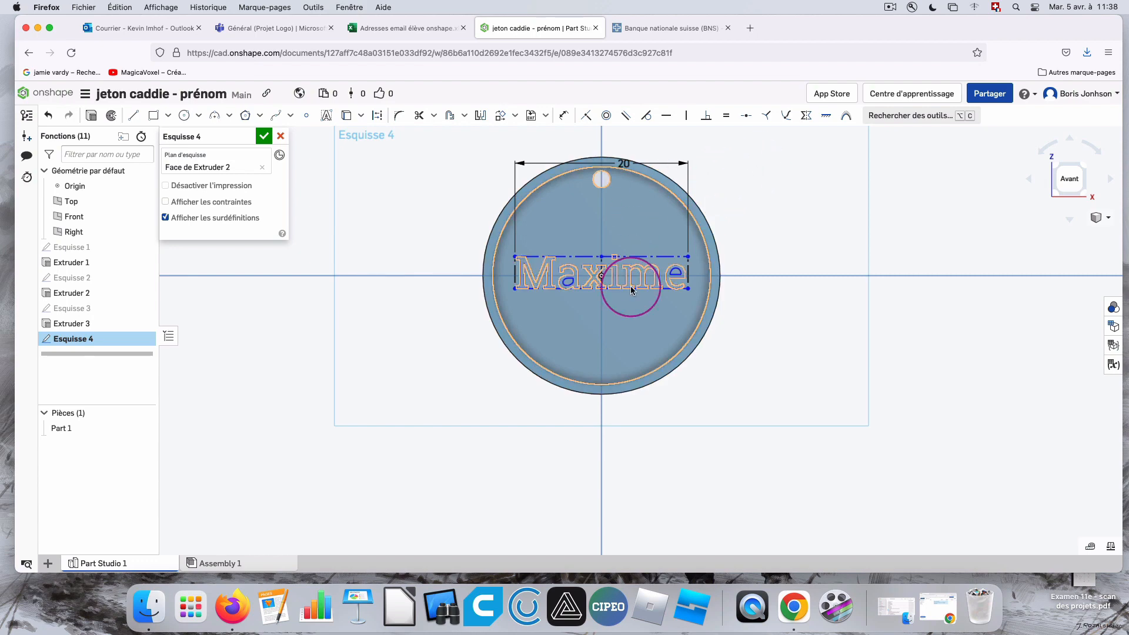
Move the text straight up with Transform to sit between the disc's centre and the small hole.
{"action": "left_click", "coordinate": [500, 115]}
{"action": "left_click", "coordinate": [585, 257]}
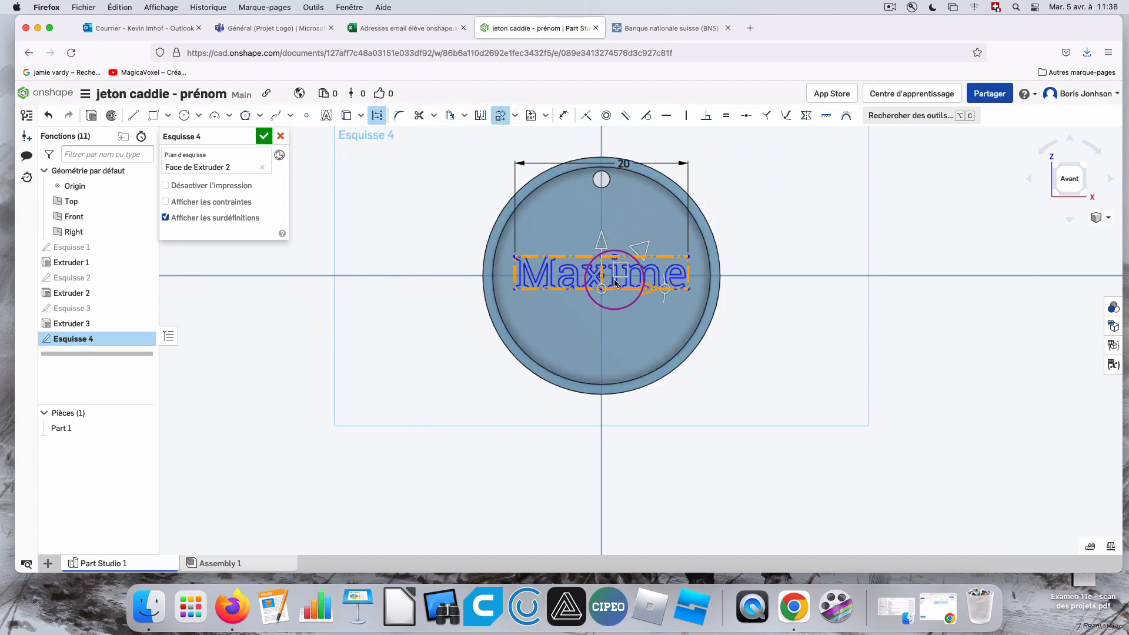
{"action": "left_click_drag", "start_coordinate": [624, 257], "coordinate": [624, 248]}
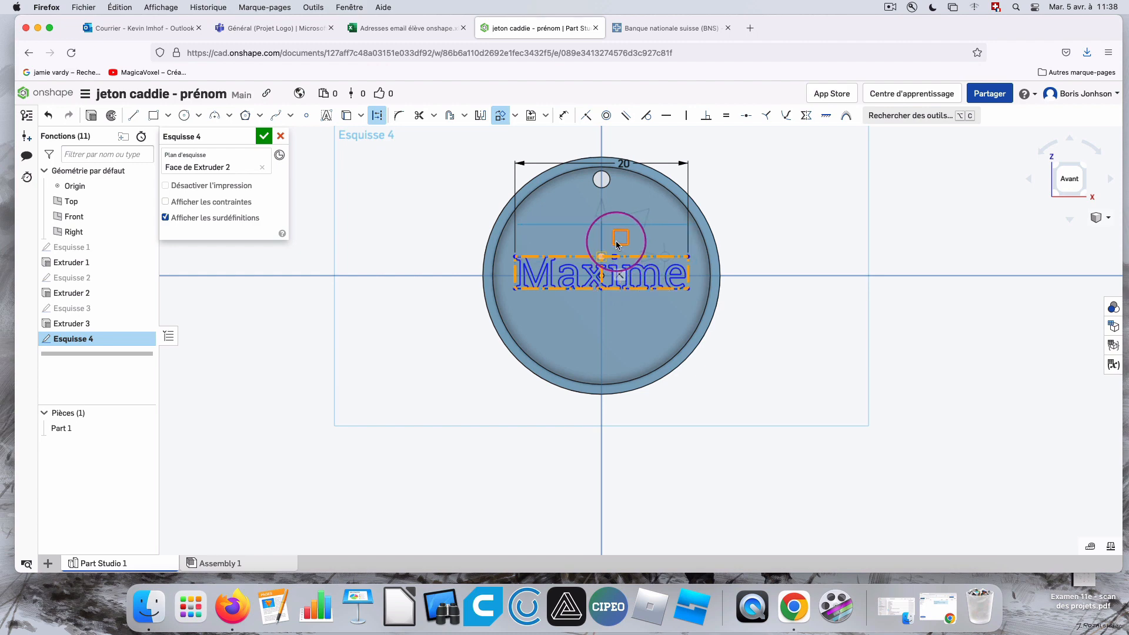
{"action": "left_click", "coordinate": [795, 192]}
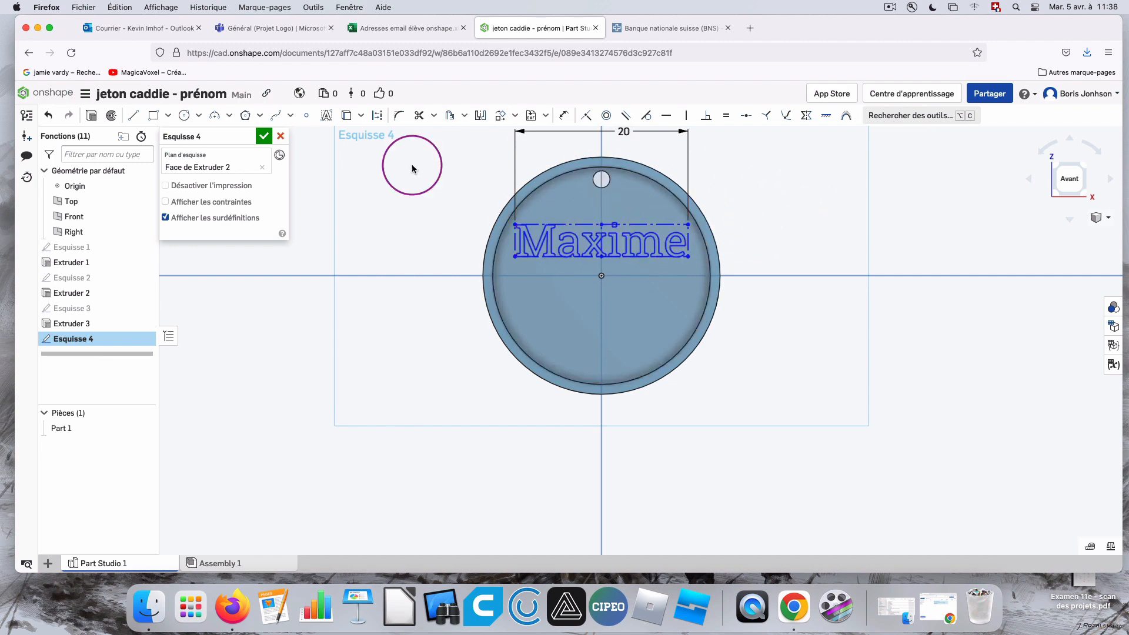
Extrude the text sketch 1 mm from the recess floor, adding it to Part 1.
{"action": "left_click", "coordinate": [92, 116]}
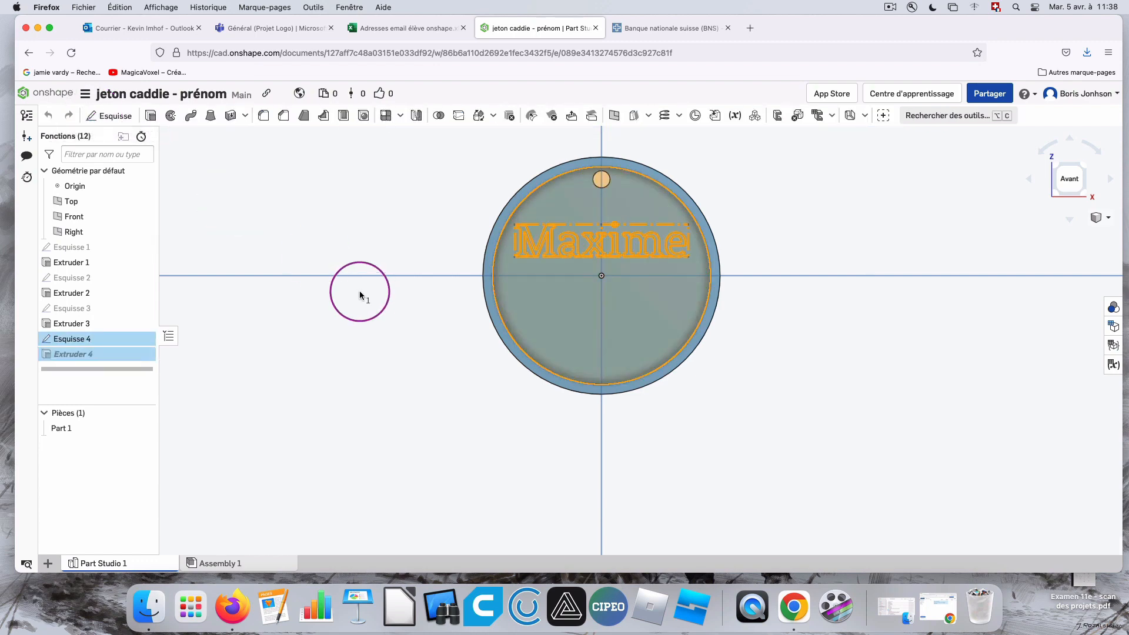
{"action": "right_click_drag", "start_coordinate": [851, 259], "coordinate": [827, 259]}
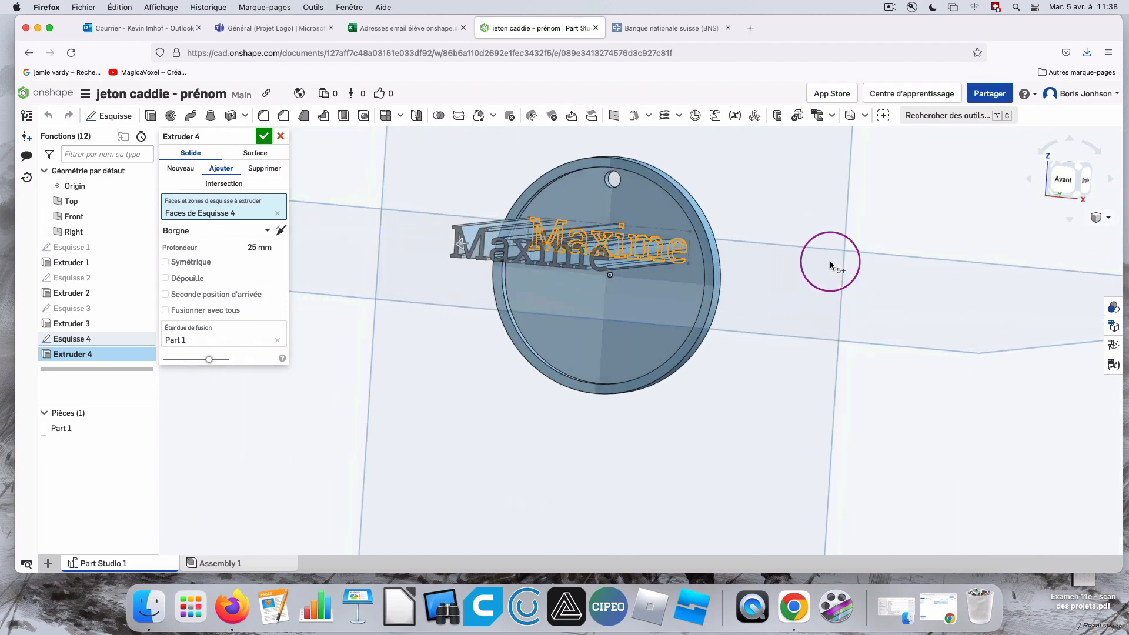
{"action": "left_click", "coordinate": [247, 247]}
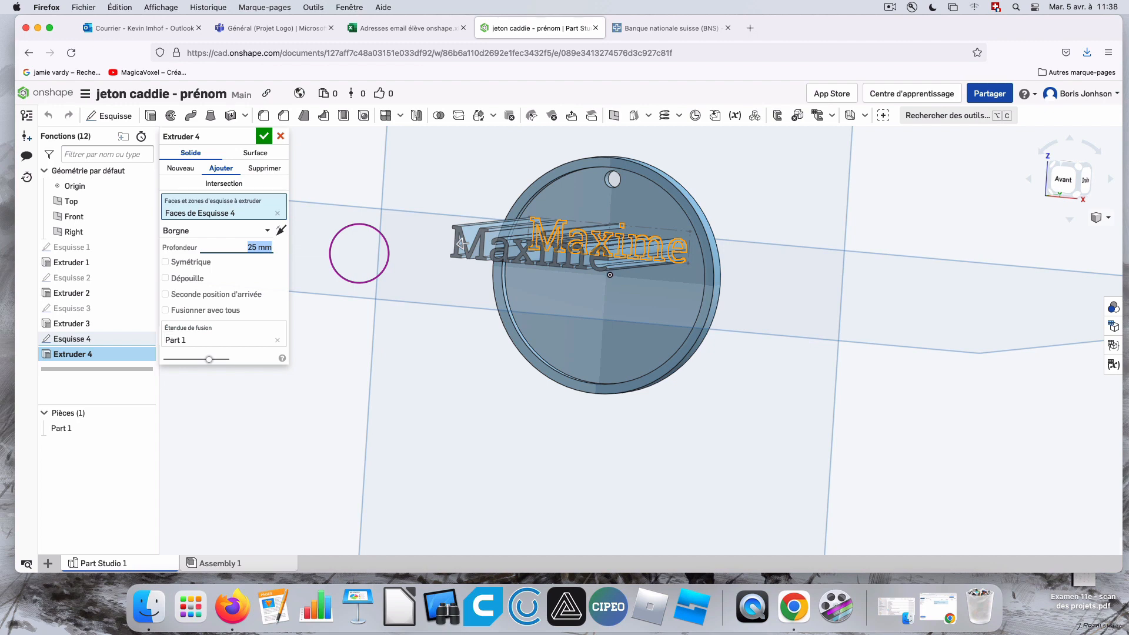
{"action": "right_click_drag", "start_coordinate": [359, 254], "coordinate": [760, 243]}
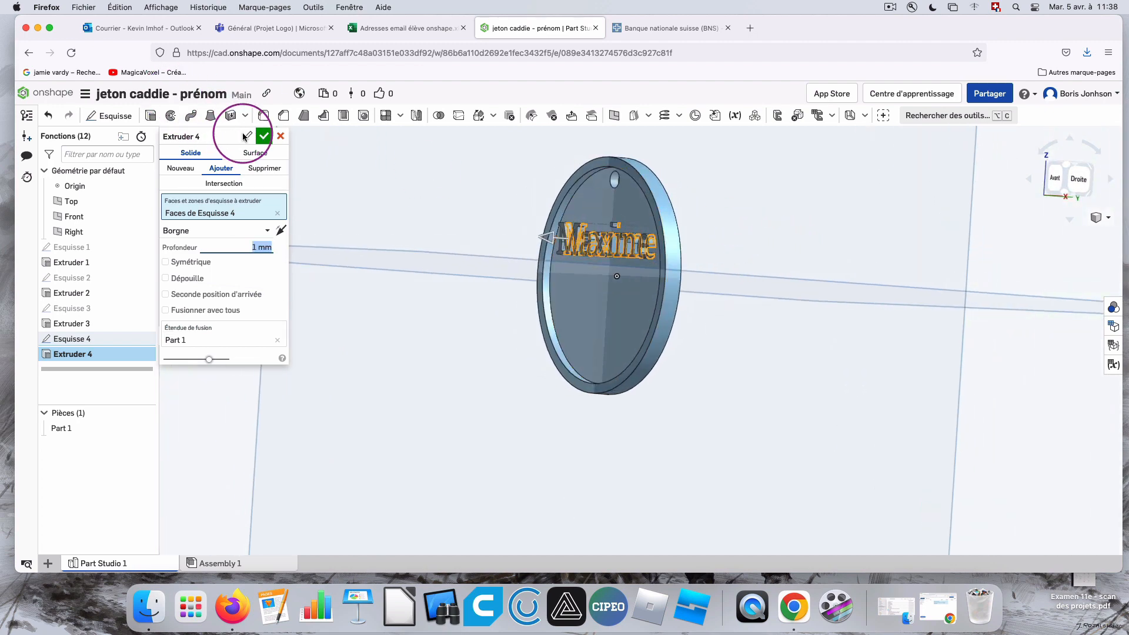
{"action": "left_click", "coordinate": [264, 136]}
Examine the raised text on the disc from an angle and straight from the front.
{"action": "right_click_drag", "start_coordinate": [904, 284], "coordinate": [997, 207]}
{"action": "left_click", "coordinate": [1068, 178]}
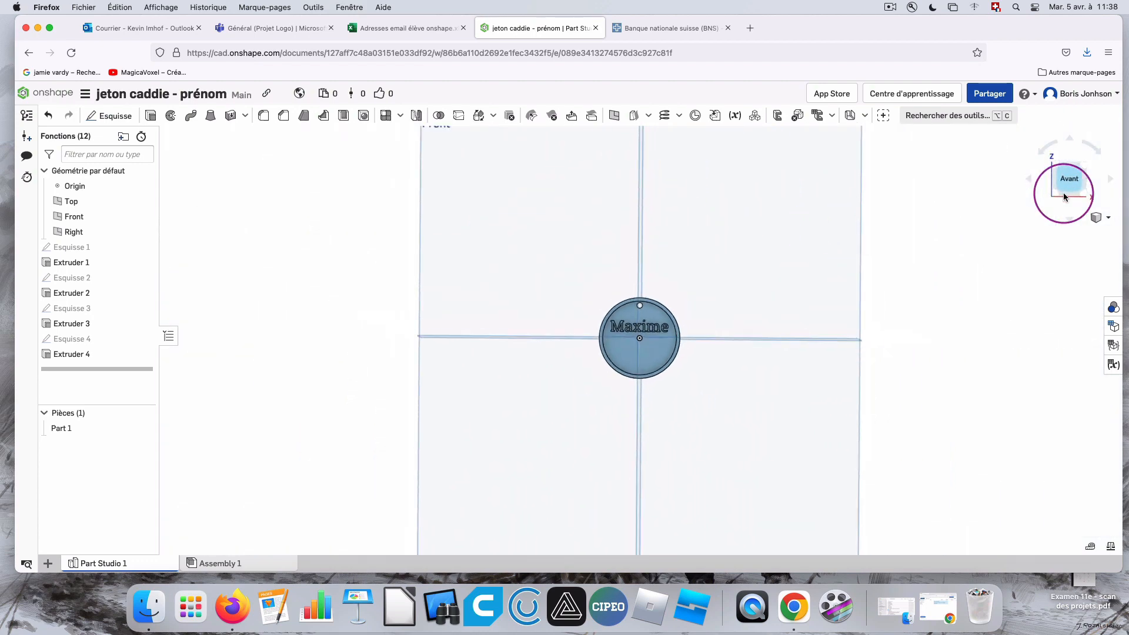
{"action": "scroll", "coordinate": [641, 347], "scroll_direction": "up", "scroll_amount": 5}
{"action": "scroll", "coordinate": [676, 344], "scroll_direction": "up", "scroll_amount": 5}
{"action": "scroll", "coordinate": [787, 343], "scroll_direction": "down", "scroll_amount": 4}
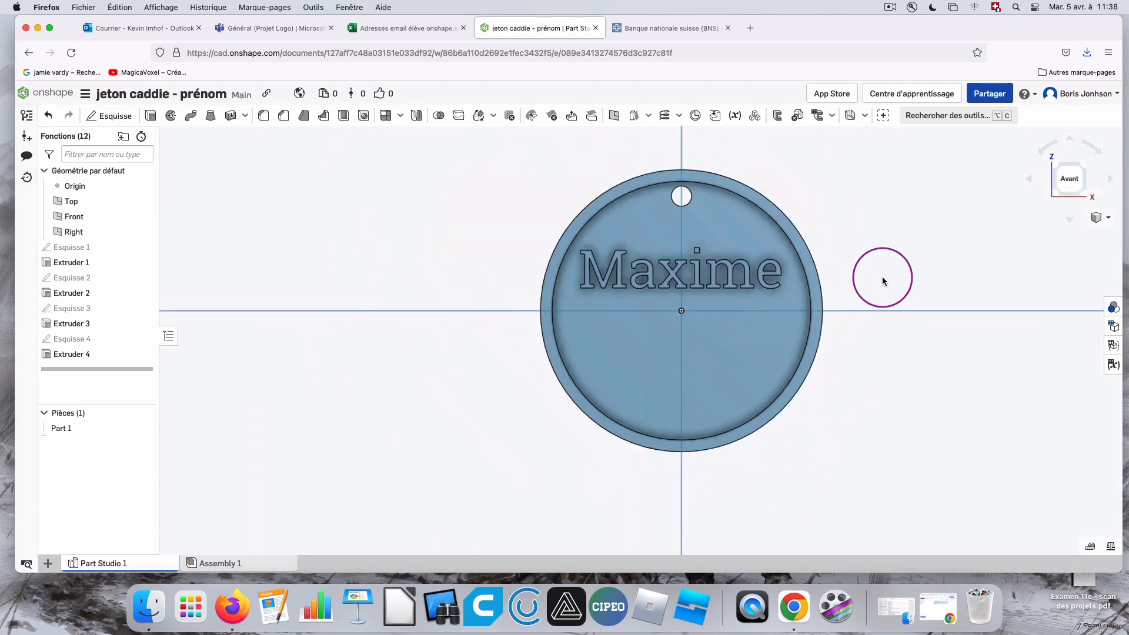
{"action": "scroll", "coordinate": [882, 194], "scroll_direction": "up", "scroll_amount": 1}
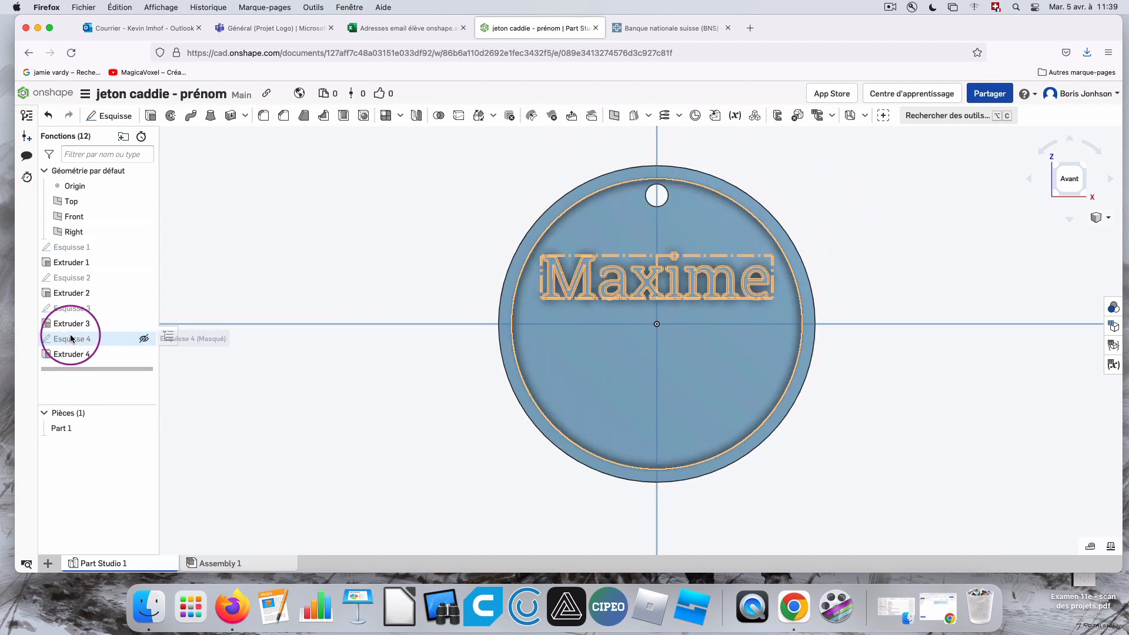
Edit the existing text in Esquisse 4, replacing the first name with a shorter four-letter one.
{"action": "double_click", "coordinate": [107, 338]}
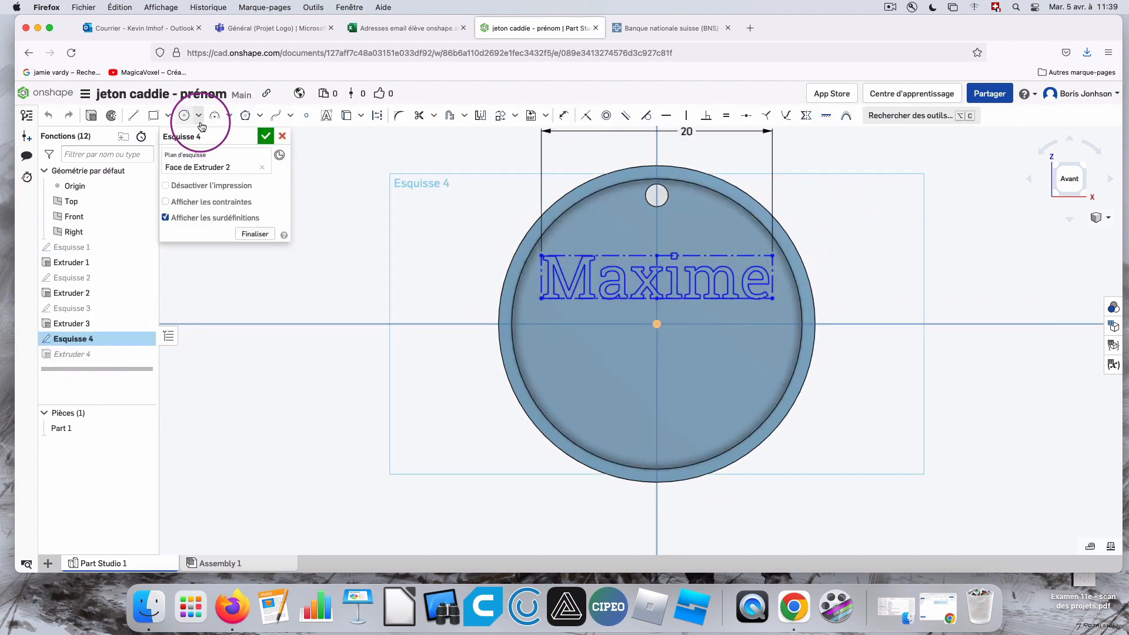
{"action": "right_click", "coordinate": [639, 258]}
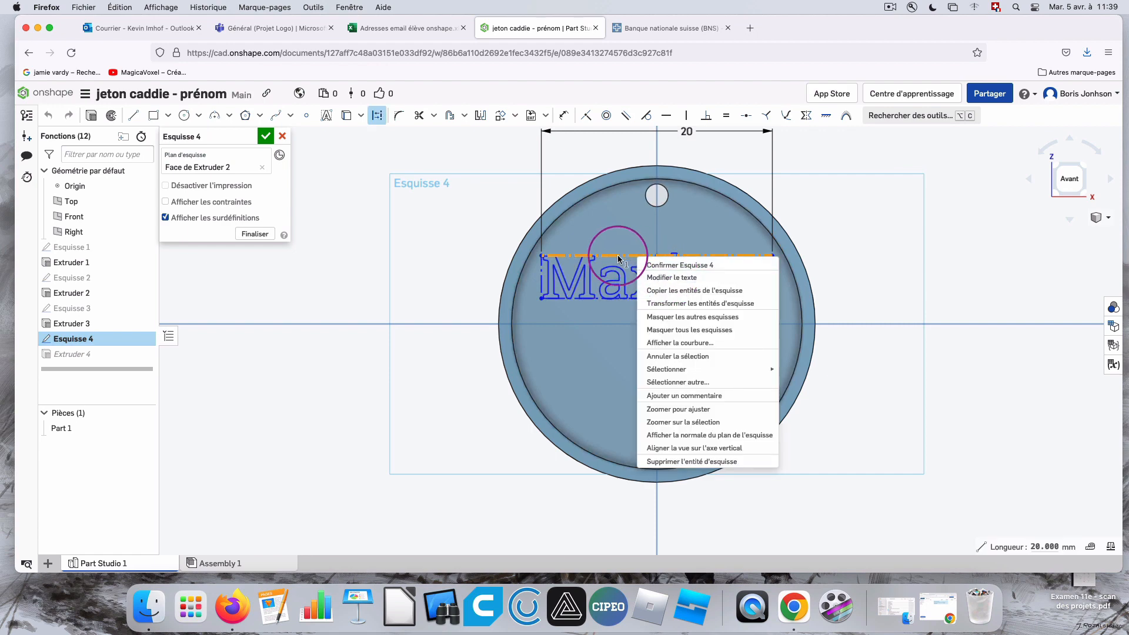
{"action": "left_click", "coordinate": [647, 277]}
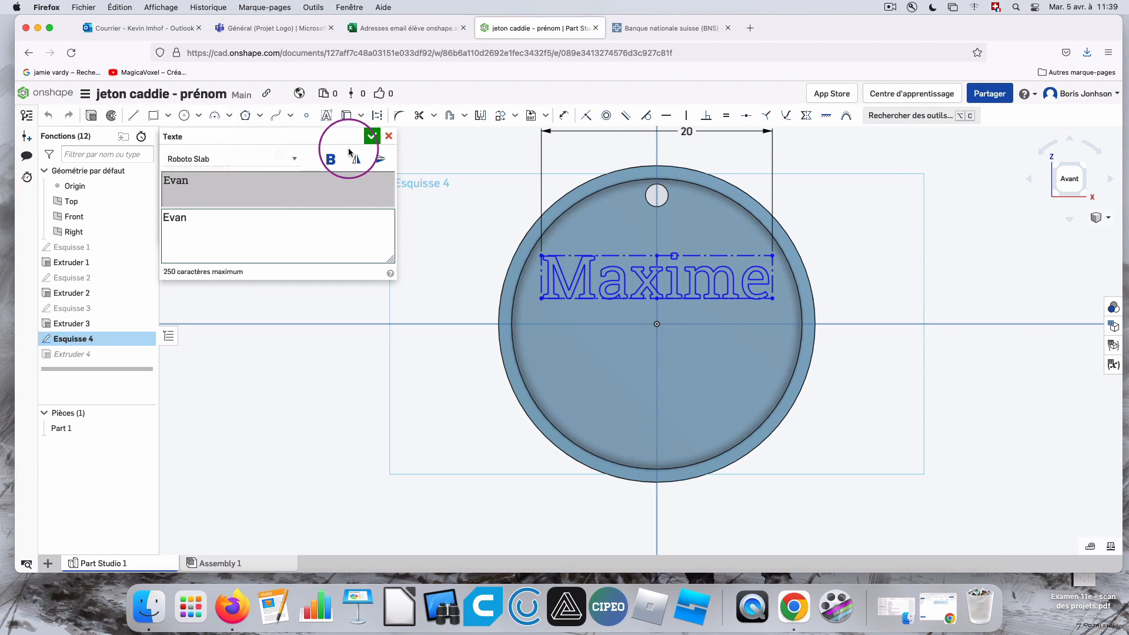
{"action": "left_click", "coordinate": [371, 136]}
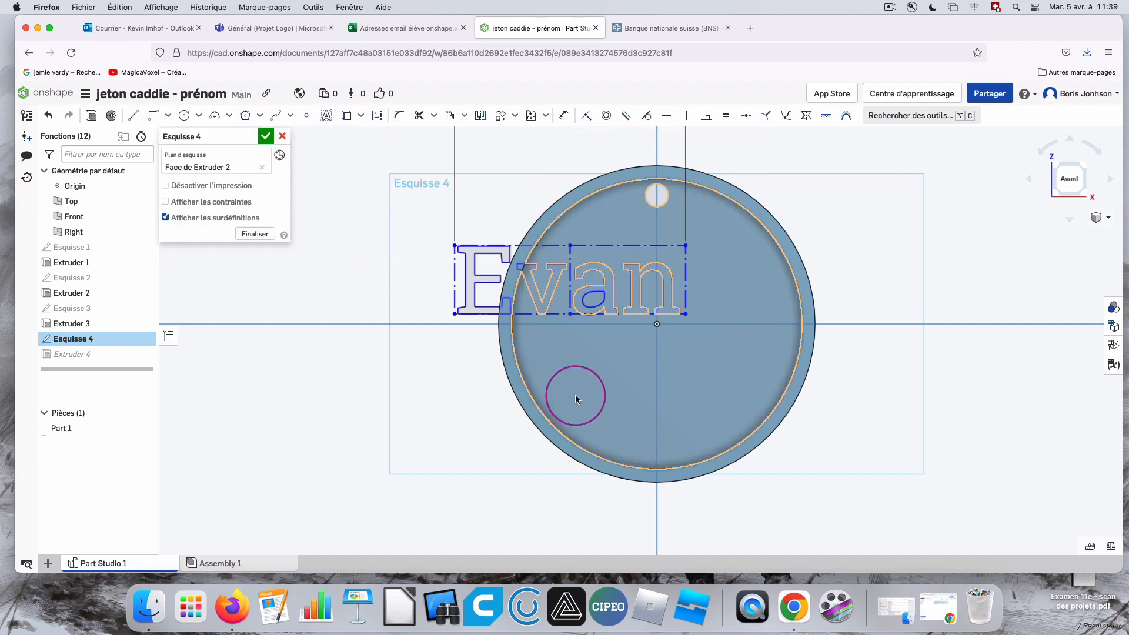
{"action": "scroll", "coordinate": [735, 282], "scroll_direction": "down", "scroll_amount": 5}
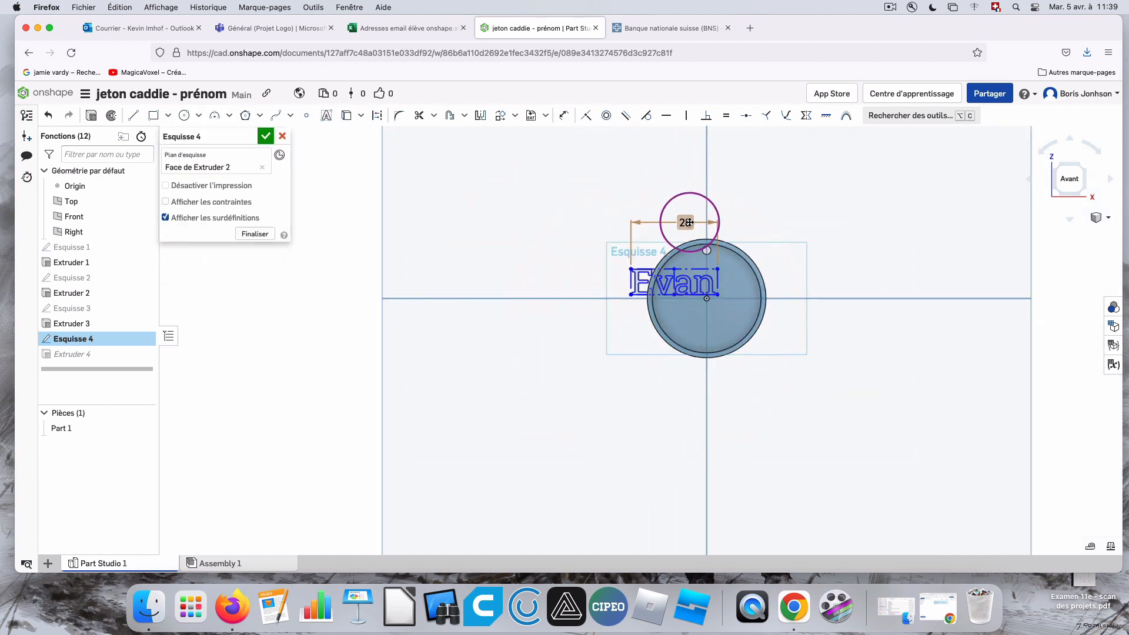
{"action": "scroll", "coordinate": [824, 235], "scroll_direction": "up", "scroll_amount": 5}
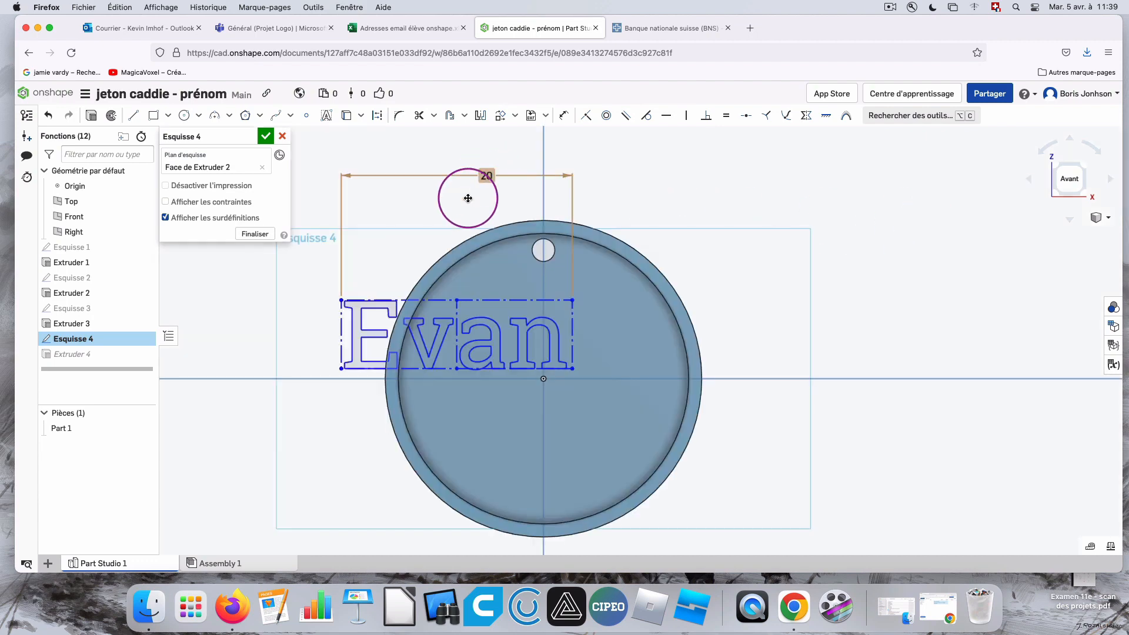
Move the text sideways with Transform until it is centred on the disc's vertical axis.
{"action": "left_click", "coordinate": [497, 121]}
{"action": "left_click", "coordinate": [423, 300]}
{"action": "left_click", "coordinate": [428, 301]}
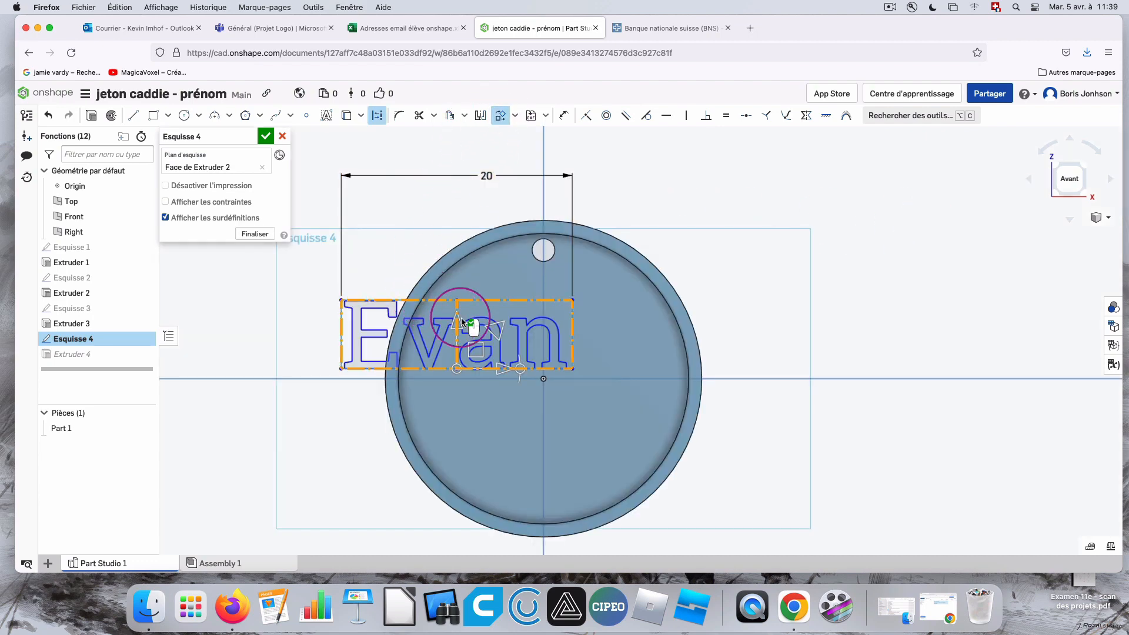
{"action": "left_click_drag", "start_coordinate": [479, 348], "coordinate": [566, 340]}
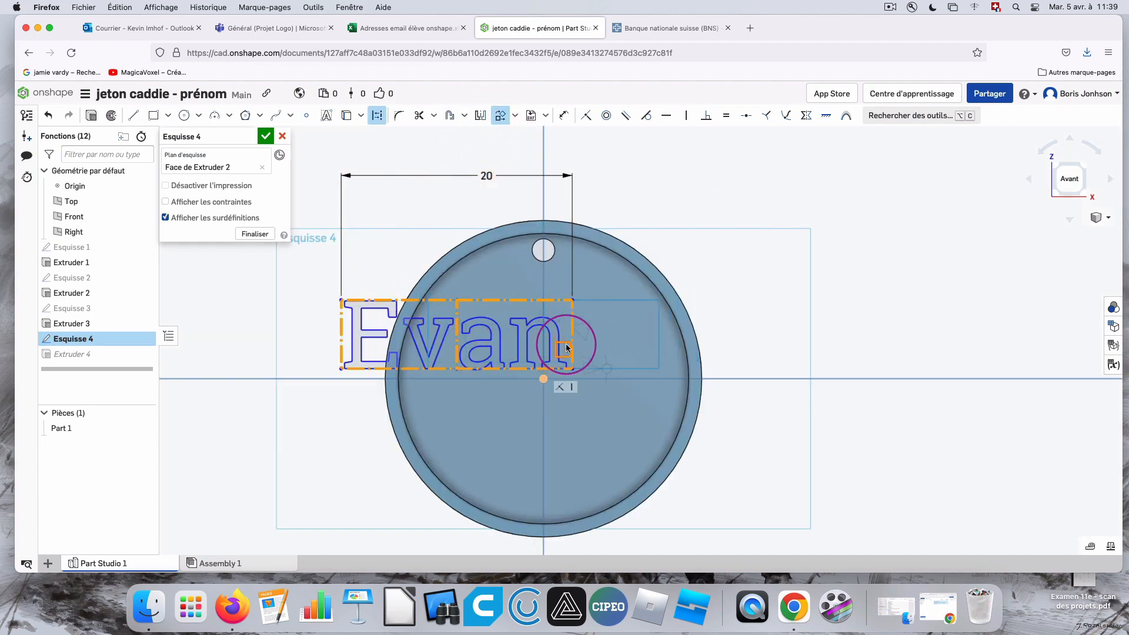
{"action": "left_click", "coordinate": [775, 248]}
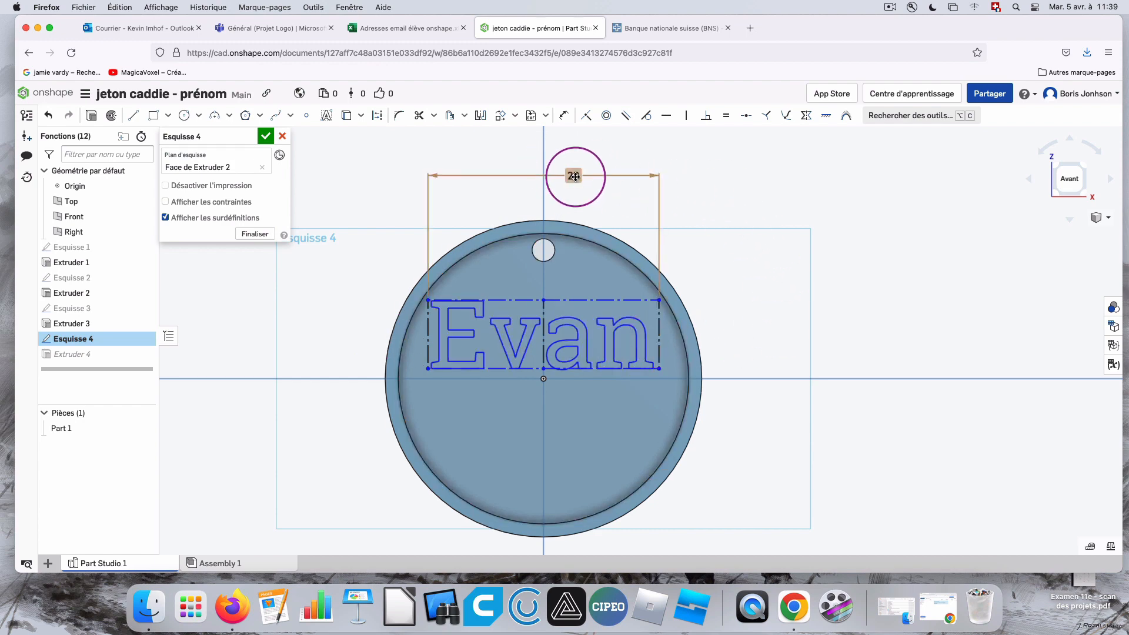
Replace the text with the initials "E. M.", accept the sketch and inspect the raised letters on the disc.
{"action": "right_click", "coordinate": [533, 301]}
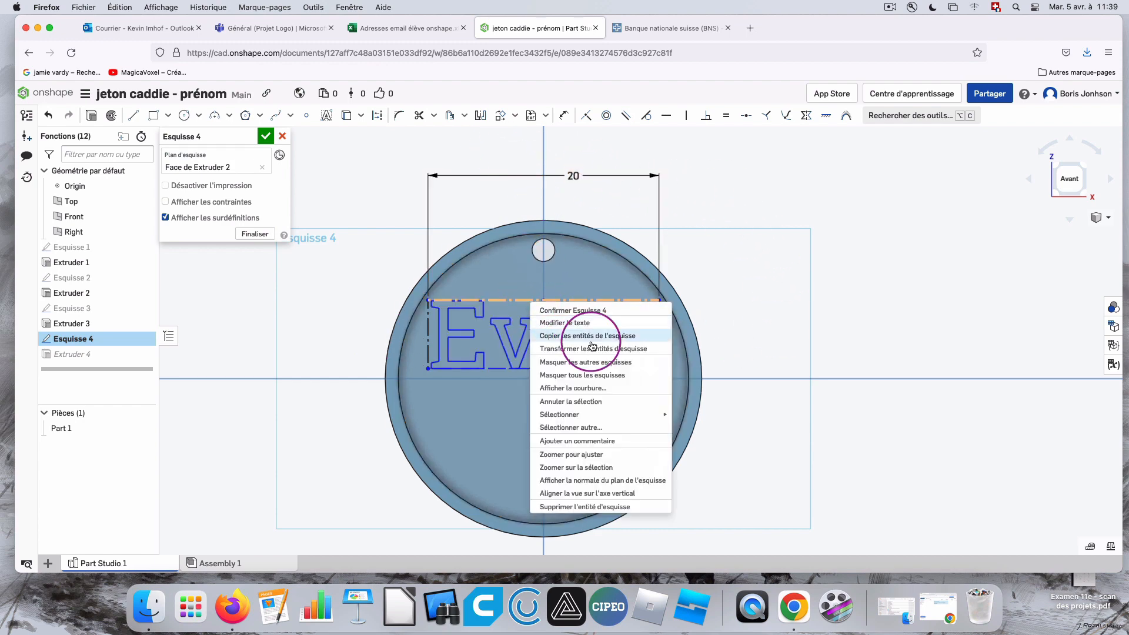
{"action": "left_click", "coordinate": [573, 323]}
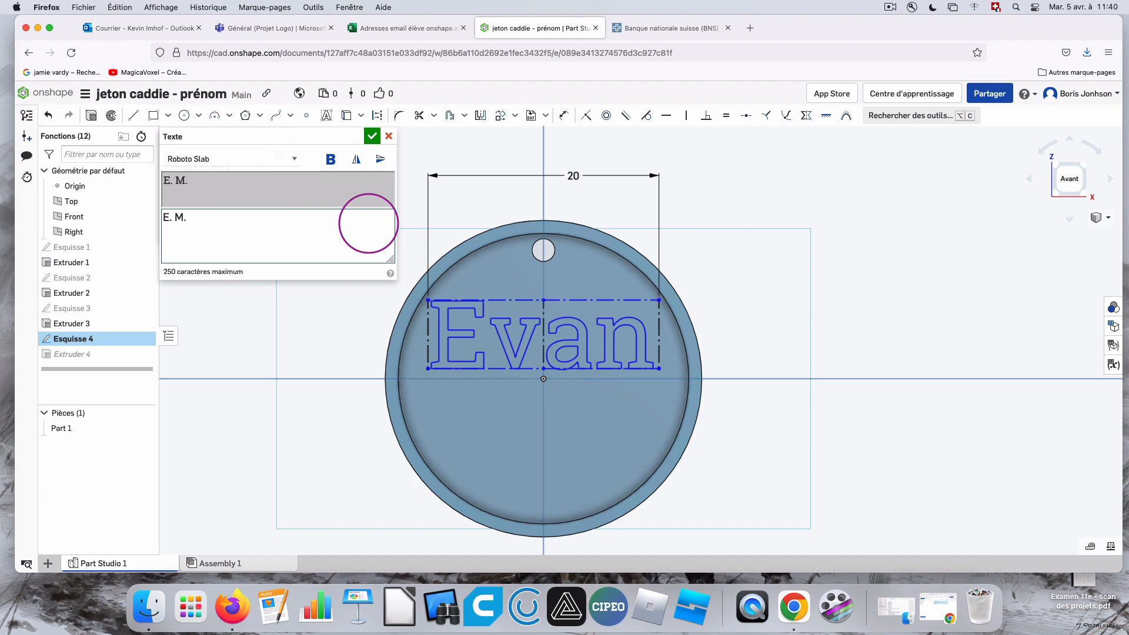
{"action": "left_click", "coordinate": [372, 136]}
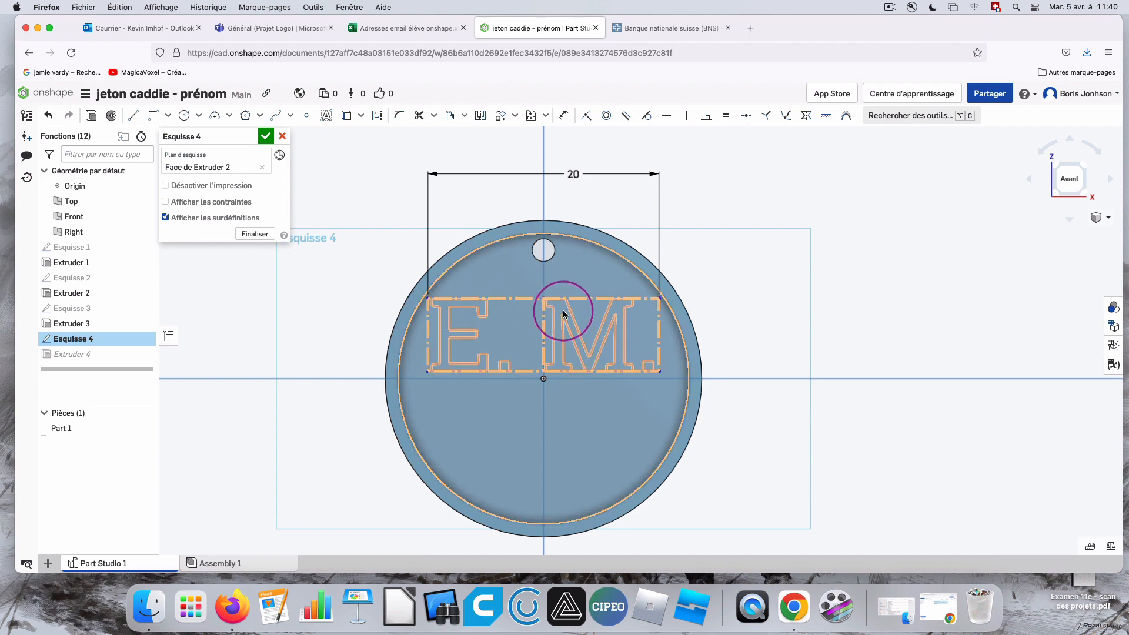
{"action": "left_click", "coordinate": [266, 136]}
{"action": "right_click_drag", "start_coordinate": [930, 302], "coordinate": [1063, 264]}
{"action": "left_click", "coordinate": [1072, 180]}
{"action": "scroll", "coordinate": [684, 347], "scroll_direction": "up", "scroll_amount": 10}
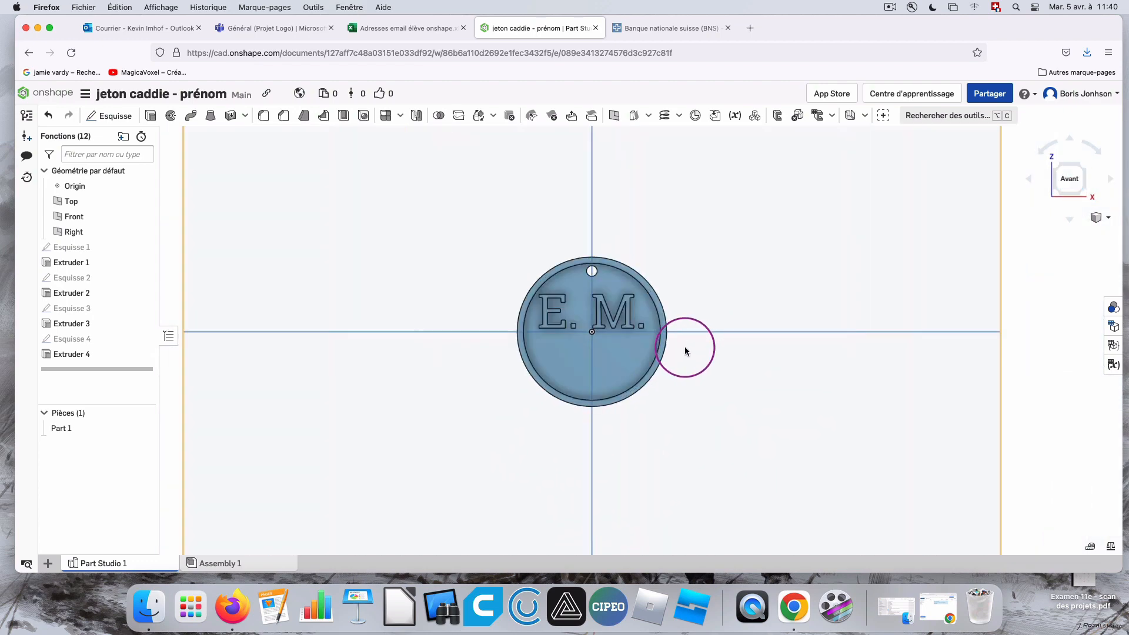
{"action": "scroll", "coordinate": [569, 276], "scroll_direction": "down", "scroll_amount": 3}
{"action": "scroll", "coordinate": [591, 154], "scroll_direction": "up", "scroll_amount": 3}
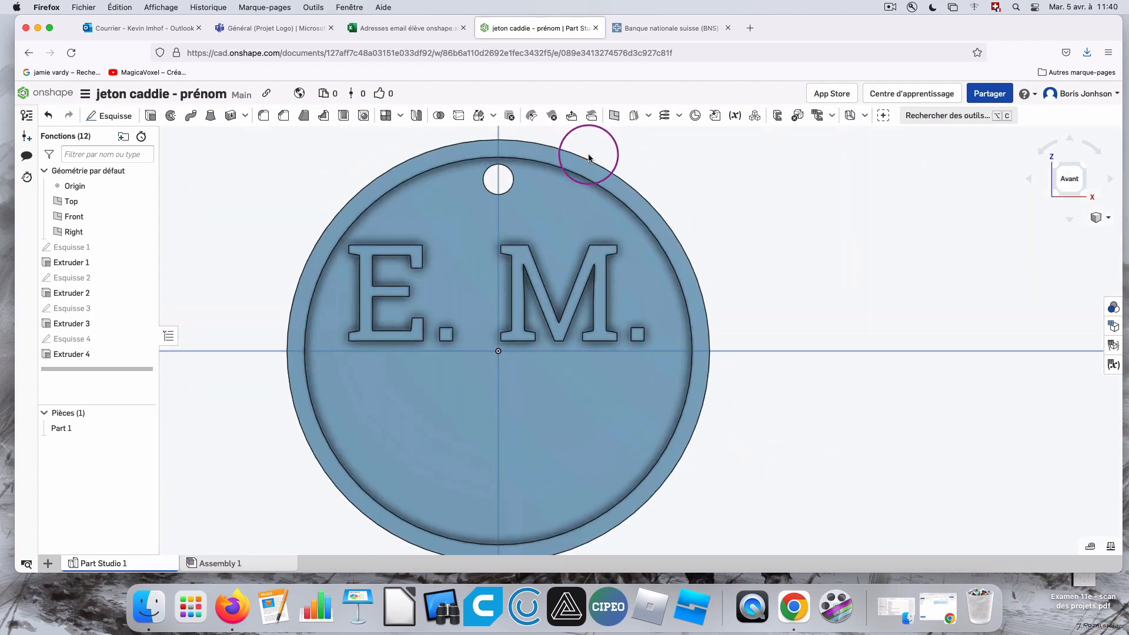
{"action": "scroll", "coordinate": [601, 165], "scroll_direction": "down", "scroll_amount": 1}
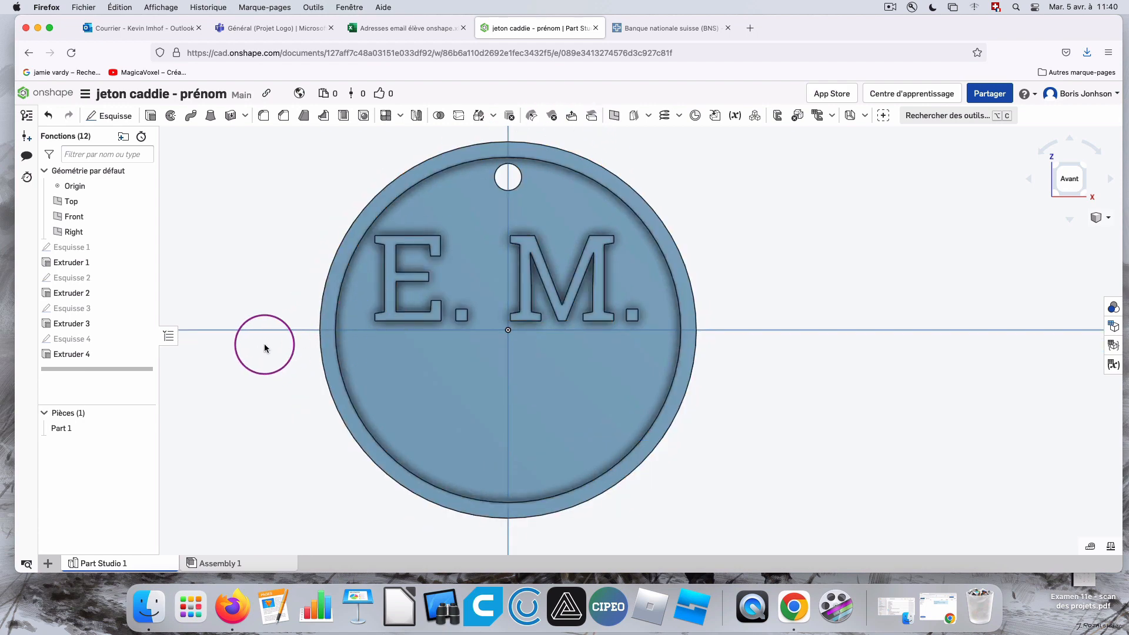
Reopen Esquisse 4 and replace the initials with a six-letter nickname.
{"action": "double_click", "coordinate": [82, 339]}
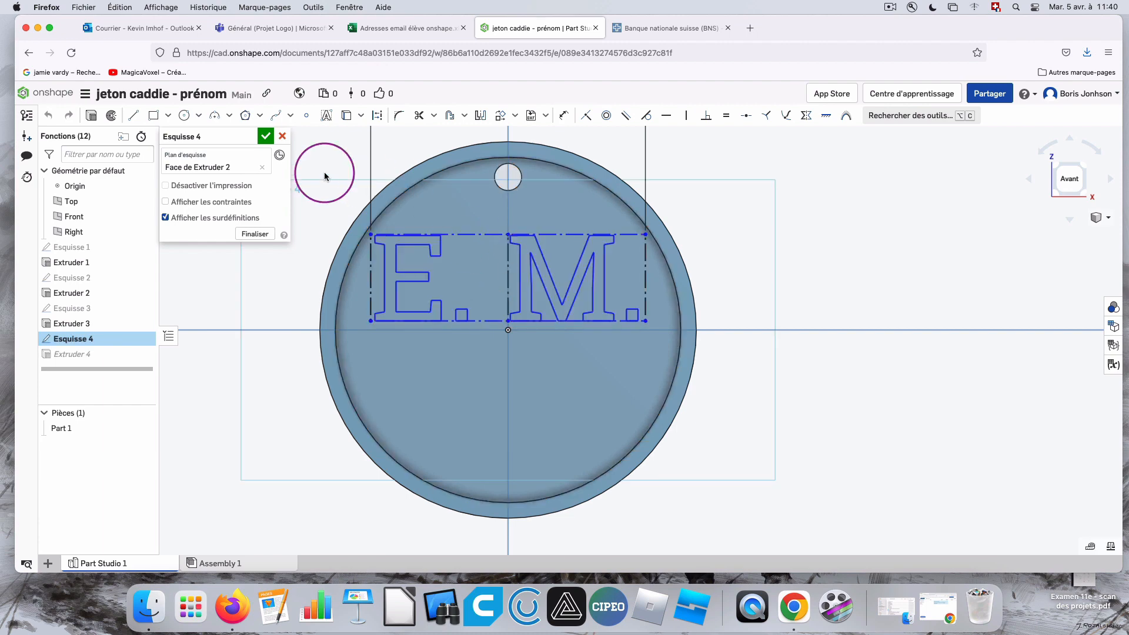
{"action": "scroll", "coordinate": [641, 259], "scroll_direction": "down", "scroll_amount": 3}
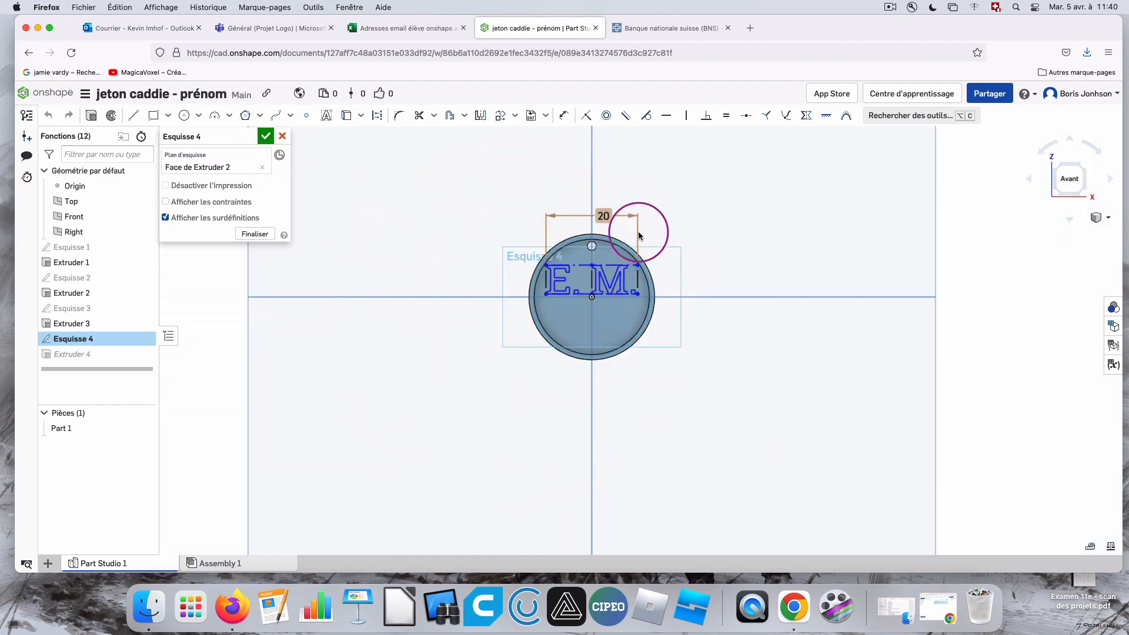
{"action": "right_click", "coordinate": [555, 351]}
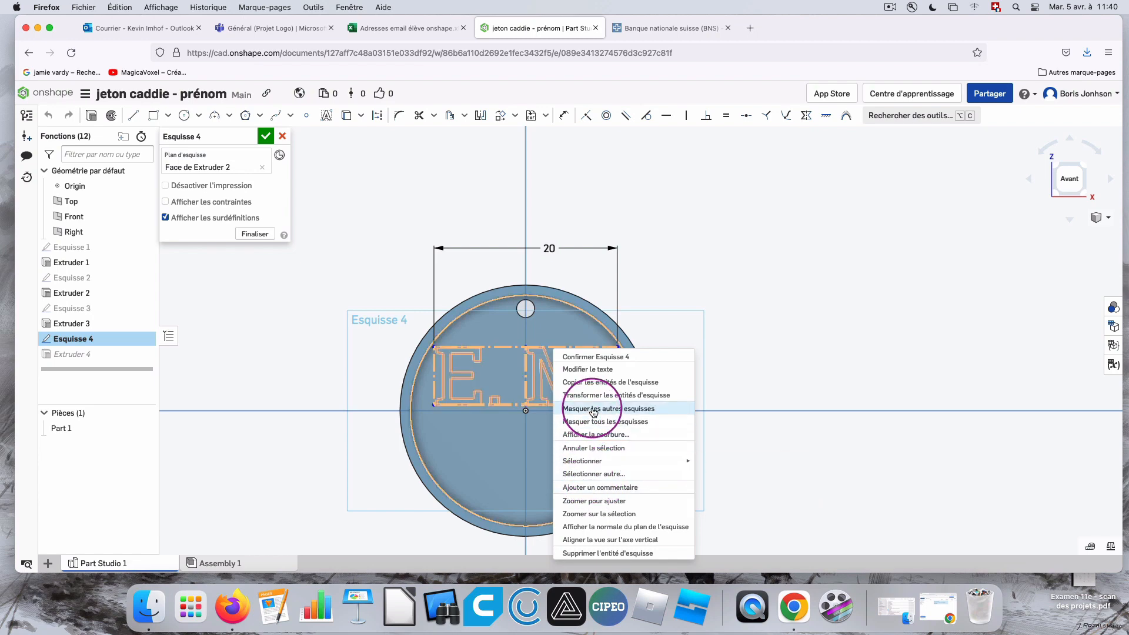
{"action": "left_click", "coordinate": [591, 370]}
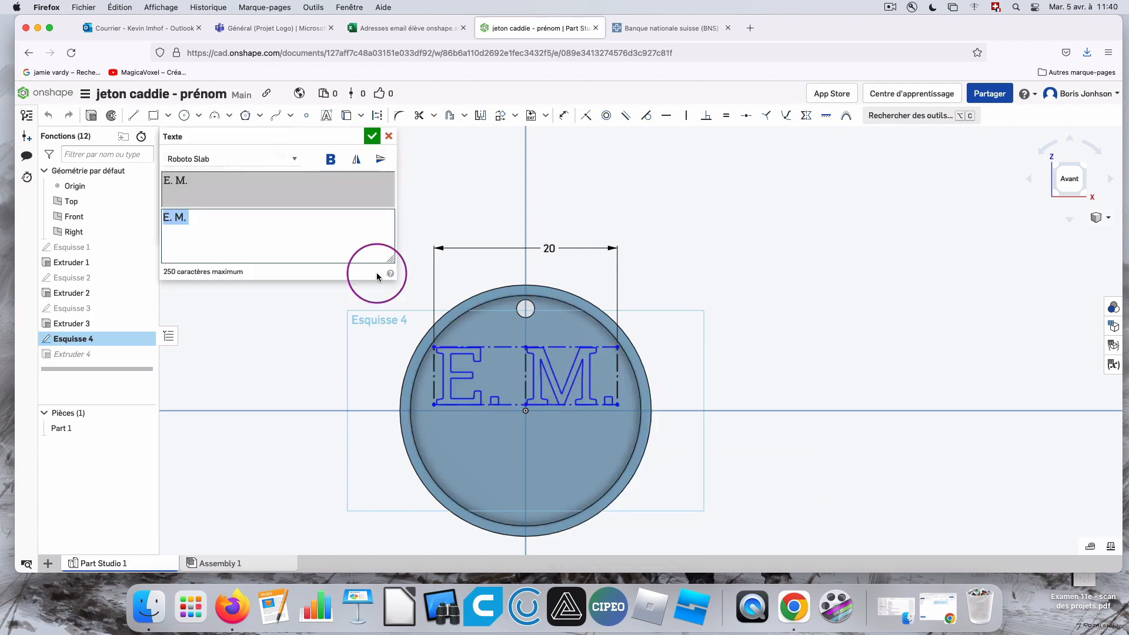
{"action": "triple_click", "coordinate": [191, 218]}
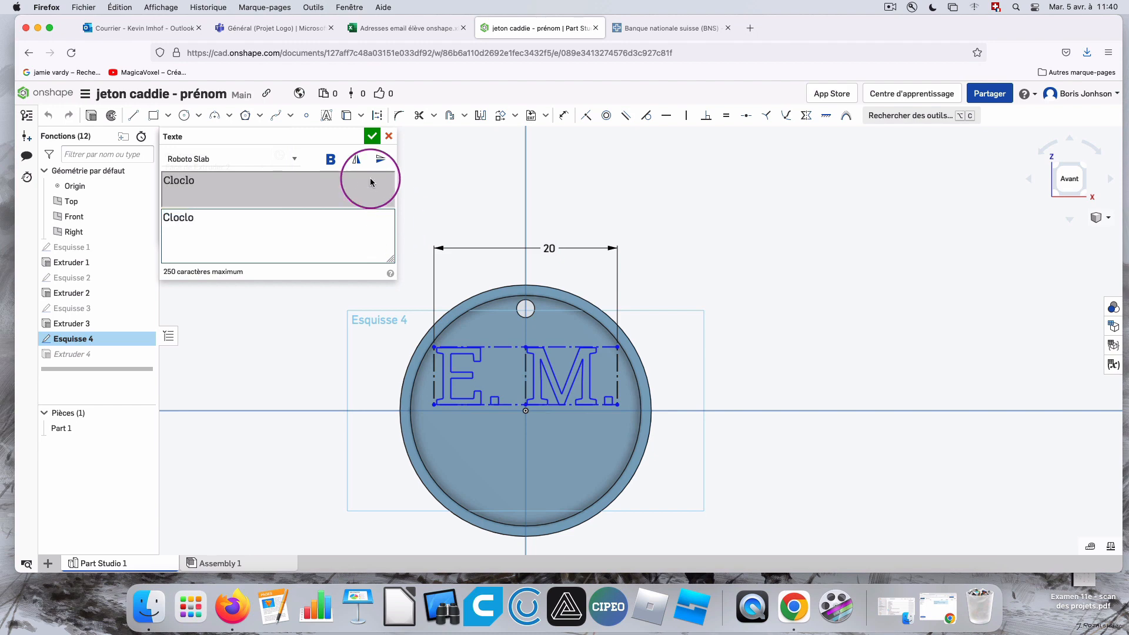
{"action": "left_click", "coordinate": [372, 136]}
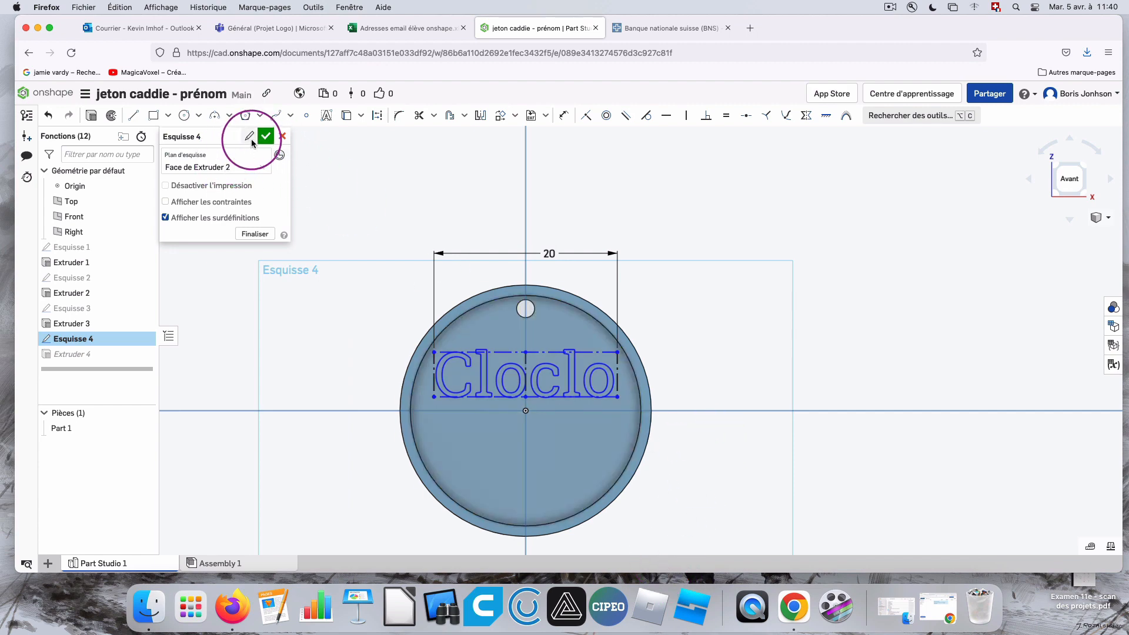
Replace the nickname in the text box with the single letter "K".
{"action": "right_click", "coordinate": [509, 356]}
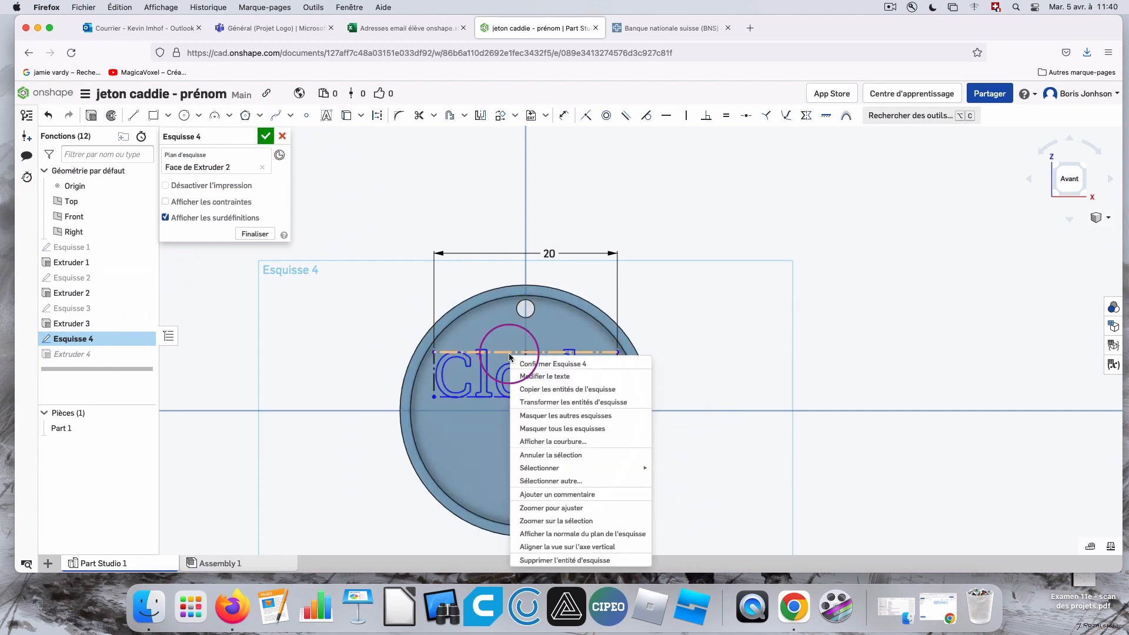
{"action": "left_click", "coordinate": [538, 376]}
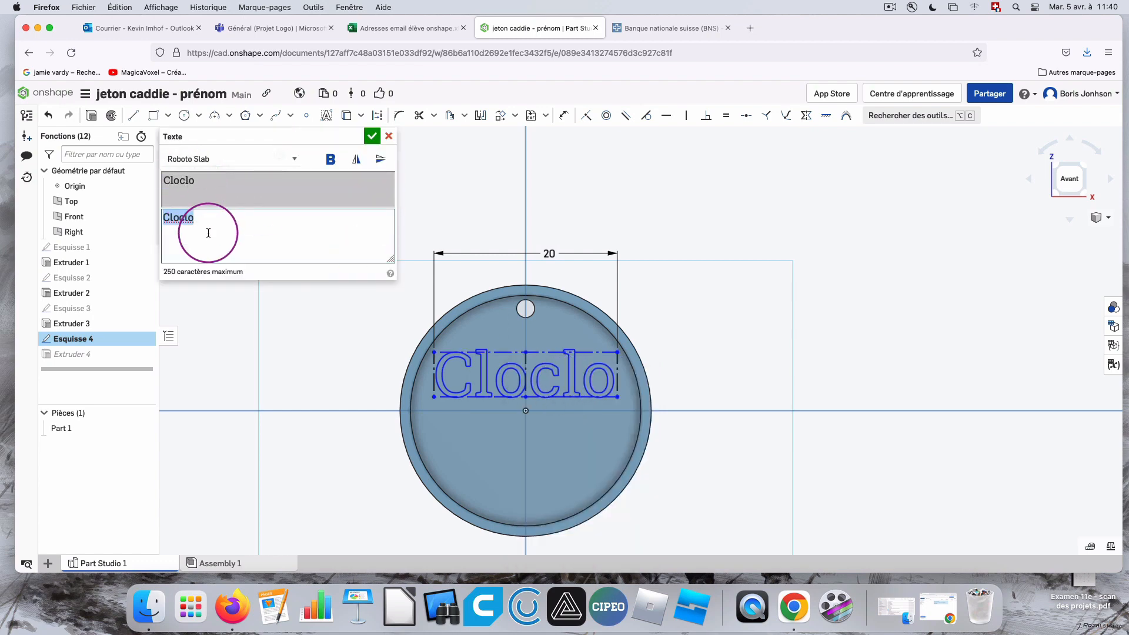
{"action": "left_click", "coordinate": [206, 214]}
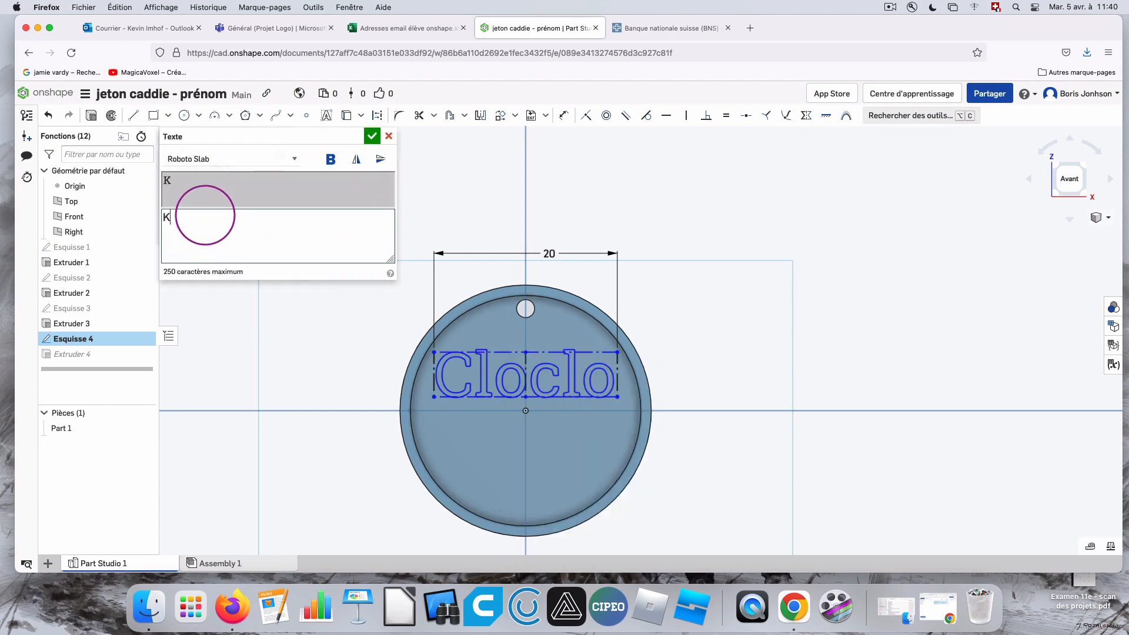
{"action": "left_click", "coordinate": [372, 136]}
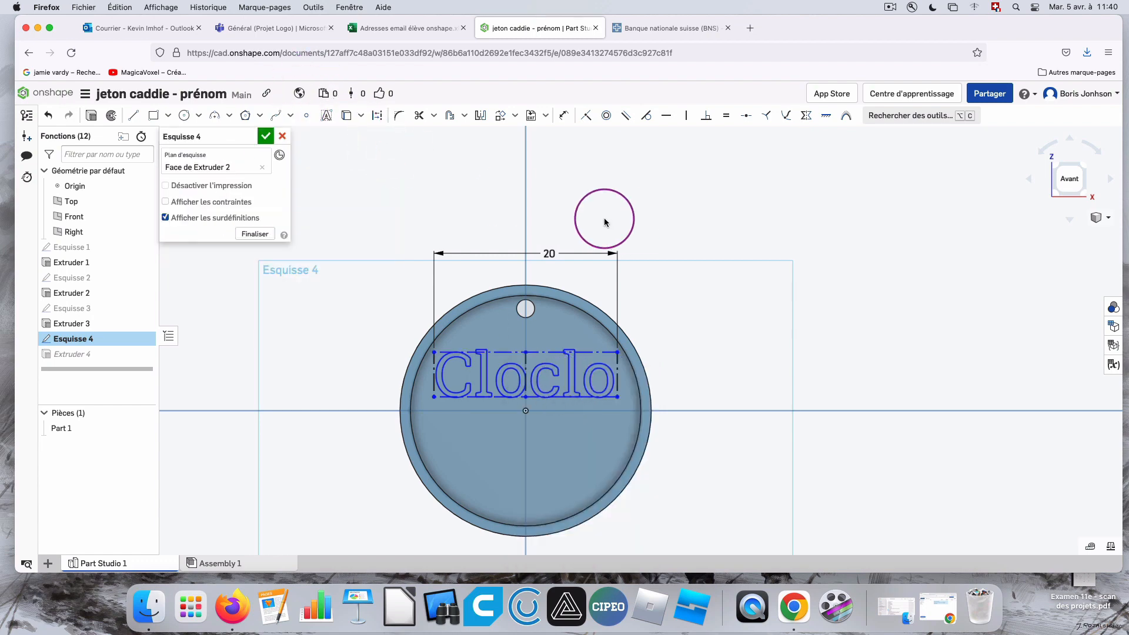
{"action": "scroll", "coordinate": [591, 285], "scroll_direction": "down", "scroll_amount": 1}
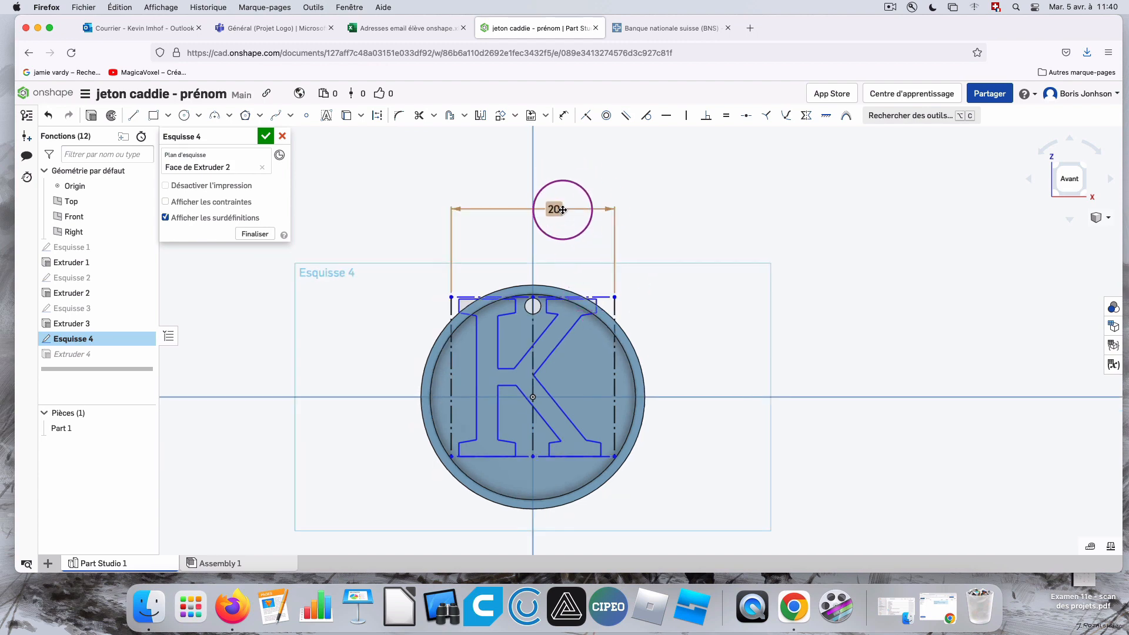
Delete the text box's width dimension and dimension its height at 10 mm instead.
{"action": "key", "text": "Delete"}
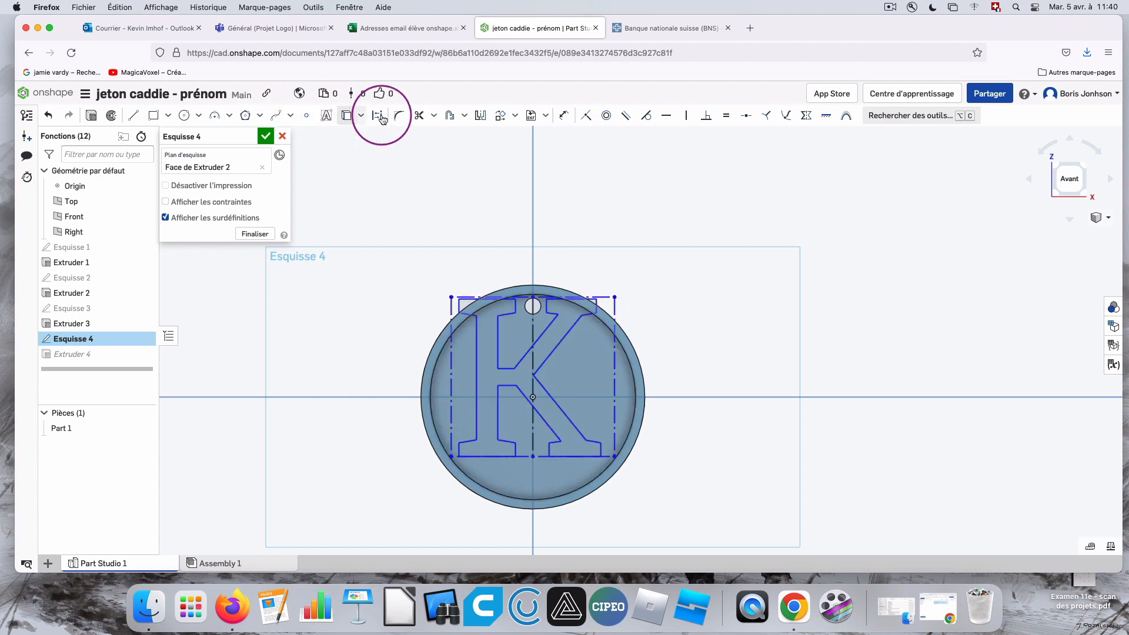
{"action": "left_click", "coordinate": [564, 115]}
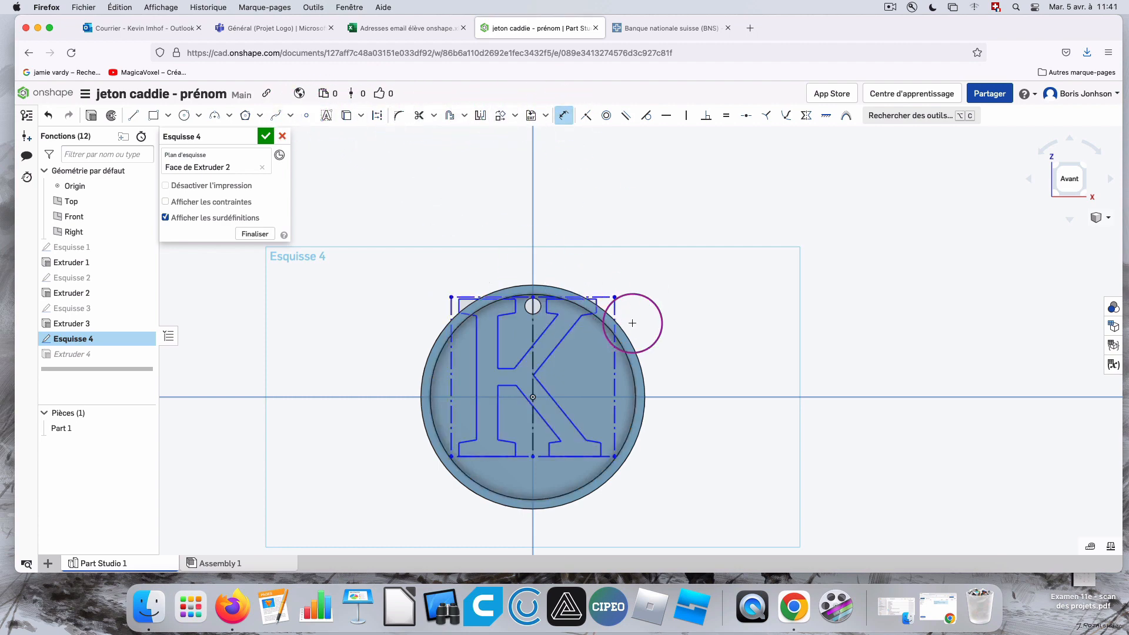
{"action": "left_click", "coordinate": [616, 455]}
{"action": "left_click", "coordinate": [730, 422]}
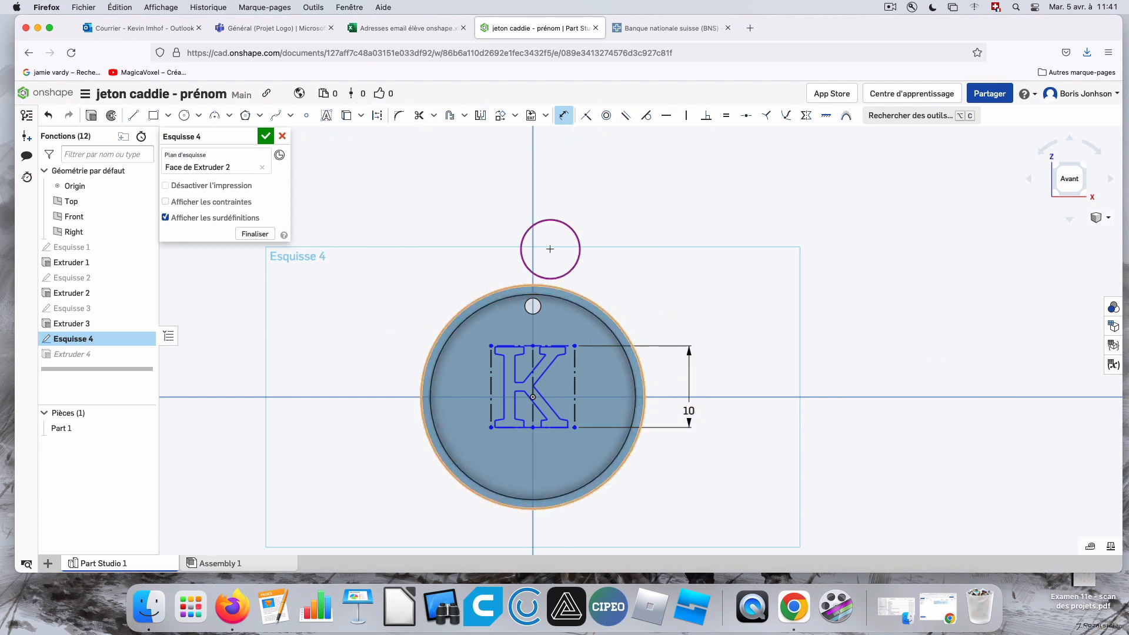
Move the letter K straight up with Transform so its top sits just below the small hole.
{"action": "left_click", "coordinate": [503, 117]}
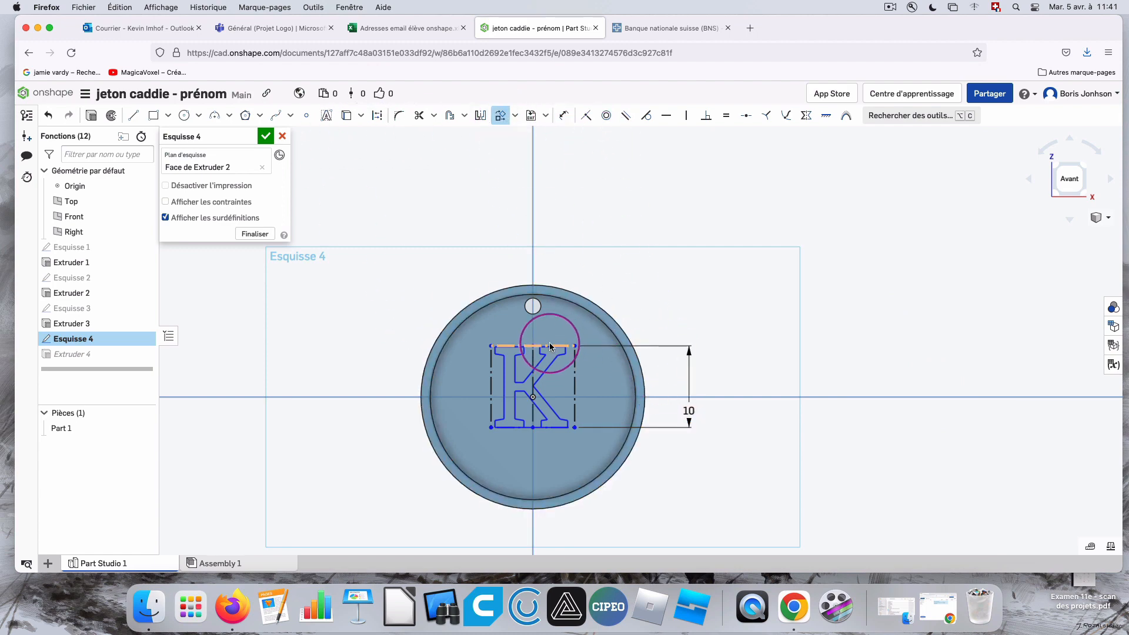
{"action": "left_click_drag", "start_coordinate": [551, 407], "coordinate": [551, 380]}
{"action": "left_click", "coordinate": [676, 294]}
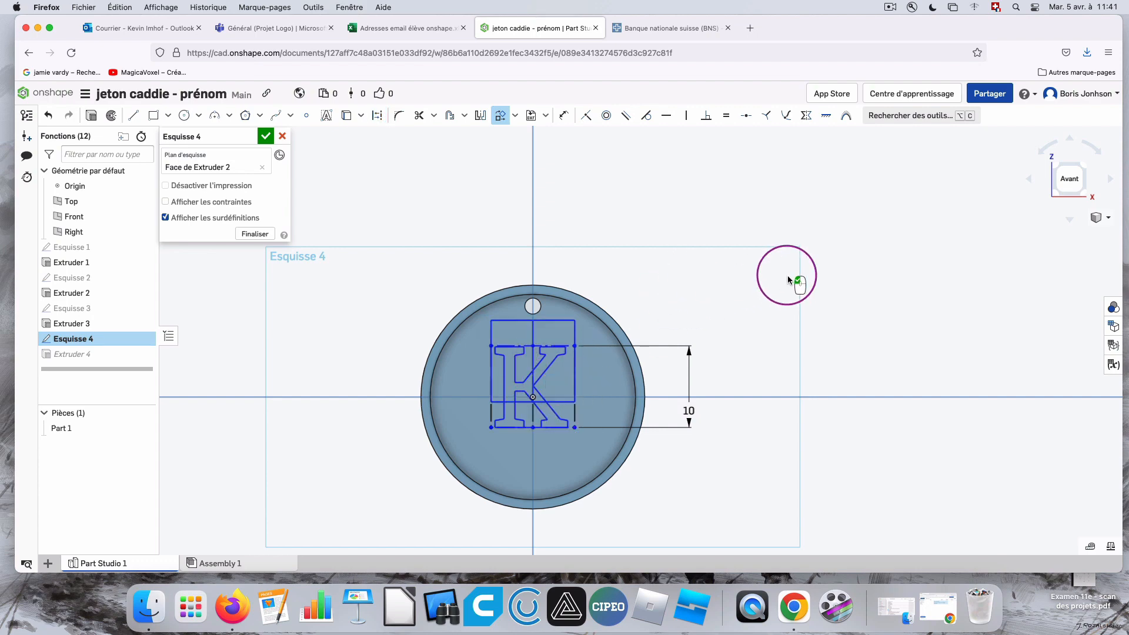
Set the height dimension of the letter K to 5 mm.
{"action": "mouse_move", "coordinate": [806, 271]}
{"action": "right_mouse_down"}
{"action": "mouse_move", "coordinate": [817, 251]}
{"action": "mouse_move", "coordinate": [878, 263]}
{"action": "mouse_move", "coordinate": [894, 247]}
{"action": "right_mouse_up"}
{"action": "left_click", "coordinate": [1089, 181]}
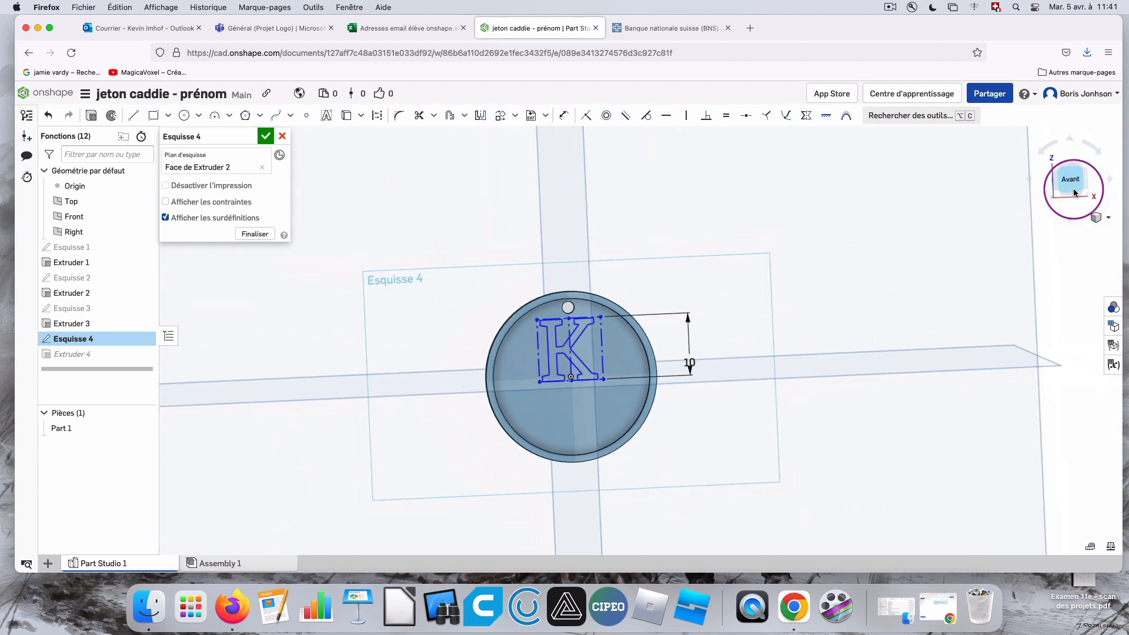
{"action": "scroll", "coordinate": [664, 315], "scroll_direction": "up", "scroll_amount": 5}
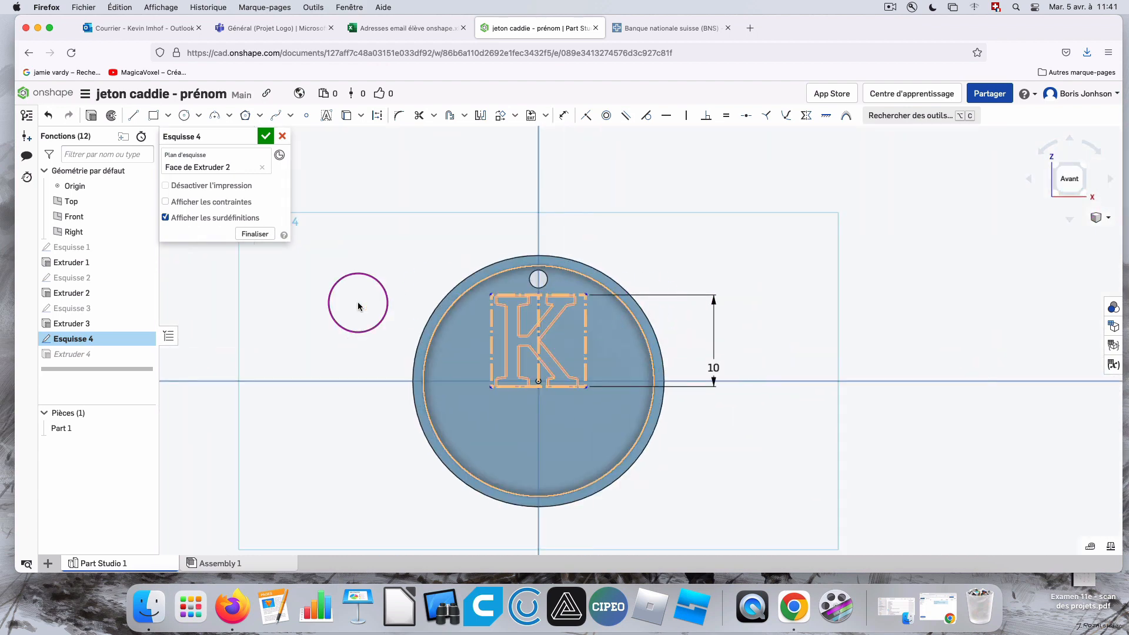
{"action": "left_click", "coordinate": [713, 369]}
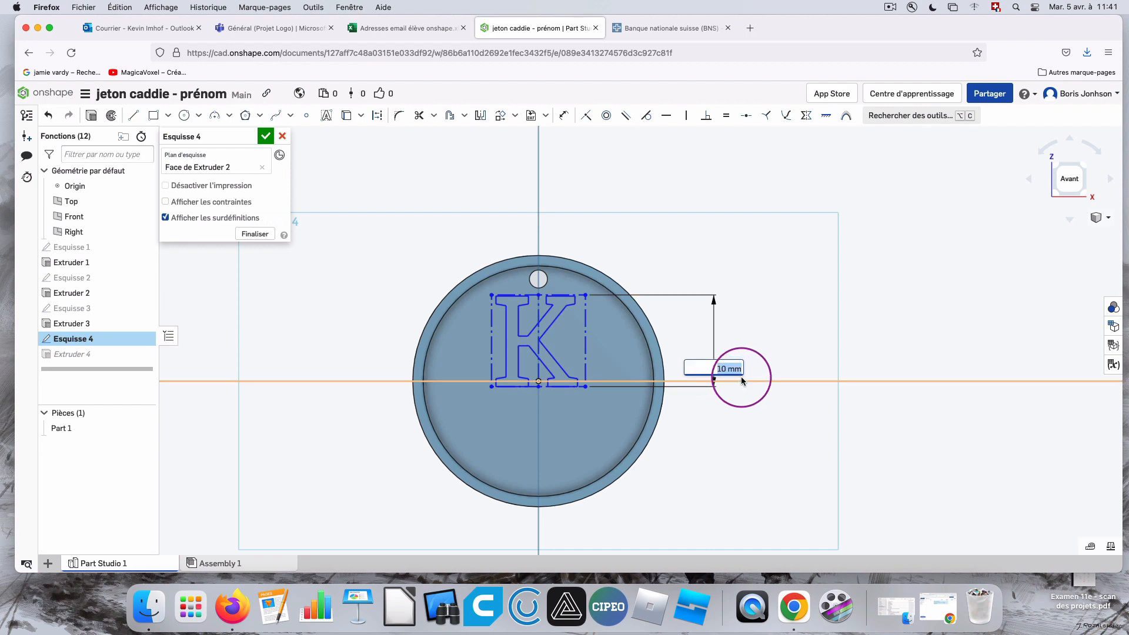
{"action": "key", "text": "Return"}
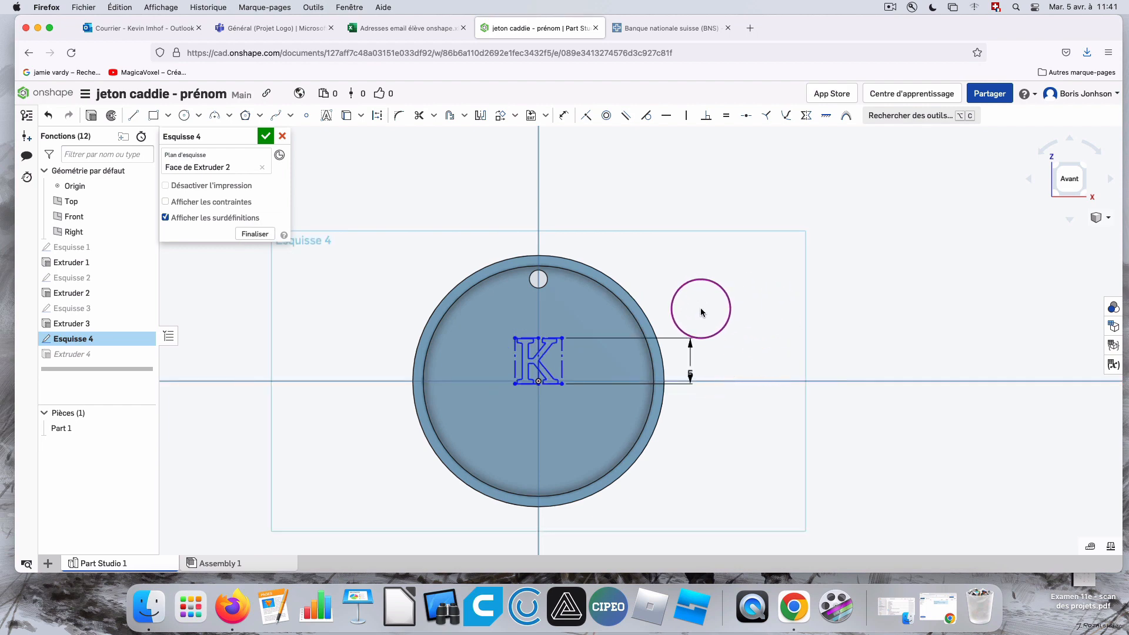
Move the letter K with Transform to the upper-left area of the token's recess, beside the small hole.
{"action": "left_click", "coordinate": [547, 338]}
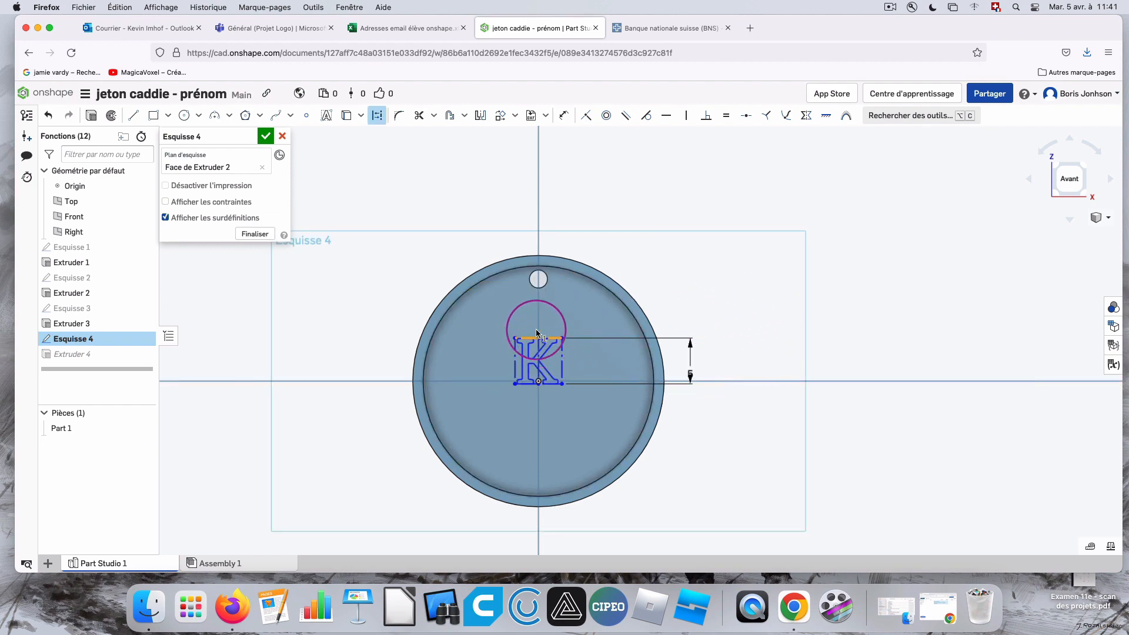
{"action": "left_click", "coordinate": [500, 115]}
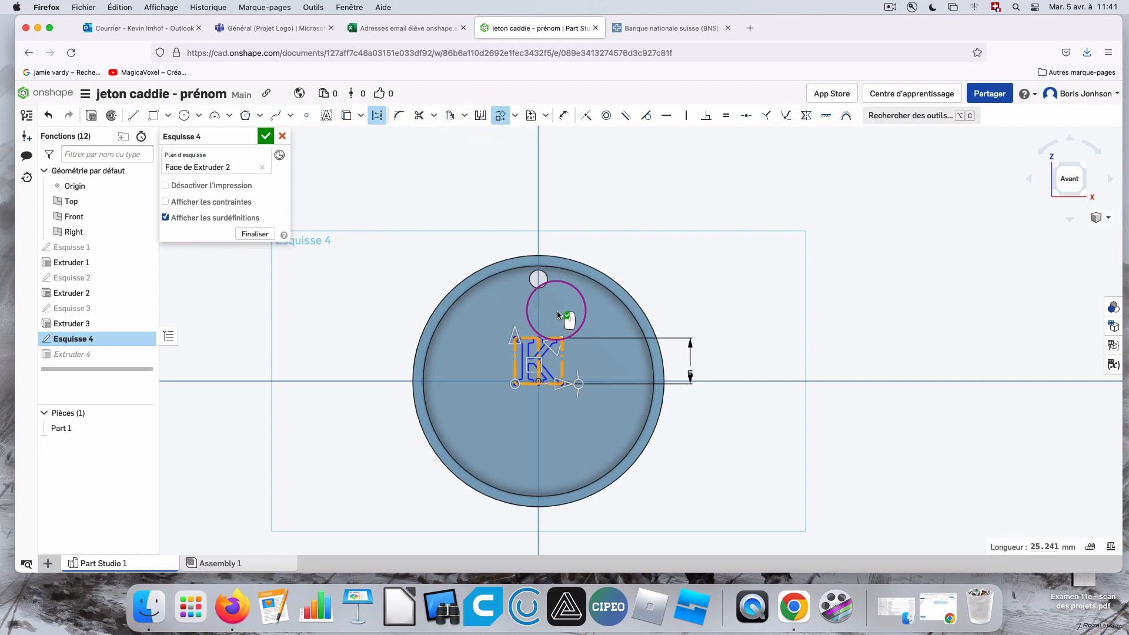
{"action": "left_click_drag", "start_coordinate": [533, 352], "coordinate": [491, 325]}
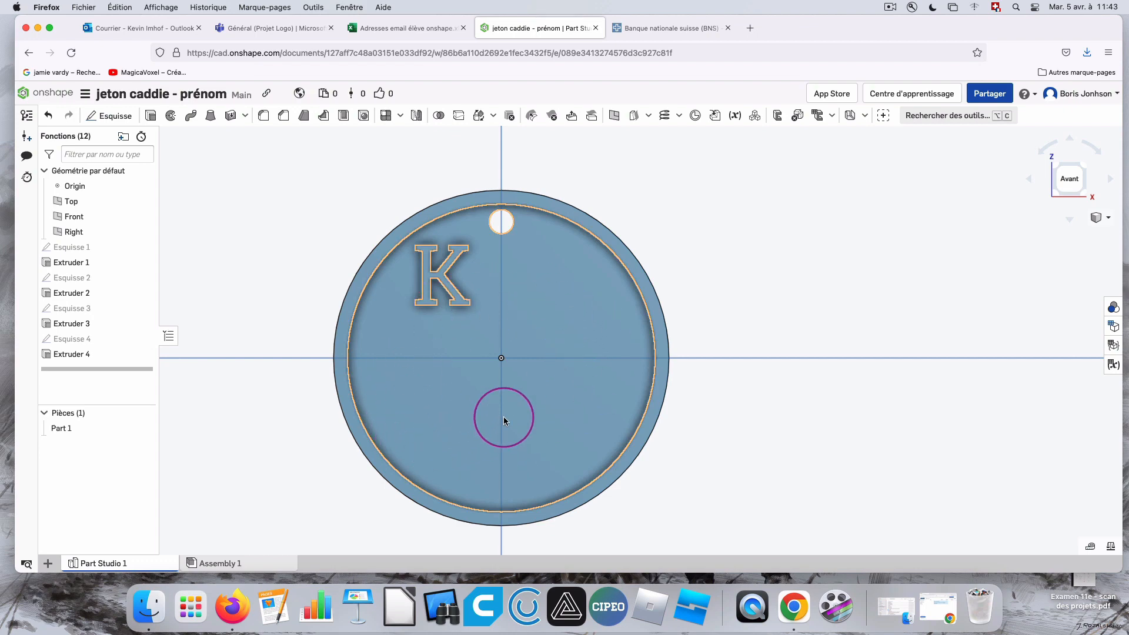
Switch to the browser page about Swiss coins and run a web search for "pikachu" from there.
{"action": "left_click", "coordinate": [694, 29]}
{"action": "left_click", "coordinate": [489, 58]}
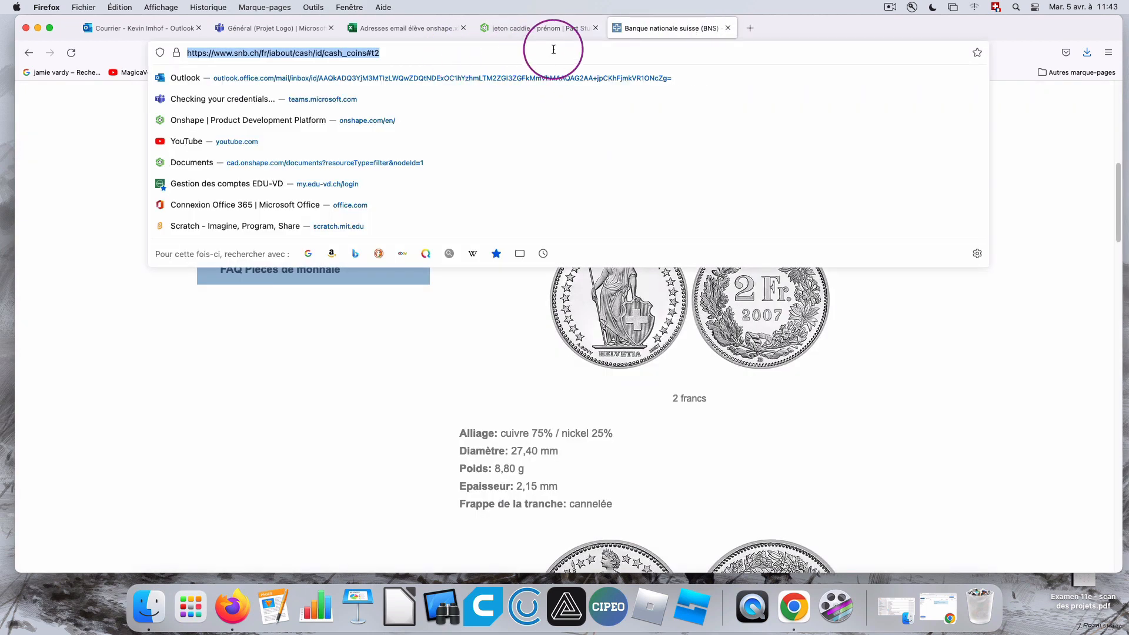
{"action": "type", "text": "pi"}
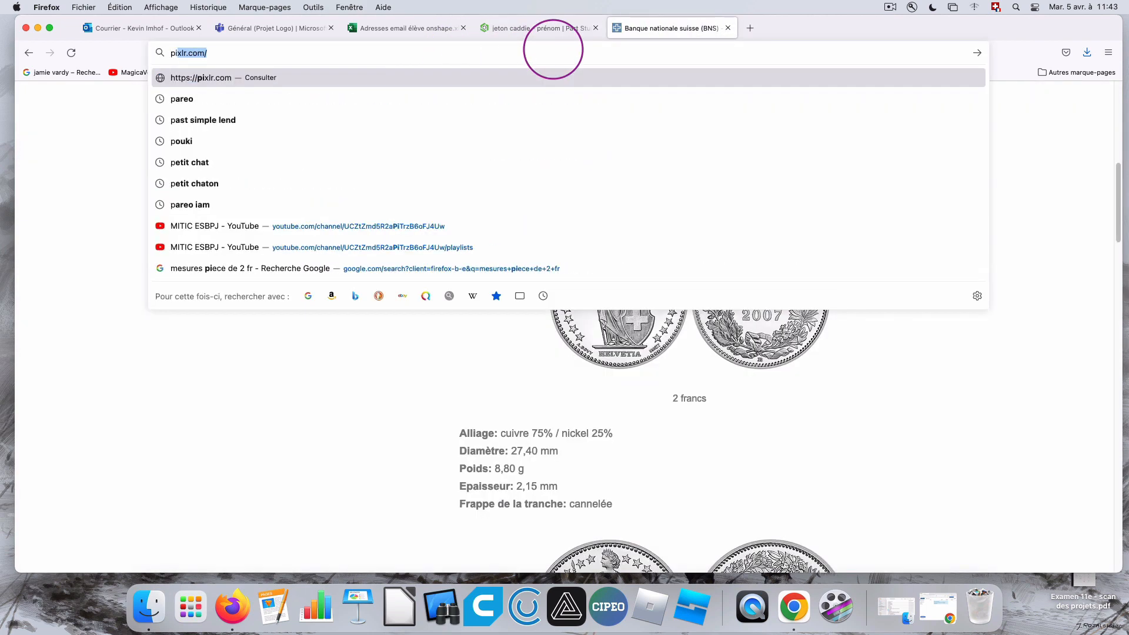
{"action": "type", "text": "kachu"}
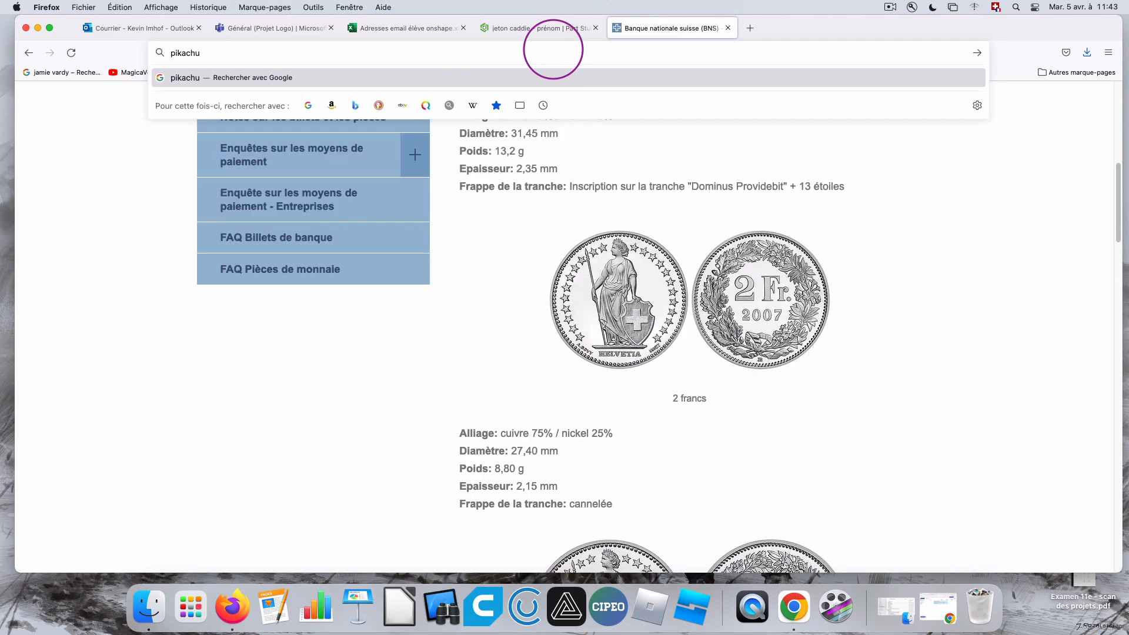
{"action": "key", "text": "Return"}
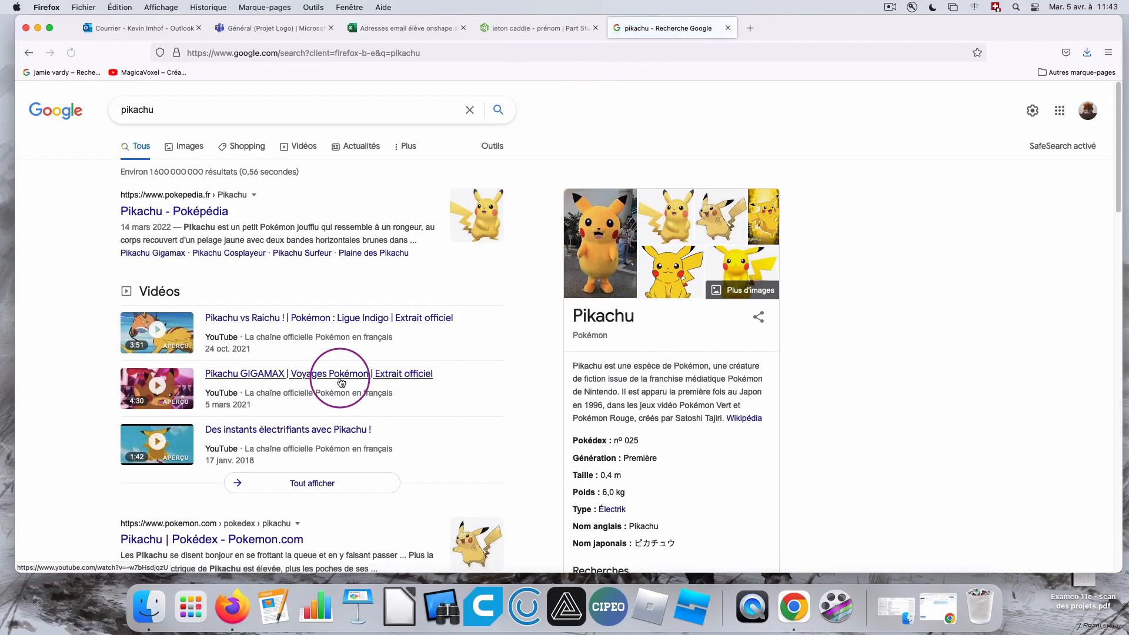
Go to the image results for Pikachu and open the "Pikachu | Pokédex" picture from pokemon.com.
{"action": "scroll", "coordinate": [481, 387], "scroll_direction": "down", "scroll_amount": 5}
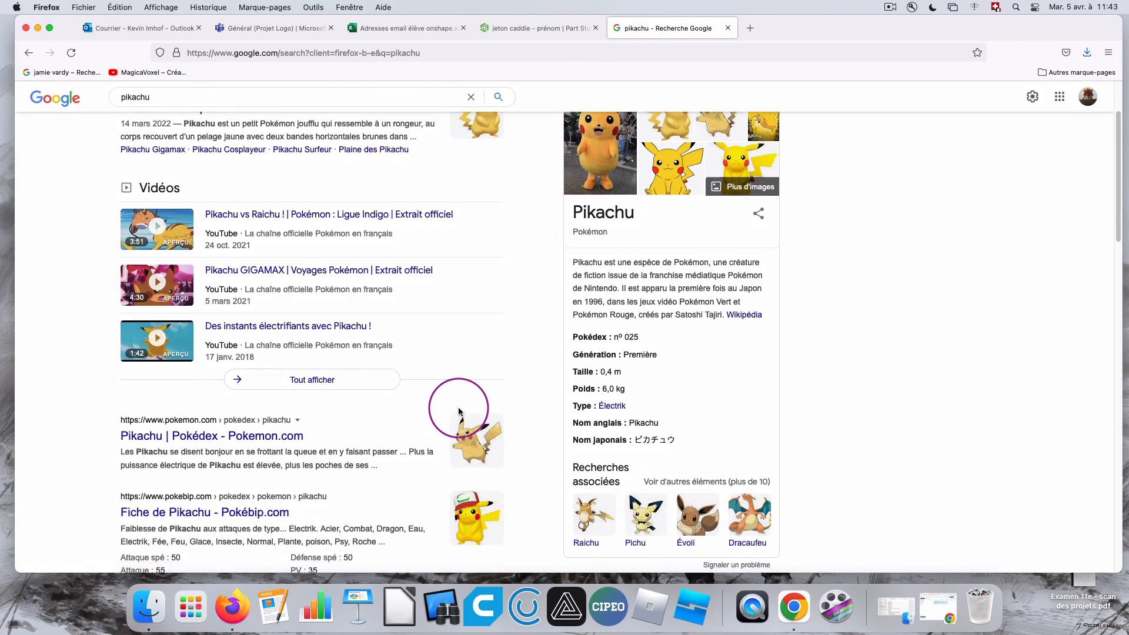
{"action": "scroll", "coordinate": [463, 406], "scroll_direction": "up", "scroll_amount": 4}
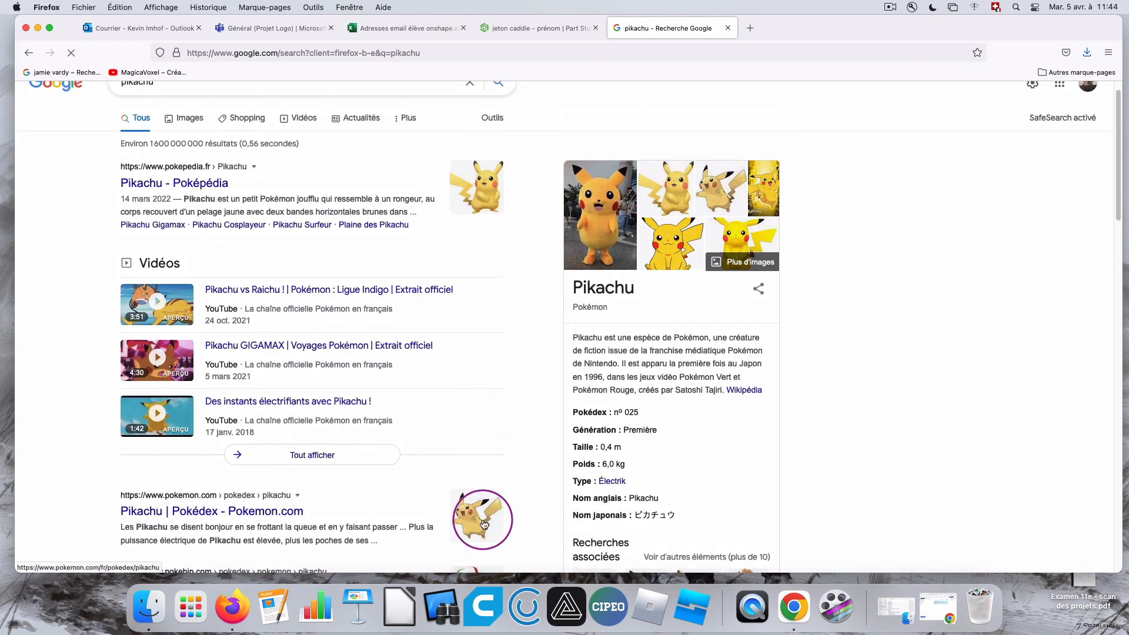
{"action": "left_click", "coordinate": [706, 210]}
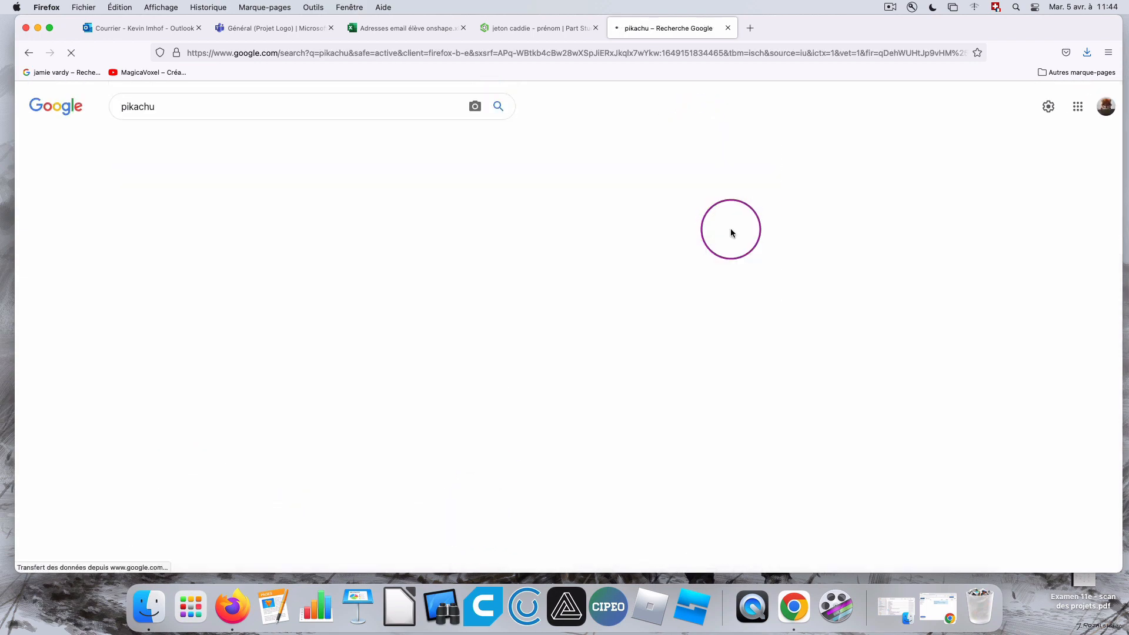
{"action": "scroll", "coordinate": [353, 320], "scroll_direction": "down", "scroll_amount": 3}
{"action": "left_click", "coordinate": [265, 455]}
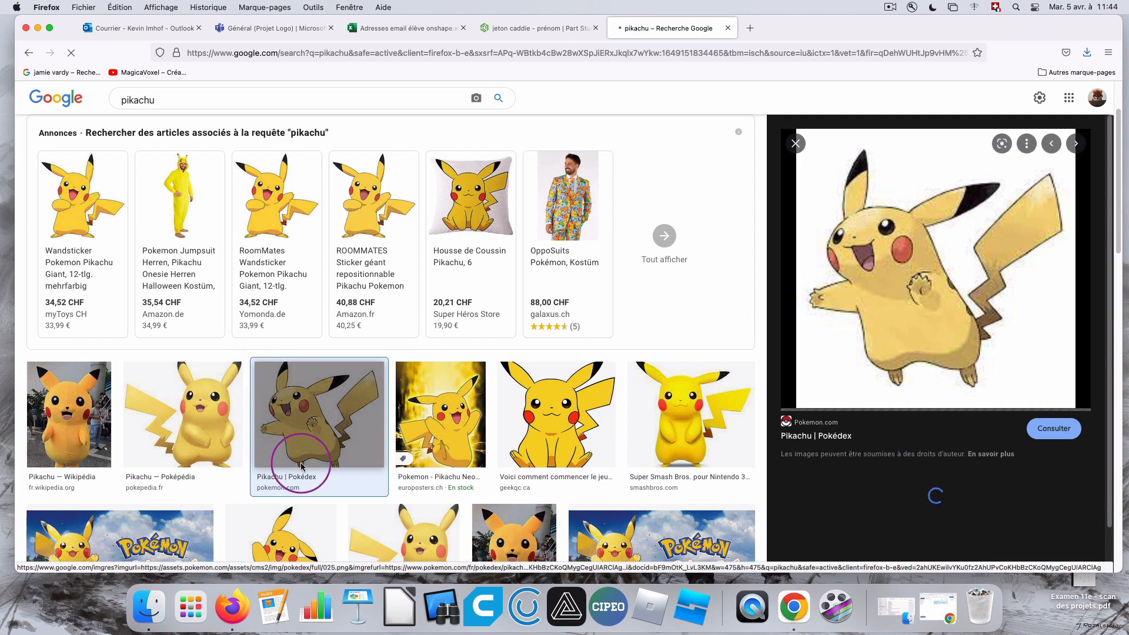
Save the enlarged Pikachu picture to the Bureau folder as a PNG image named 025.
{"action": "right_click", "coordinate": [918, 267]}
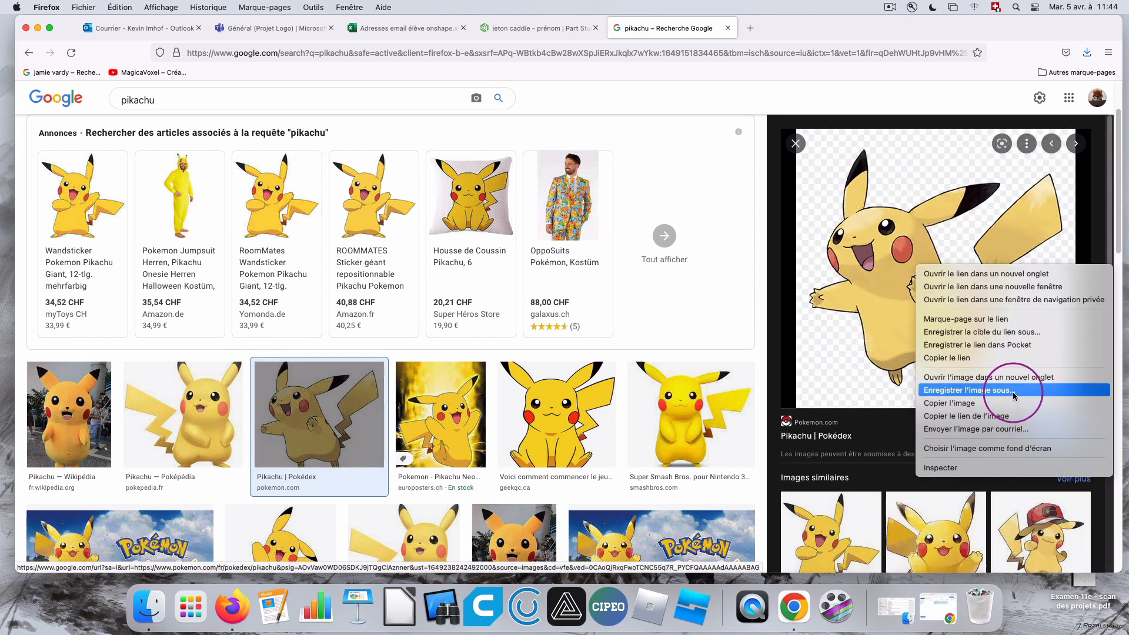
{"action": "left_click", "coordinate": [1003, 391]}
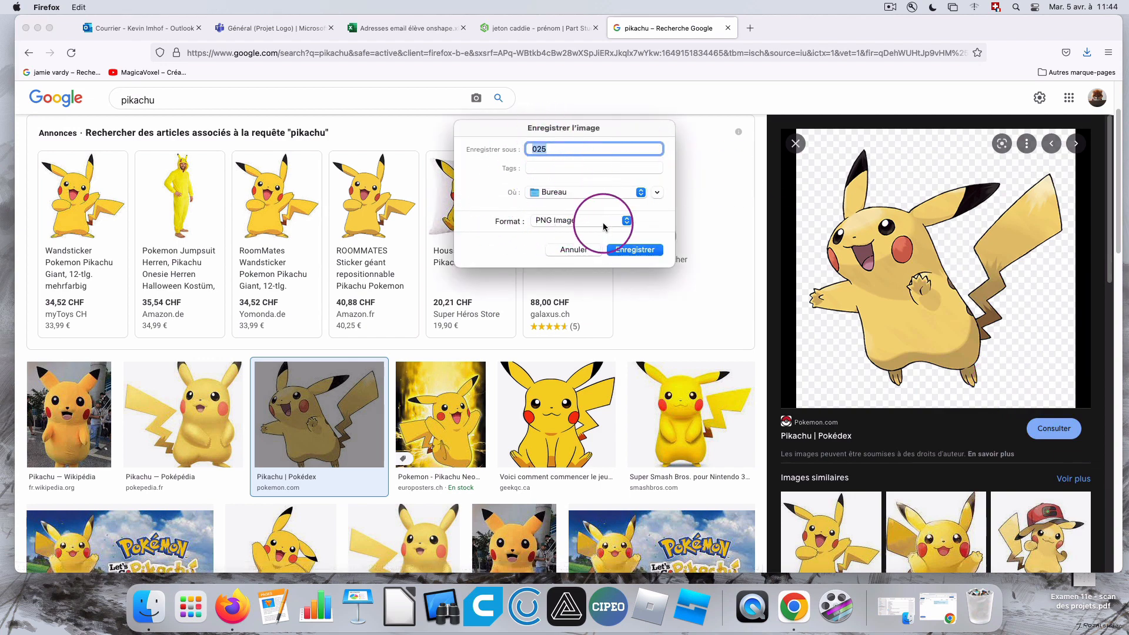
{"action": "left_click", "coordinate": [632, 250]}
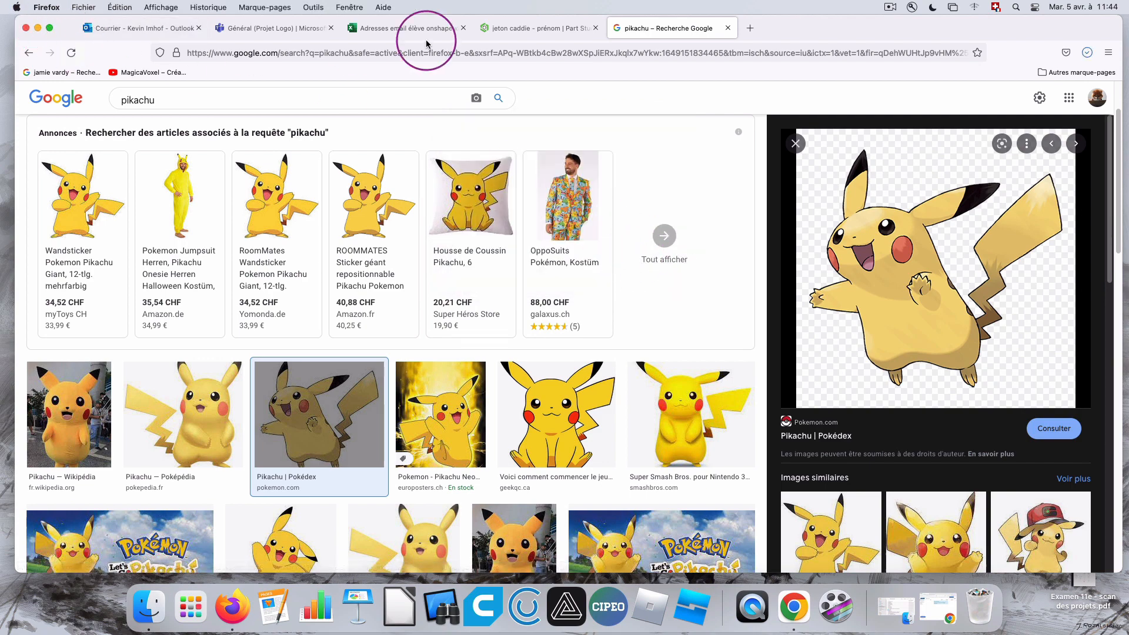
Switch back to the Onshape token document, create a new sketch on the recess floor and reopen it for editing.
{"action": "left_click", "coordinate": [517, 29]}
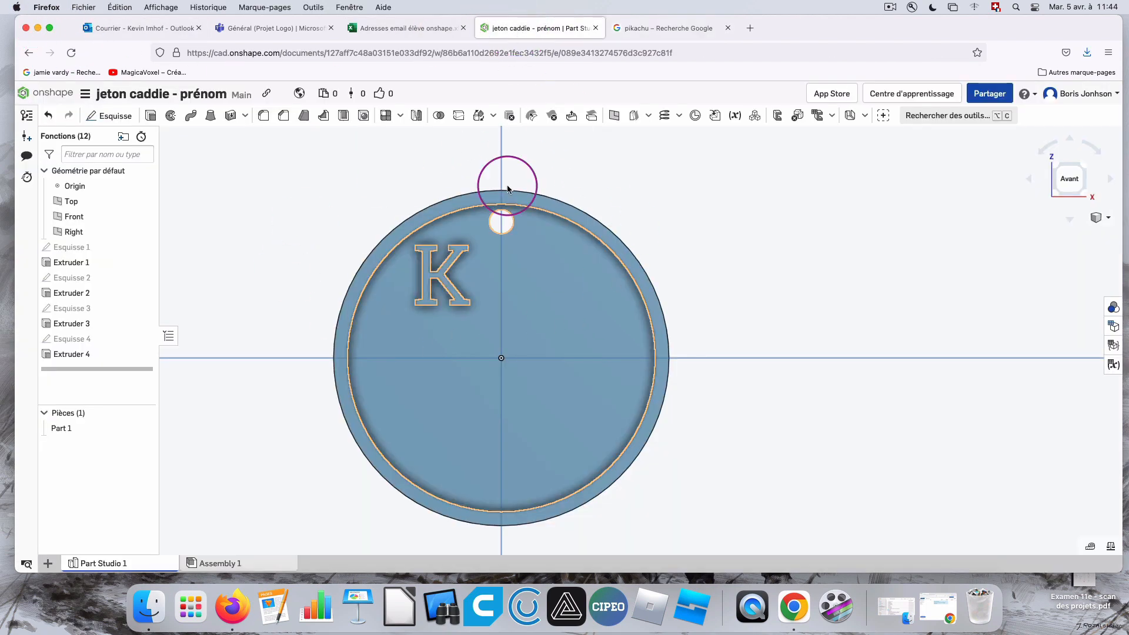
{"action": "left_click", "coordinate": [115, 117]}
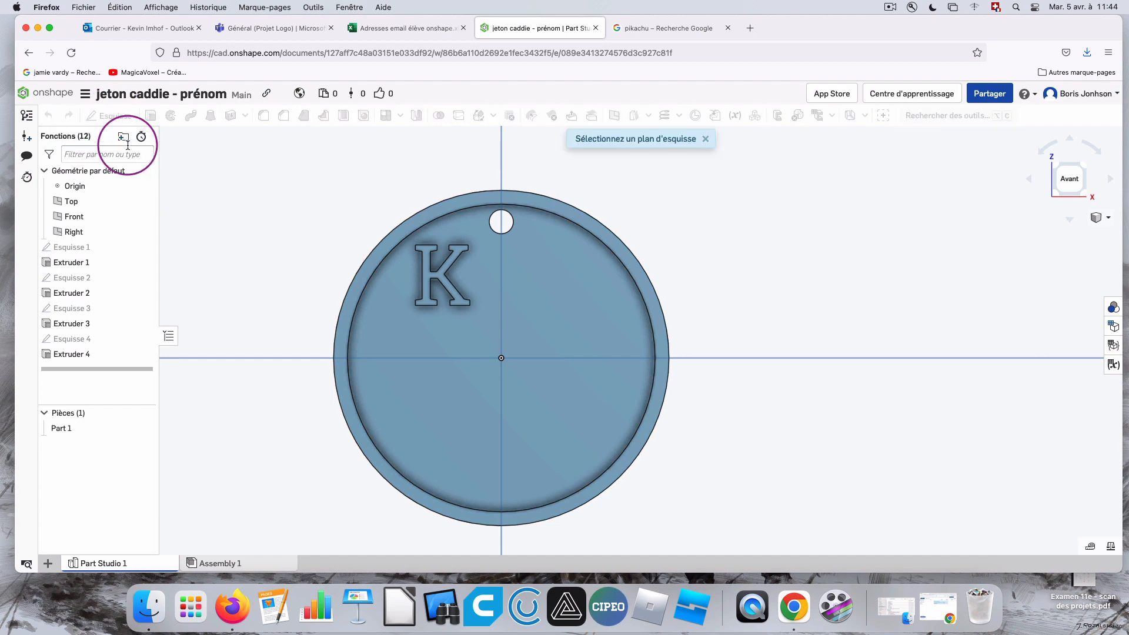
{"action": "left_click", "coordinate": [501, 360]}
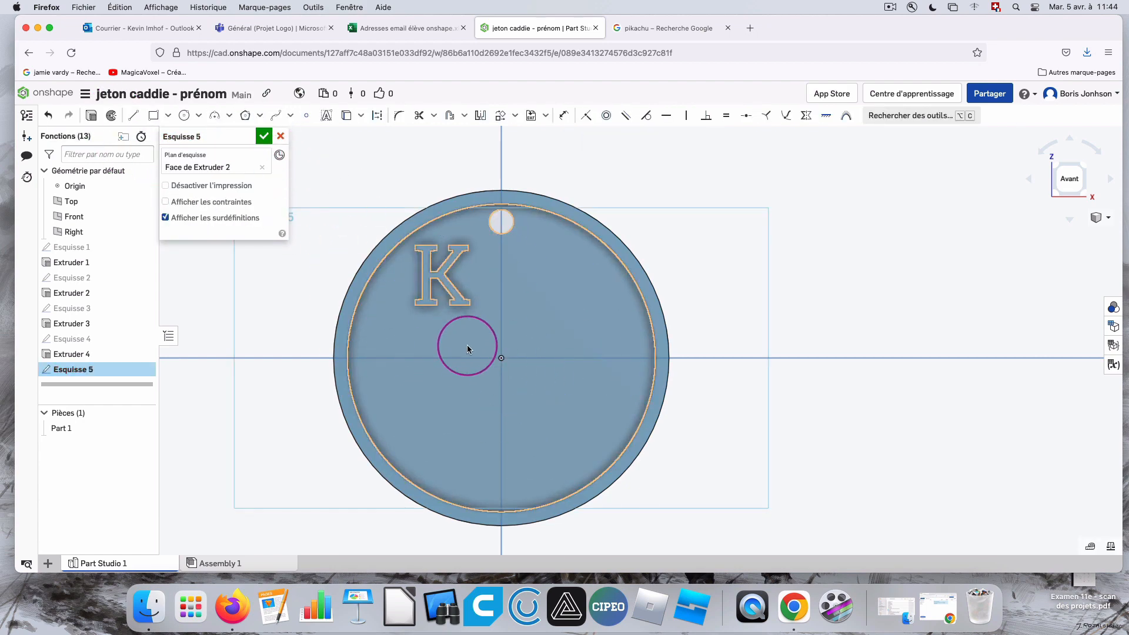
{"action": "left_click", "coordinate": [261, 143]}
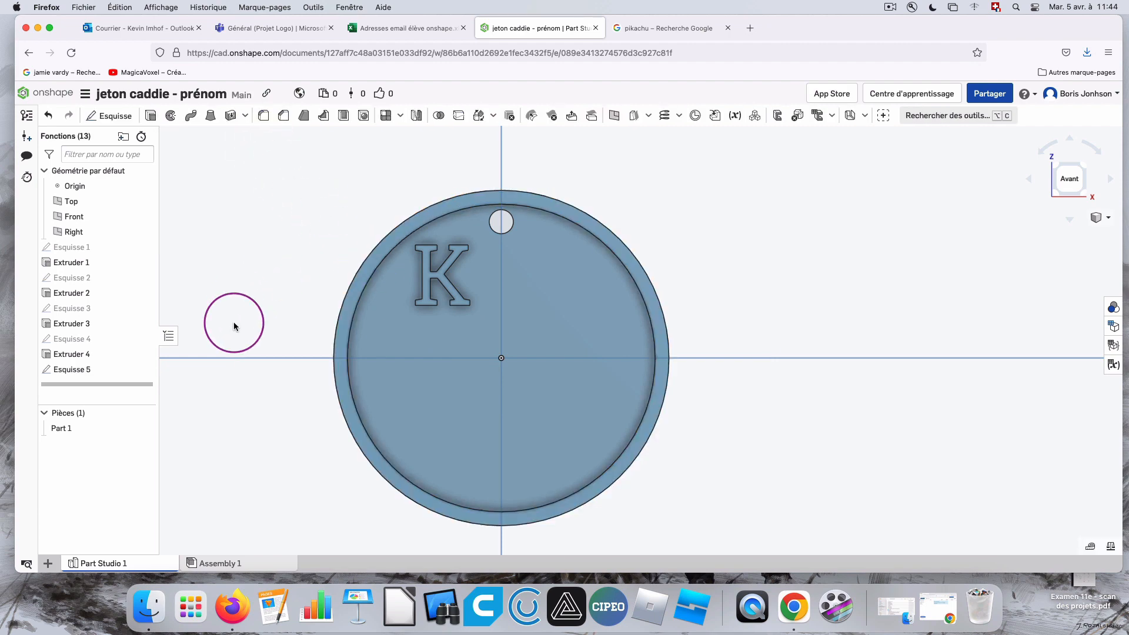
{"action": "double_click", "coordinate": [84, 371]}
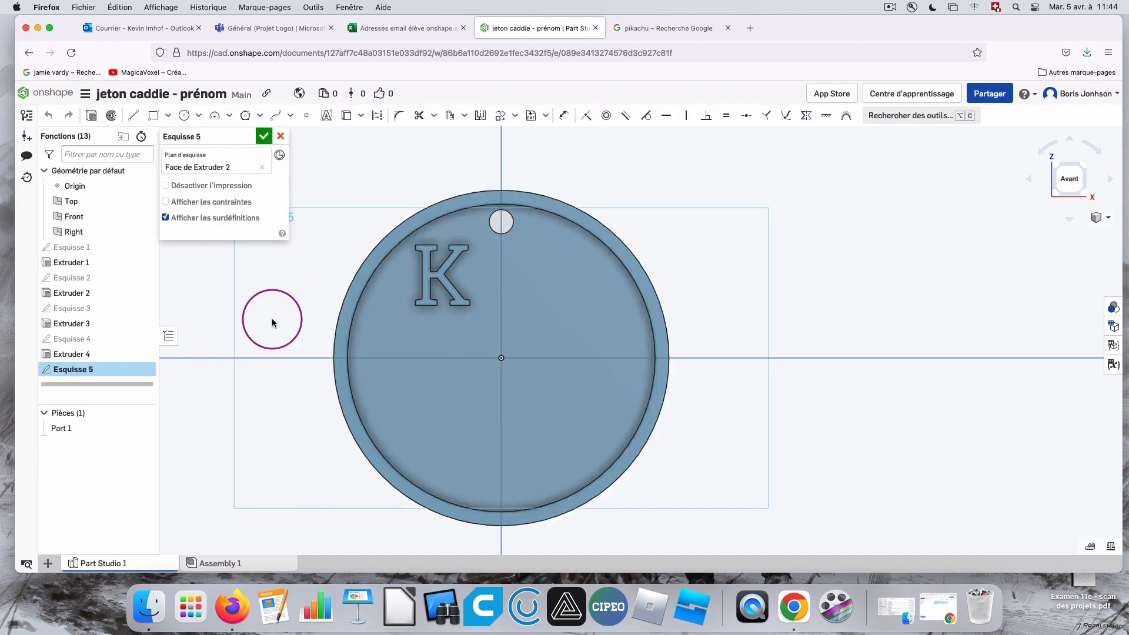
Start inserting an image in the sketch and import 025.png from the Bureau folder into the document.
{"action": "left_click", "coordinate": [546, 117]}
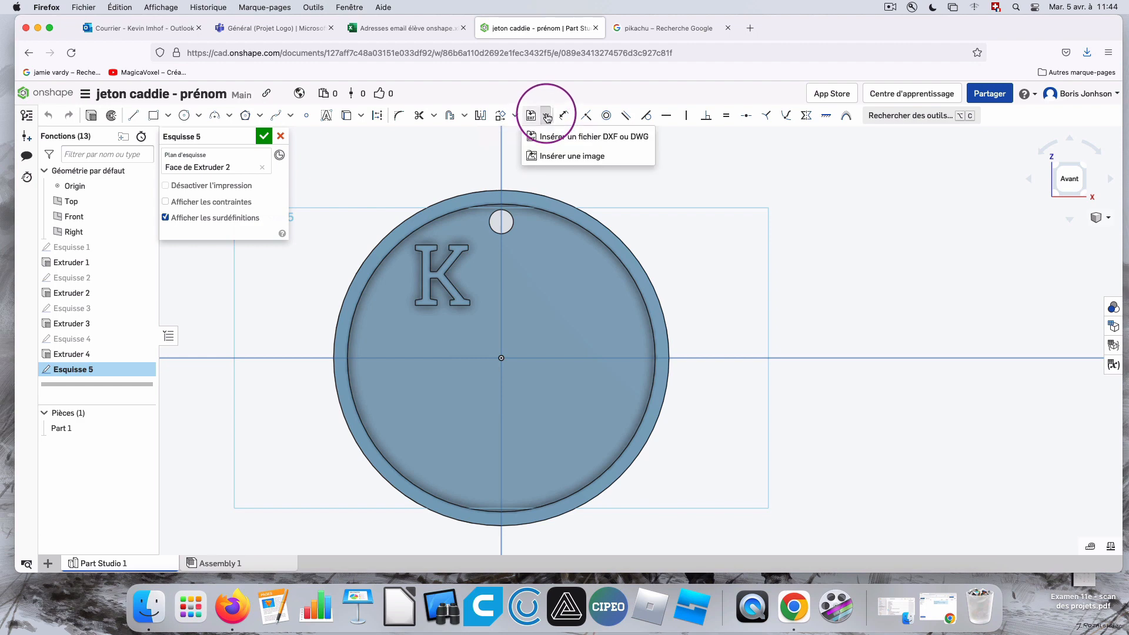
{"action": "left_click", "coordinate": [569, 157]}
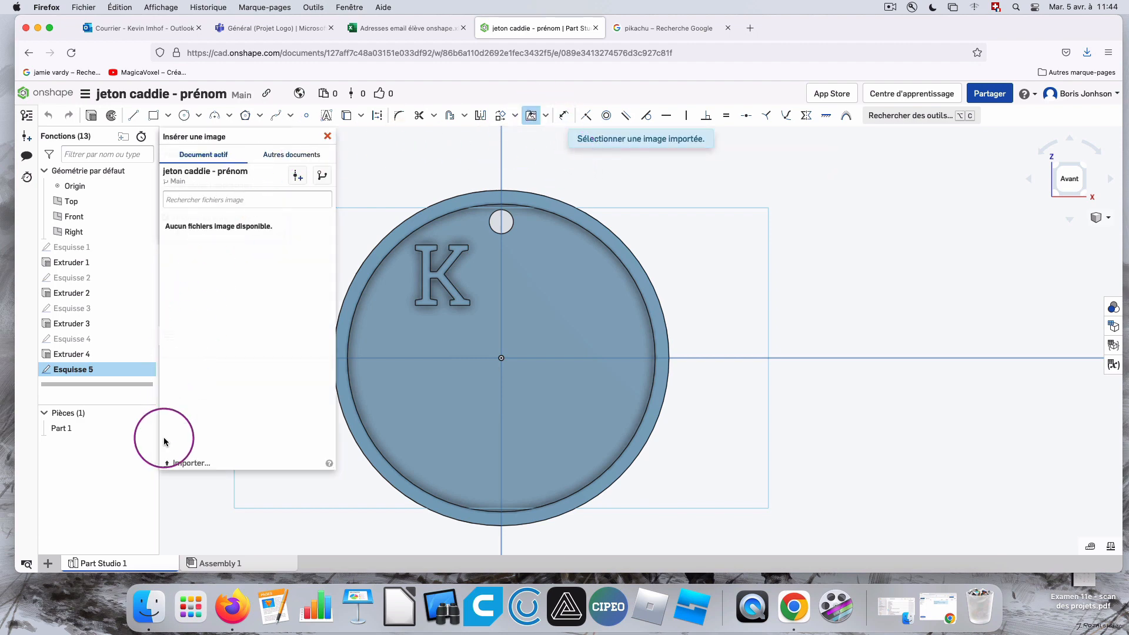
{"action": "left_click", "coordinate": [194, 463]}
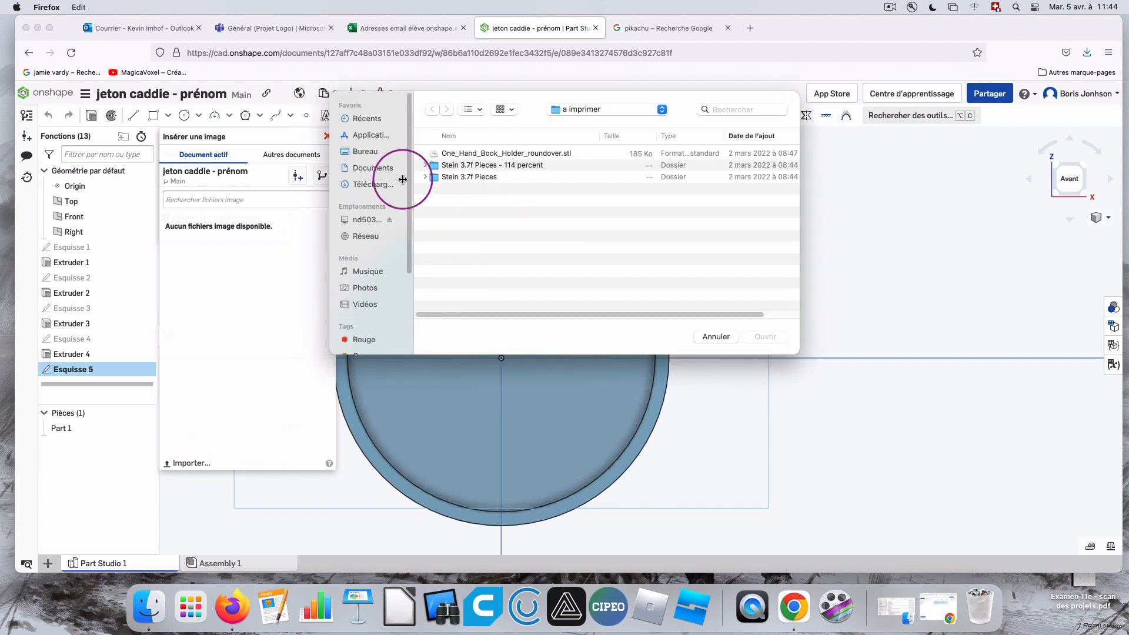
{"action": "left_click", "coordinate": [365, 153]}
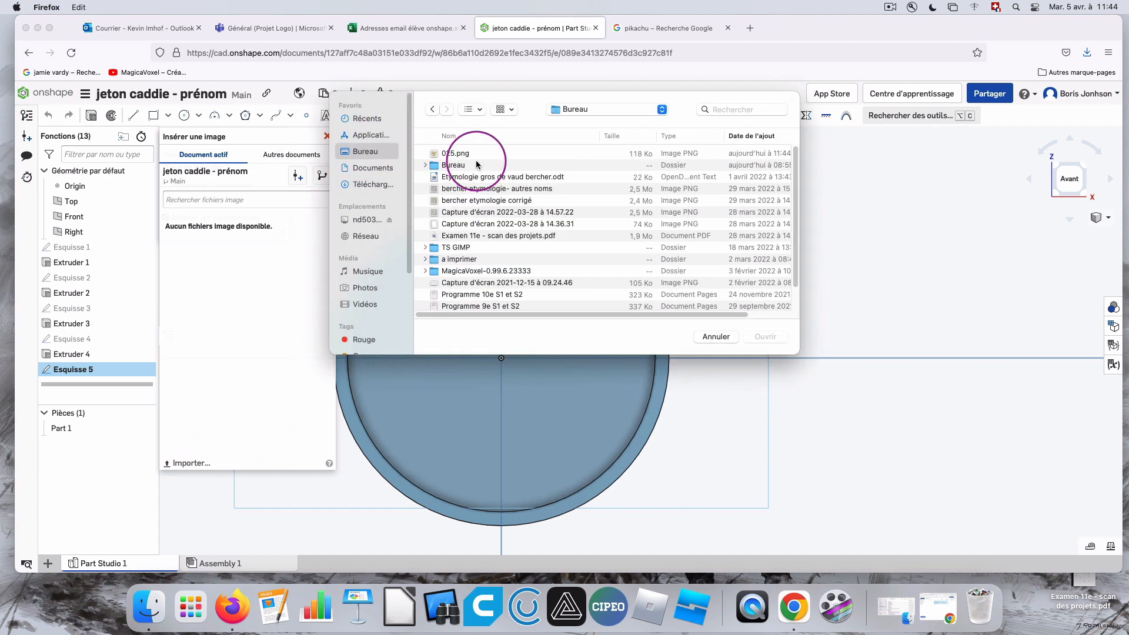
{"action": "left_click", "coordinate": [476, 154]}
{"action": "left_click", "coordinate": [766, 337]}
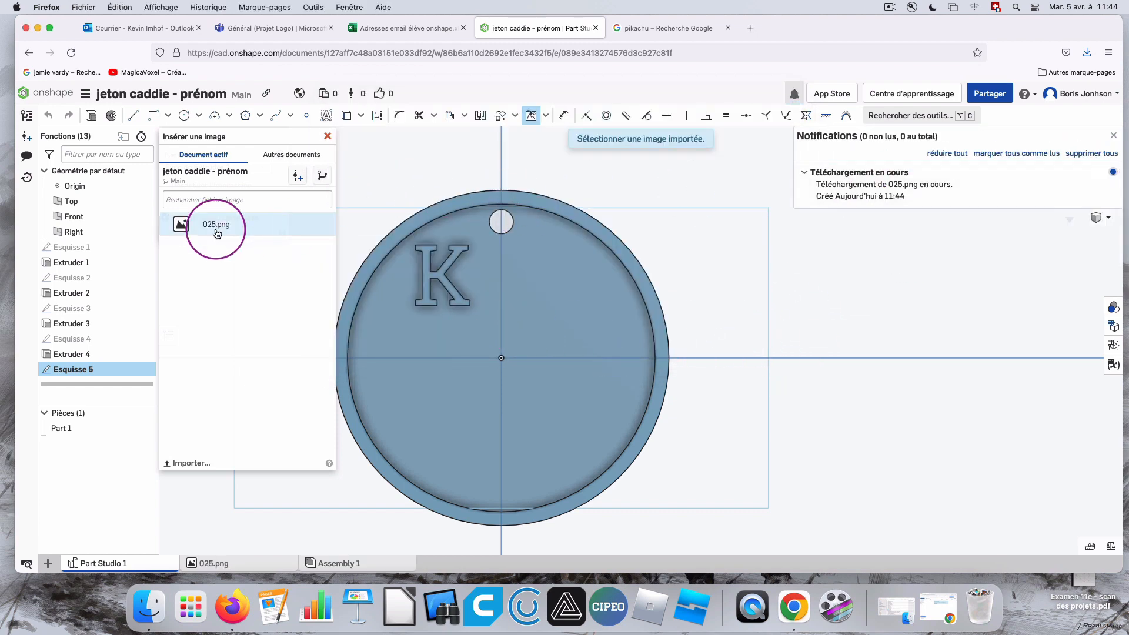
Insert 025.png into the sketch, drawing its image rectangle below the letter K over the lower part of the token.
{"action": "left_click", "coordinate": [195, 225]}
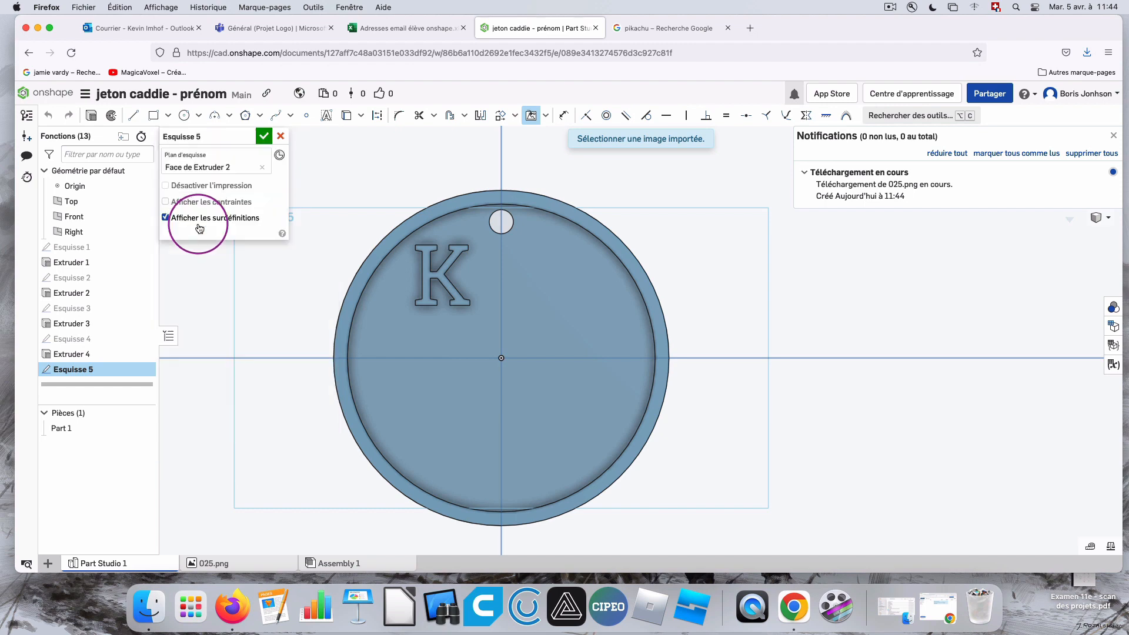
{"action": "left_click", "coordinate": [395, 329]}
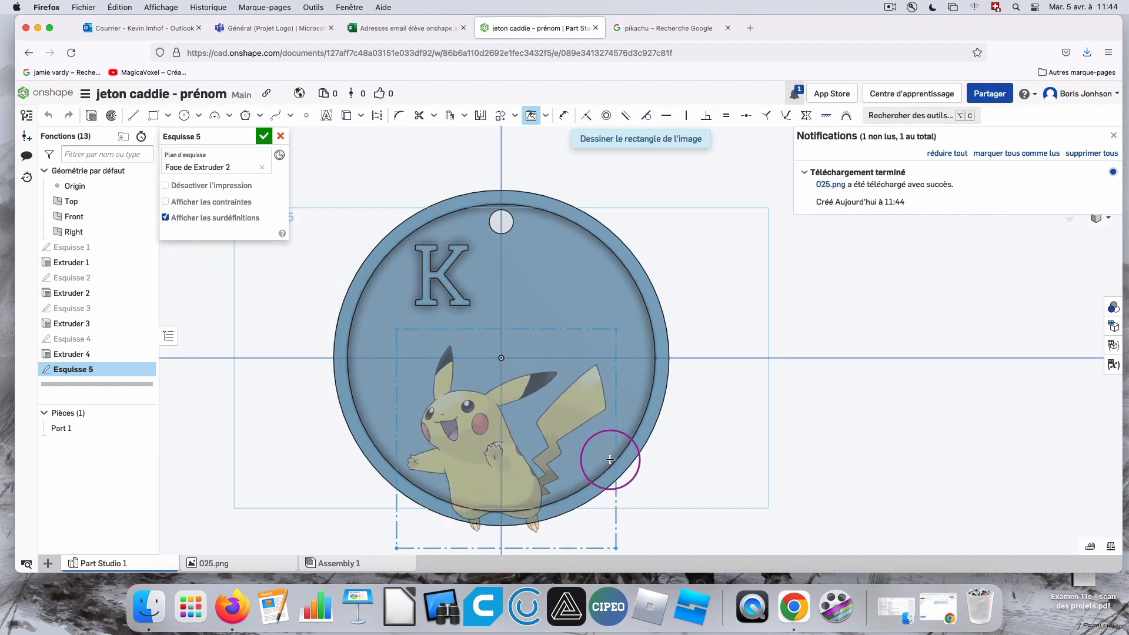
{"action": "left_click", "coordinate": [584, 441]}
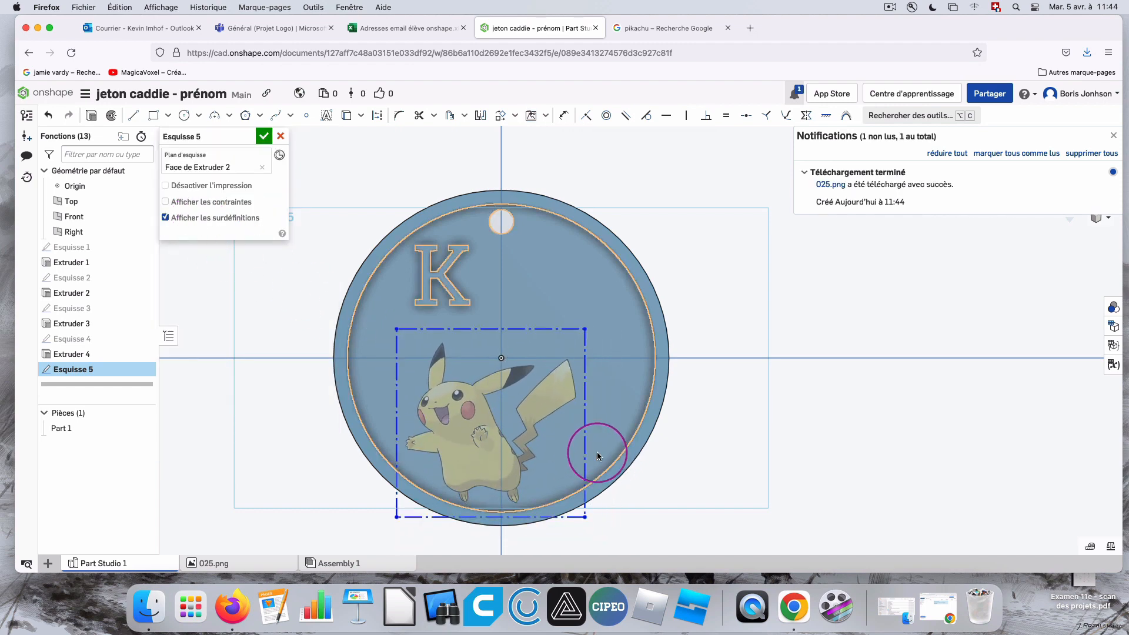
Reposition the Pikachu image with Transform so the character sits inside the recess, below and to the right of the K.
{"action": "left_click", "coordinate": [500, 116]}
{"action": "left_click", "coordinate": [482, 330]}
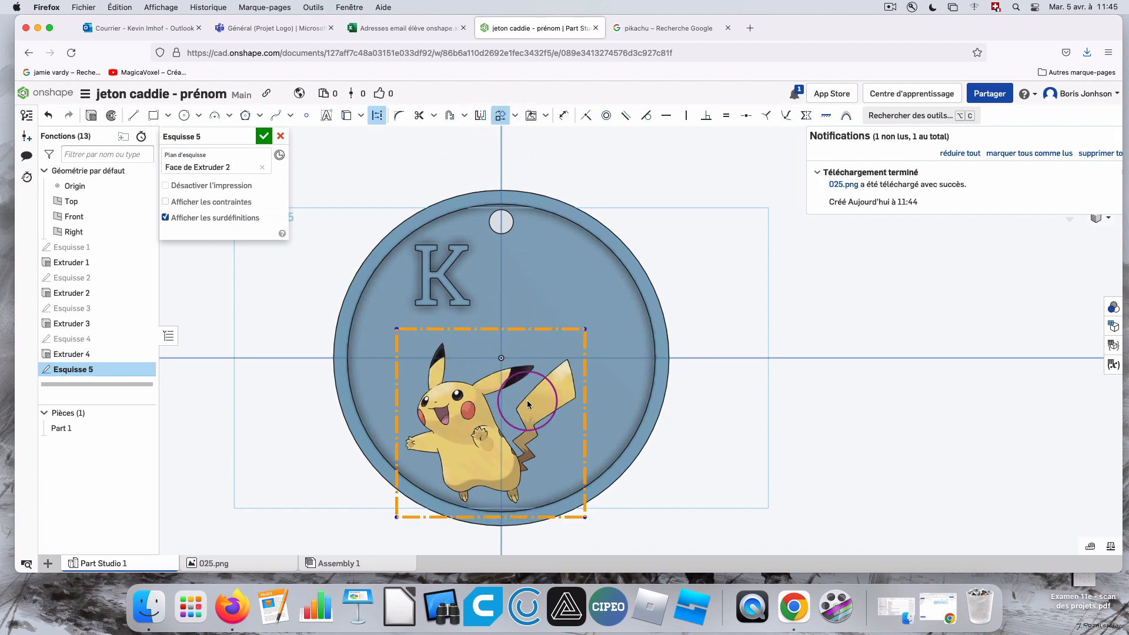
{"action": "left_click_drag", "start_coordinate": [622, 464], "coordinate": [648, 451]}
{"action": "left_click", "coordinate": [752, 343]}
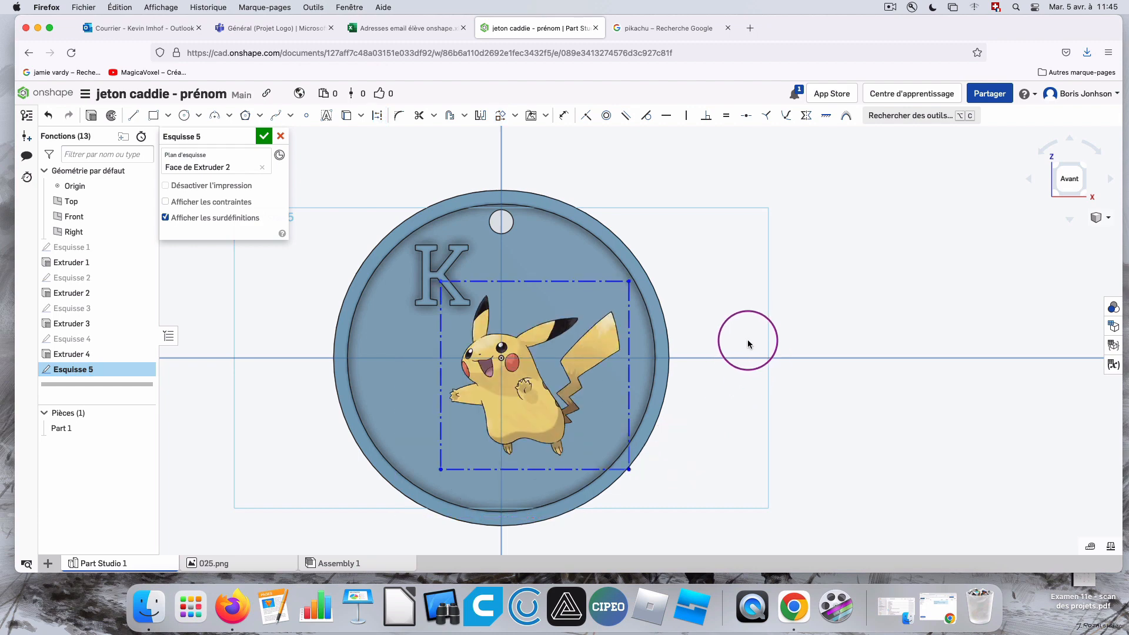
{"action": "left_click", "coordinate": [535, 284]}
{"action": "left_click", "coordinate": [500, 115]}
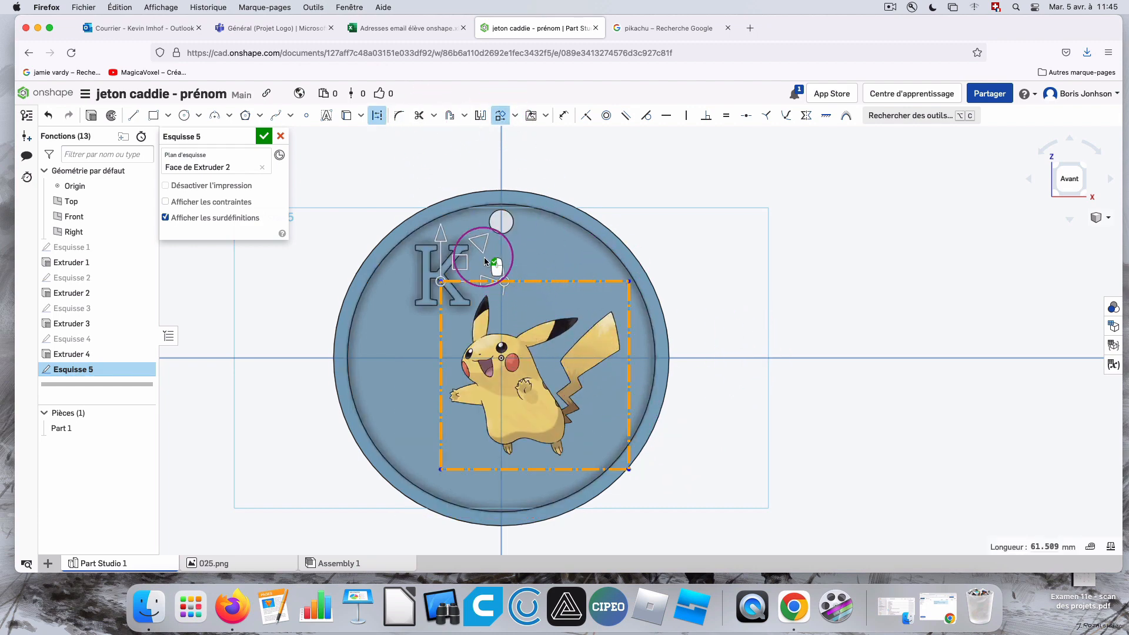
{"action": "left_click_drag", "start_coordinate": [457, 269], "coordinate": [446, 287]}
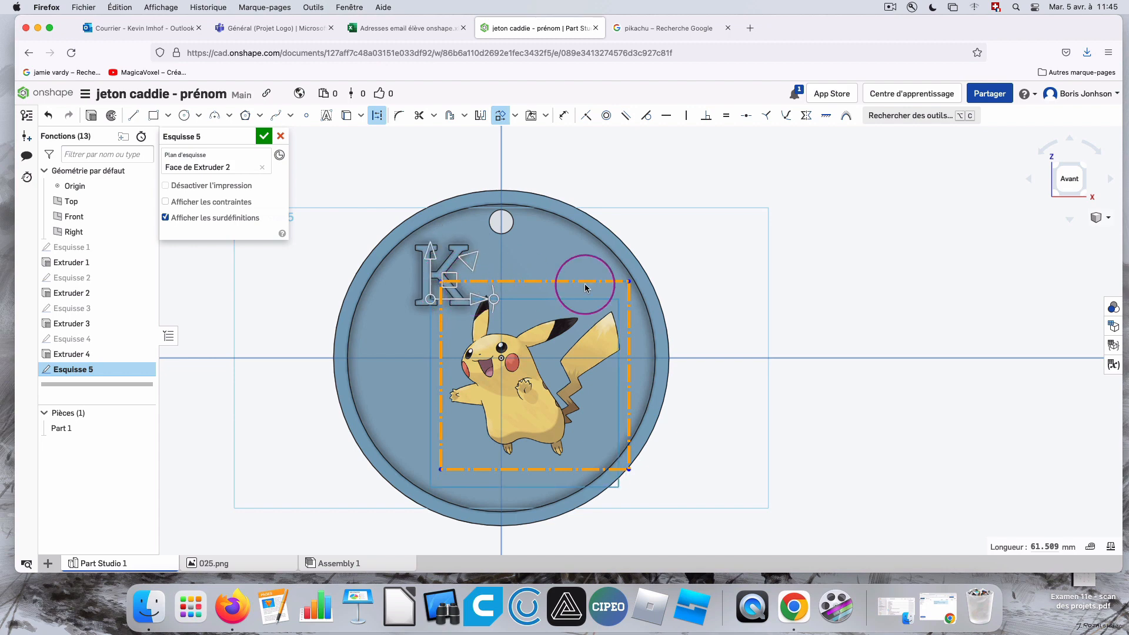
{"action": "left_click", "coordinate": [833, 259]}
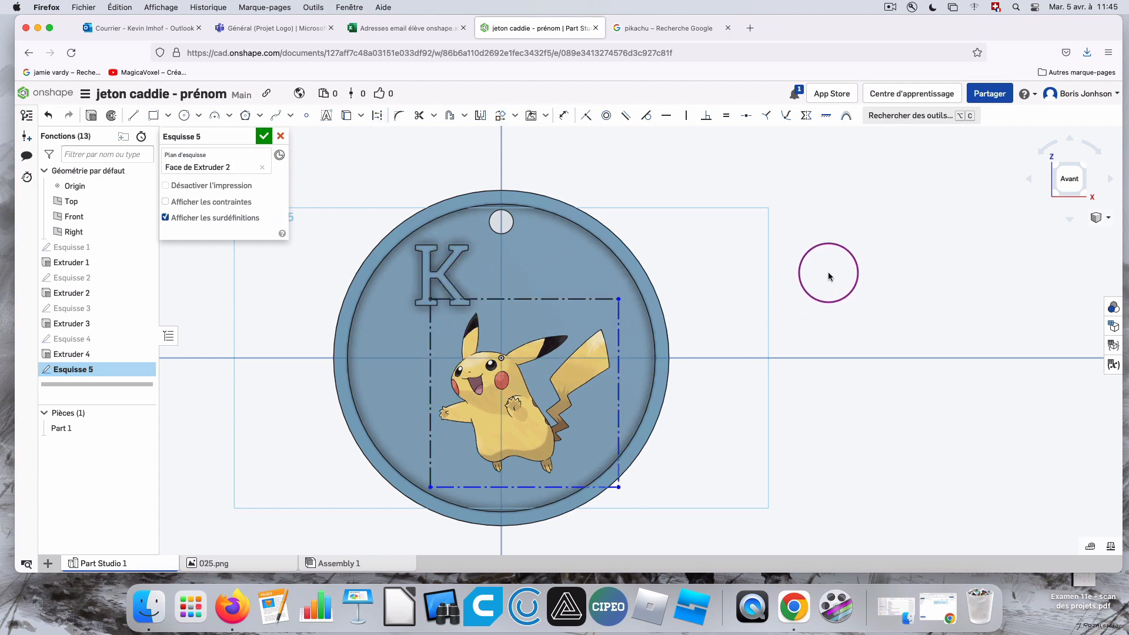
{"action": "mouse_move", "coordinate": [820, 277]}
{"action": "right_mouse_down"}
{"action": "mouse_move", "coordinate": [722, 275]}
{"action": "mouse_move", "coordinate": [832, 282]}
{"action": "right_mouse_up"}
{"action": "left_click", "coordinate": [1072, 178]}
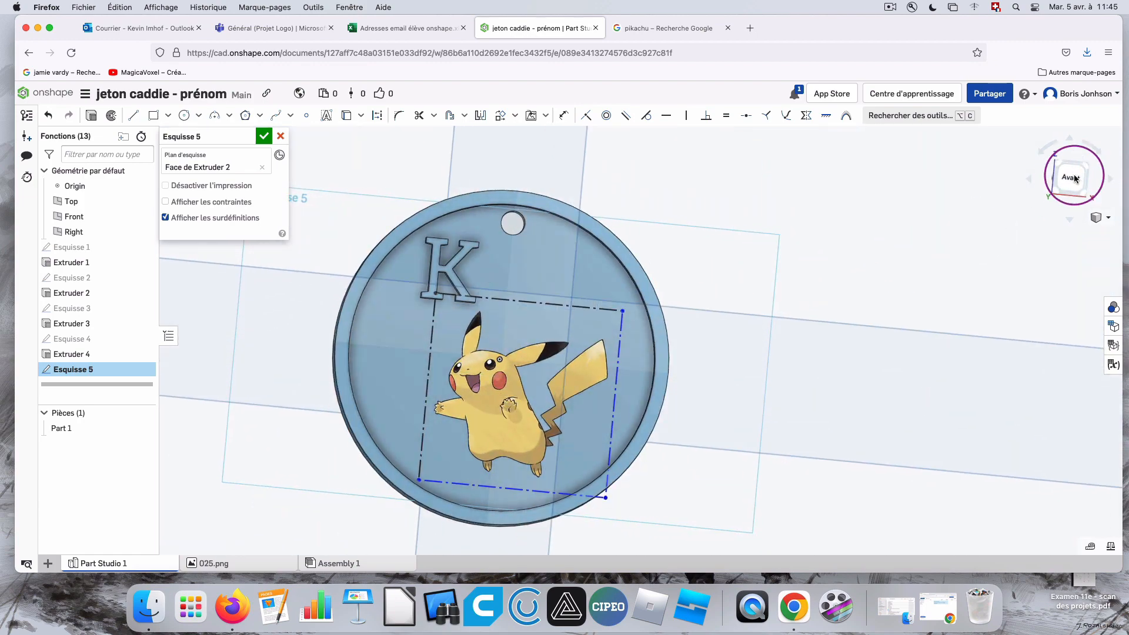
{"action": "scroll", "coordinate": [288, 292], "scroll_direction": "up", "scroll_amount": 3}
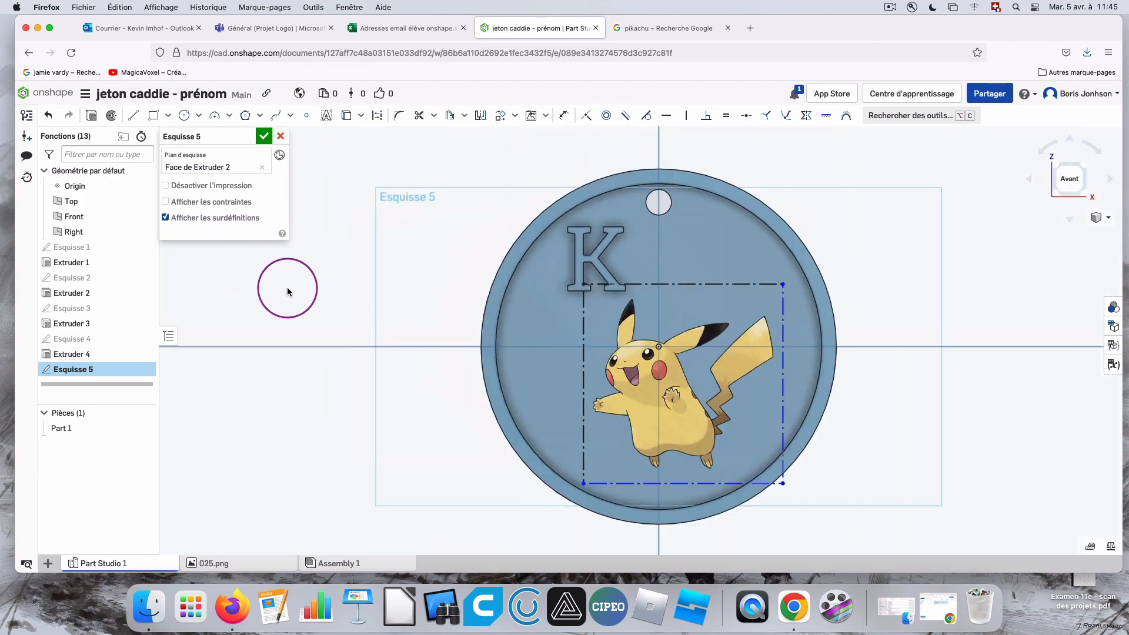
{"action": "scroll", "coordinate": [288, 289], "scroll_direction": "up", "scroll_amount": 3}
{"action": "scroll", "coordinate": [889, 329], "scroll_direction": "down", "scroll_amount": 4}
{"action": "scroll", "coordinate": [1070, 391], "scroll_direction": "up", "scroll_amount": 3}
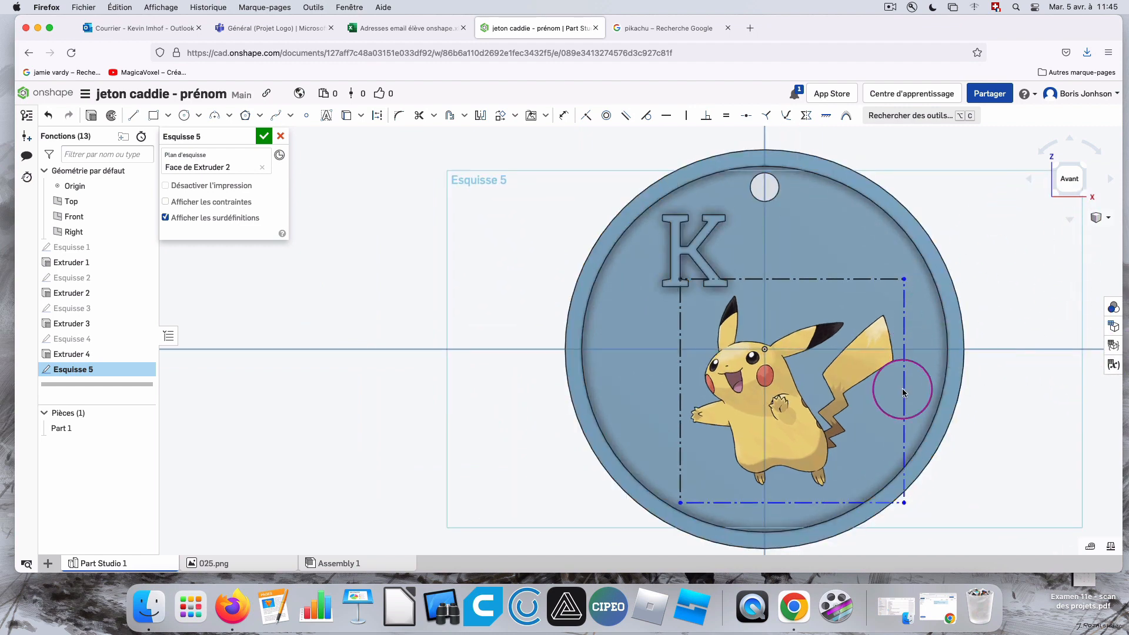
{"action": "mouse_move", "coordinate": [1001, 441]}
{"action": "right_mouse_down"}
{"action": "mouse_move", "coordinate": [978, 441]}
{"action": "mouse_move", "coordinate": [987, 439]}
{"action": "right_mouse_up"}
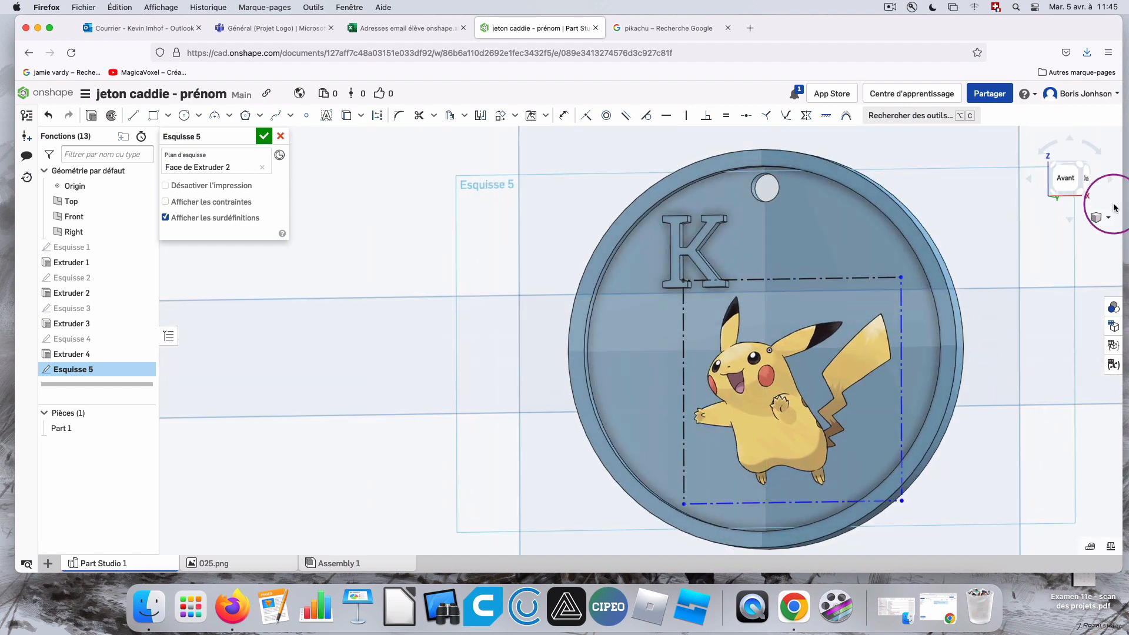
{"action": "left_click", "coordinate": [1075, 184]}
{"action": "scroll", "coordinate": [518, 338], "scroll_direction": "up", "scroll_amount": 5}
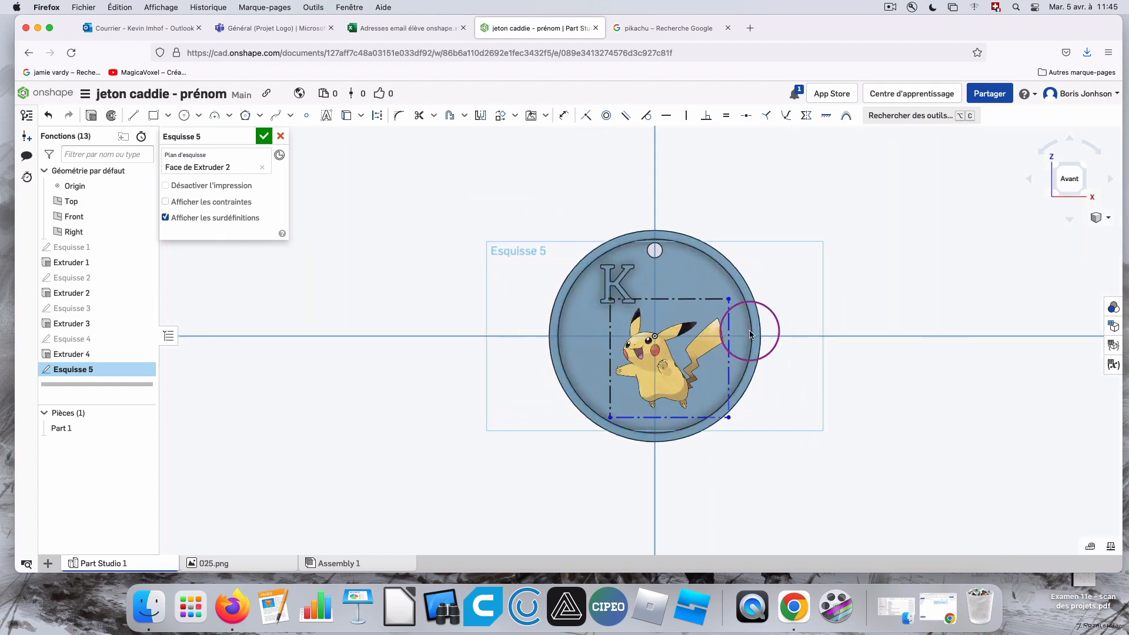
{"action": "scroll", "coordinate": [679, 329], "scroll_direction": "up", "scroll_amount": 5}
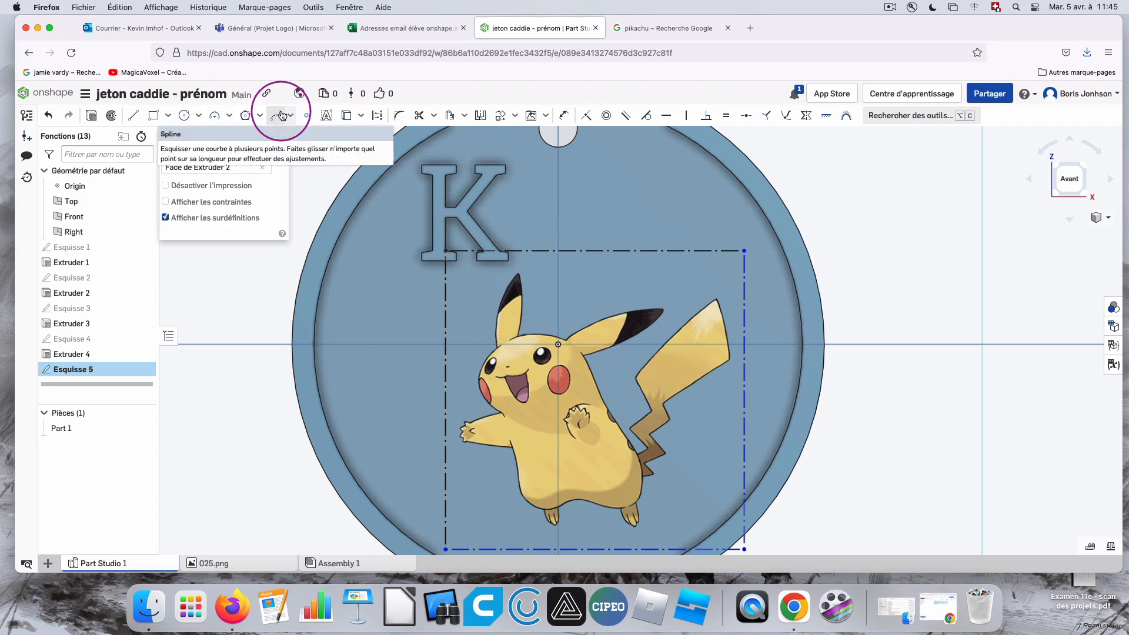
{"action": "left_click", "coordinate": [280, 116]}
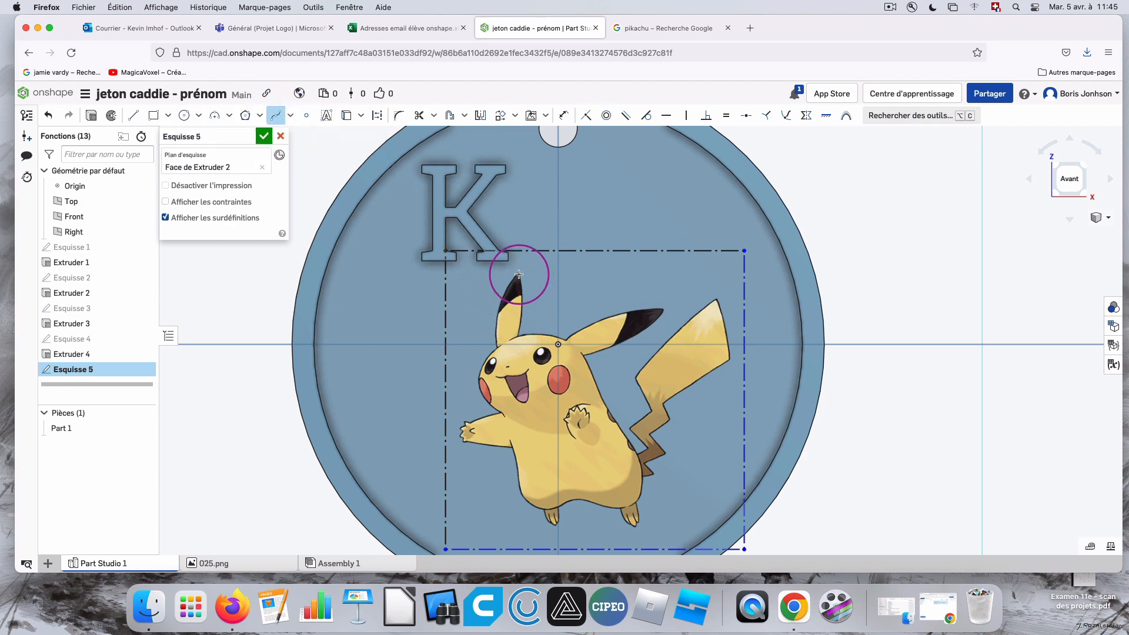
{"action": "left_click", "coordinate": [517, 336]}
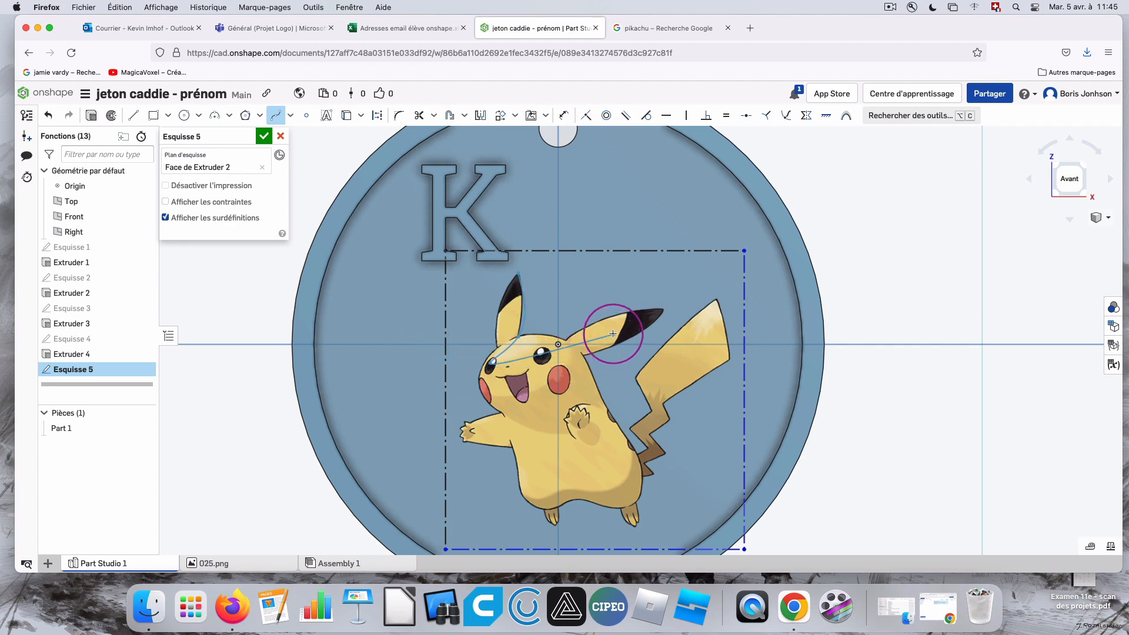
{"action": "key", "text": "super+z"}
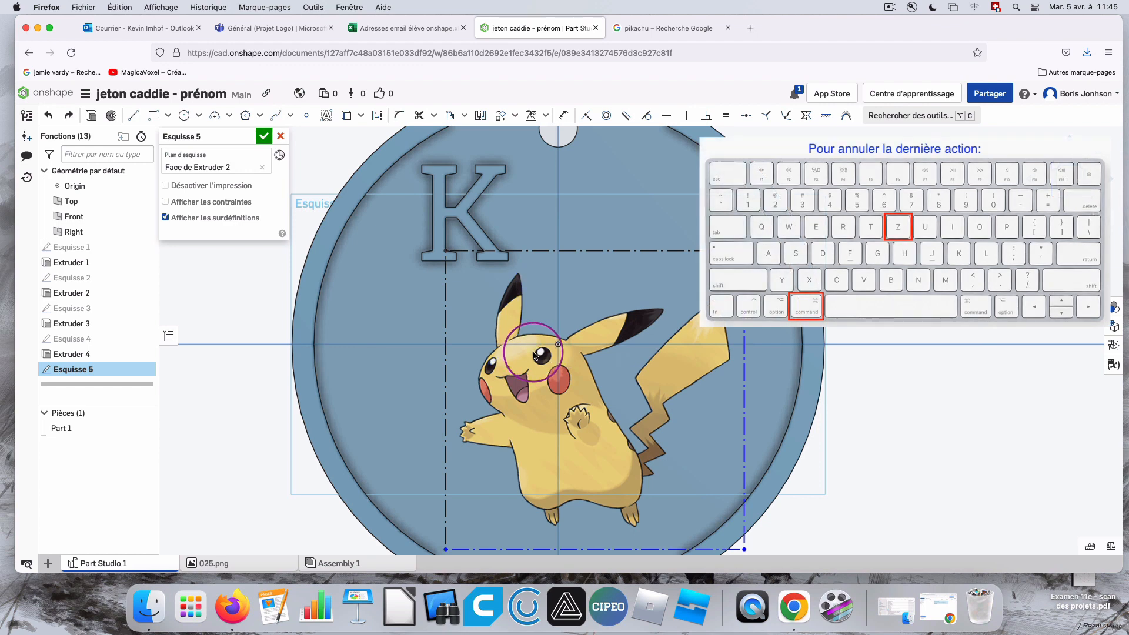
Trace the inner edge of Pikachu's upright ear with a spline between its tip and the head, bending it to follow the outline.
{"action": "left_click", "coordinate": [275, 115]}
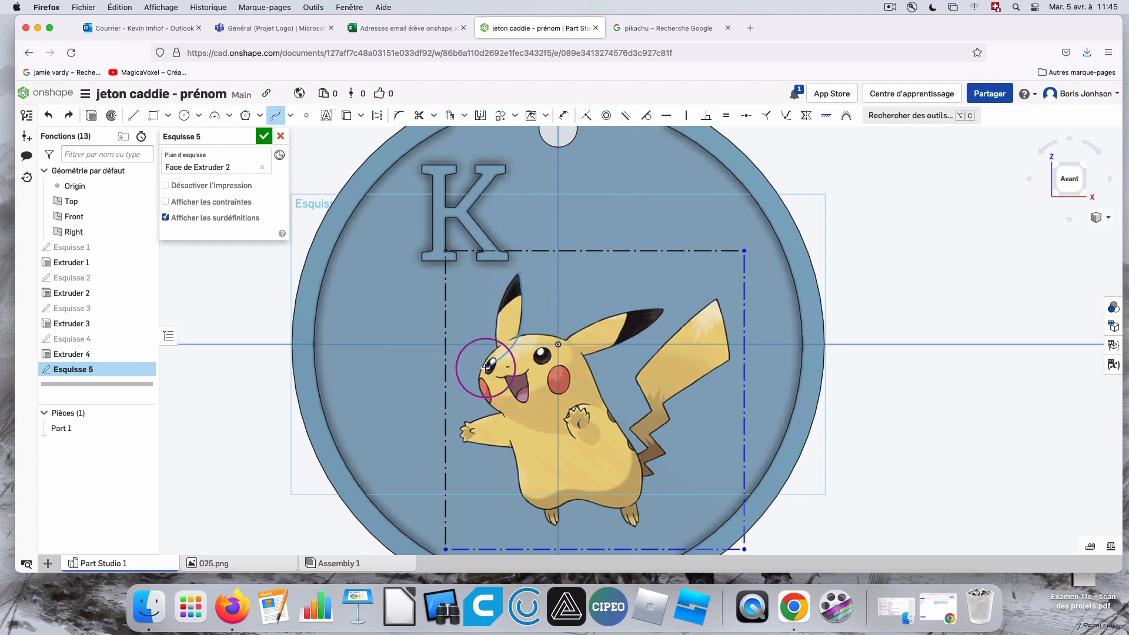
{"action": "key", "text": "Escape"}
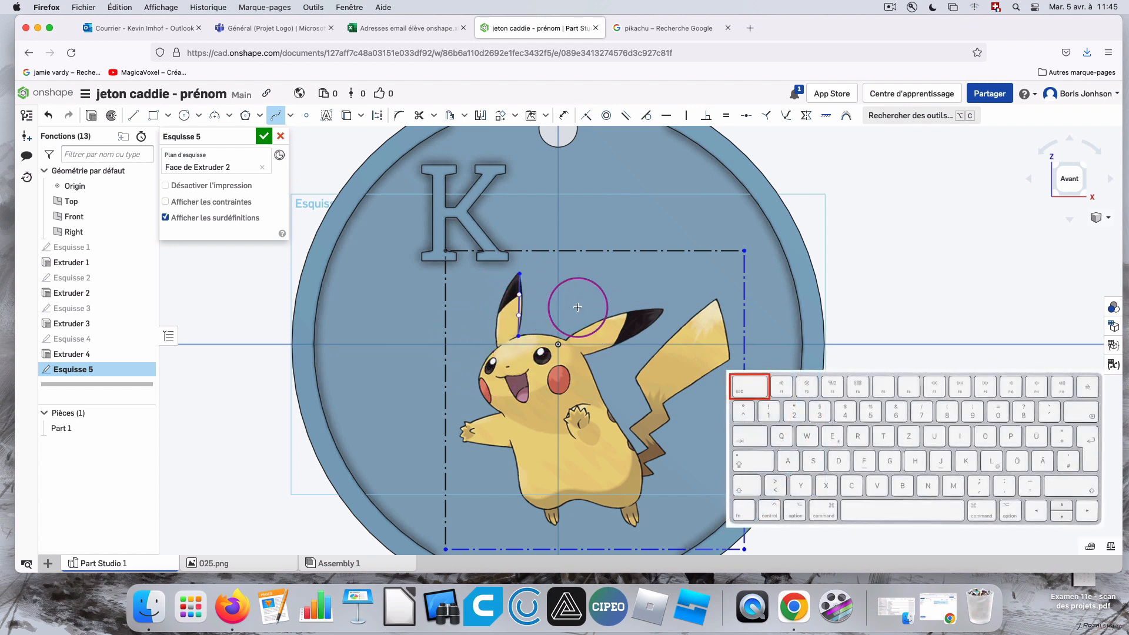
{"action": "scroll", "coordinate": [529, 314], "scroll_direction": "up", "scroll_amount": 5}
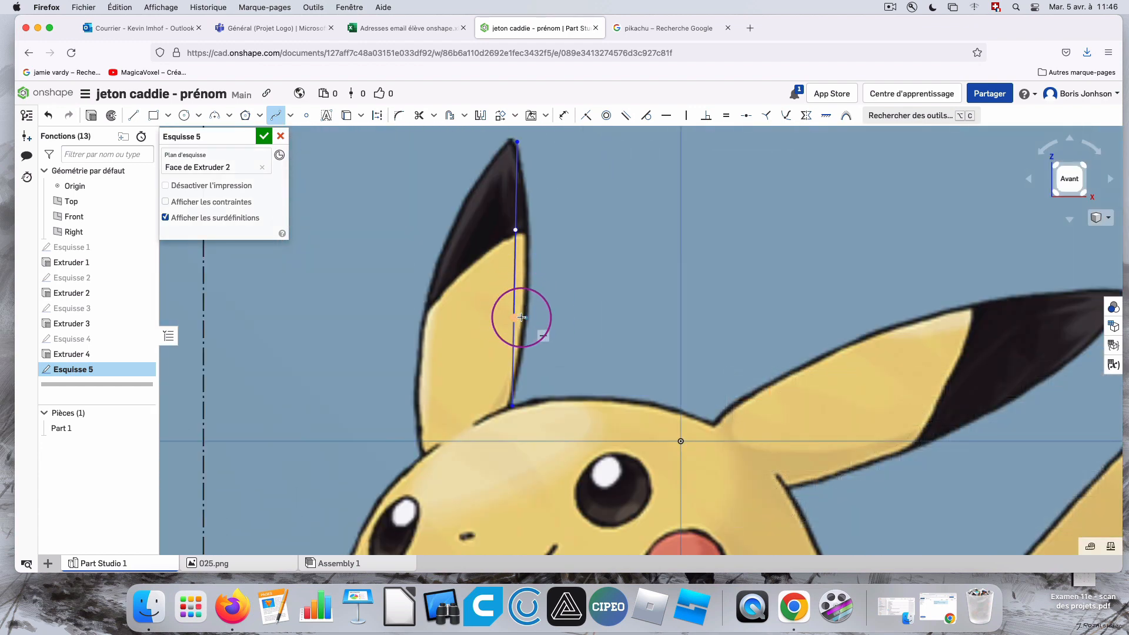
{"action": "key", "text": "Escape"}
{"action": "mouse_move", "coordinate": [516, 317]}
{"action": "left_mouse_down"}
{"action": "mouse_move", "coordinate": [528, 318]}
{"action": "mouse_move", "coordinate": [519, 318]}
{"action": "left_mouse_up"}
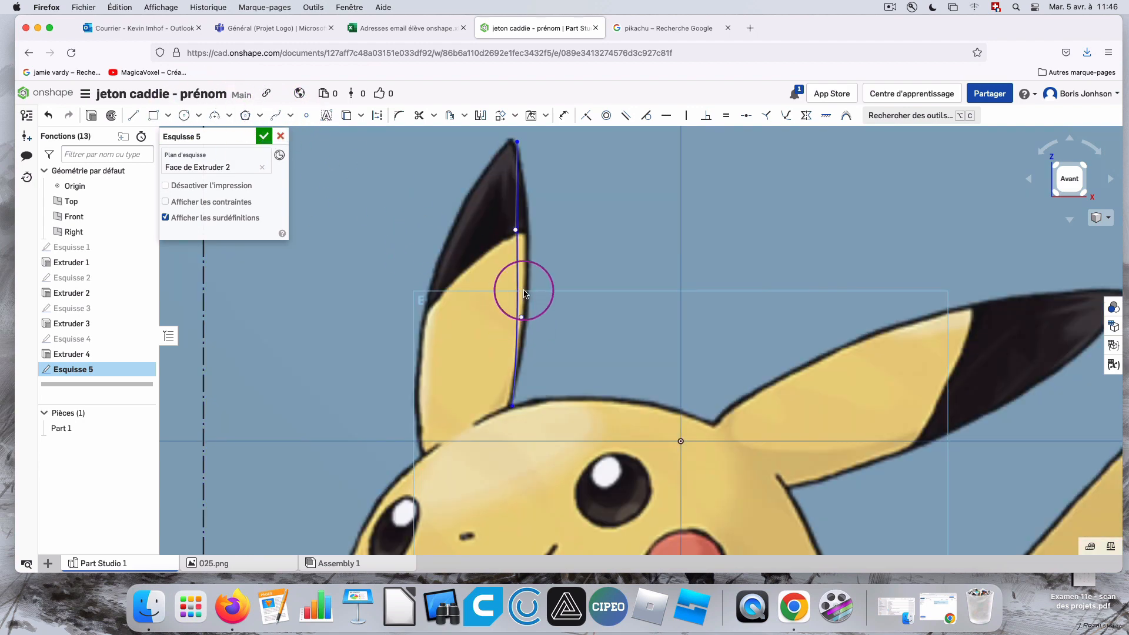
{"action": "left_click_drag", "start_coordinate": [523, 320], "coordinate": [533, 318]}
{"action": "left_click_drag", "start_coordinate": [515, 232], "coordinate": [528, 231]}
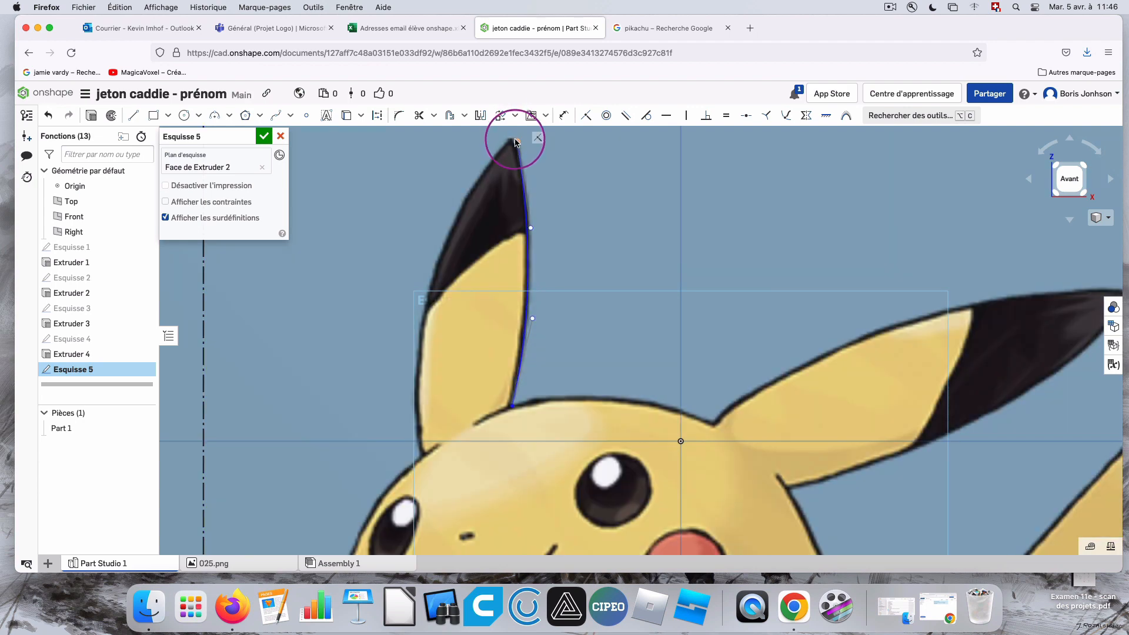
{"action": "left_click_drag", "start_coordinate": [516, 142], "coordinate": [513, 140]}
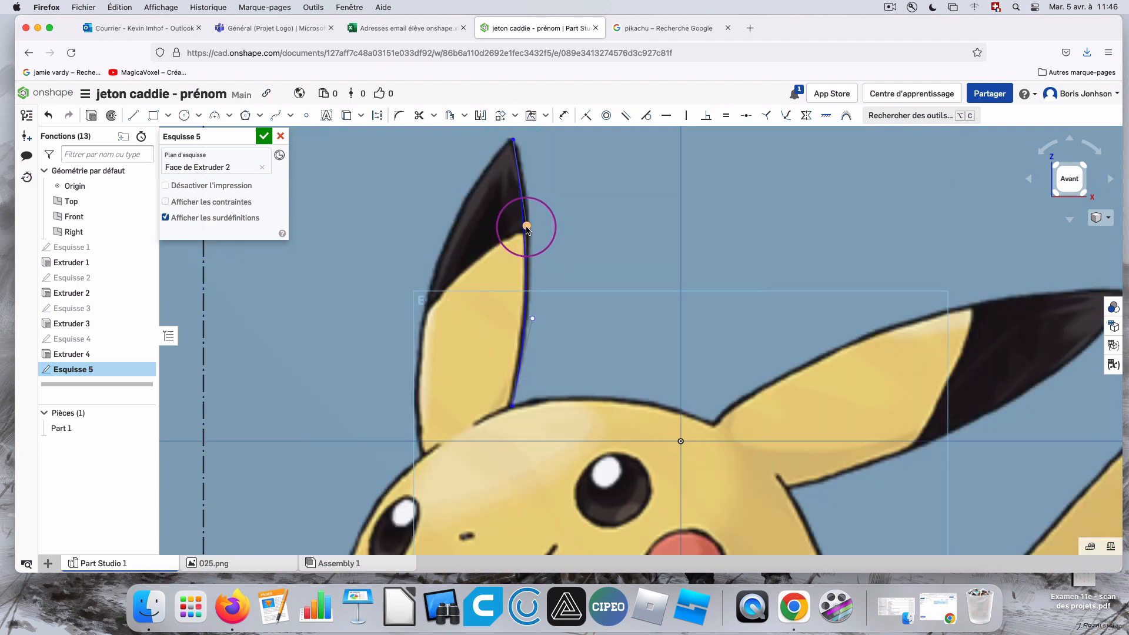
{"action": "left_click_drag", "start_coordinate": [533, 226], "coordinate": [535, 223]}
Trace the outer edge of the upright ear with a second spline from its tip to the head, and curve it to match the picture.
{"action": "left_click", "coordinate": [276, 115]}
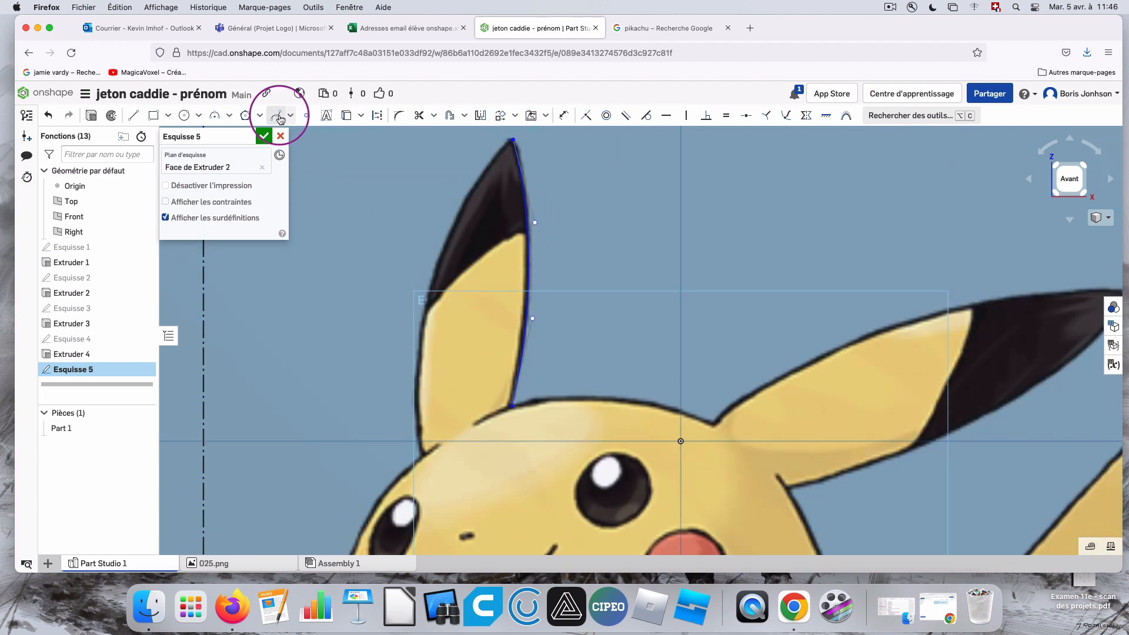
{"action": "left_click", "coordinate": [513, 140]}
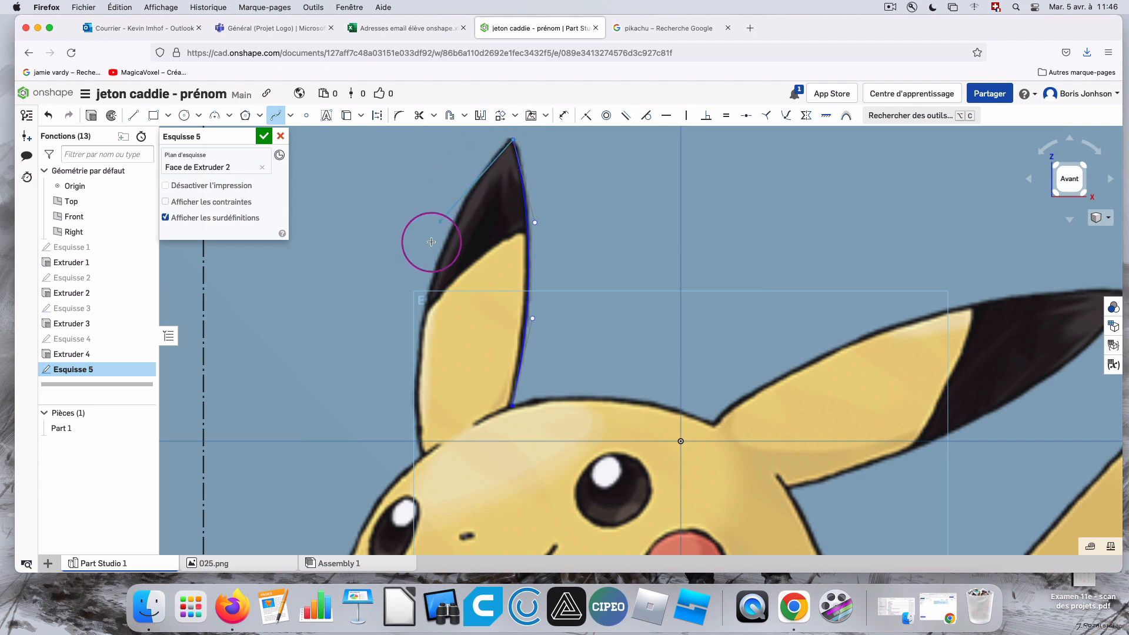
{"action": "left_click", "coordinate": [423, 454]}
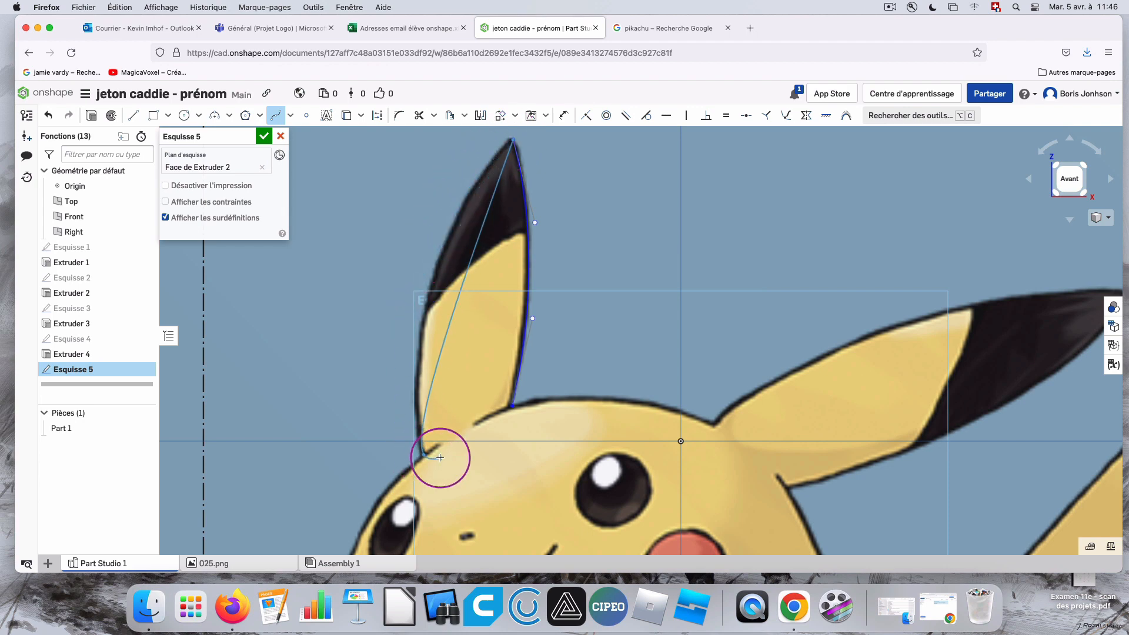
{"action": "key", "text": "Escape"}
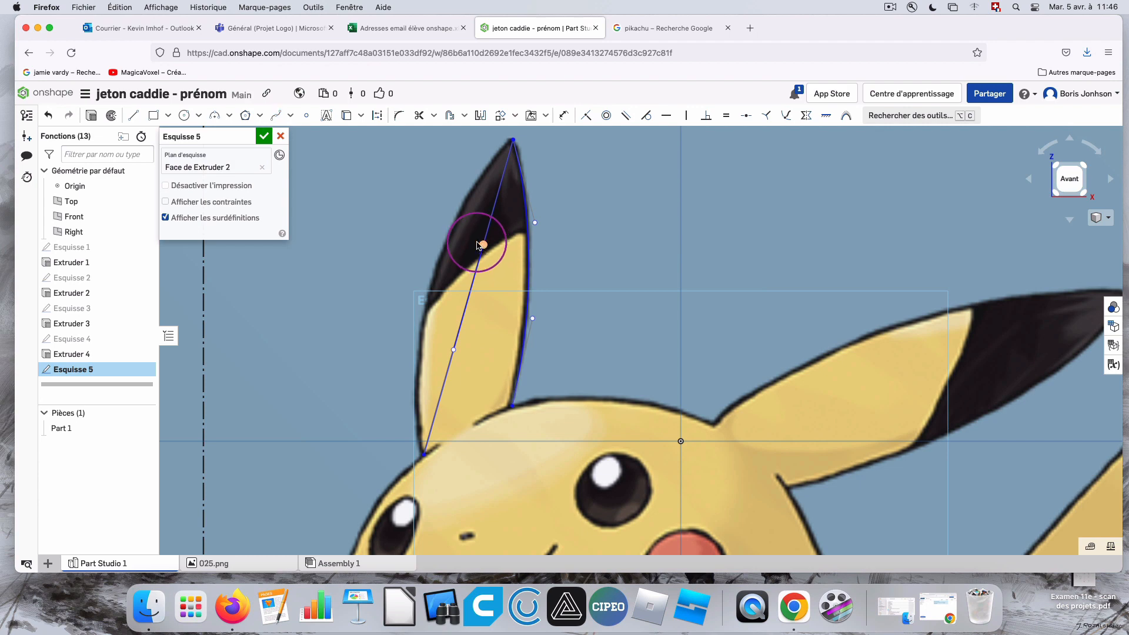
{"action": "left_click_drag", "start_coordinate": [478, 245], "coordinate": [413, 225]}
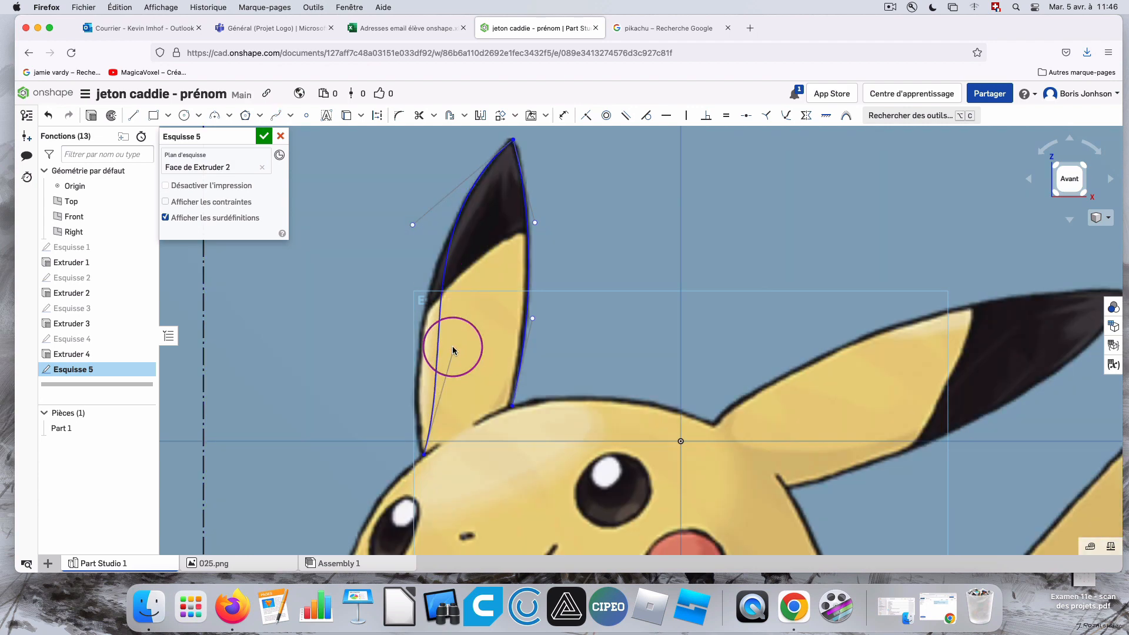
{"action": "left_click_drag", "start_coordinate": [454, 351], "coordinate": [420, 363]}
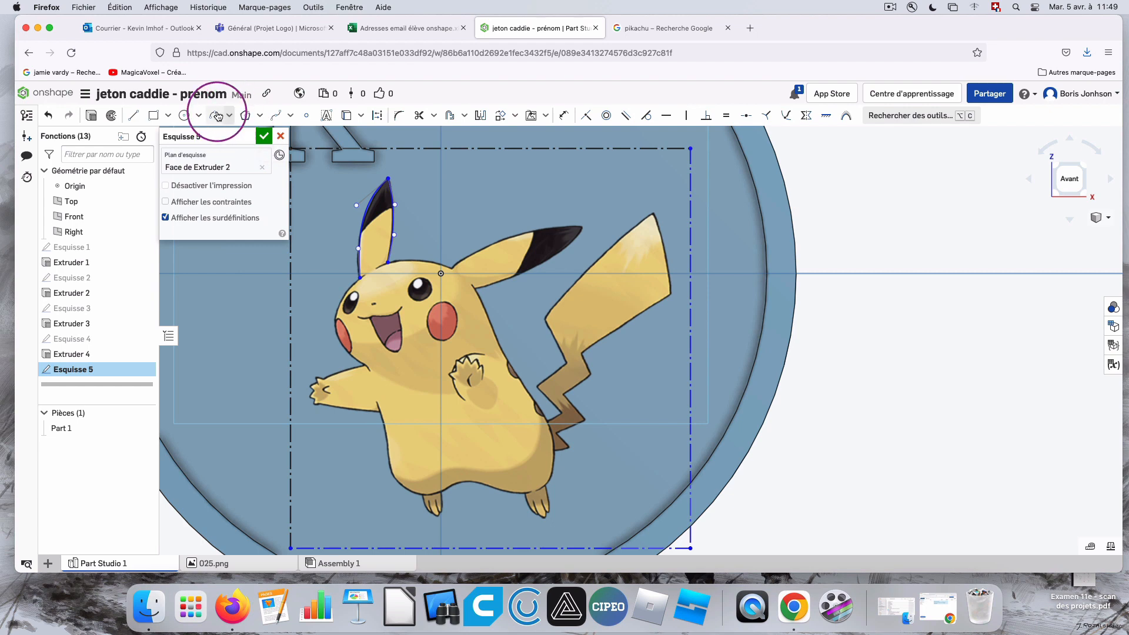
Trace the top of Pikachu's head with a spline between the two ears and arch it along the outline.
{"action": "left_click", "coordinate": [278, 121]}
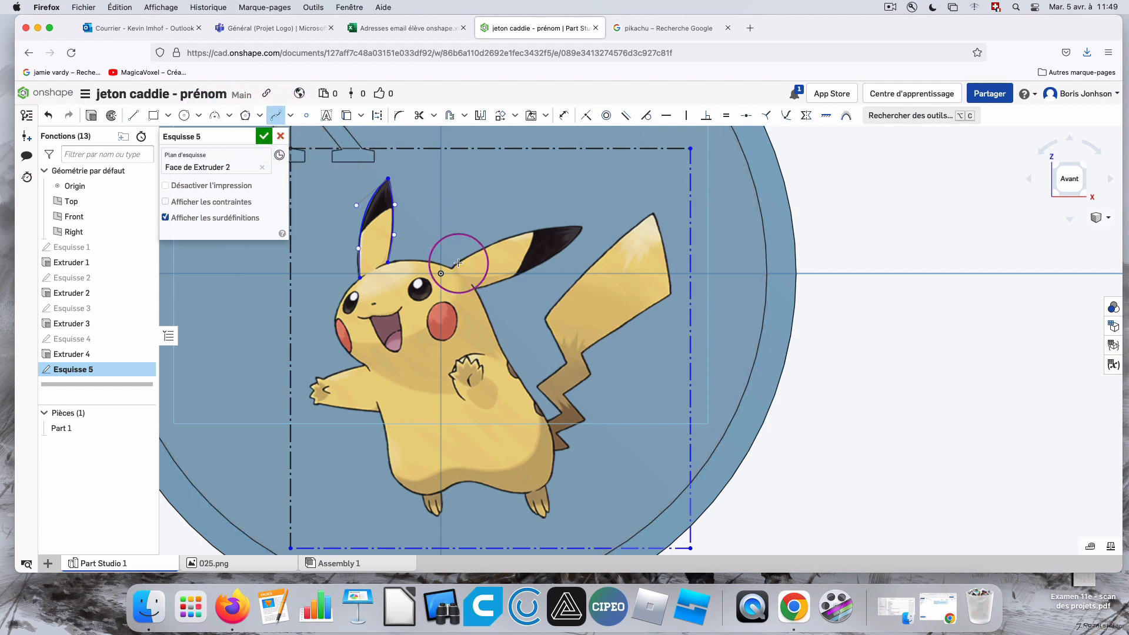
{"action": "left_click", "coordinate": [388, 262]}
{"action": "left_click", "coordinate": [452, 268]}
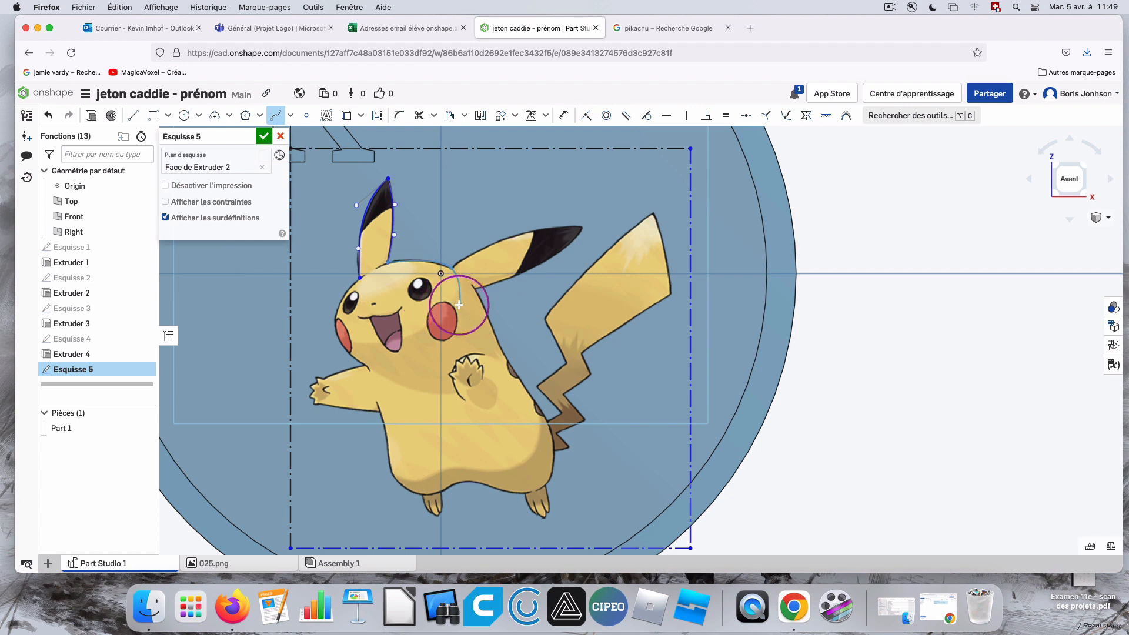
{"action": "scroll", "coordinate": [423, 266], "scroll_direction": "up", "scroll_amount": 2}
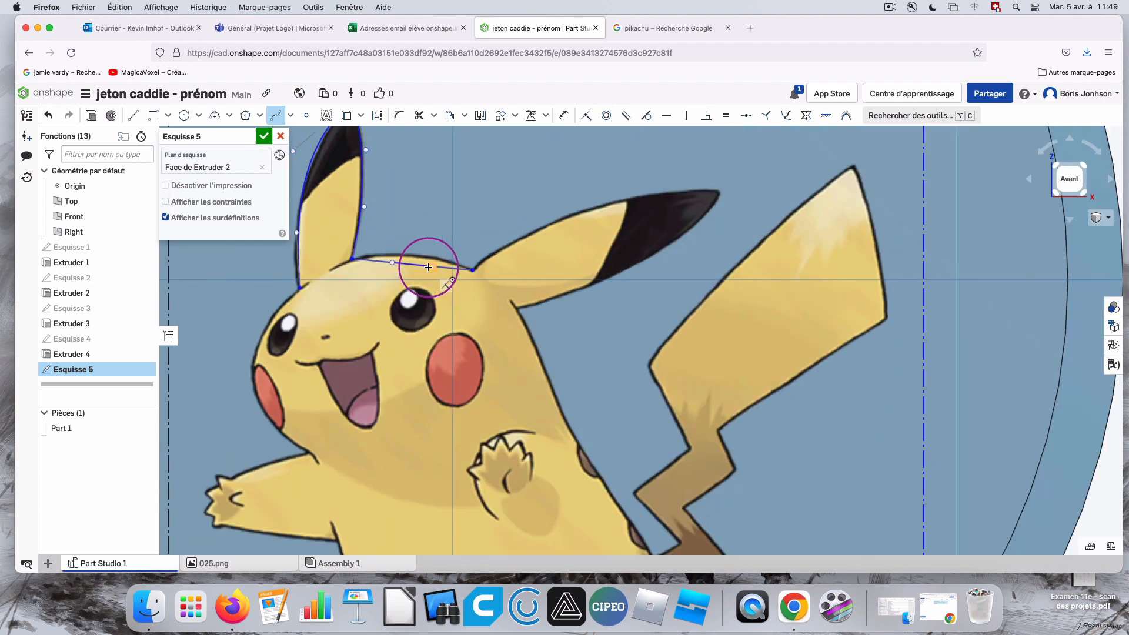
{"action": "left_click_drag", "start_coordinate": [432, 267], "coordinate": [393, 253]}
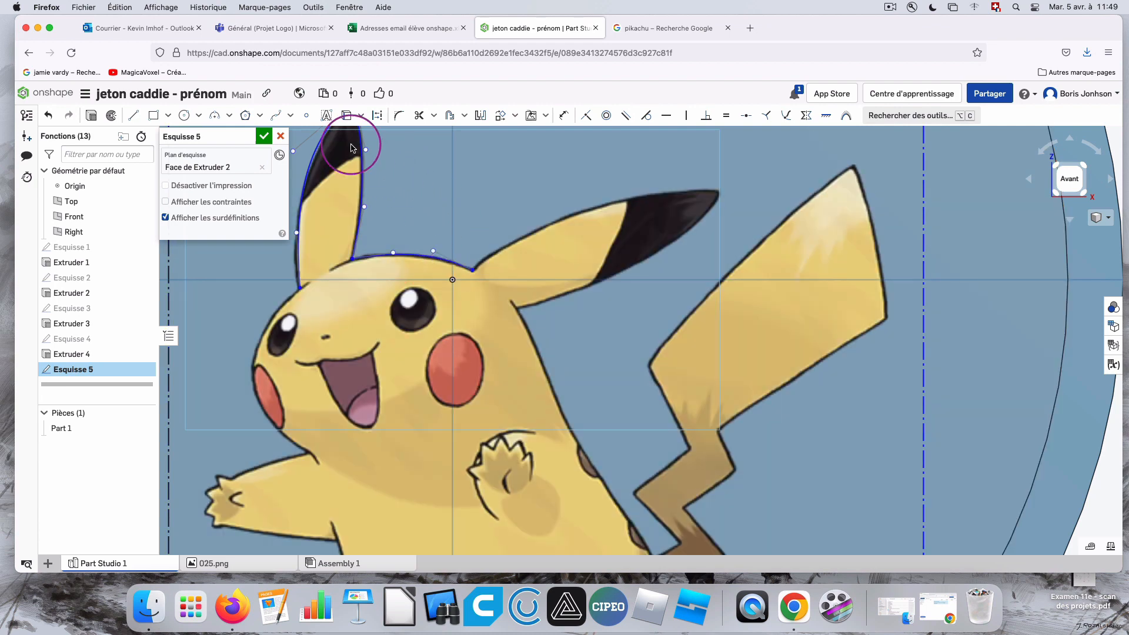
Outline the slanted ear with a spline from the top of the head through its tip to its lower base, shaping both edges to the picture.
{"action": "left_click", "coordinate": [277, 117]}
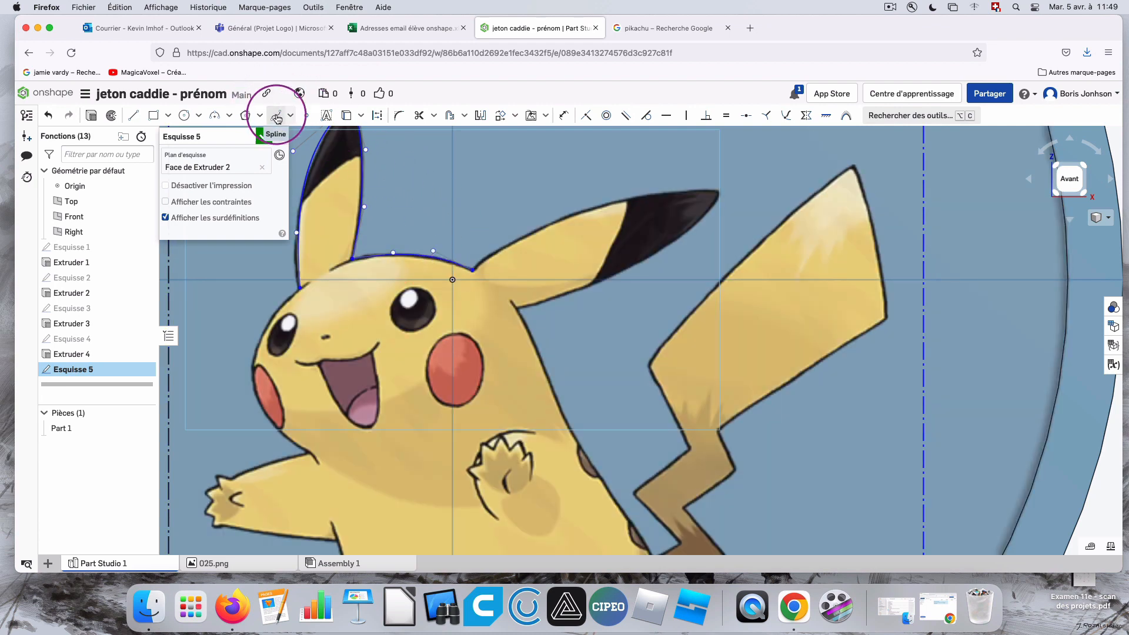
{"action": "left_click", "coordinate": [472, 270]}
{"action": "left_click", "coordinate": [716, 191]}
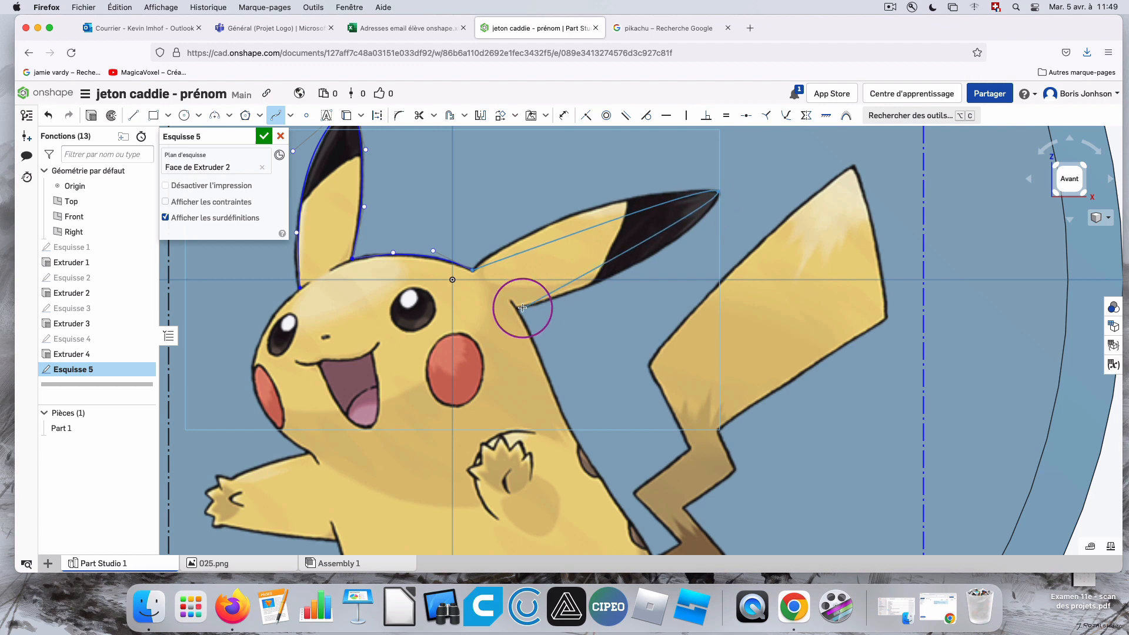
{"action": "left_click", "coordinate": [521, 308]}
{"action": "key", "text": "Escape"}
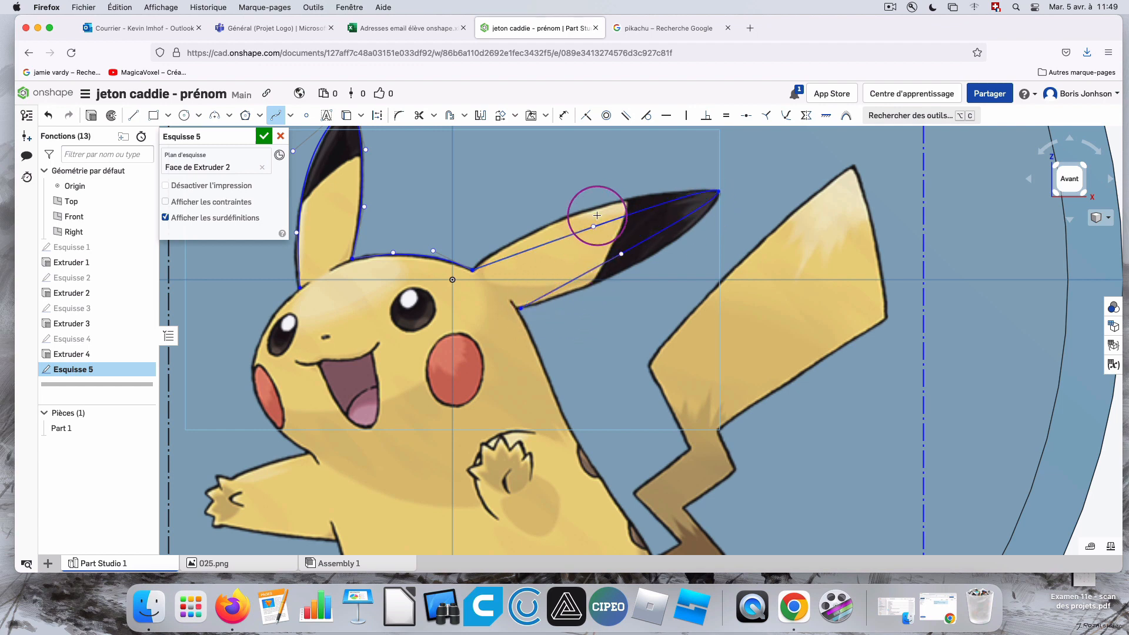
{"action": "left_click_drag", "start_coordinate": [591, 224], "coordinate": [567, 199]}
{"action": "left_click_drag", "start_coordinate": [622, 257], "coordinate": [641, 278]}
{"action": "scroll", "coordinate": [686, 319], "scroll_direction": "down", "scroll_amount": 5}
{"action": "scroll", "coordinate": [729, 320], "scroll_direction": "up", "scroll_amount": 3}
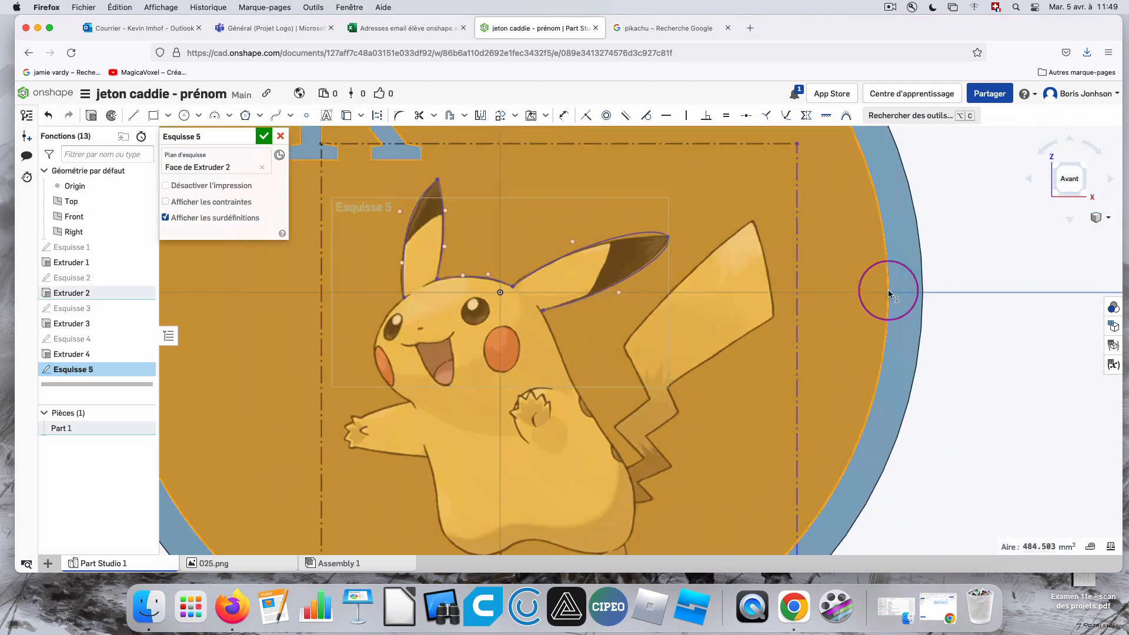
{"action": "left_click", "coordinate": [977, 254]}
Trace Pikachu's back with a spline from the slanted ear's lower base to the tail's root, adjusting its curvature to the outline.
{"action": "left_click", "coordinate": [276, 116]}
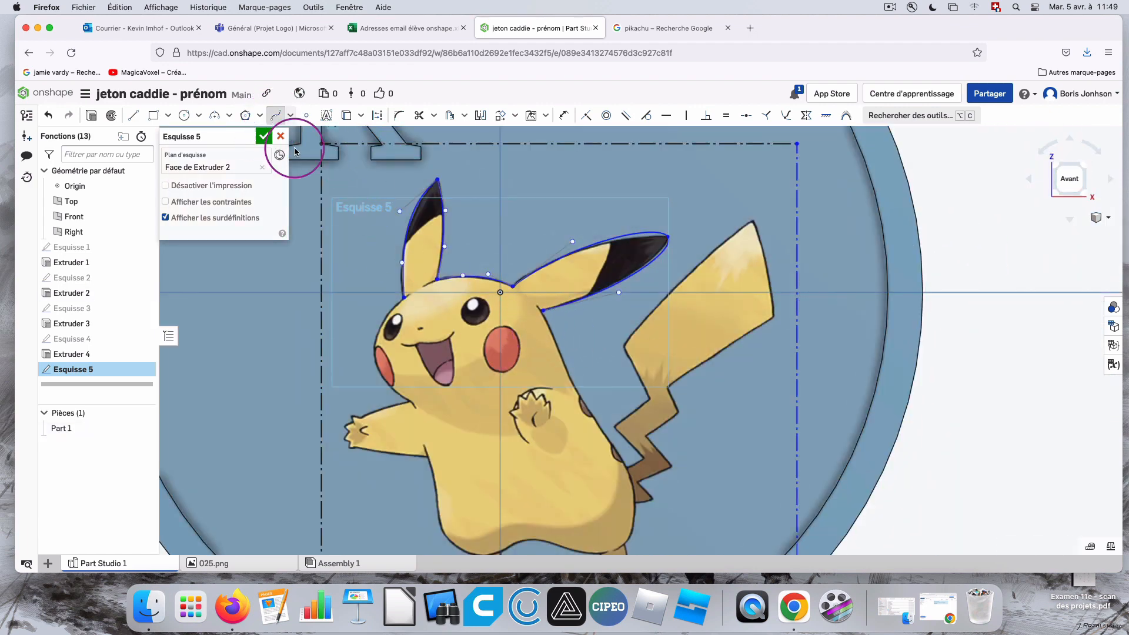
{"action": "left_click", "coordinate": [627, 468]}
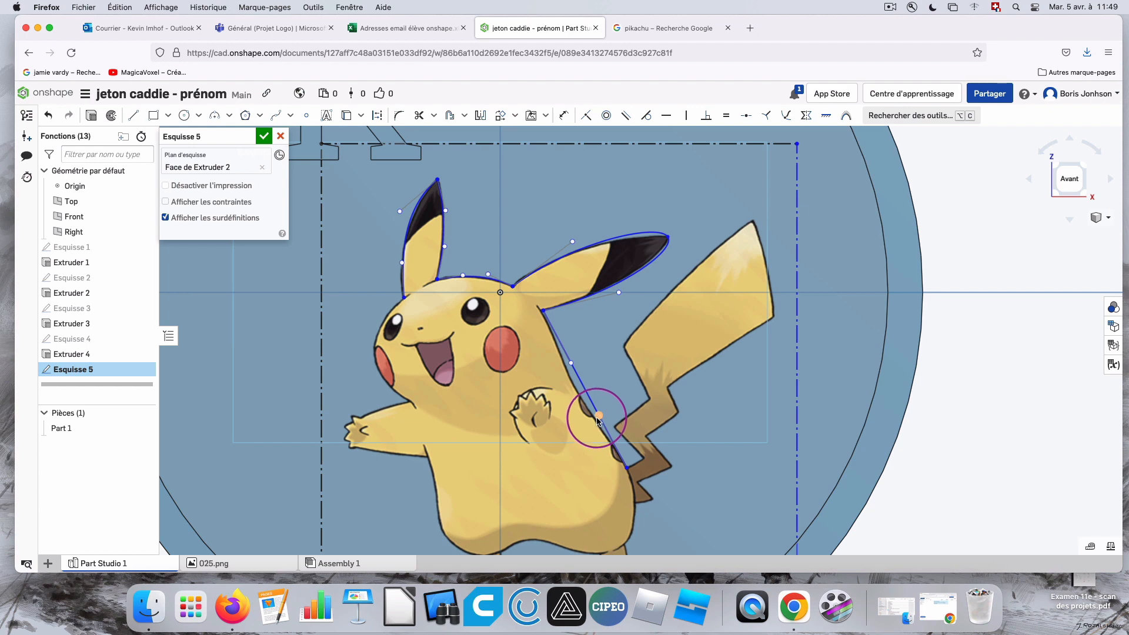
{"action": "left_click", "coordinate": [573, 364]}
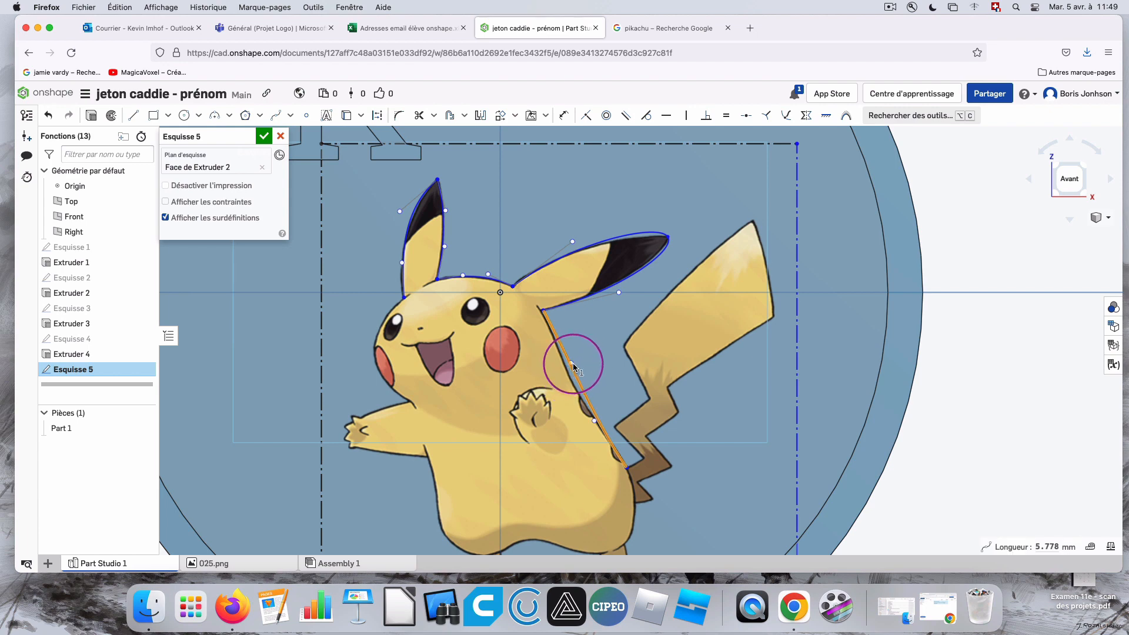
{"action": "left_click_drag", "start_coordinate": [578, 363], "coordinate": [562, 367]}
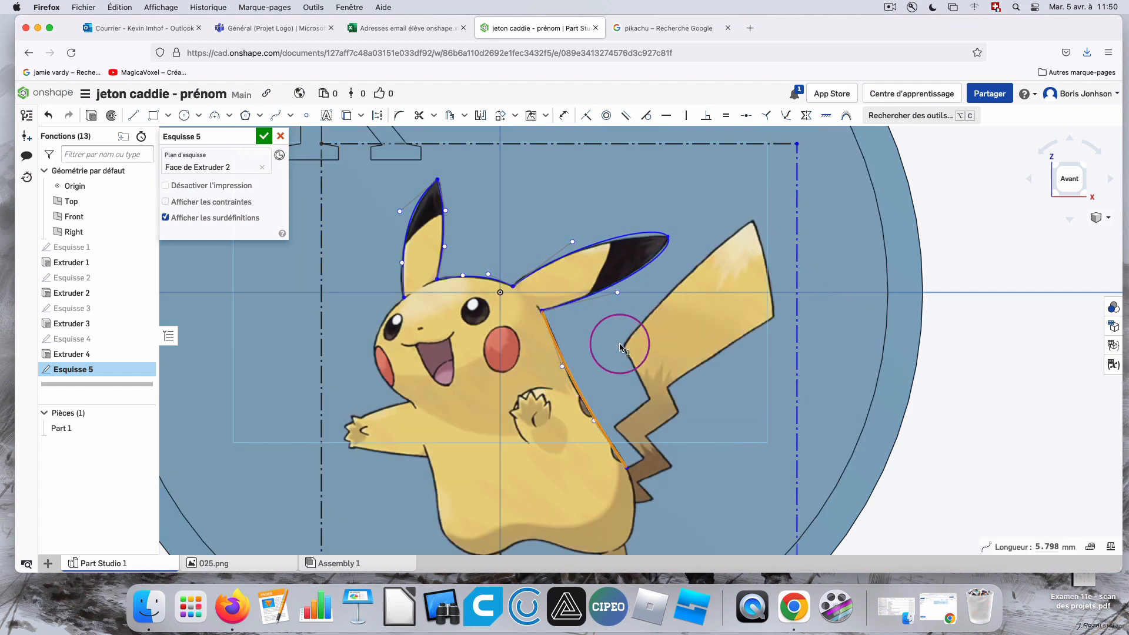
Trace the upper zigzag edge of the tail with connected straight lines starting from the end of the back spline.
{"action": "left_click", "coordinate": [134, 116]}
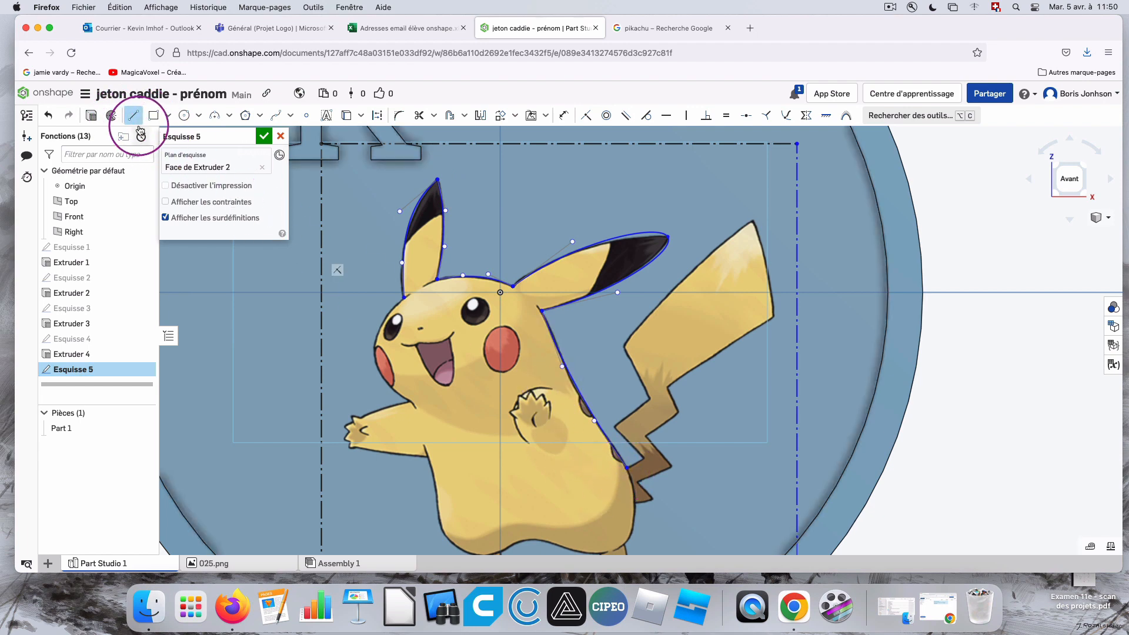
{"action": "left_click", "coordinate": [627, 468]}
{"action": "left_click", "coordinate": [644, 458]}
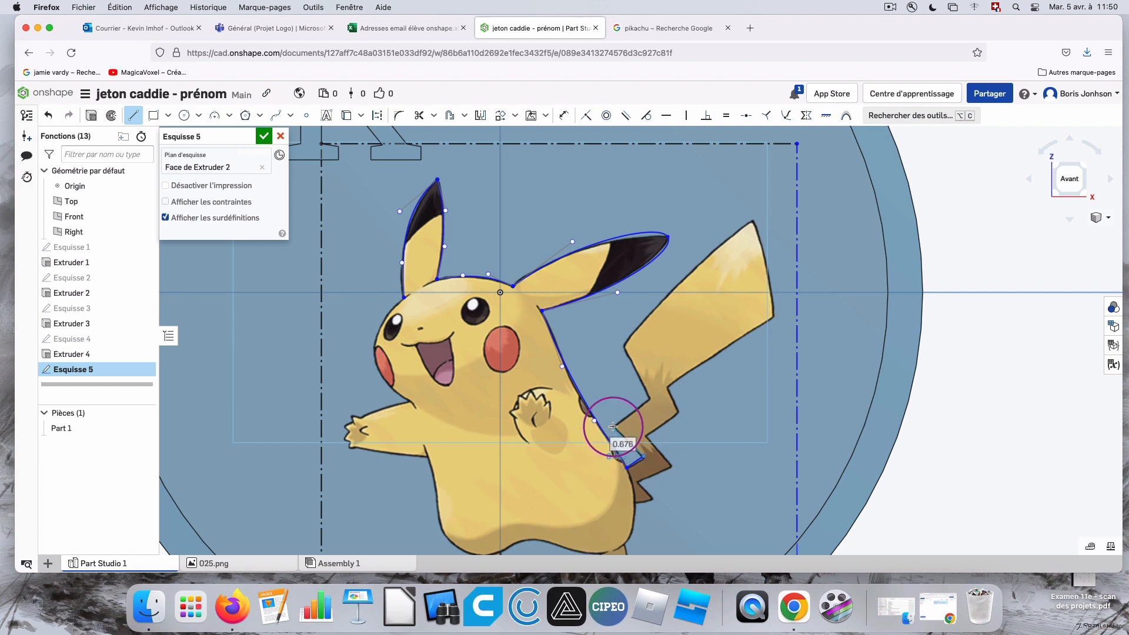
{"action": "left_click", "coordinate": [614, 428]}
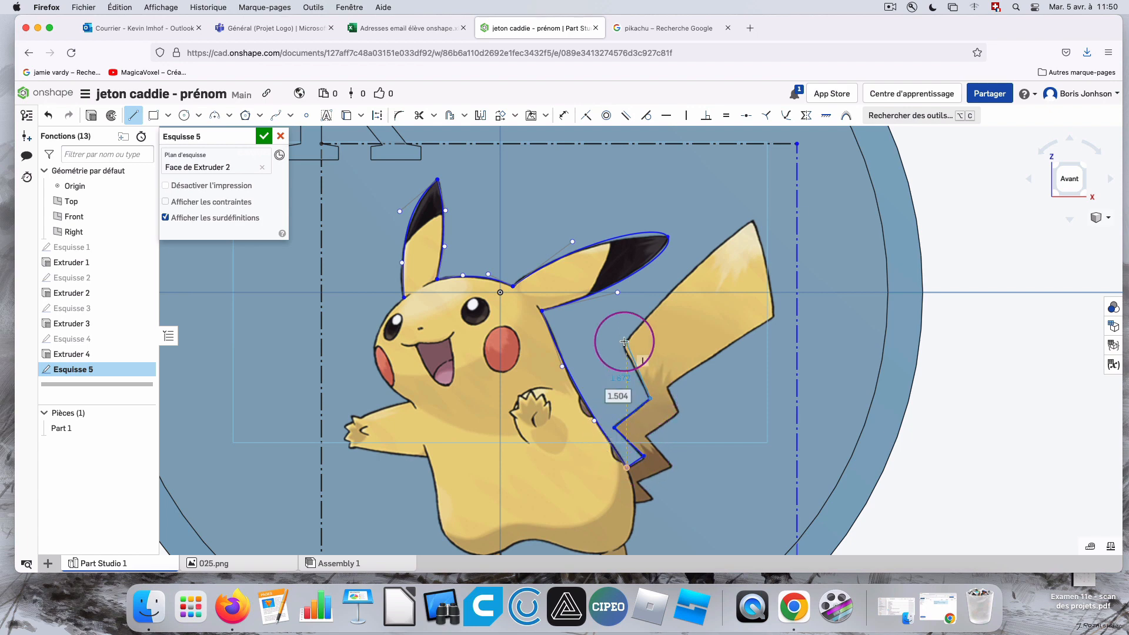
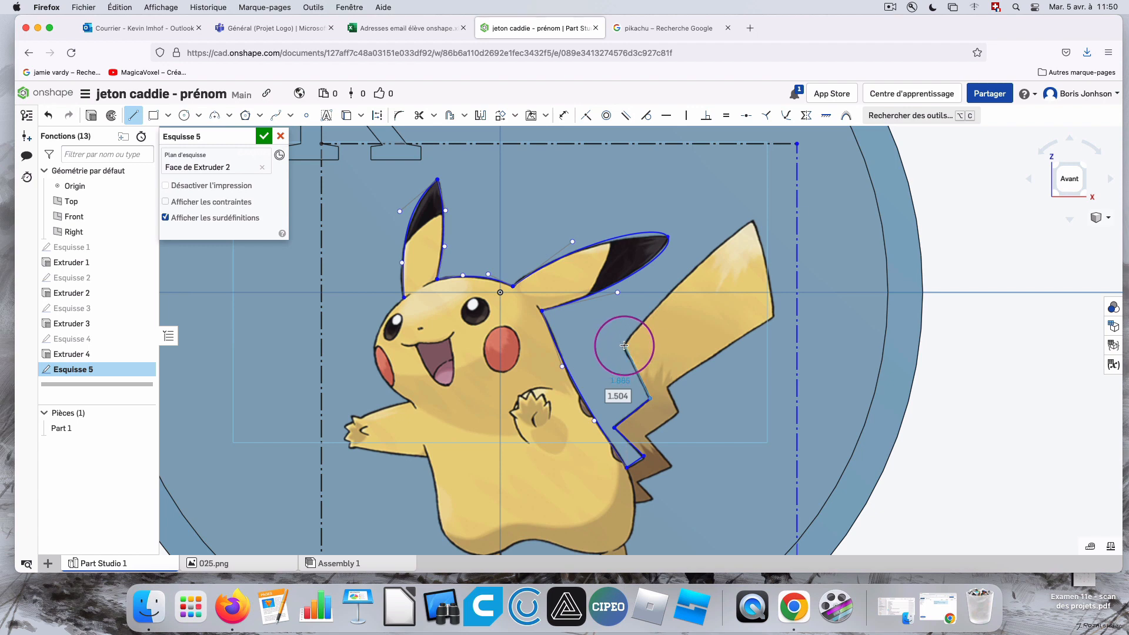
Continue the tail outline with connected straight lines around its broad end and down the lower zigzag edge to the body.
{"action": "left_click", "coordinate": [624, 347]}
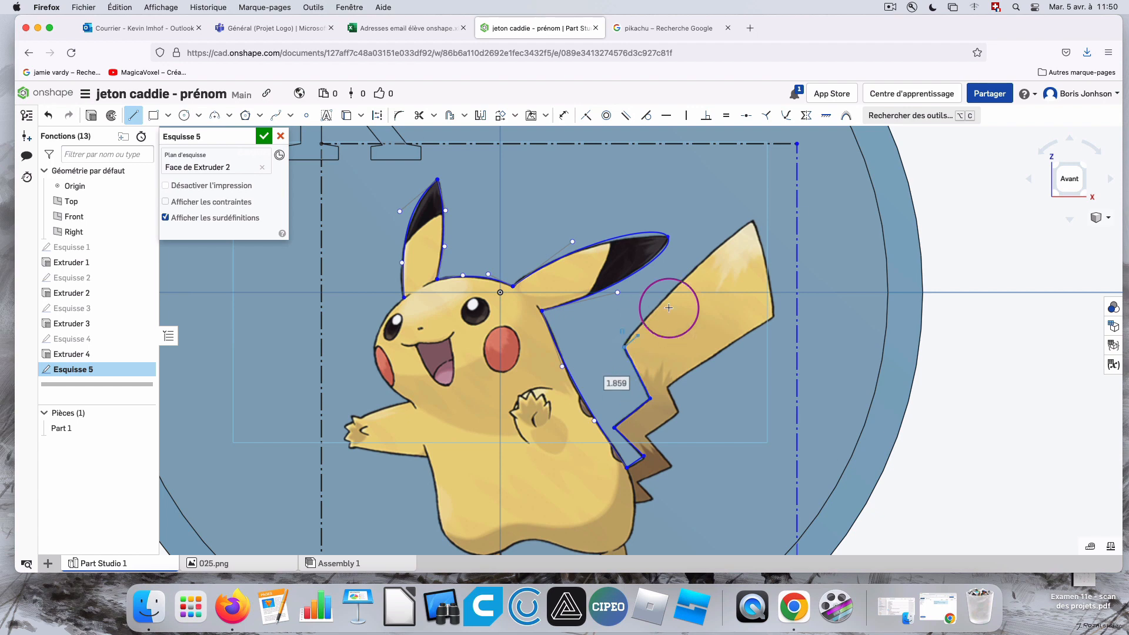
{"action": "left_click", "coordinate": [753, 221]}
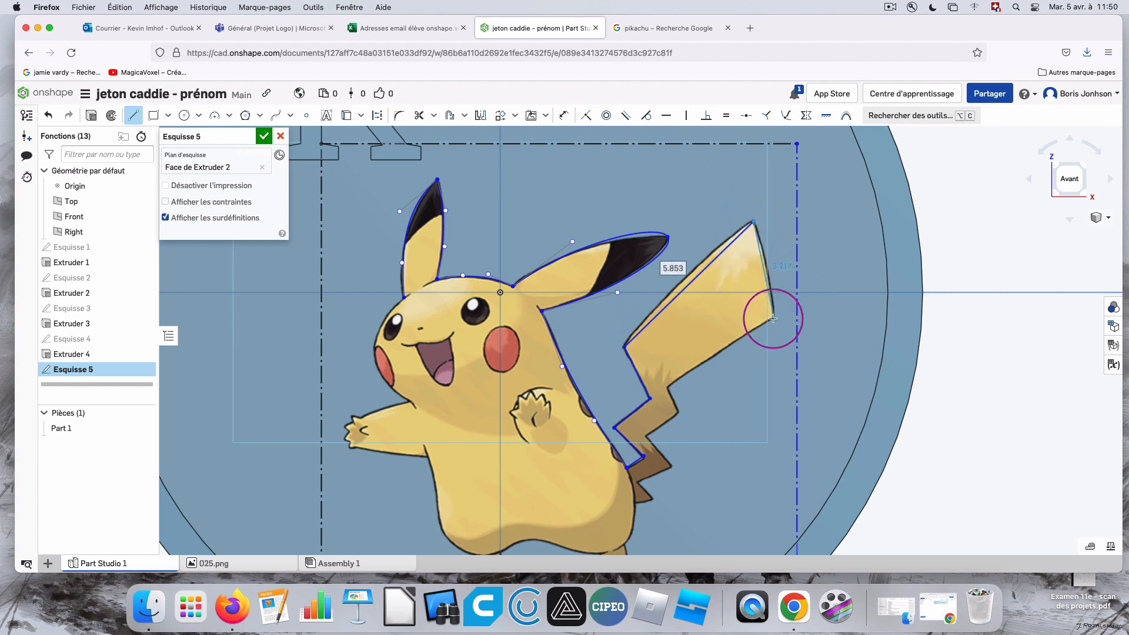
{"action": "left_click", "coordinate": [773, 317]}
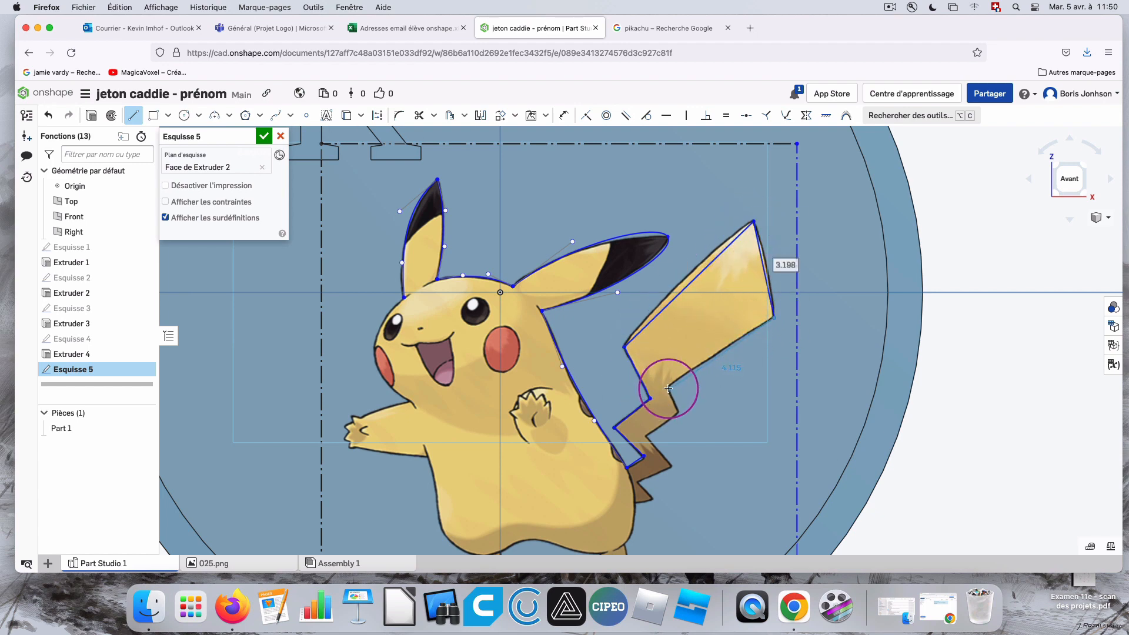
{"action": "left_click", "coordinate": [669, 387]}
{"action": "left_click", "coordinate": [678, 411]}
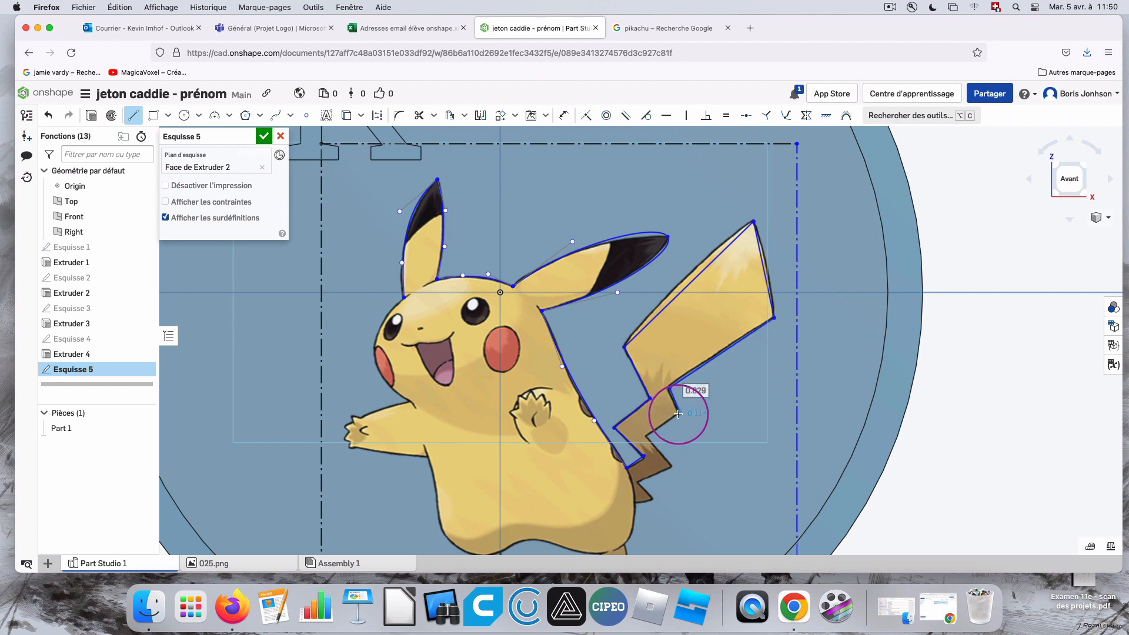
{"action": "left_click", "coordinate": [644, 437]}
{"action": "left_click", "coordinate": [672, 466]}
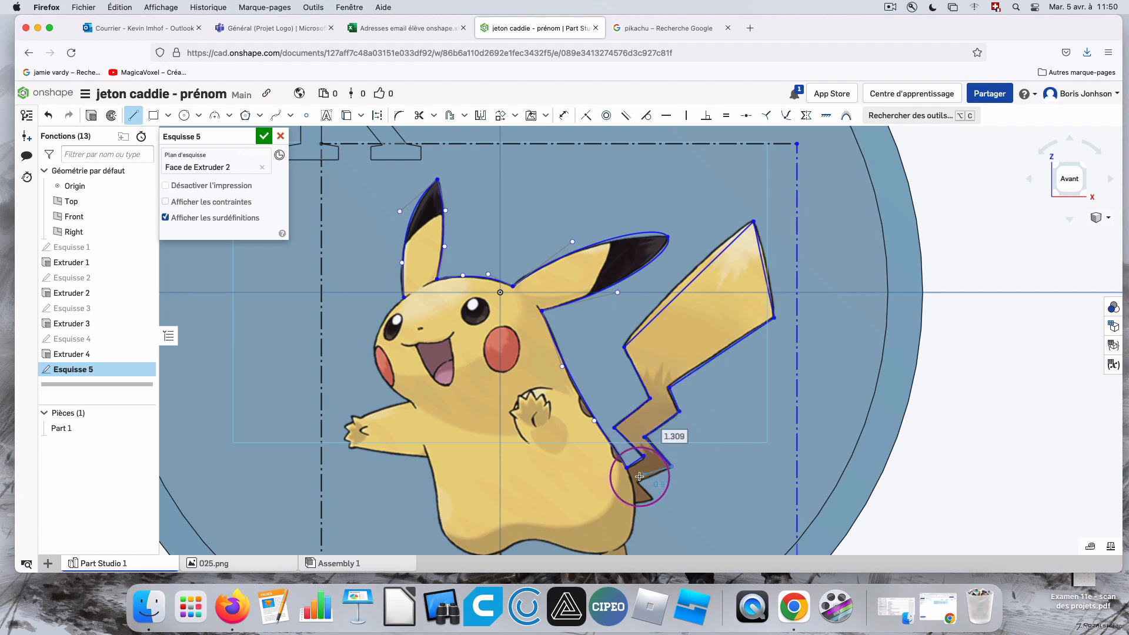
{"action": "left_click", "coordinate": [637, 481]}
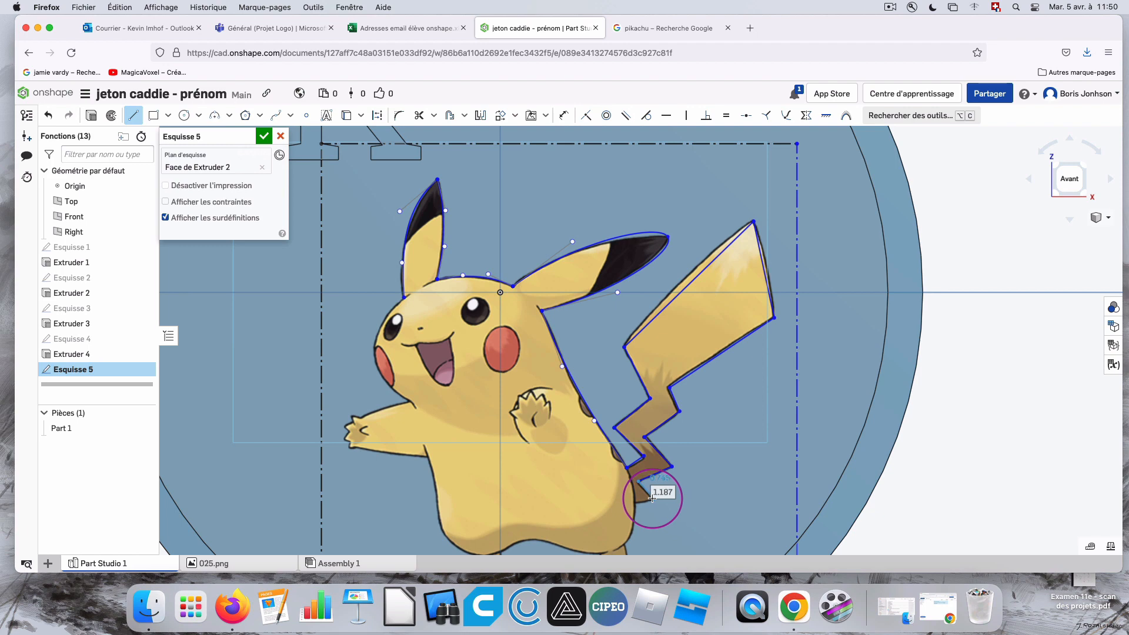
{"action": "left_click", "coordinate": [653, 499]}
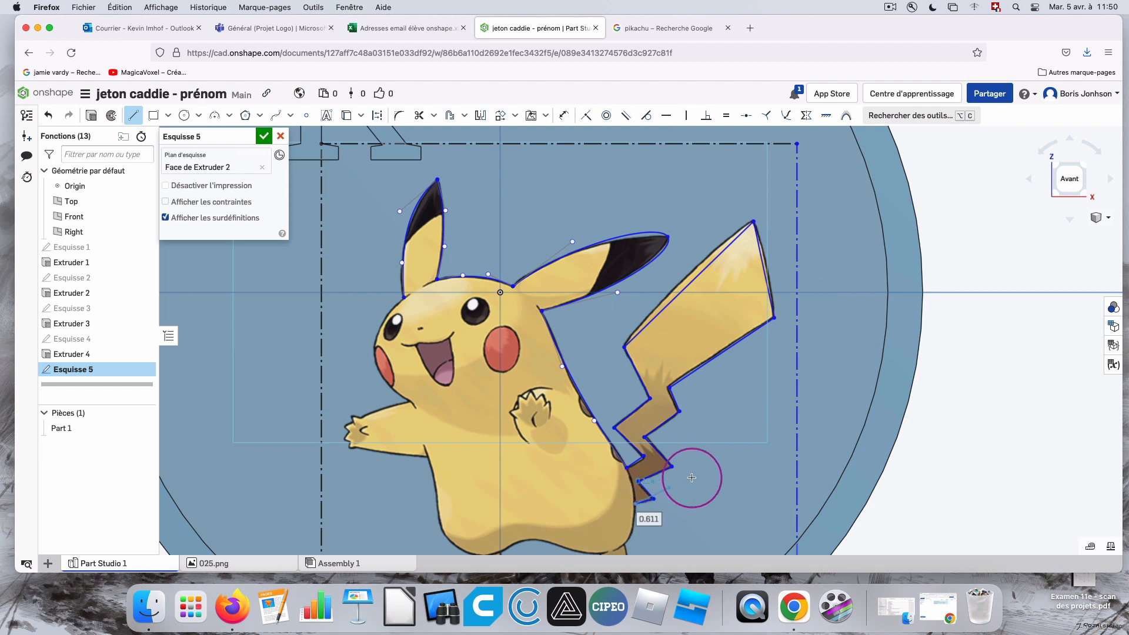
Trace the rest of Pikachu with one spline from the tail base around the feet, belly, outstretched arm and face to the upright ear.
{"action": "scroll", "coordinate": [695, 476], "scroll_direction": "down", "scroll_amount": 5}
{"action": "scroll", "coordinate": [674, 512], "scroll_direction": "up", "scroll_amount": 5}
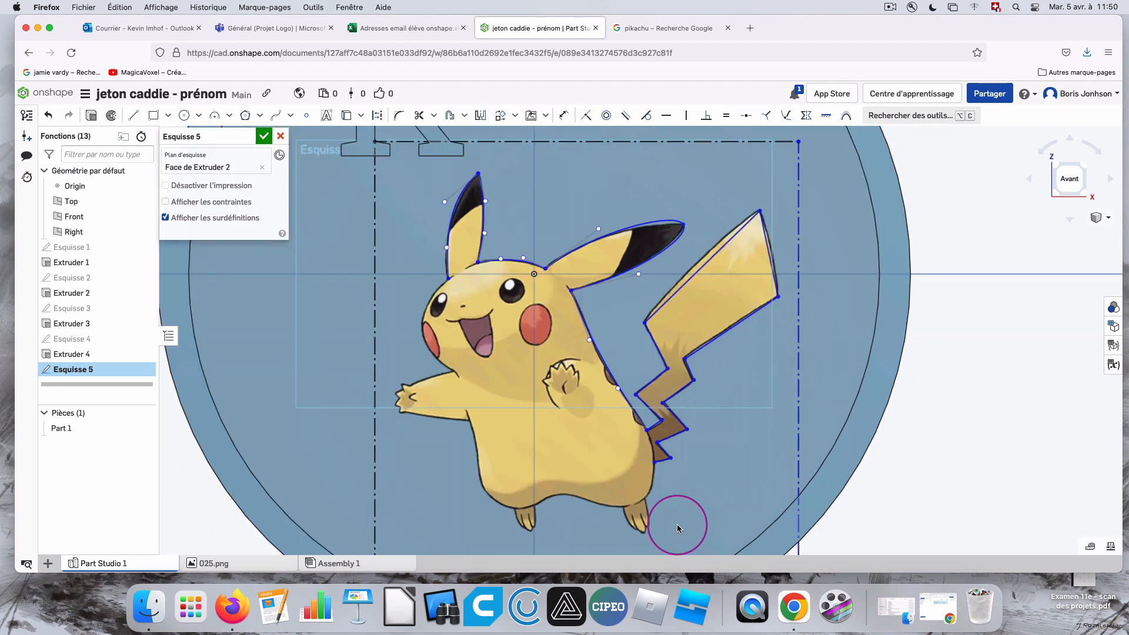
{"action": "left_click", "coordinate": [276, 114]}
{"action": "left_click", "coordinate": [656, 461]}
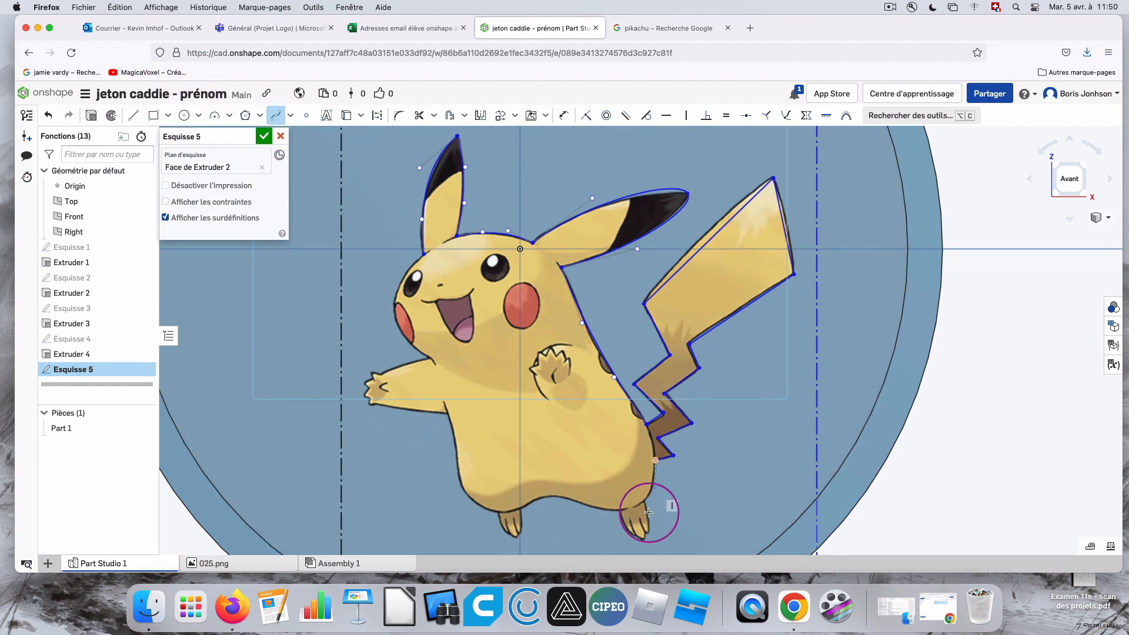
{"action": "left_click", "coordinate": [642, 501]}
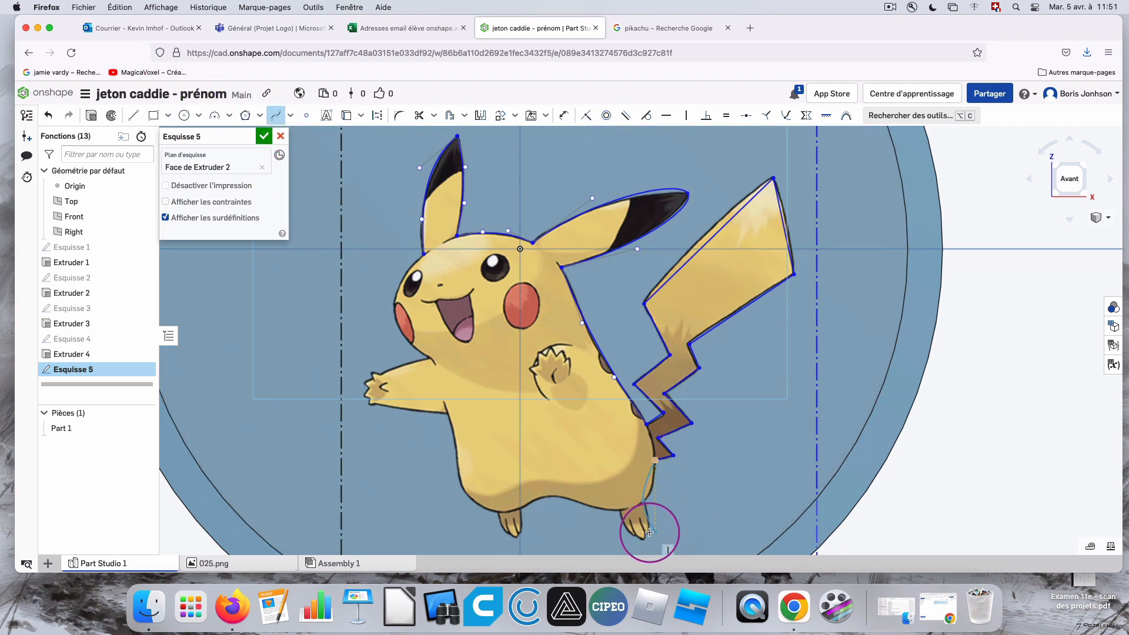
{"action": "left_click", "coordinate": [647, 534]}
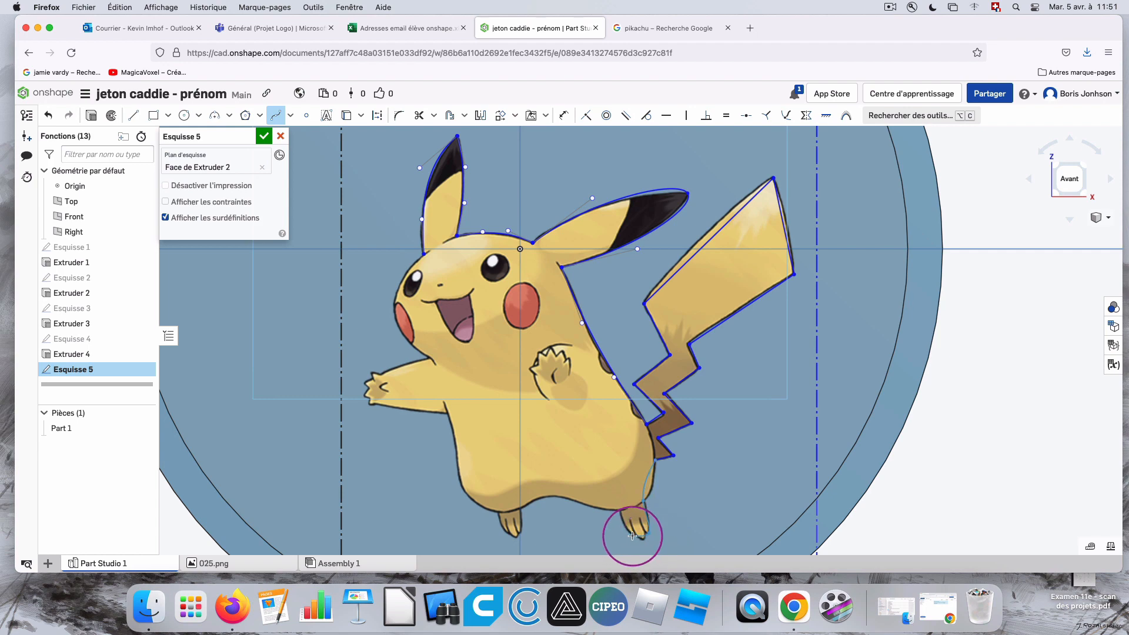
{"action": "left_click", "coordinate": [620, 512]}
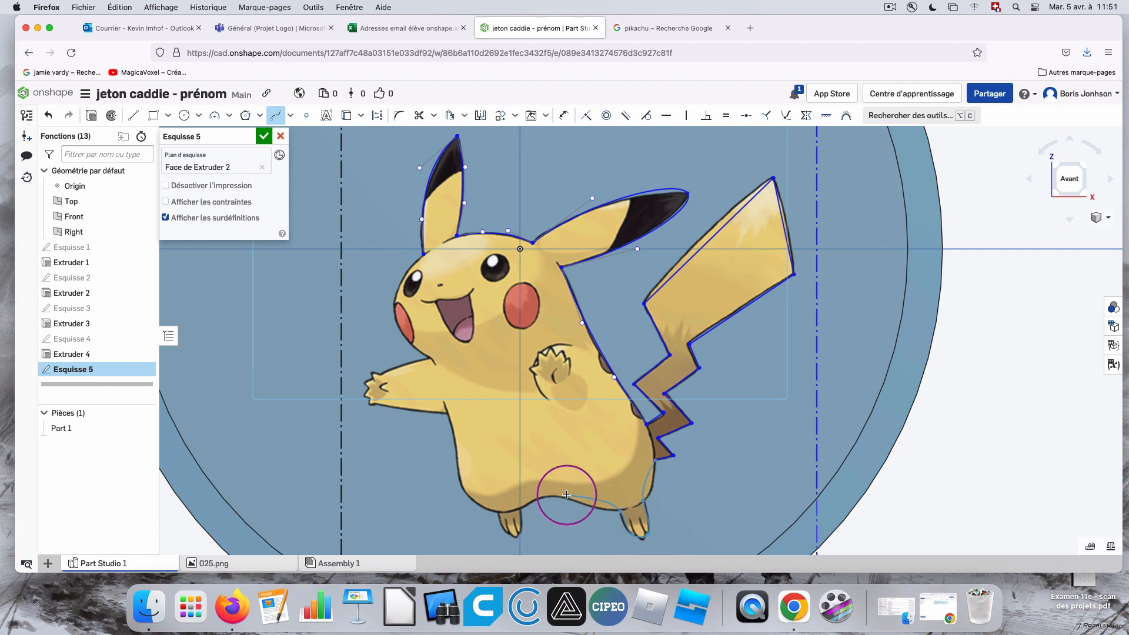
{"action": "left_click", "coordinate": [556, 496]}
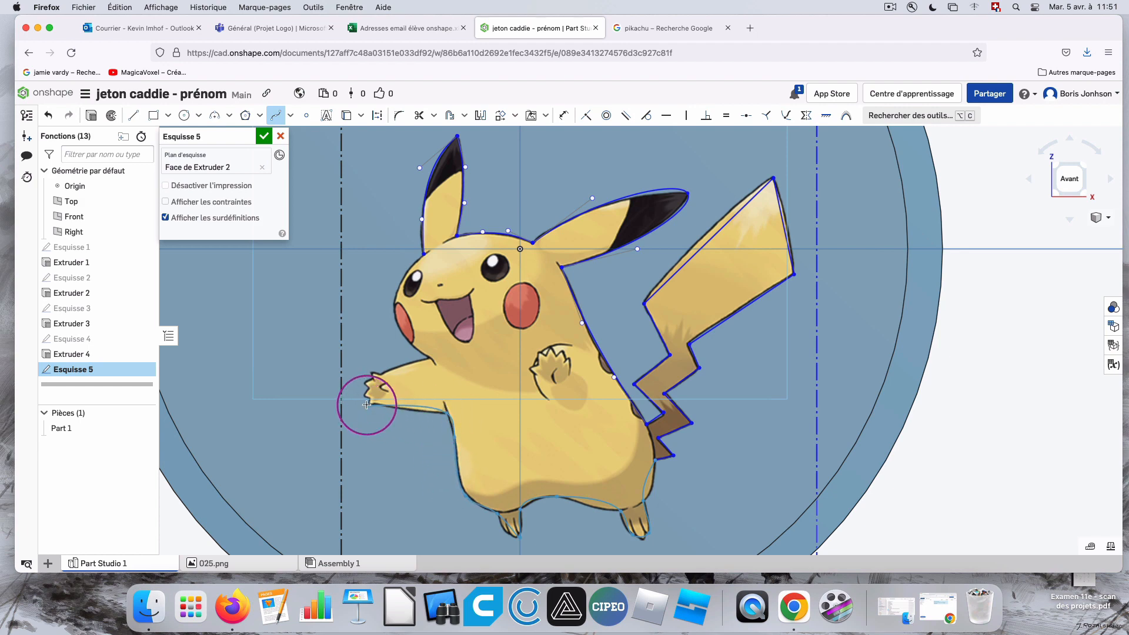
{"action": "left_click", "coordinate": [429, 358]}
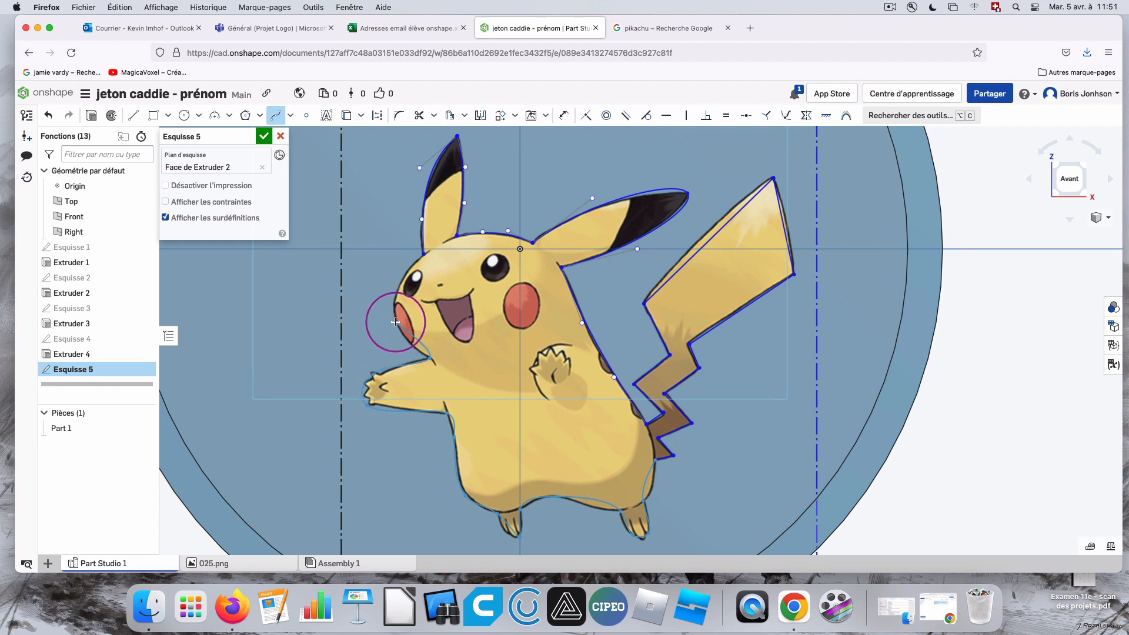
{"action": "double_click", "coordinate": [423, 254]}
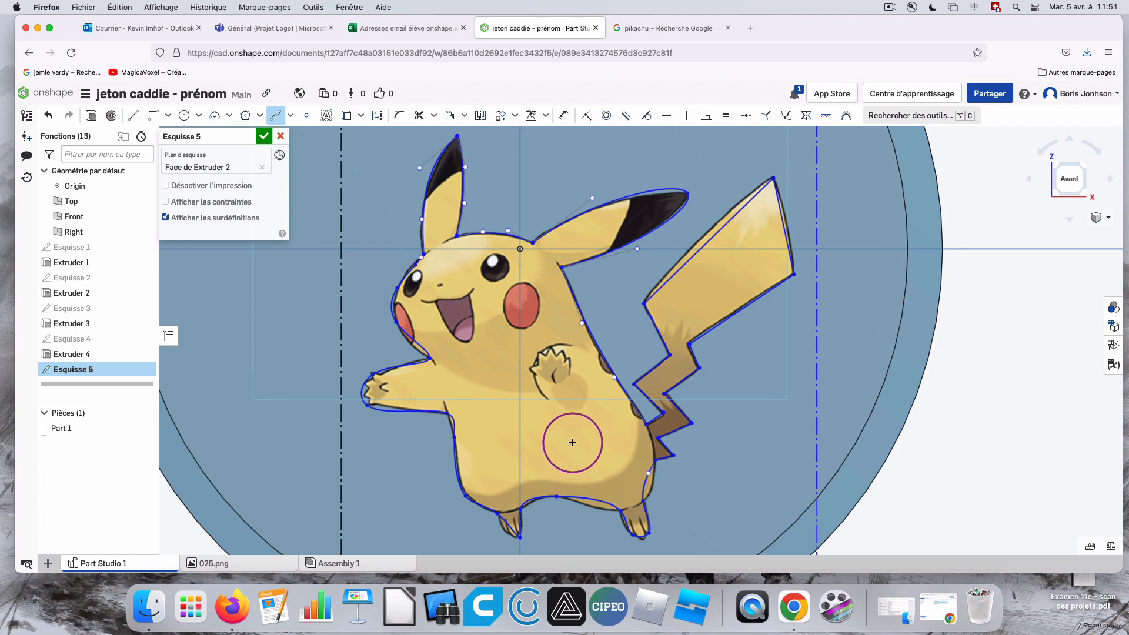
Insert extra spline points into the body curve between the feet, along the belly's side and around the outstretched arm.
{"action": "scroll", "coordinate": [662, 482], "scroll_direction": "up", "scroll_amount": 3}
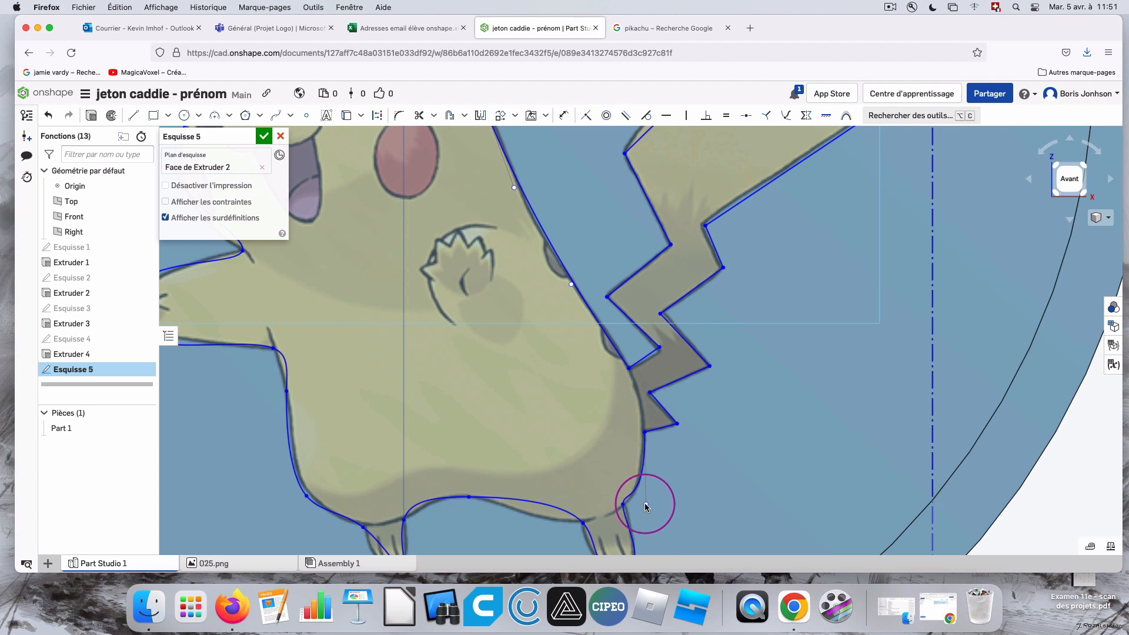
{"action": "scroll", "coordinate": [659, 497], "scroll_direction": "down", "scroll_amount": 4}
{"action": "scroll", "coordinate": [660, 497], "scroll_direction": "up", "scroll_amount": 1}
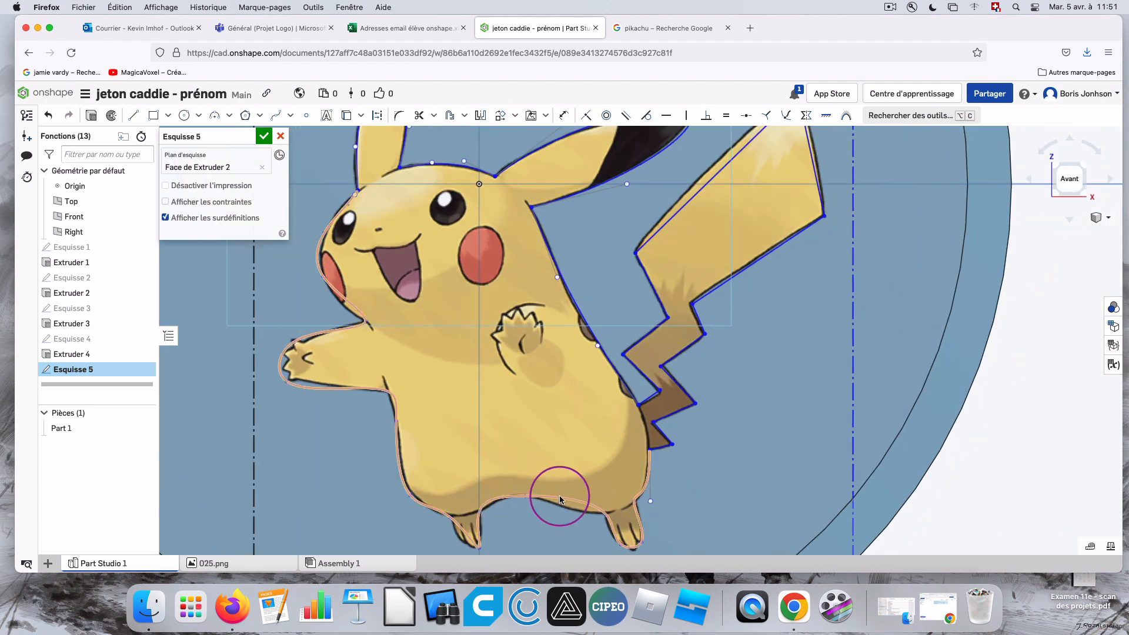
{"action": "left_click", "coordinate": [527, 497]}
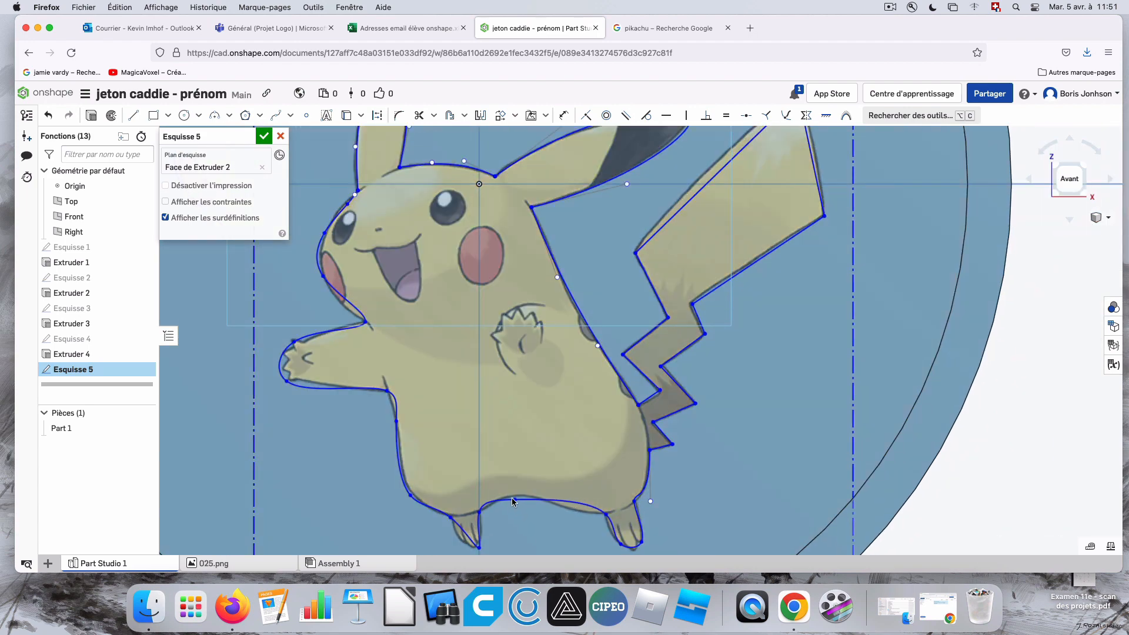
{"action": "scroll", "coordinate": [525, 501], "scroll_direction": "down", "scroll_amount": 3}
{"action": "left_click", "coordinate": [478, 530]}
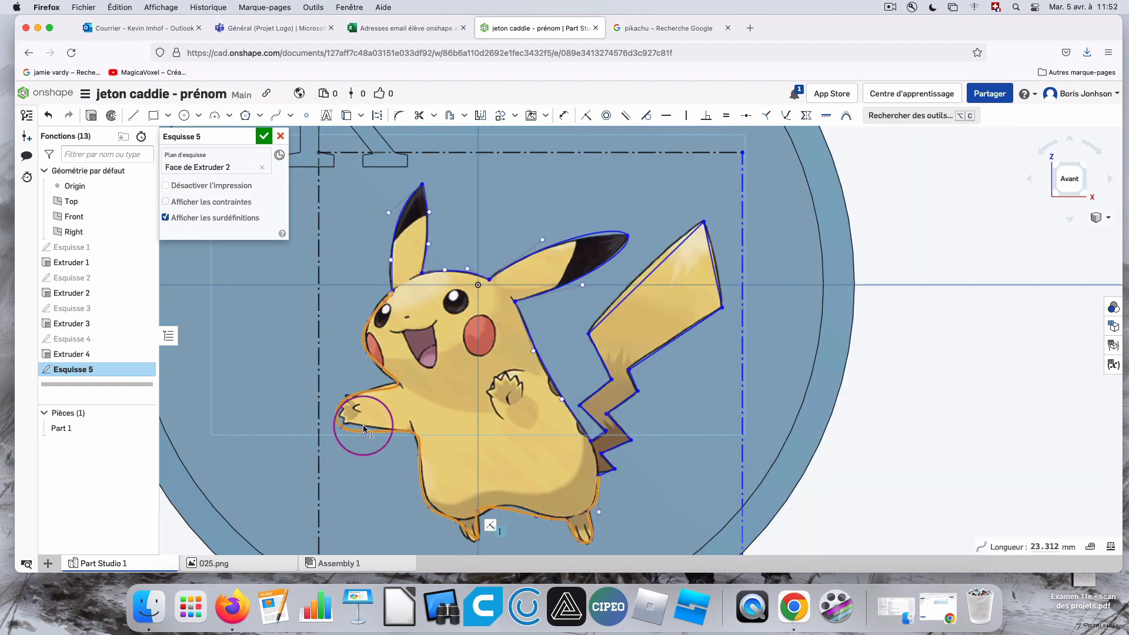
{"action": "left_click", "coordinate": [274, 117]}
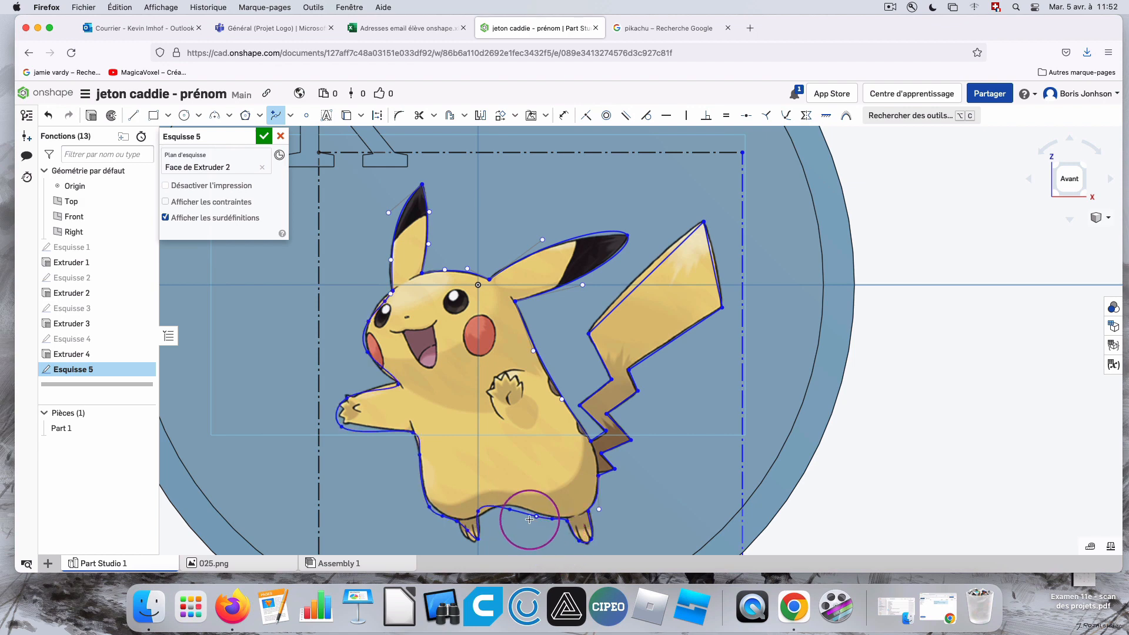
{"action": "left_click", "coordinate": [290, 115]}
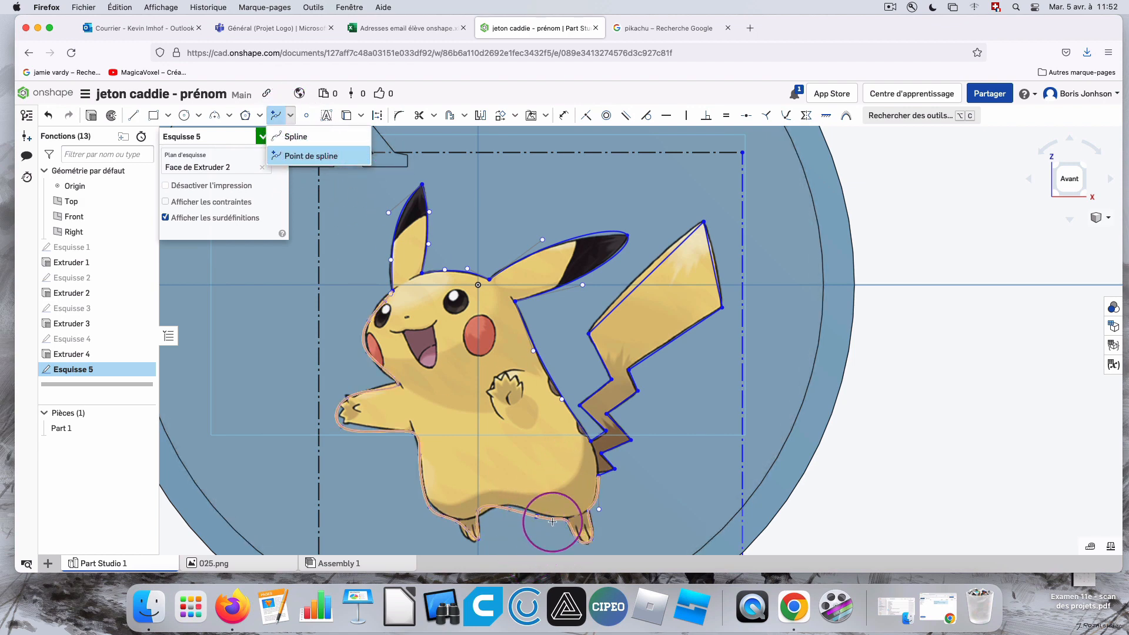
{"action": "left_click", "coordinate": [422, 480]}
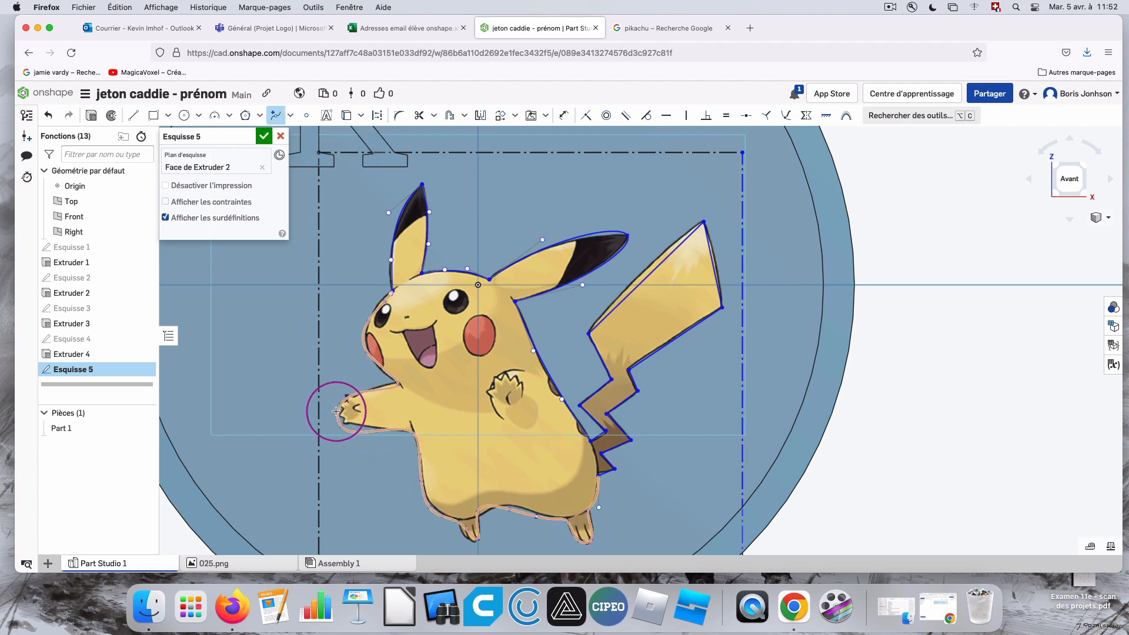
{"action": "left_click", "coordinate": [397, 383]}
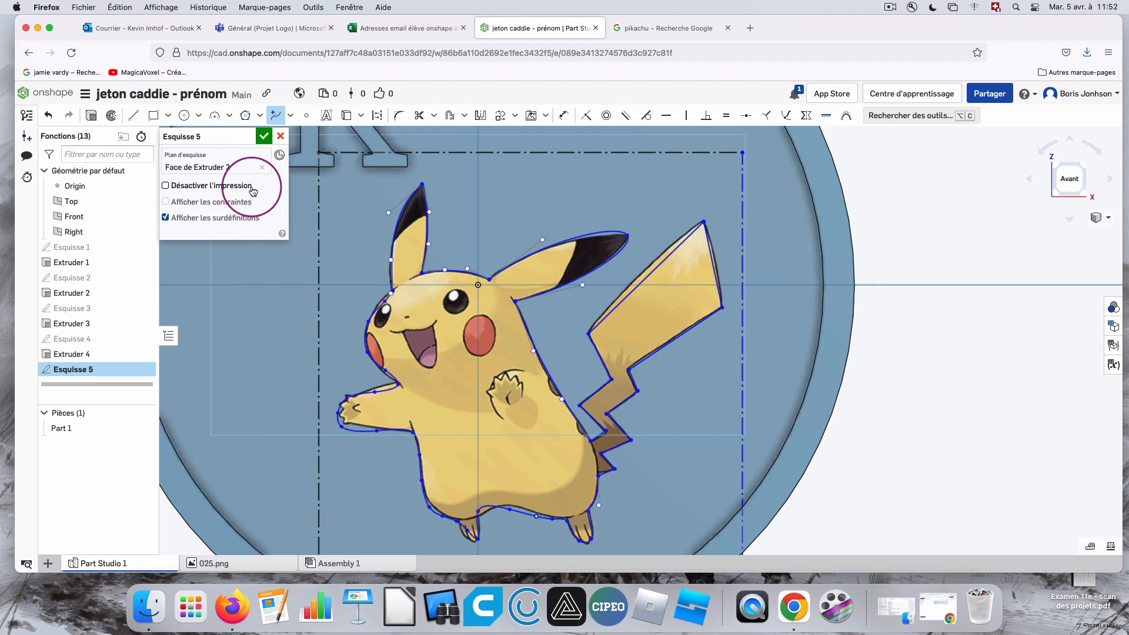
{"action": "key", "text": "Escape"}
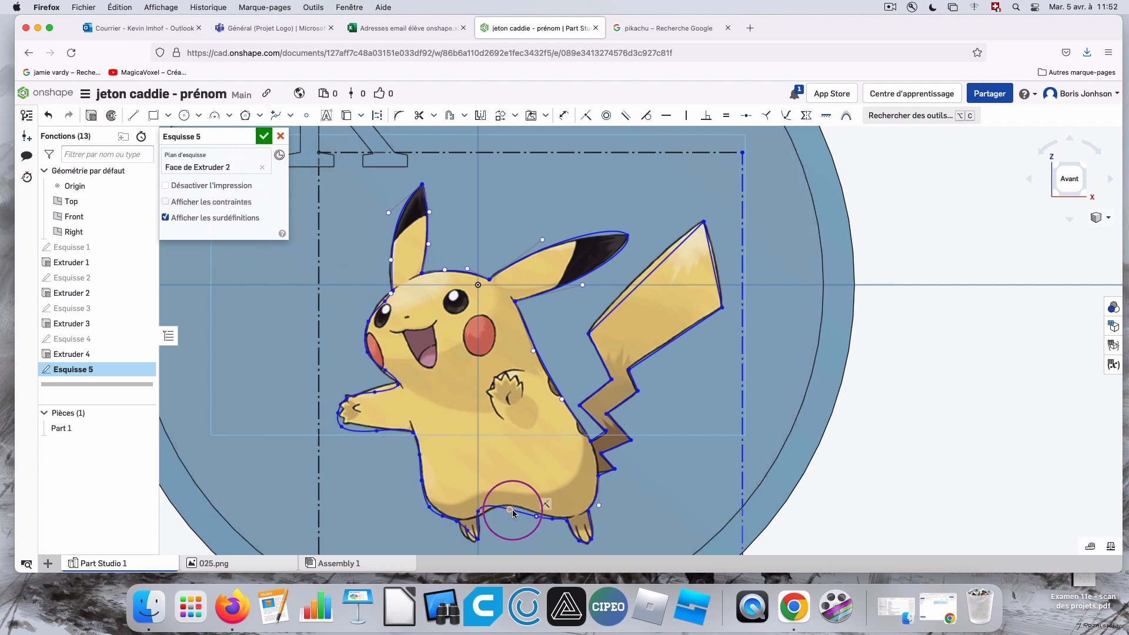
Move the body spline's points onto the picture's outline, check the joint at the upright ear's base, and finish the sketch.
{"action": "left_click_drag", "start_coordinate": [511, 510], "coordinate": [520, 507]}
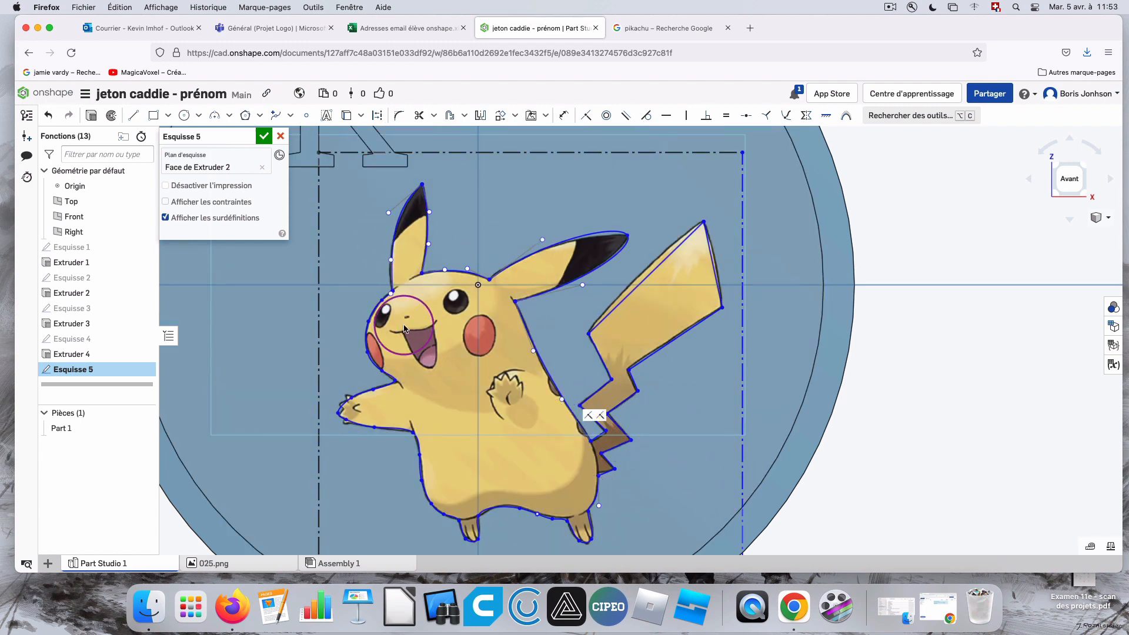
{"action": "scroll", "coordinate": [385, 274], "scroll_direction": "up", "scroll_amount": 10}
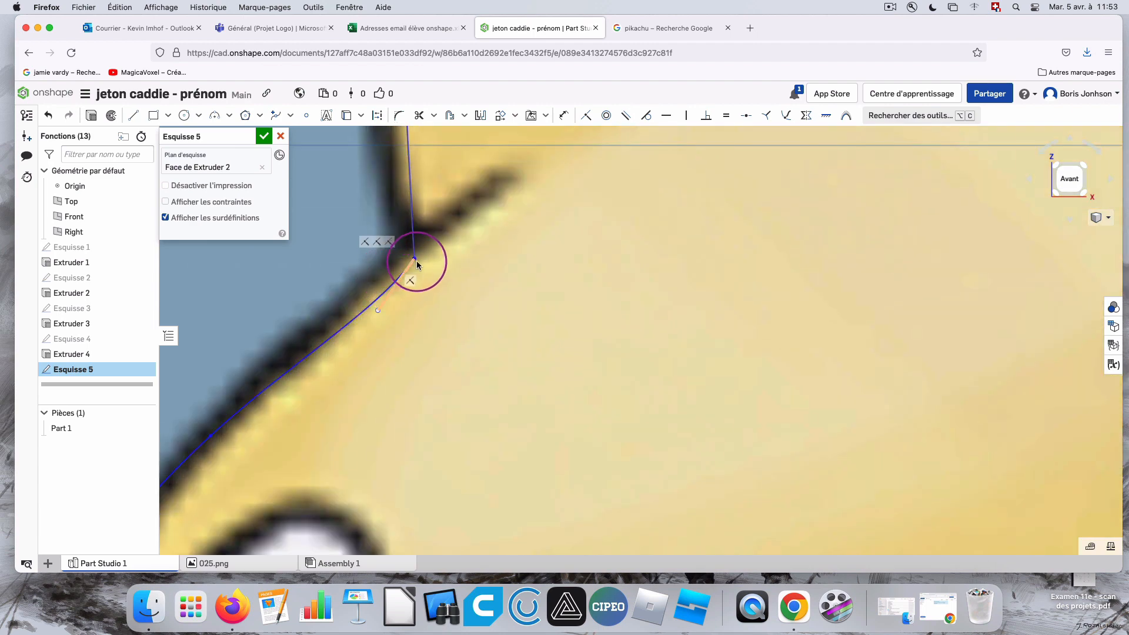
{"action": "scroll", "coordinate": [417, 258], "scroll_direction": "up", "scroll_amount": 5}
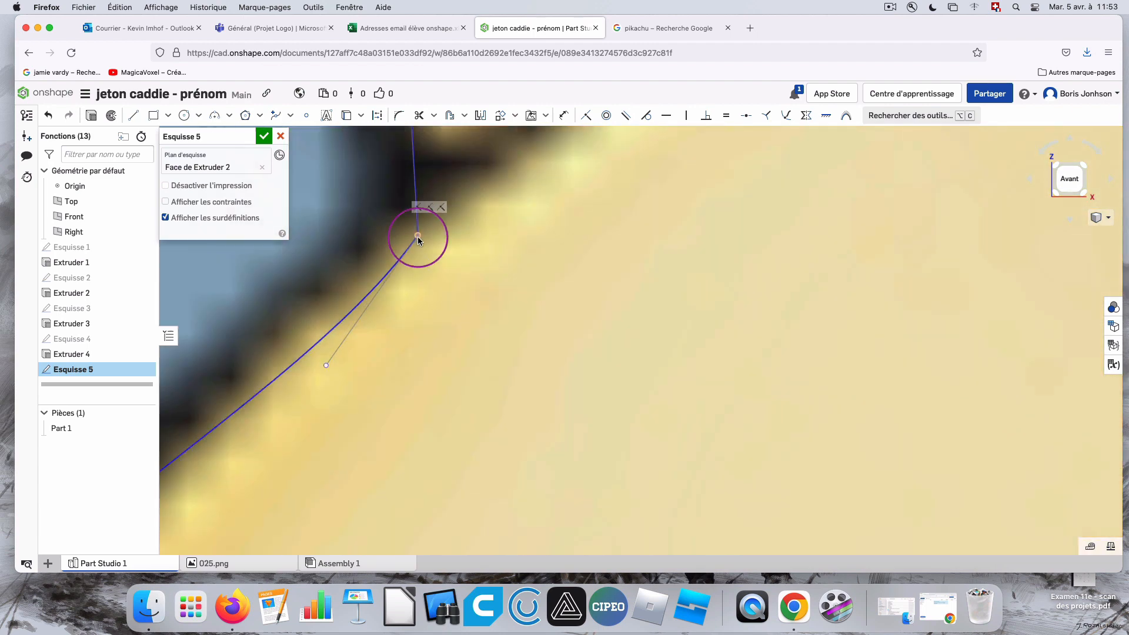
{"action": "scroll", "coordinate": [418, 241], "scroll_direction": "down", "scroll_amount": 15}
{"action": "scroll", "coordinate": [413, 258], "scroll_direction": "up", "scroll_amount": 7}
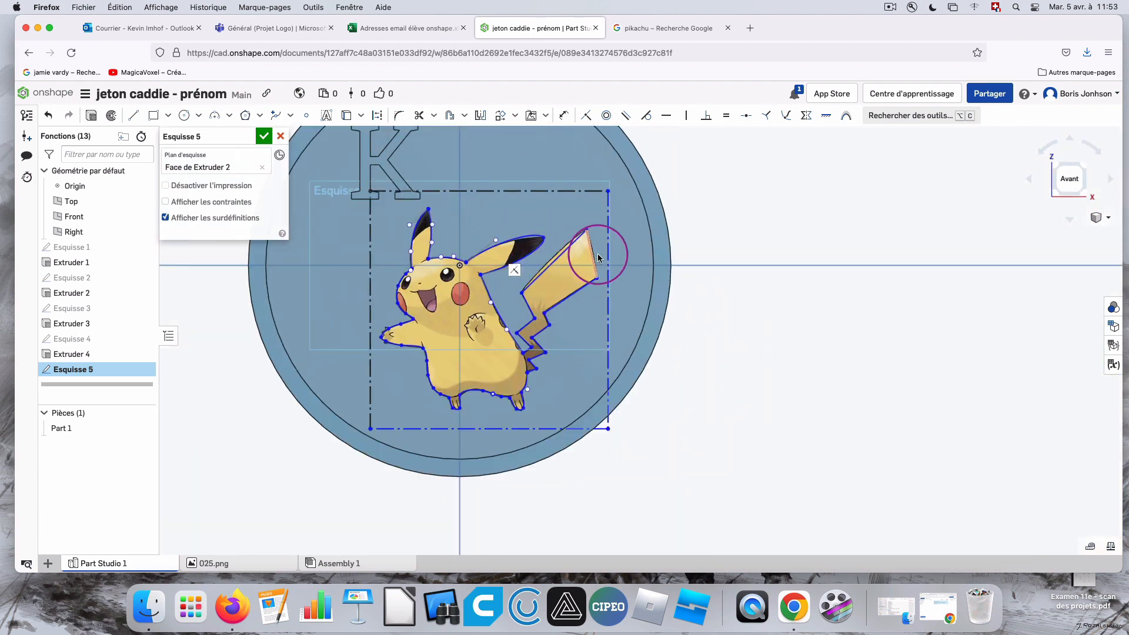
{"action": "scroll", "coordinate": [580, 283], "scroll_direction": "up", "scroll_amount": 3}
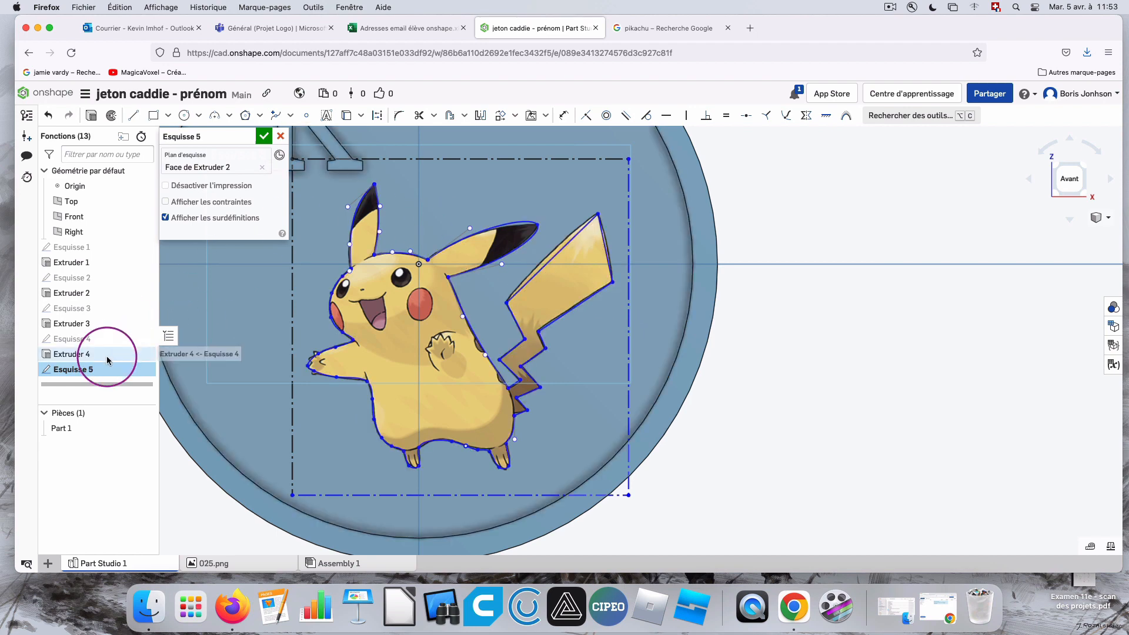
{"action": "left_click", "coordinate": [264, 137]}
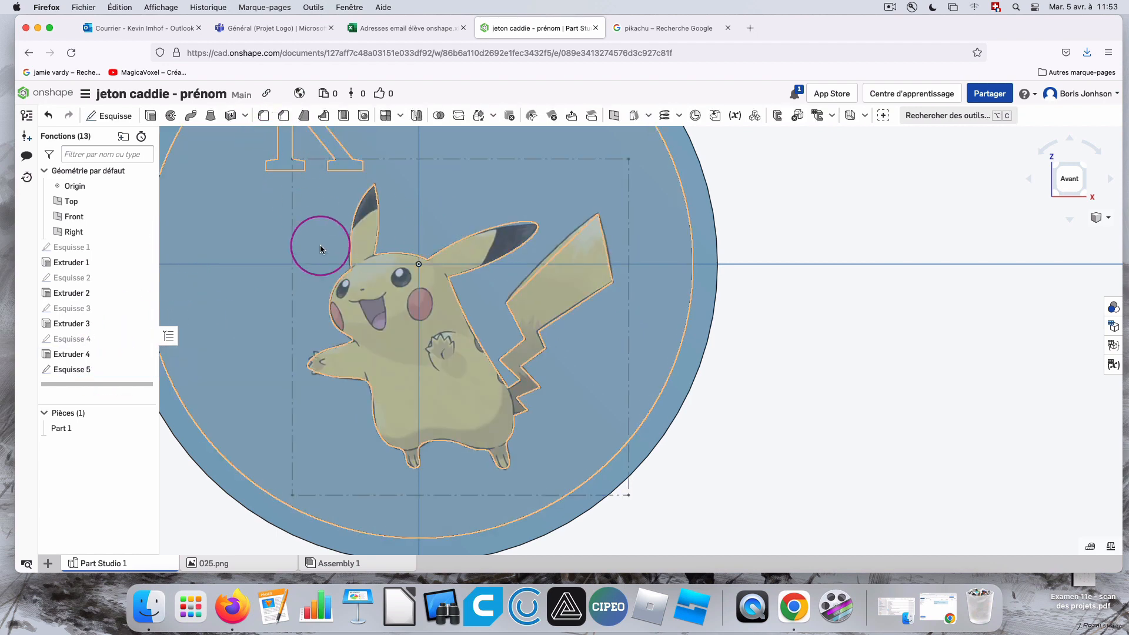
Extrude the Pikachu sketch with a depth of 1 mm, adding it to Part 1.
{"action": "left_click", "coordinate": [150, 116]}
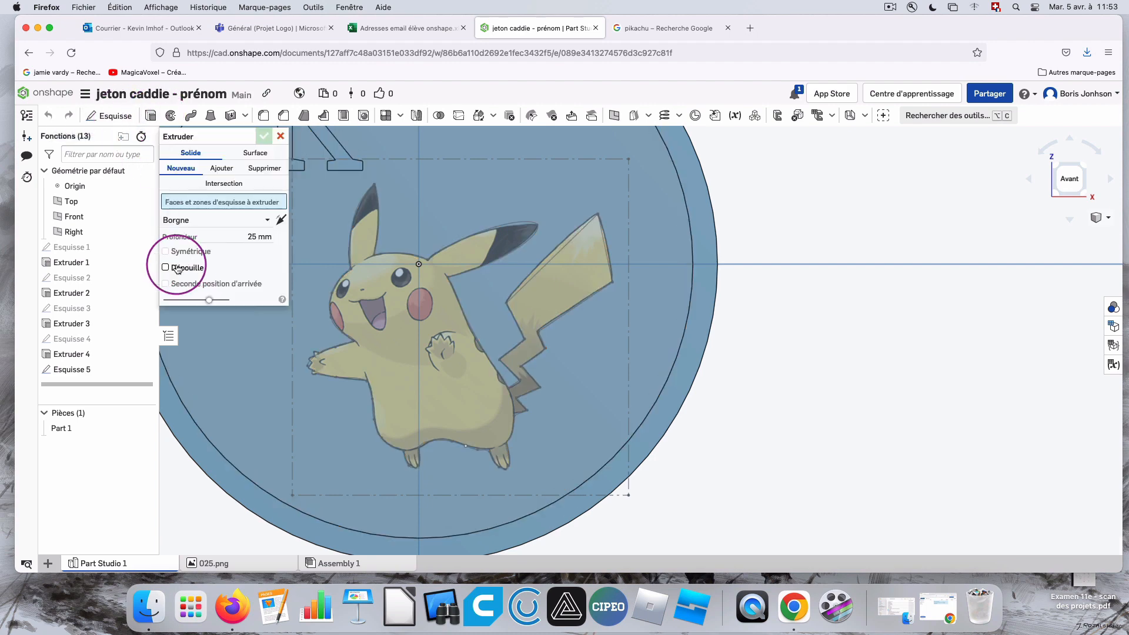
{"action": "left_click", "coordinate": [98, 369]}
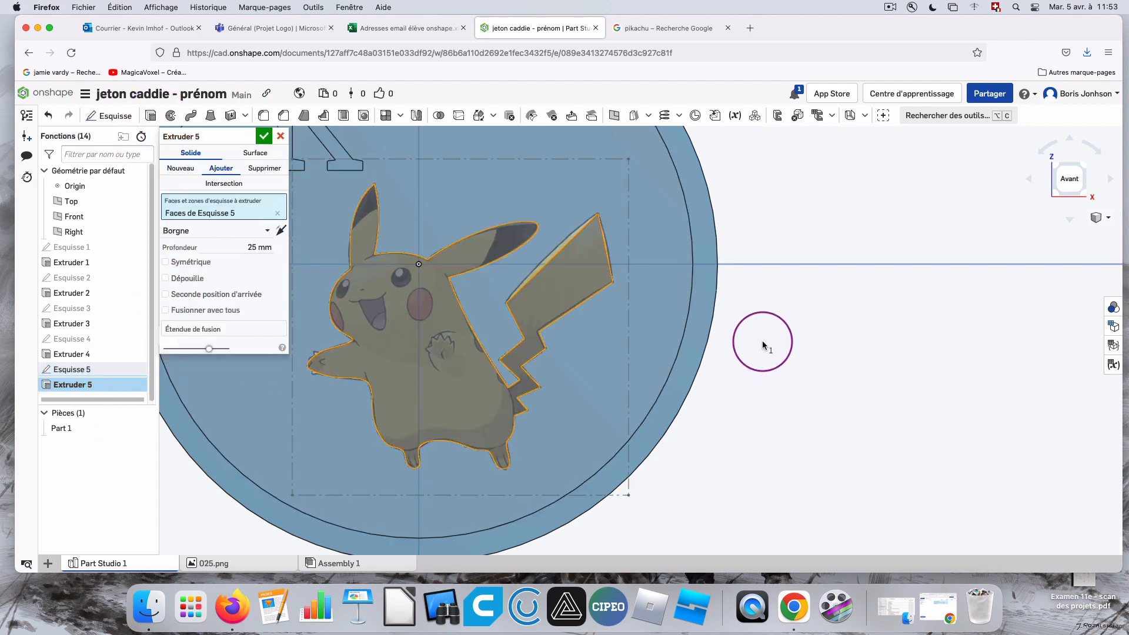
{"action": "right_click_drag", "start_coordinate": [765, 344], "coordinate": [752, 342]}
{"action": "left_click", "coordinate": [253, 248]}
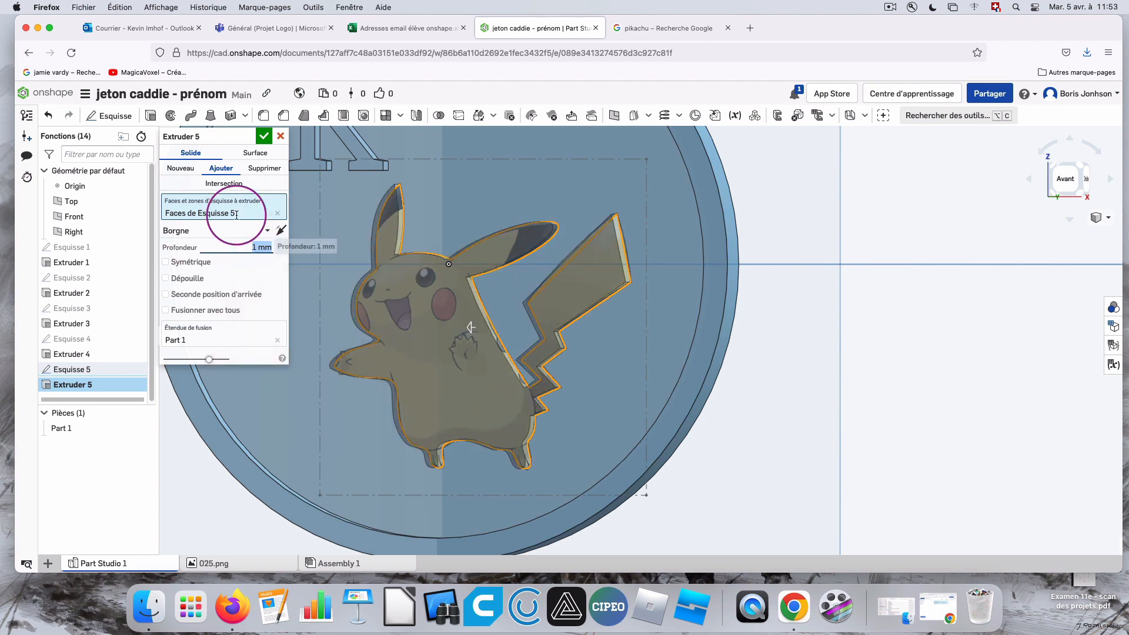
{"action": "left_click", "coordinate": [264, 137]}
{"action": "scroll", "coordinate": [850, 246], "scroll_direction": "down", "scroll_amount": 3}
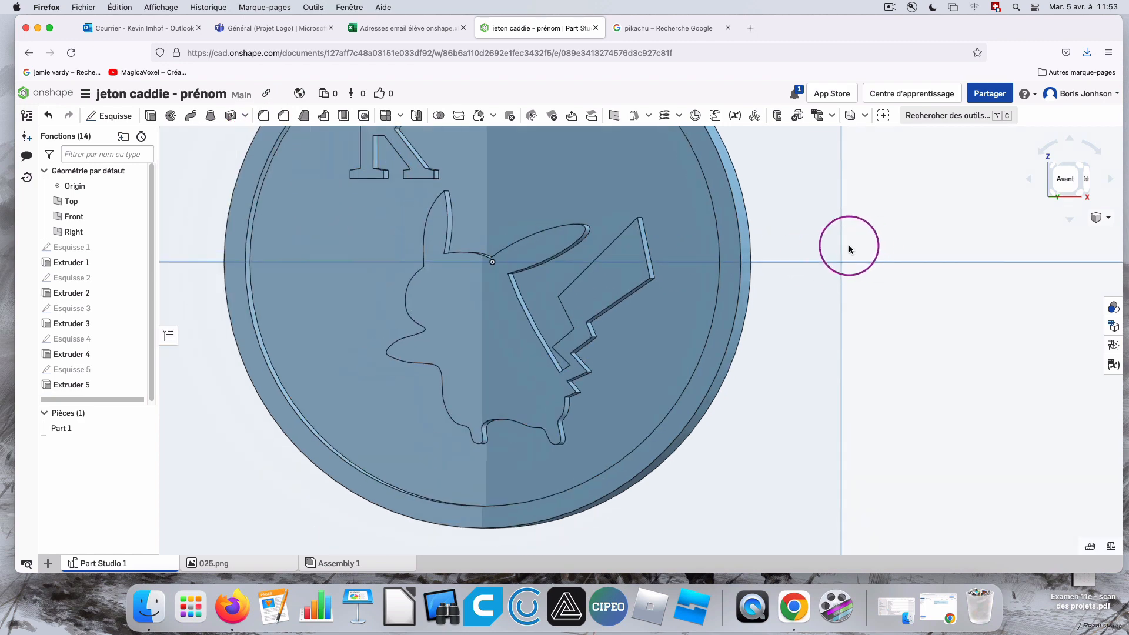
{"action": "scroll", "coordinate": [703, 205], "scroll_direction": "up", "scroll_amount": 5}
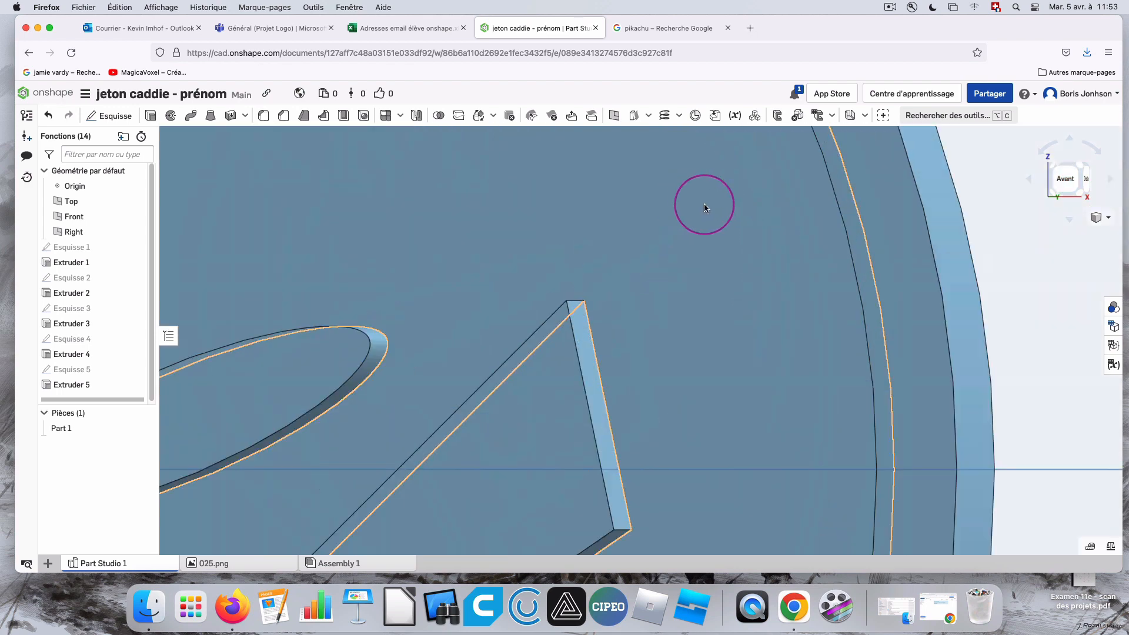
Examine the whole token from the front and at an angle, checking the raised letter, the Pikachu silhouette and the rim hole.
{"action": "scroll", "coordinate": [704, 205], "scroll_direction": "down", "scroll_amount": 5}
{"action": "left_click", "coordinate": [1063, 180]}
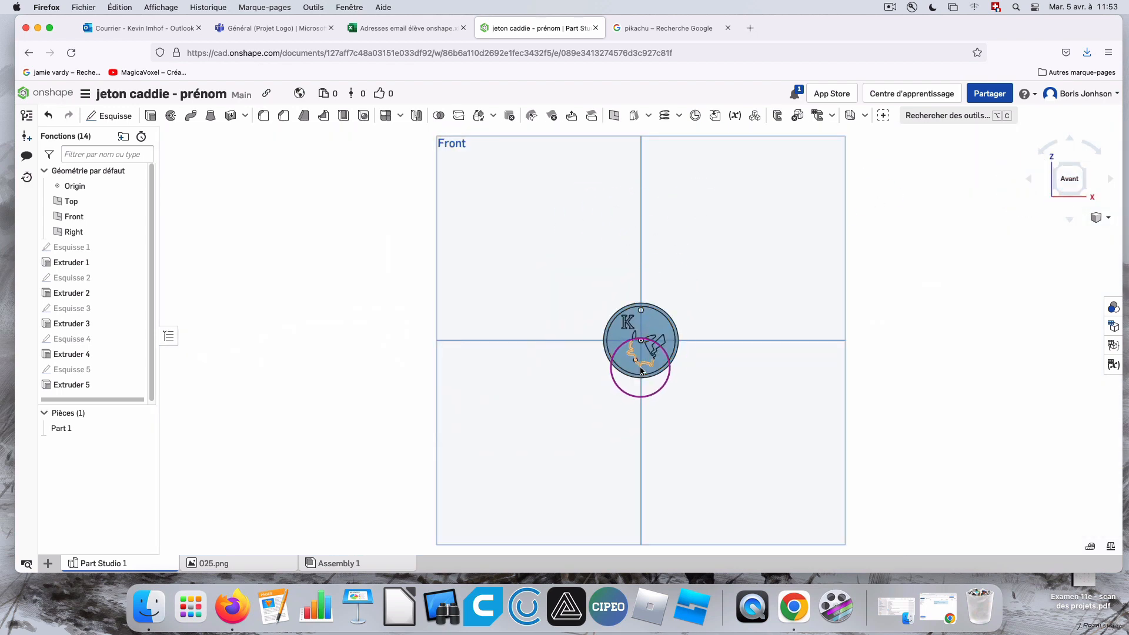
{"action": "scroll", "coordinate": [647, 352], "scroll_direction": "up", "scroll_amount": 5}
{"action": "scroll", "coordinate": [797, 270], "scroll_direction": "up", "scroll_amount": 5}
{"action": "scroll", "coordinate": [763, 276], "scroll_direction": "down", "scroll_amount": 7}
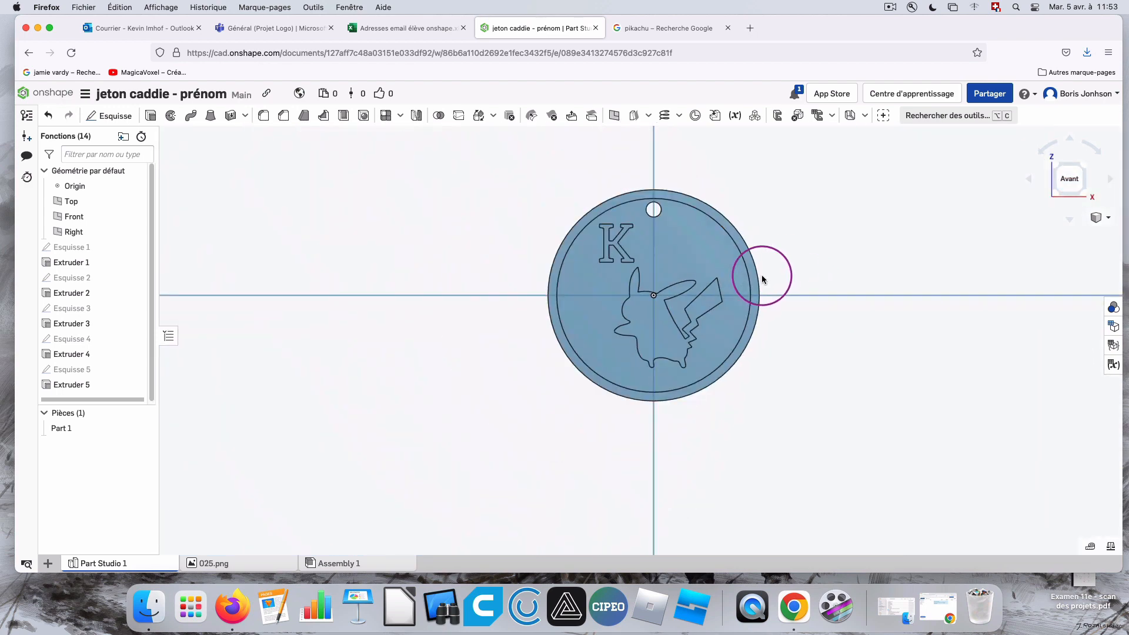
{"action": "right_click_drag", "start_coordinate": [823, 269], "coordinate": [771, 263]}
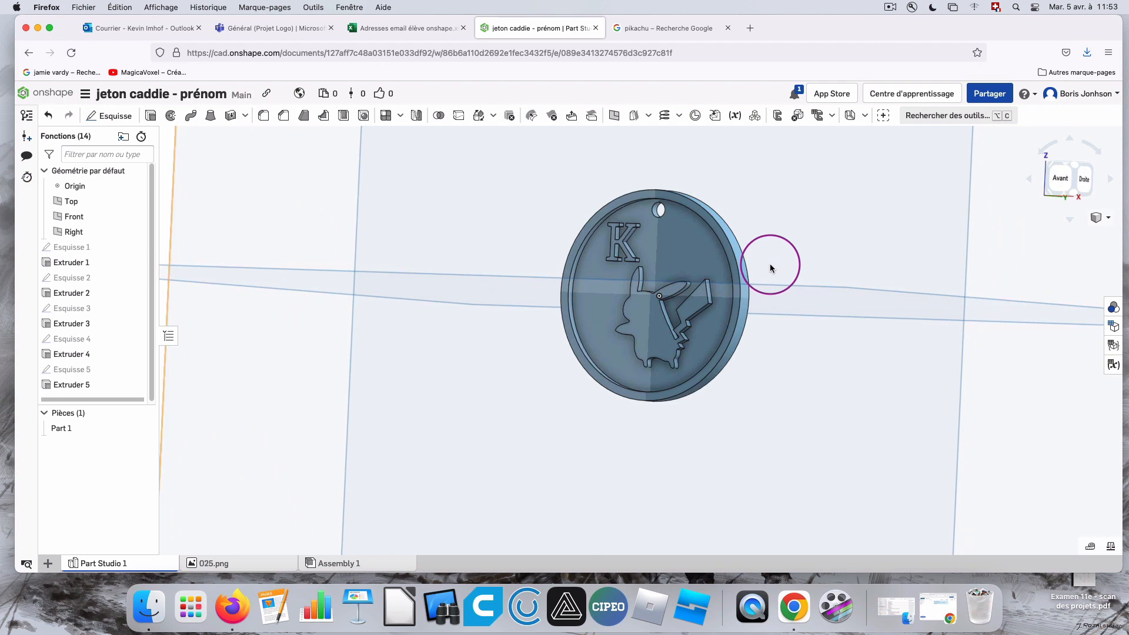
{"action": "left_click", "coordinate": [1059, 178]}
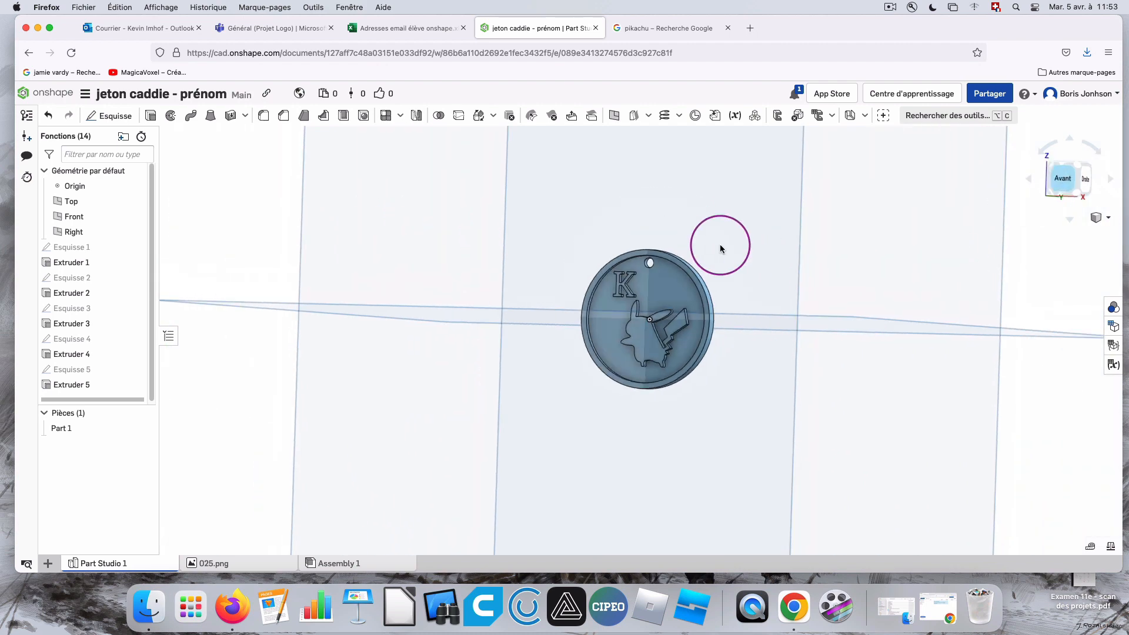
{"action": "scroll", "coordinate": [639, 337], "scroll_direction": "up", "scroll_amount": 1}
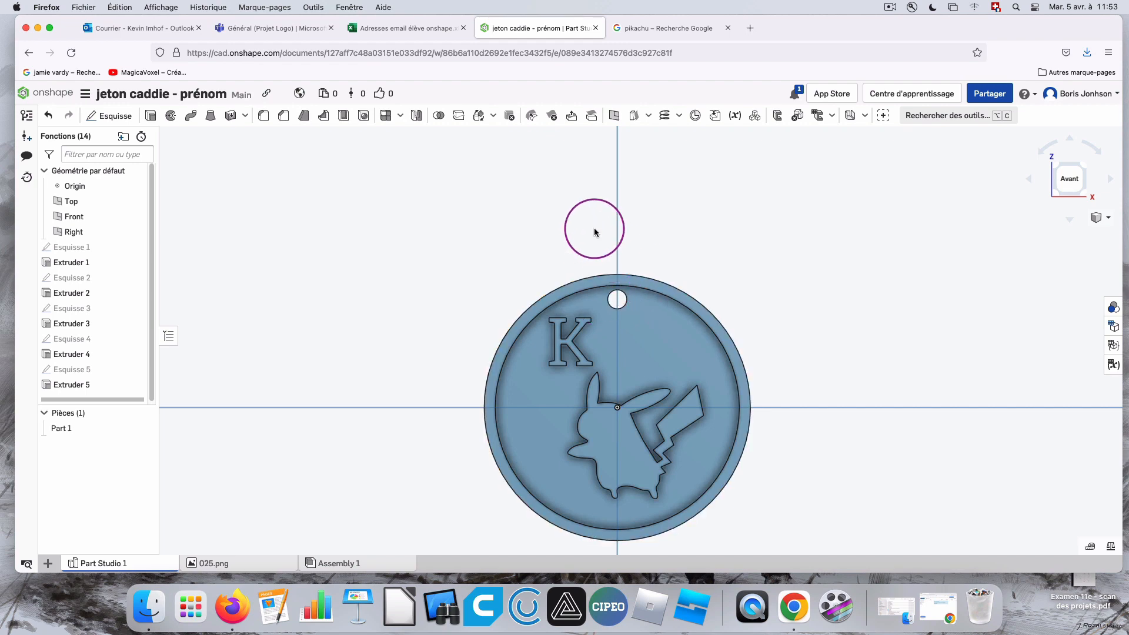
{"action": "scroll", "coordinate": [602, 316], "scroll_direction": "up", "scroll_amount": 3}
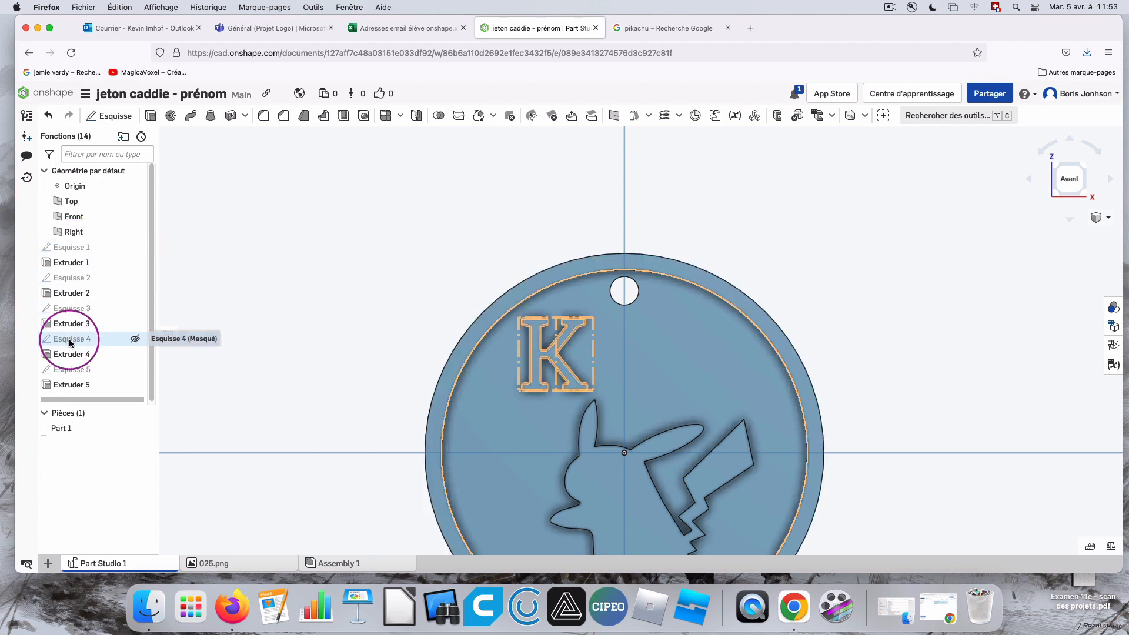
Edit the hole's sketch (Esquisse 3), dimension the circle's diameter at 2, and accept the sketch.
{"action": "double_click", "coordinate": [70, 308]}
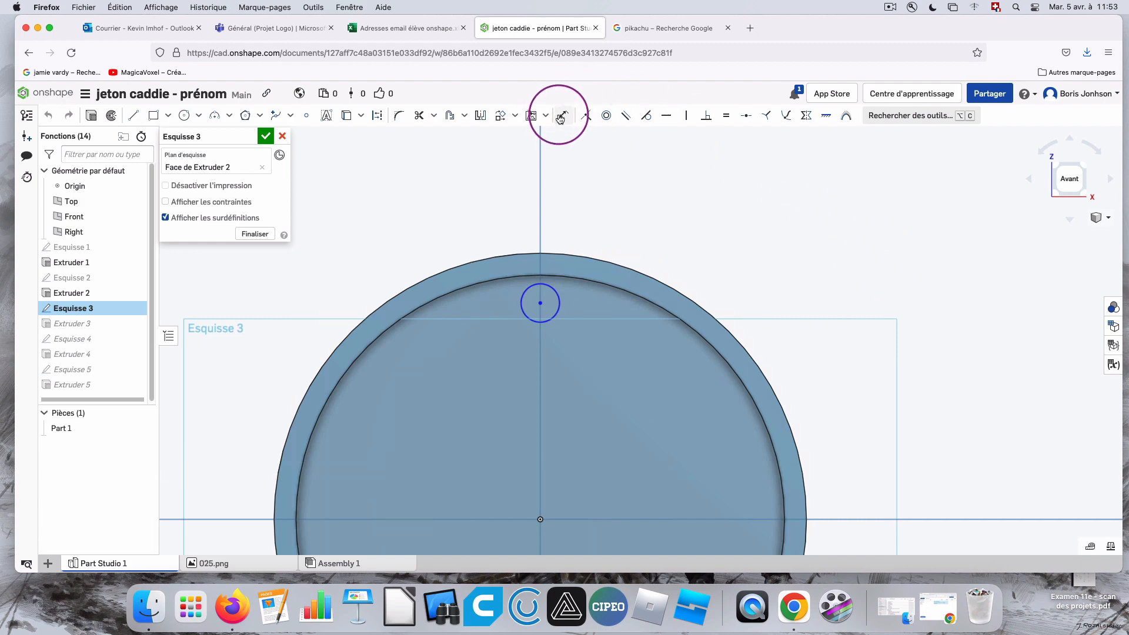
{"action": "left_click", "coordinate": [562, 116]}
{"action": "left_click", "coordinate": [521, 303]}
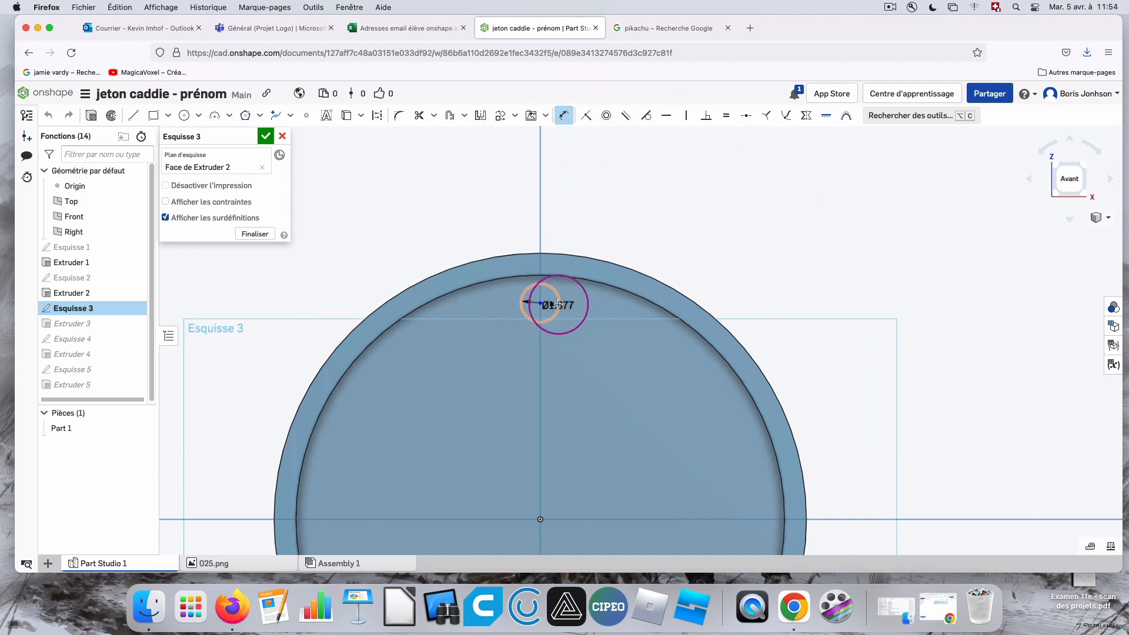
{"action": "left_click", "coordinate": [617, 356]}
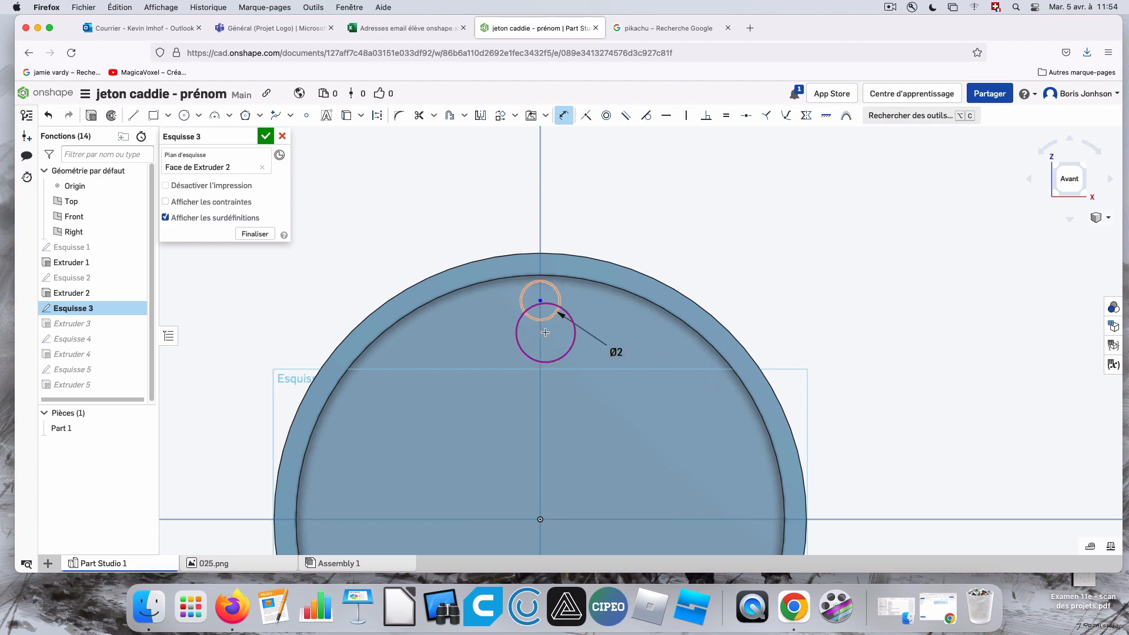
{"action": "left_click", "coordinate": [265, 136]}
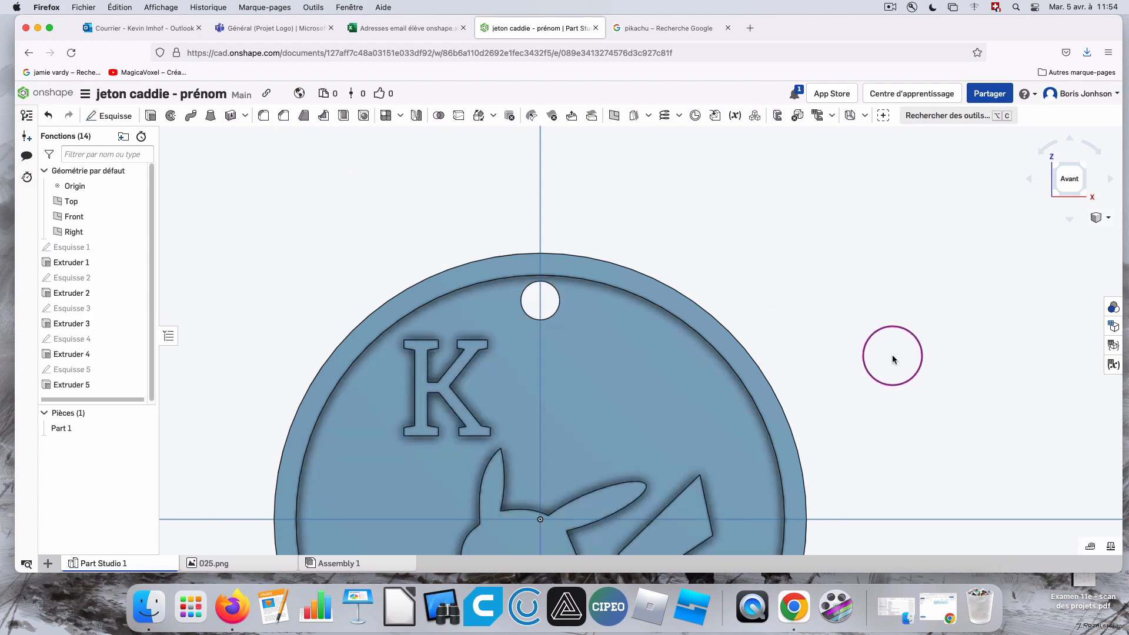
Start an export of Part Studio 1 and name the file with the maker's first name followed by "- jetton".
{"action": "right_click_drag", "start_coordinate": [953, 389], "coordinate": [940, 388]}
{"action": "left_click", "coordinate": [1065, 178]}
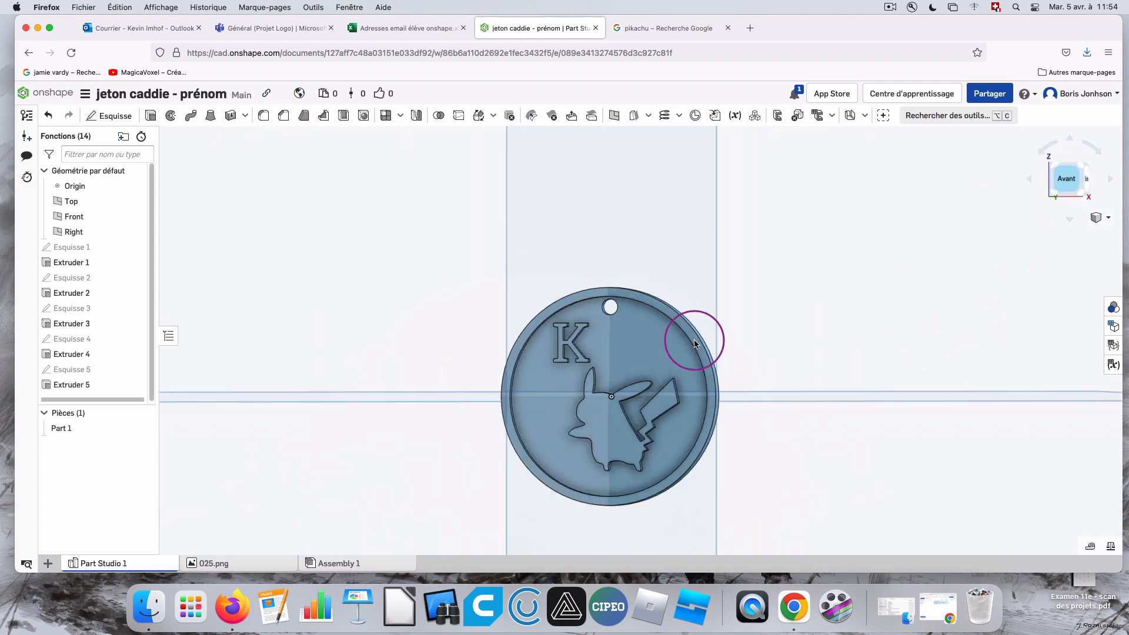
{"action": "scroll", "coordinate": [710, 340], "scroll_direction": "up", "scroll_amount": 5}
{"action": "scroll", "coordinate": [497, 335], "scroll_direction": "up", "scroll_amount": 3}
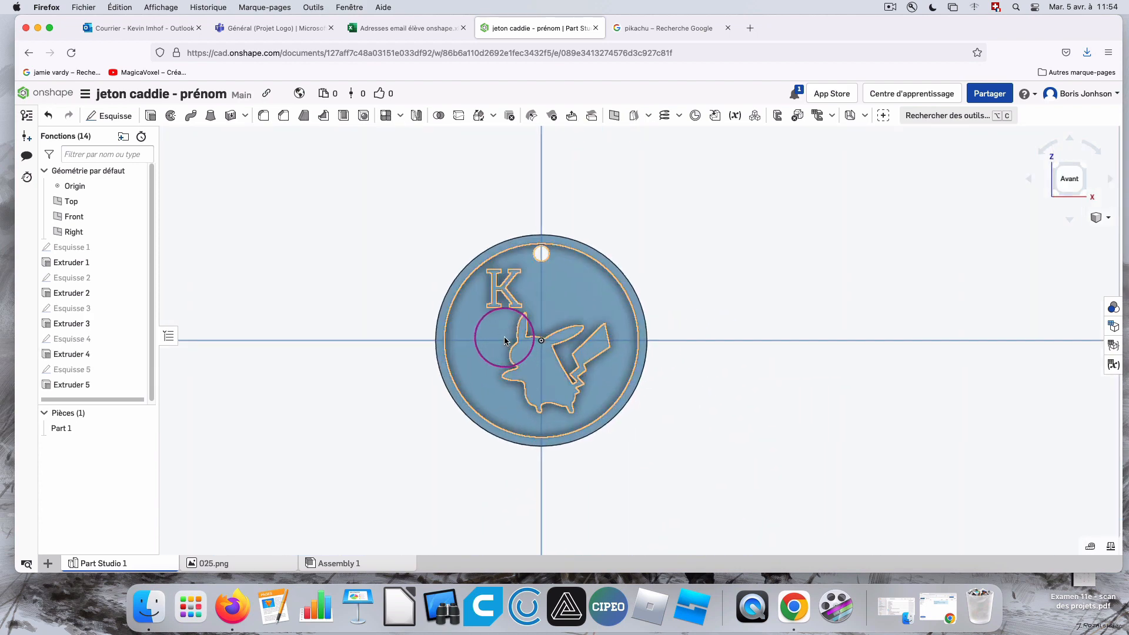
{"action": "right_click", "coordinate": [123, 564]}
{"action": "left_click", "coordinate": [111, 548]}
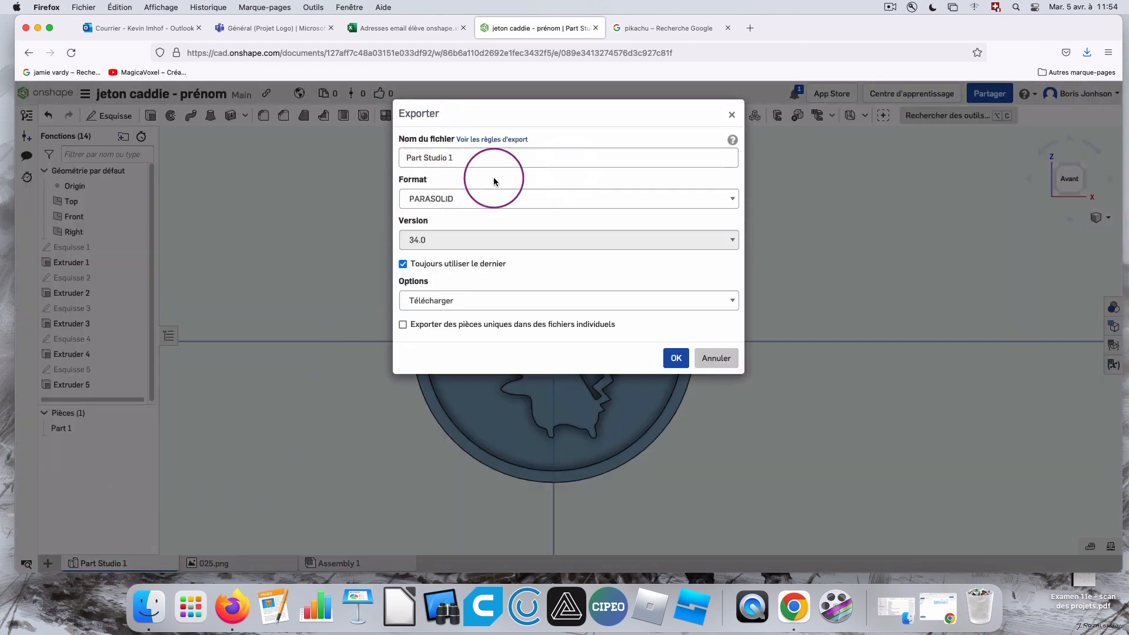
{"action": "left_click_drag", "start_coordinate": [482, 158], "coordinate": [402, 156]}
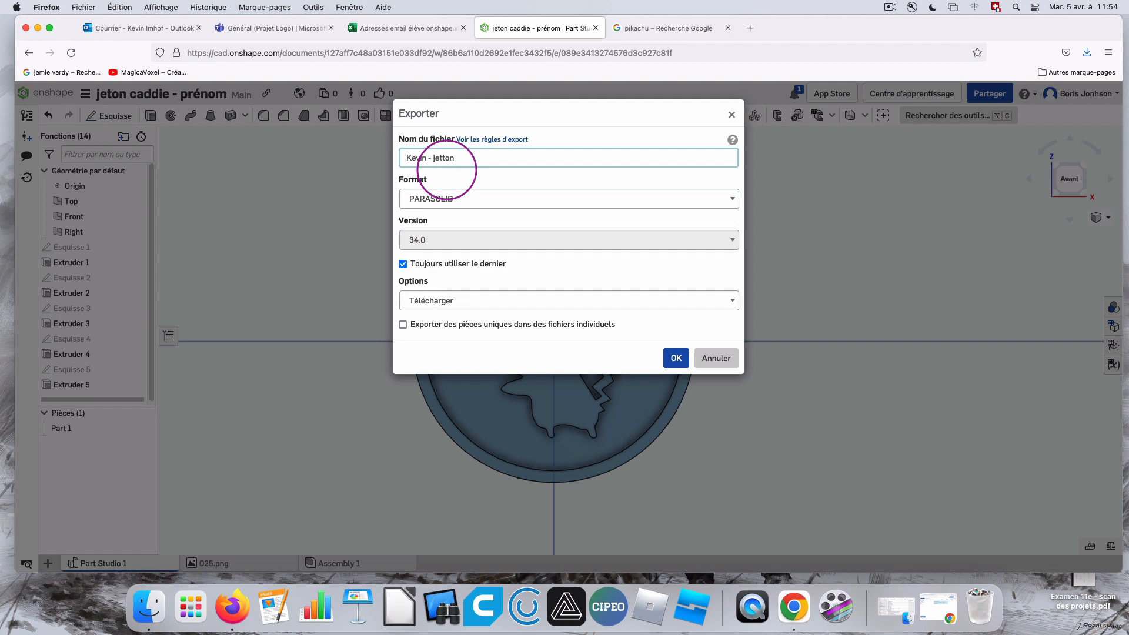
Export the token in STL format with Millimeter units and the Télécharger option, and check the browser's downloads for the file.
{"action": "left_click", "coordinate": [507, 200]}
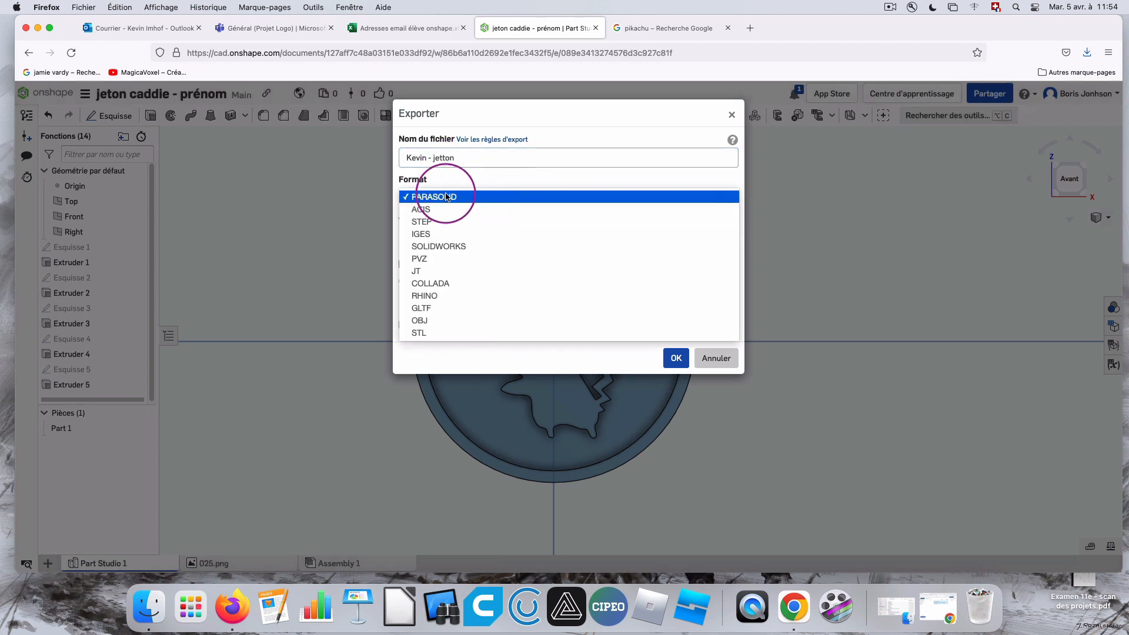
{"action": "left_click", "coordinate": [446, 332]}
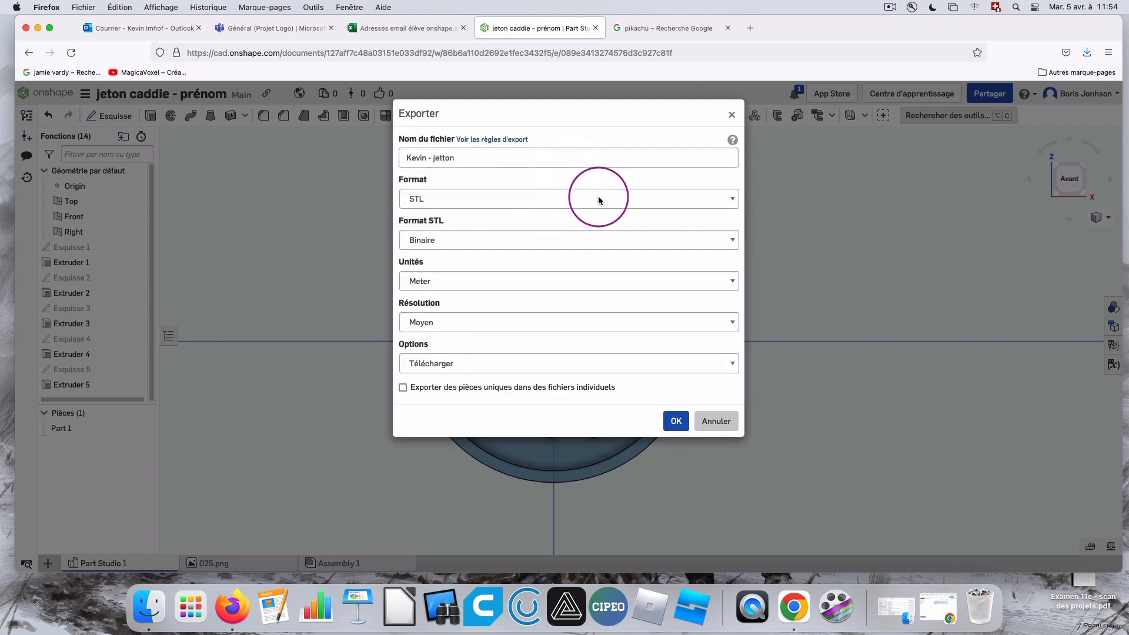
{"action": "left_click", "coordinate": [459, 281]}
{"action": "left_click", "coordinate": [470, 292]}
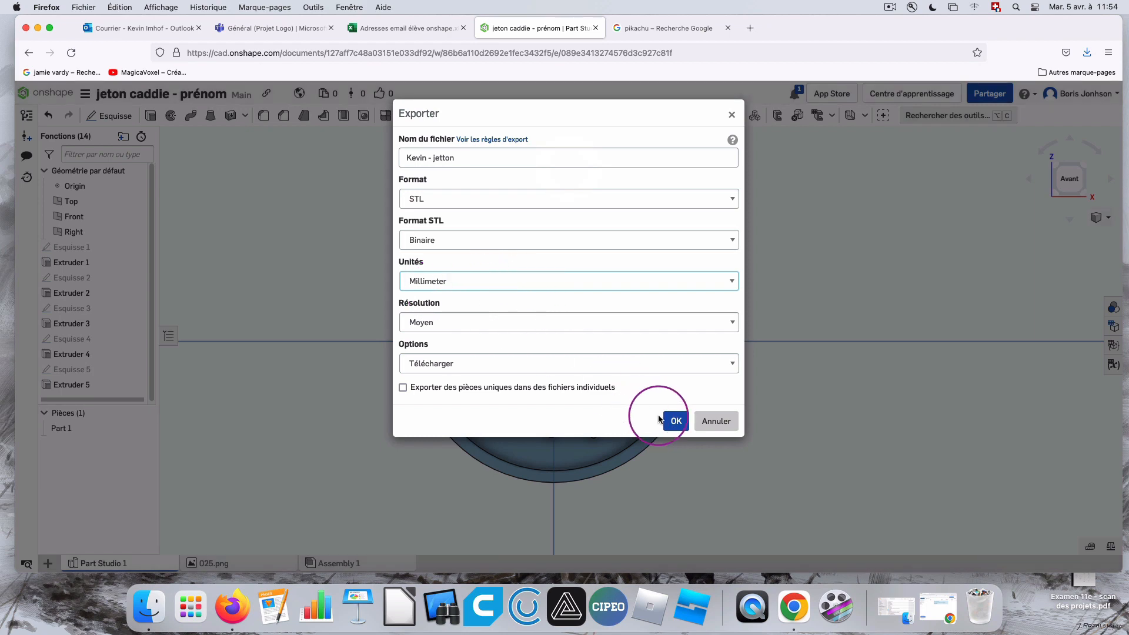
{"action": "left_click", "coordinate": [459, 363]}
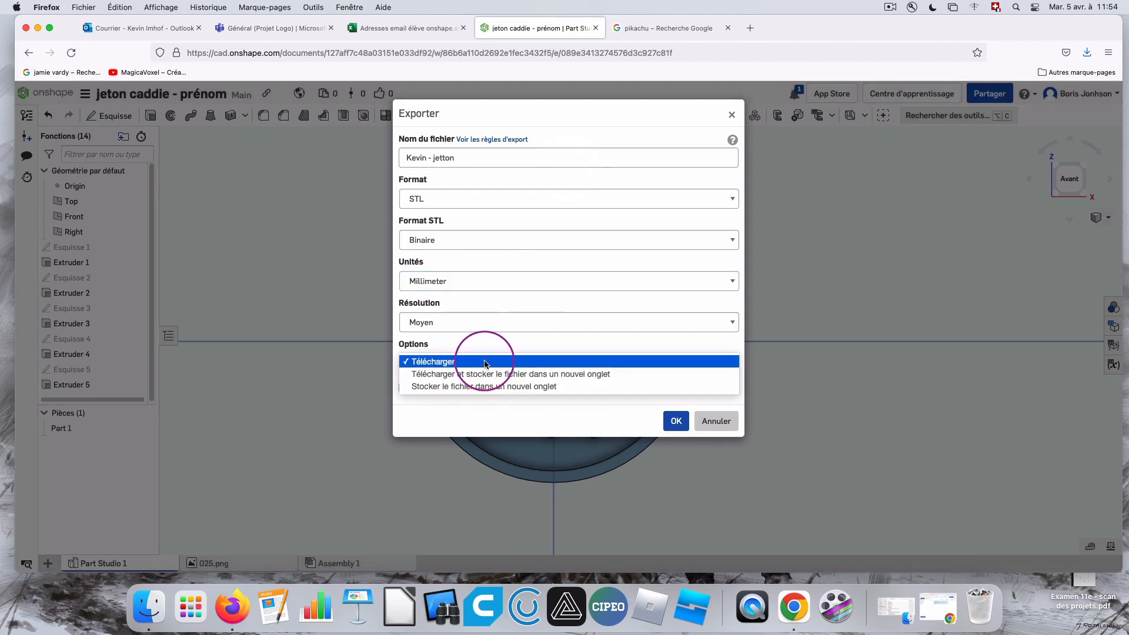
{"action": "left_click", "coordinate": [484, 363]}
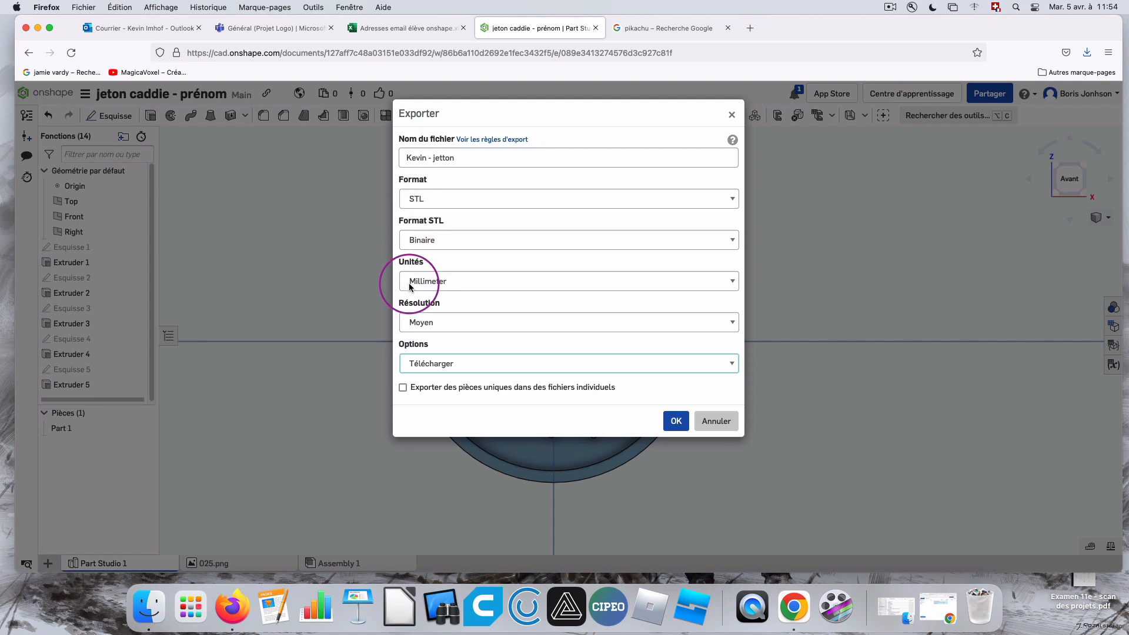
{"action": "left_click", "coordinate": [677, 420]}
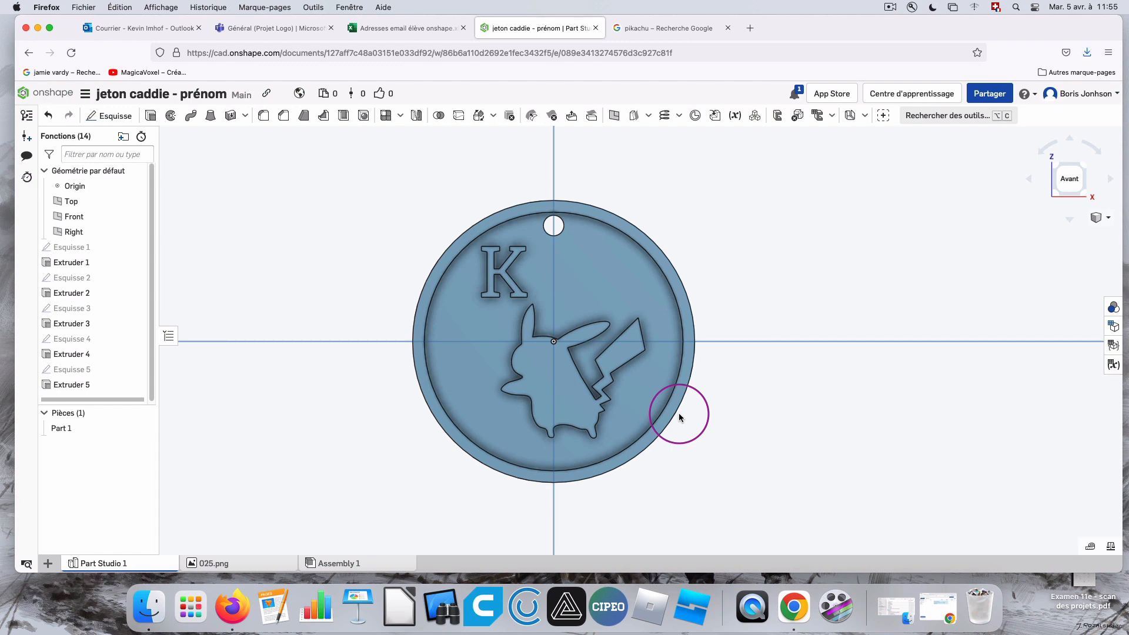
{"action": "left_click", "coordinate": [1086, 53]}
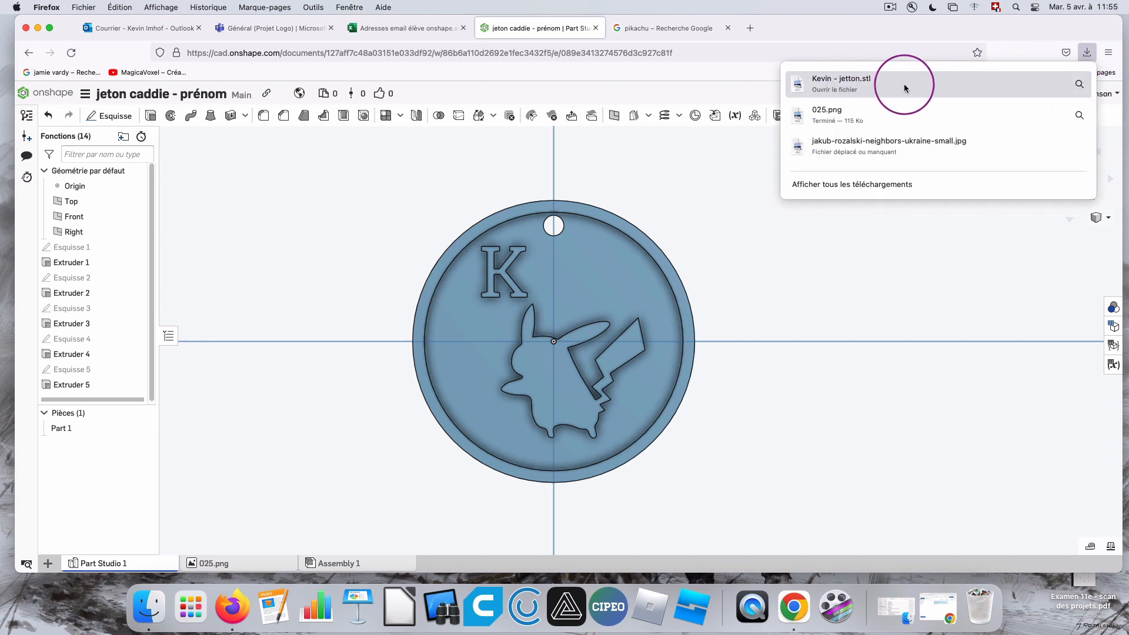
{"action": "left_click", "coordinate": [1019, 47]}
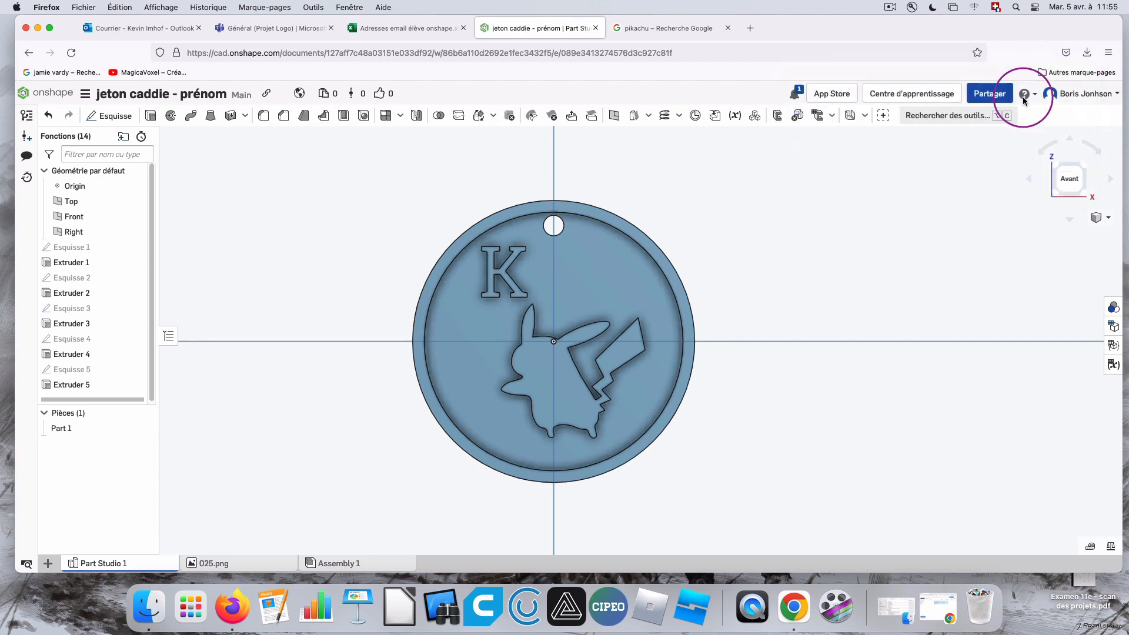
Switch to the Chrome window, open the token document from Mon Onshape, widen the window and show the token from the front.
{"action": "left_click", "coordinate": [940, 614]}
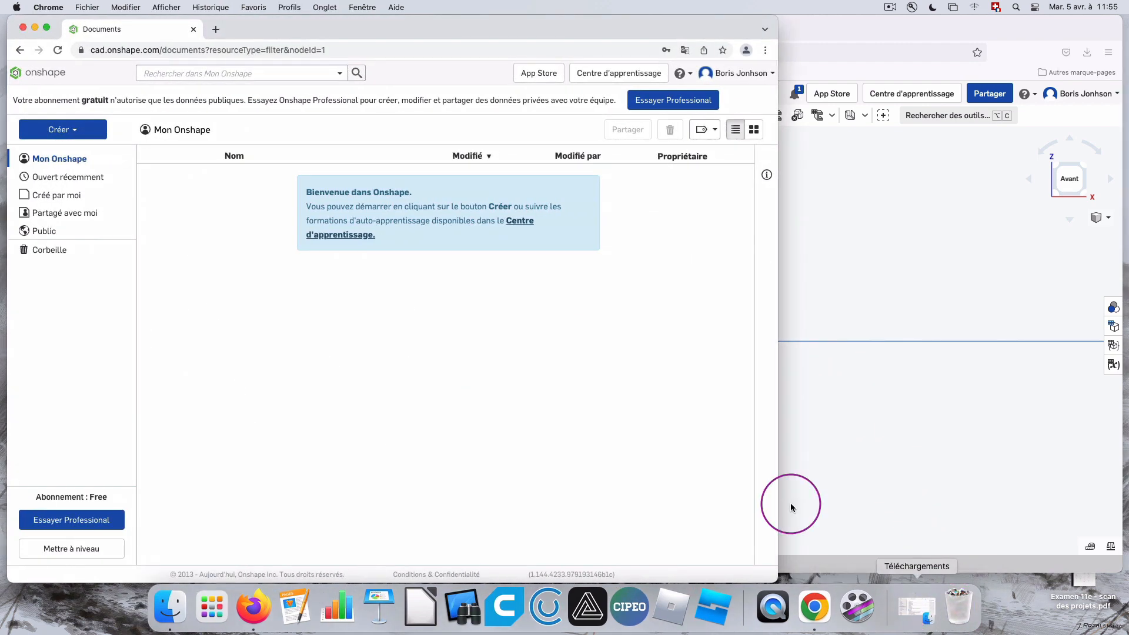
{"action": "left_click", "coordinate": [57, 160]}
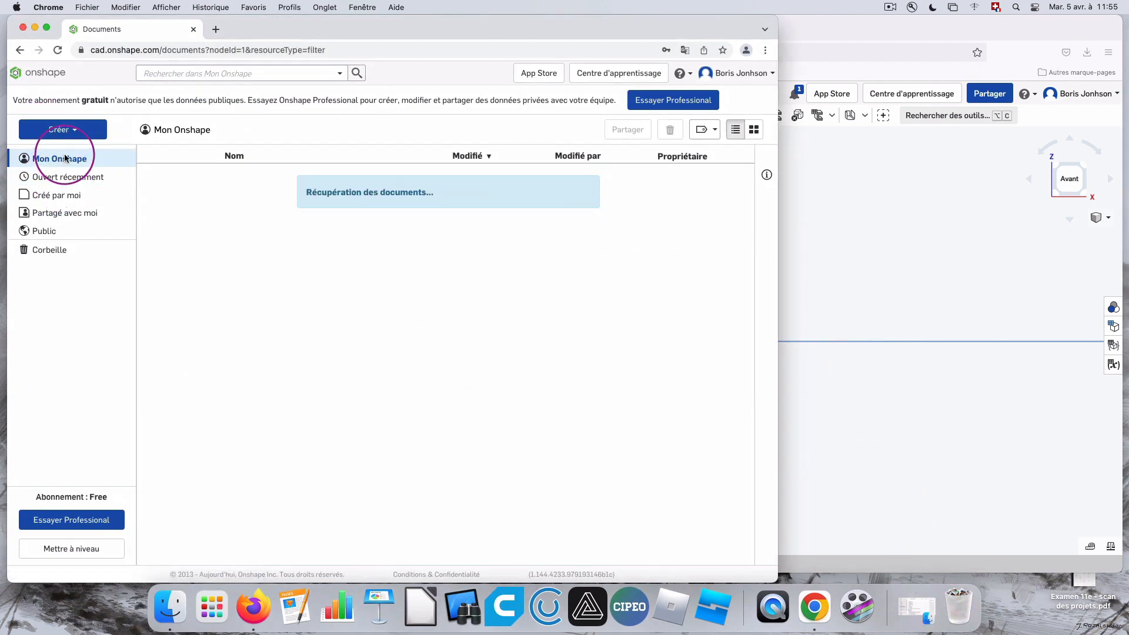
{"action": "left_click", "coordinate": [252, 303]}
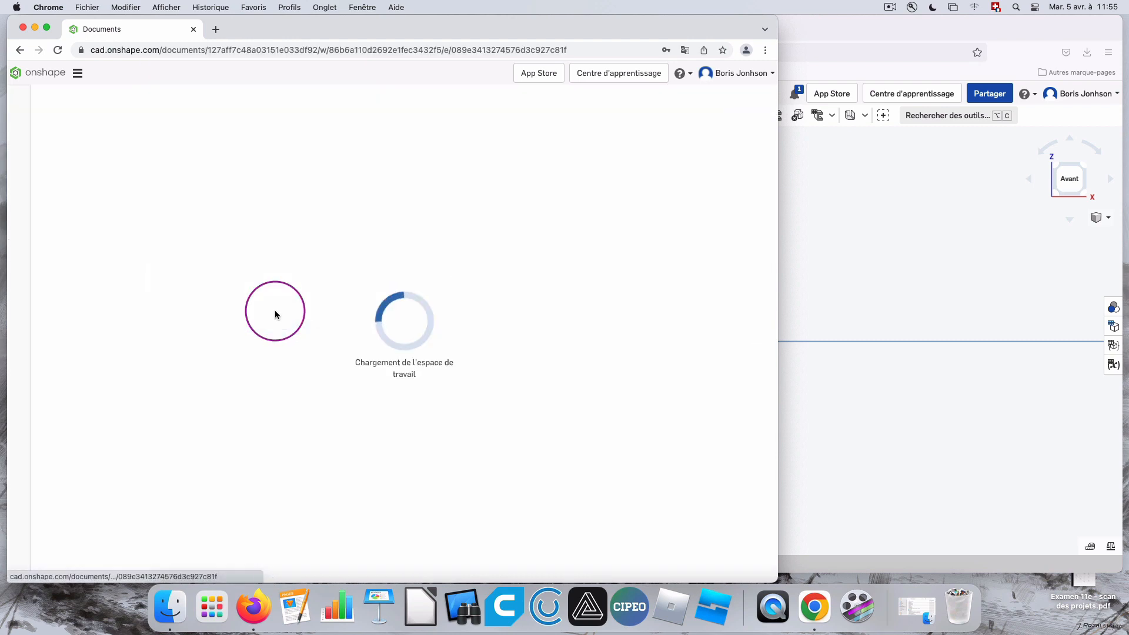
{"action": "left_click_drag", "start_coordinate": [779, 213], "coordinate": [915, 213]}
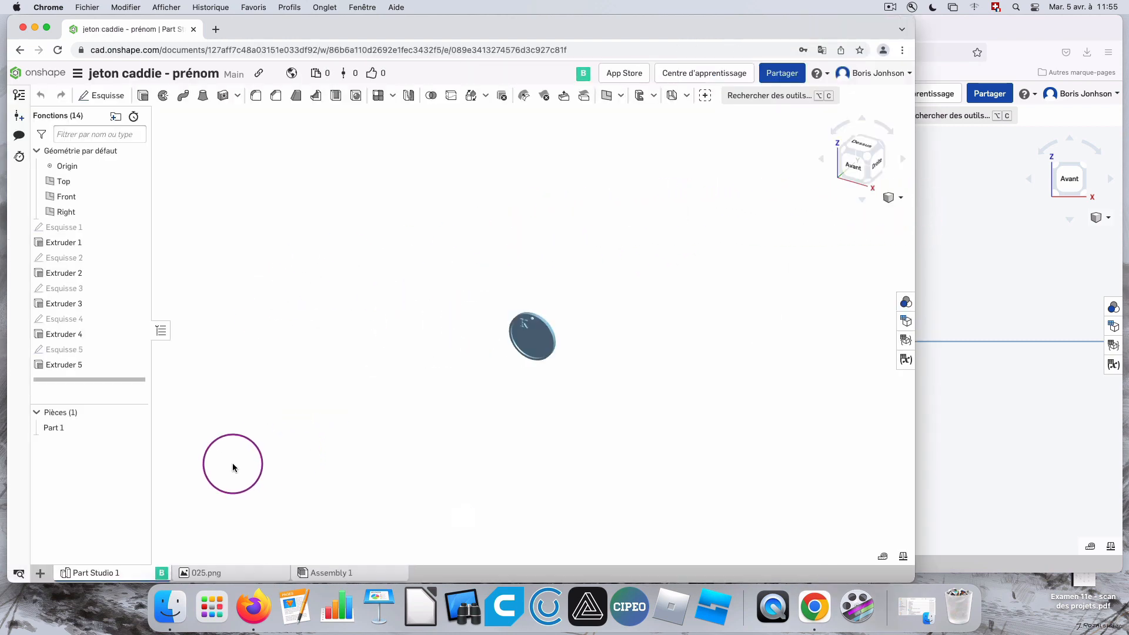
{"action": "left_click", "coordinate": [853, 167]}
{"action": "scroll", "coordinate": [541, 353], "scroll_direction": "up", "scroll_amount": 5}
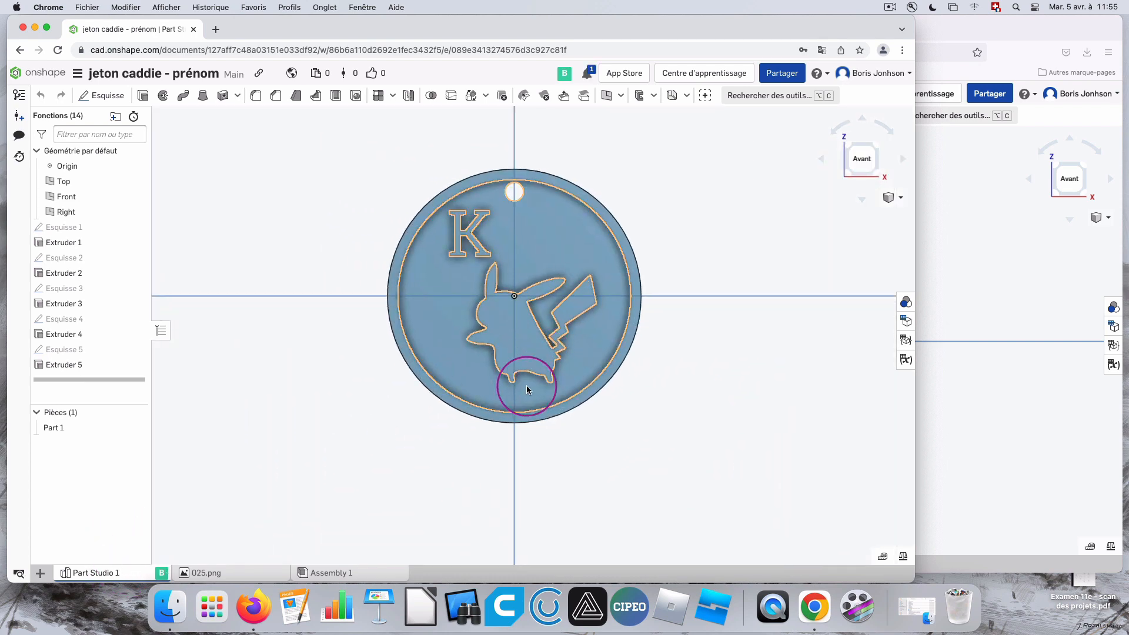
Start another export of Part Studio 1, naming the file with the maker's first name followed by "- Jetton 2".
{"action": "right_click", "coordinate": [98, 574]}
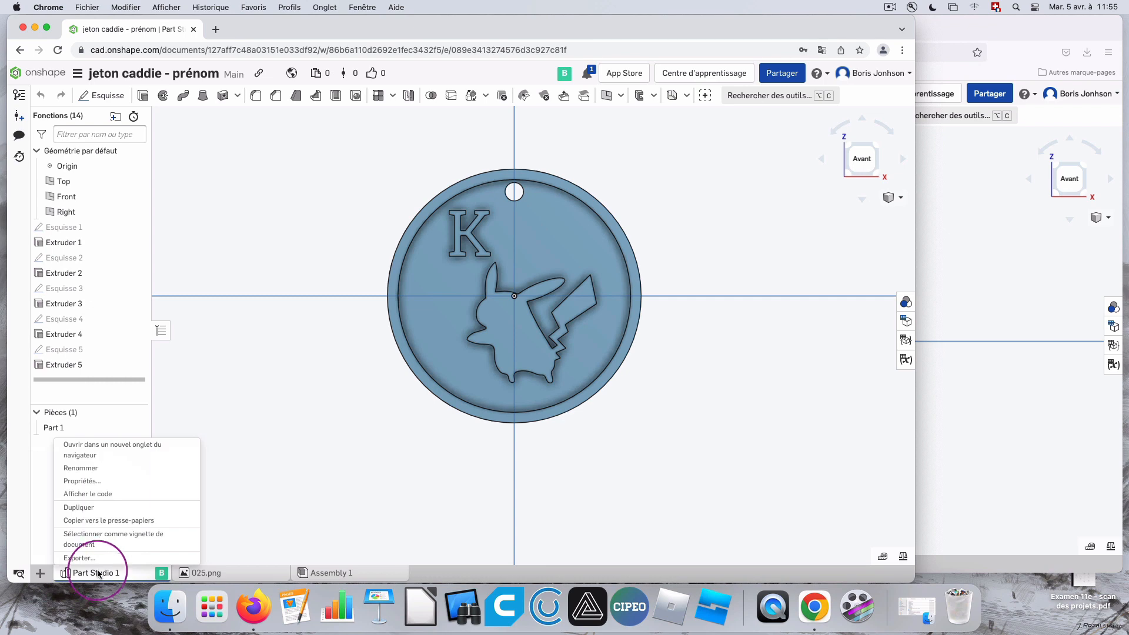
{"action": "left_click", "coordinate": [101, 558]}
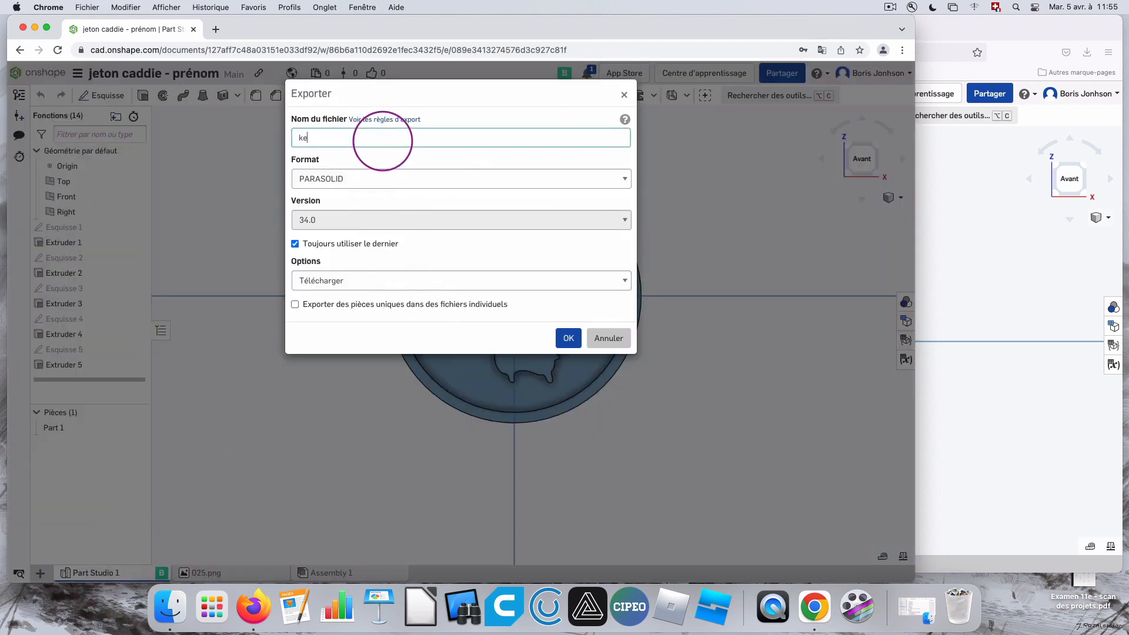
{"action": "key", "text": "BackSpace"}
{"action": "key", "text": "BackSpace"}
{"action": "type", "text": "Kevin - Jetton 2"}
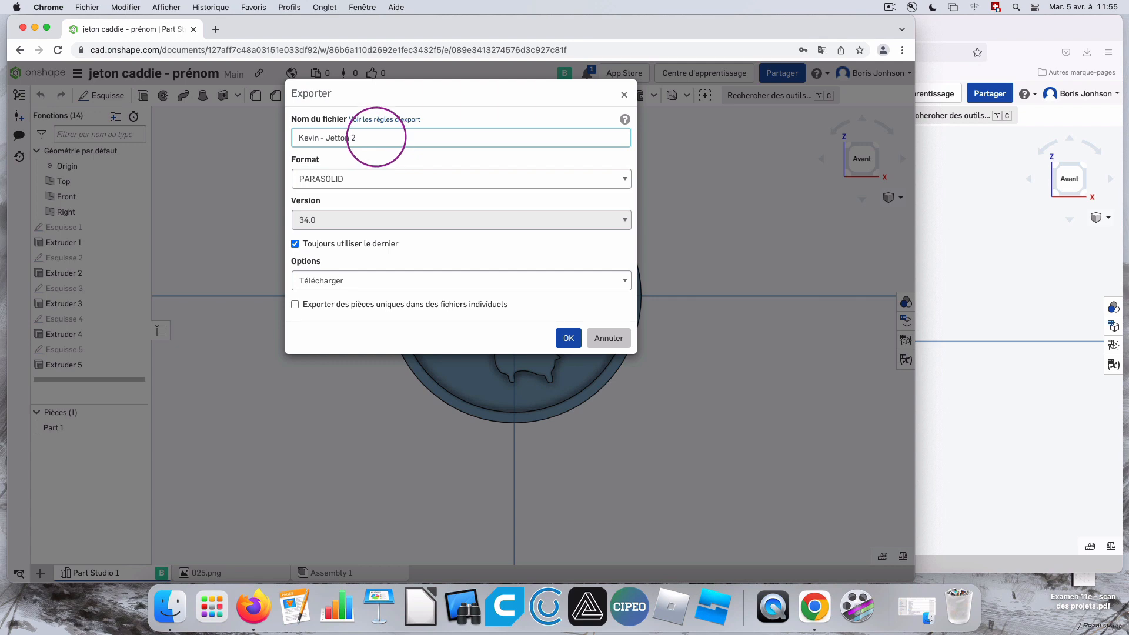
Export this second file in STL format with Millimeter units, and return to the Firefox window.
{"action": "left_click", "coordinate": [364, 175]}
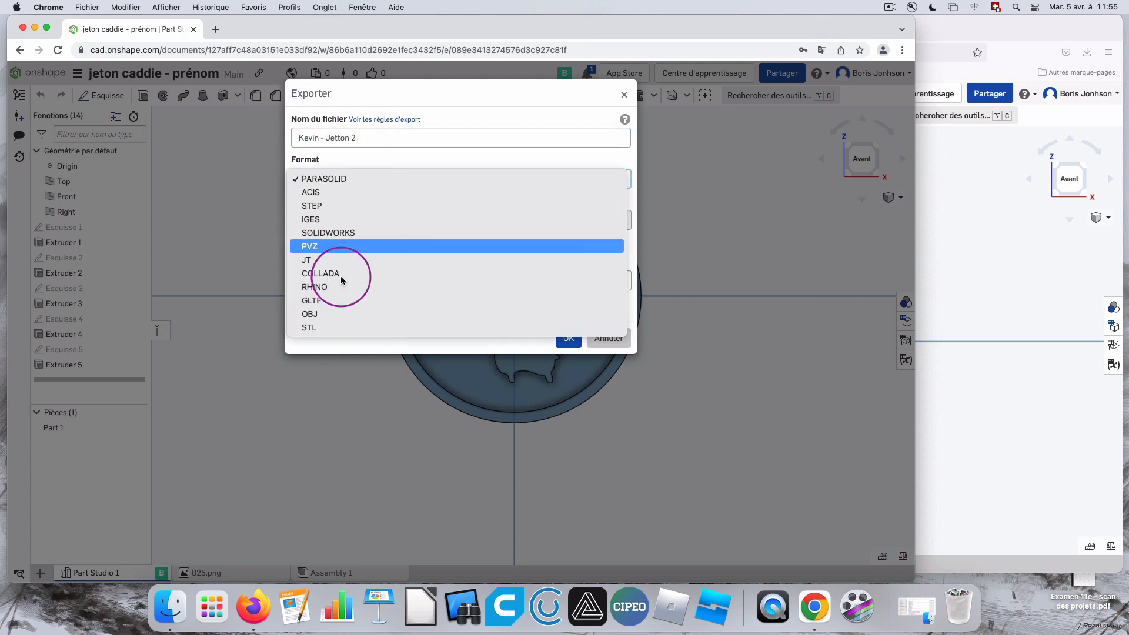
{"action": "left_click", "coordinate": [335, 328]}
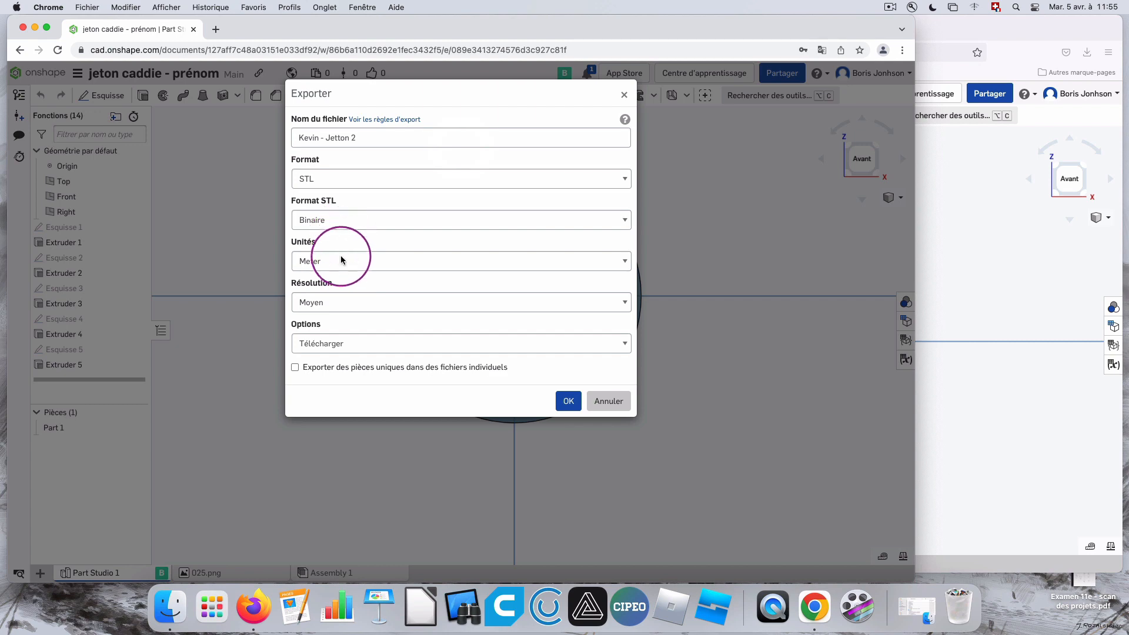
{"action": "left_click", "coordinate": [342, 260]}
{"action": "left_click", "coordinate": [354, 276]}
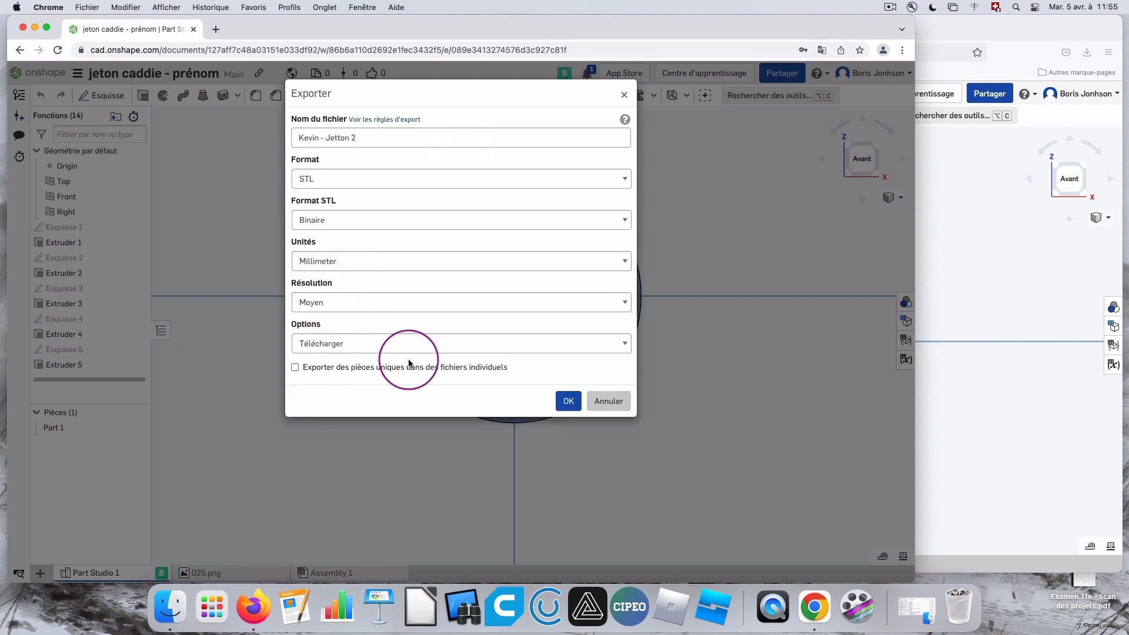
{"action": "left_click", "coordinate": [569, 400]}
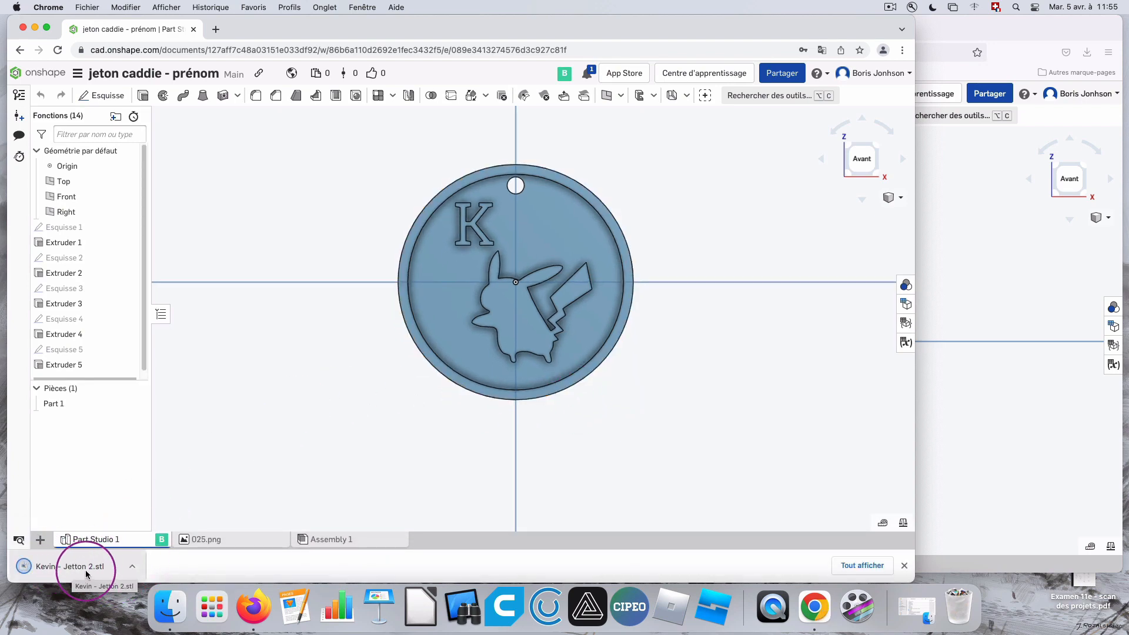
{"action": "left_click", "coordinate": [953, 290]}
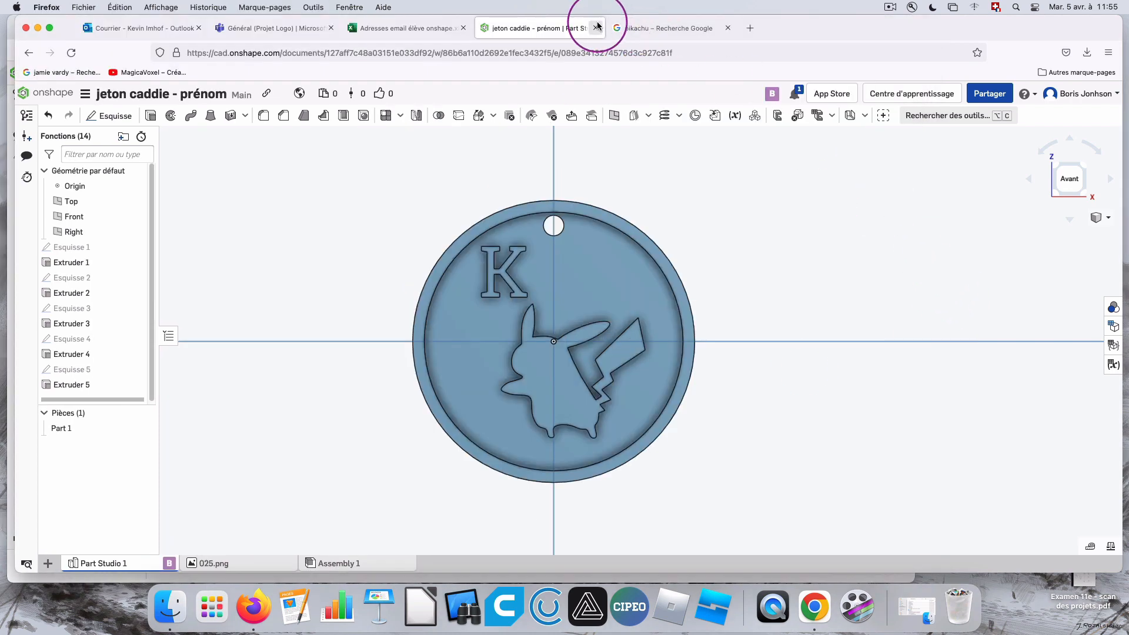
Check the browser's downloads, then open the Téléchargements folder in Finder and select the STL file ending in "- jetton".
{"action": "left_click", "coordinate": [1089, 54]}
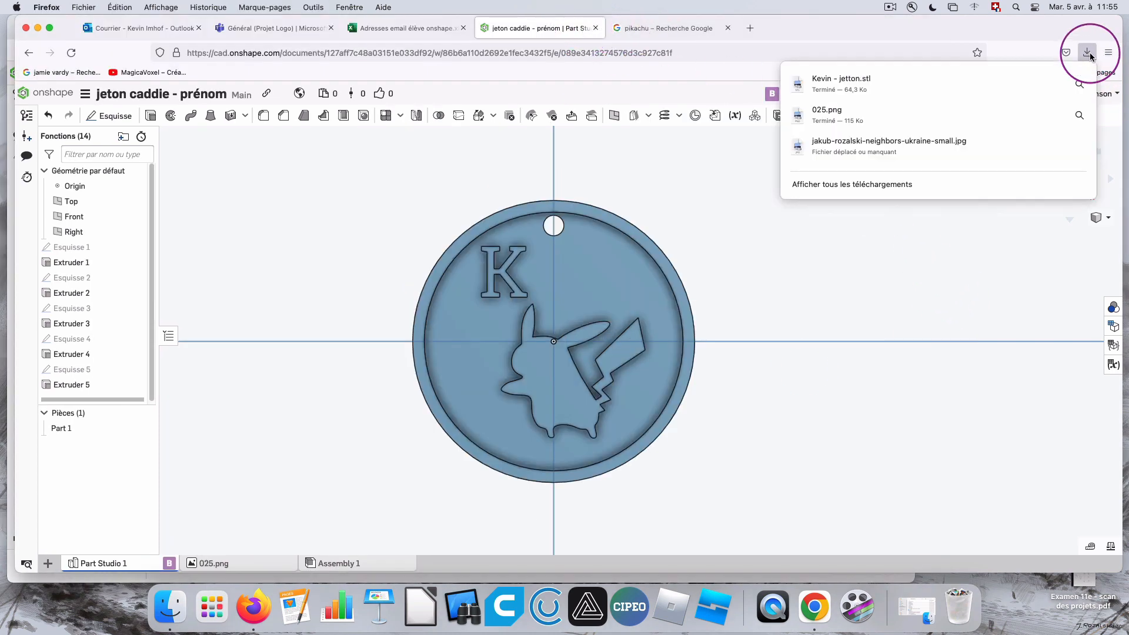
{"action": "left_click", "coordinate": [1088, 54]}
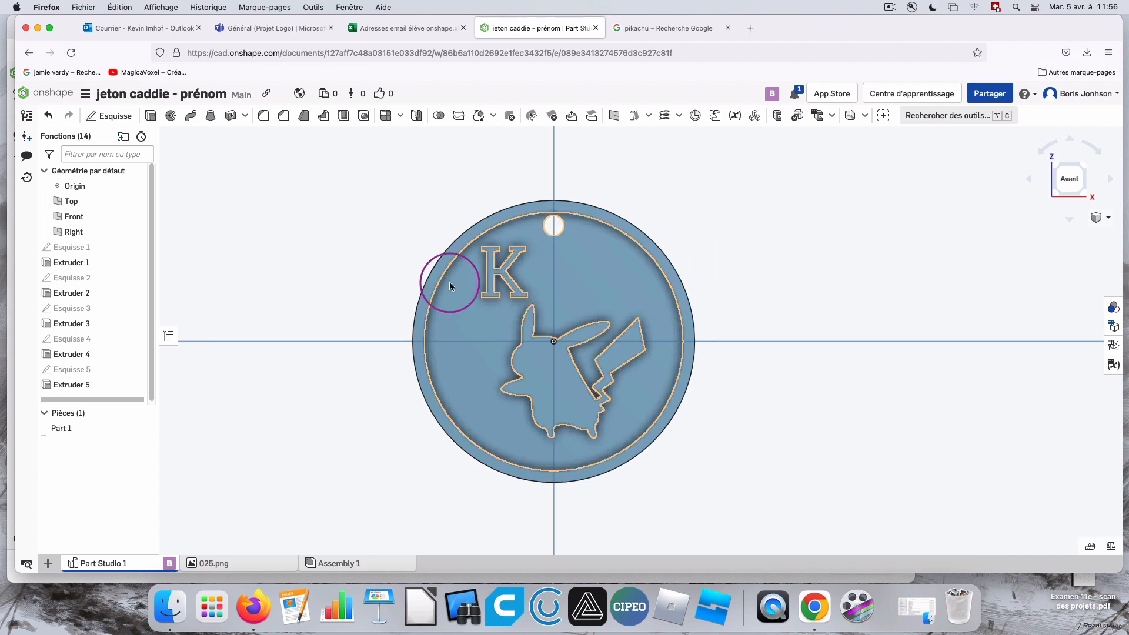
{"action": "left_click", "coordinate": [170, 607]}
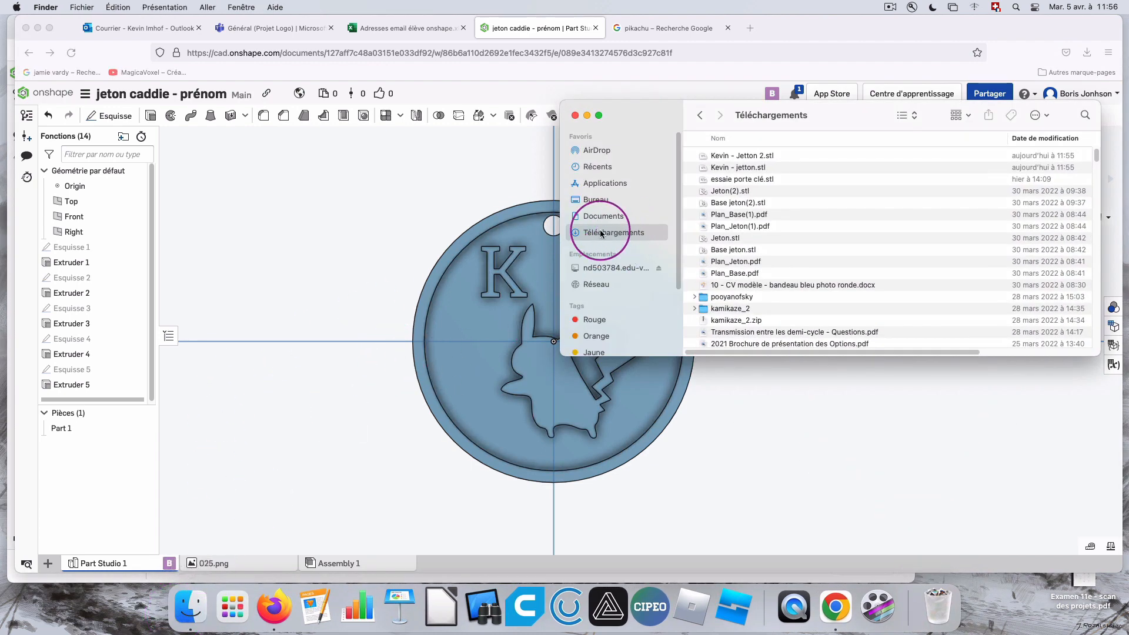
{"action": "left_click", "coordinate": [765, 156]}
{"action": "left_click", "coordinate": [783, 168]}
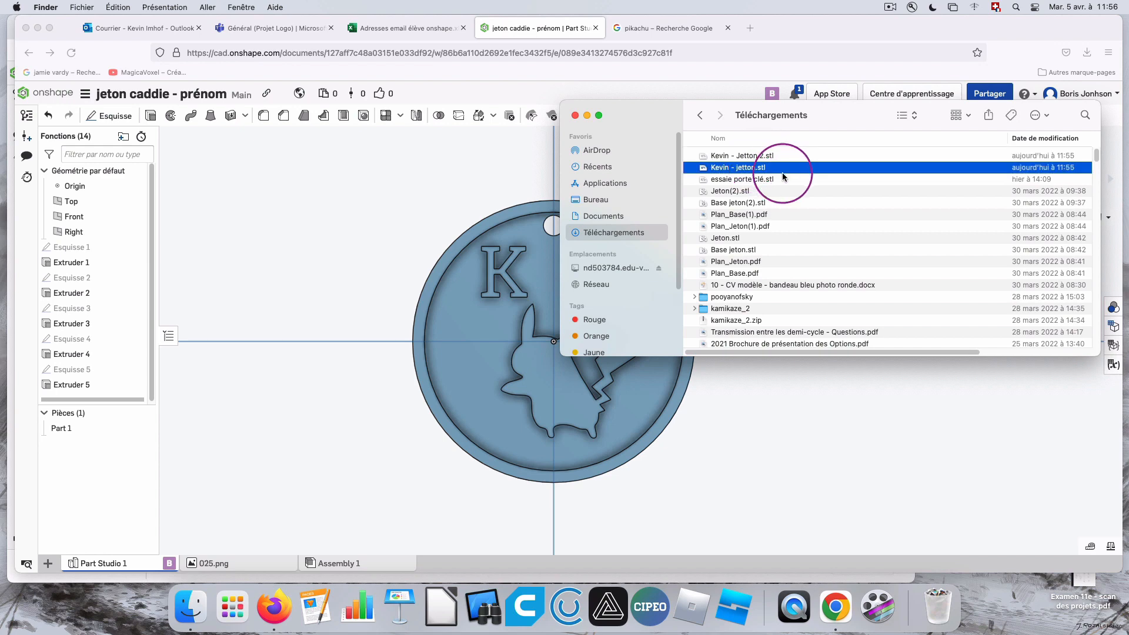
{"action": "left_click_drag", "start_coordinate": [826, 114], "coordinate": [765, 328]}
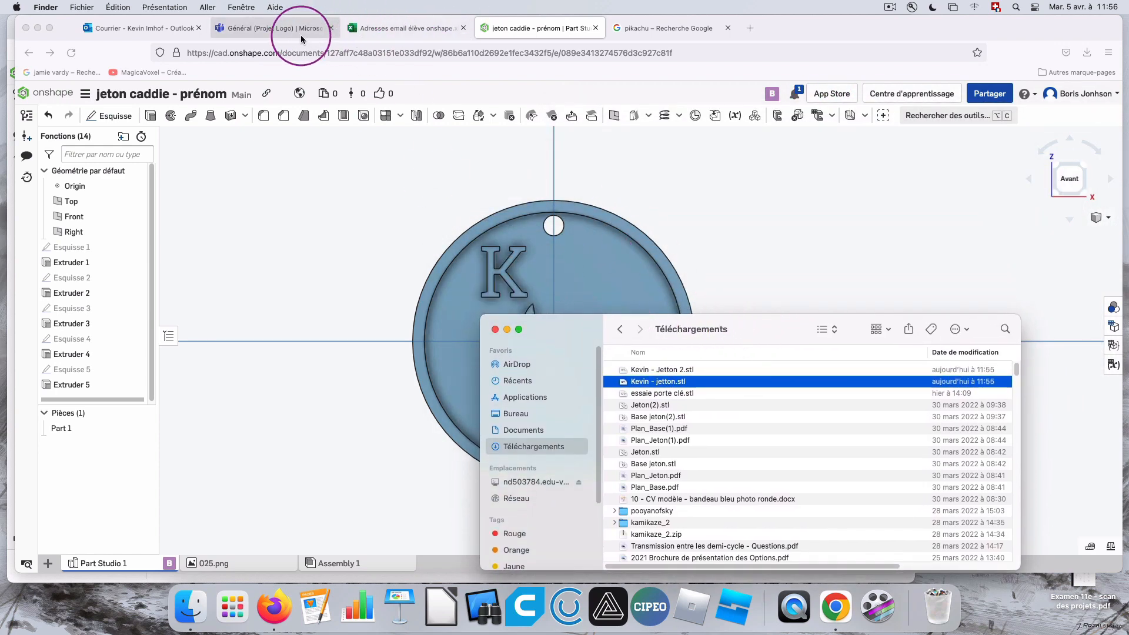
Switch to the Outlook draft "Impression 3d" and review its subject and message text.
{"action": "left_click", "coordinate": [144, 28]}
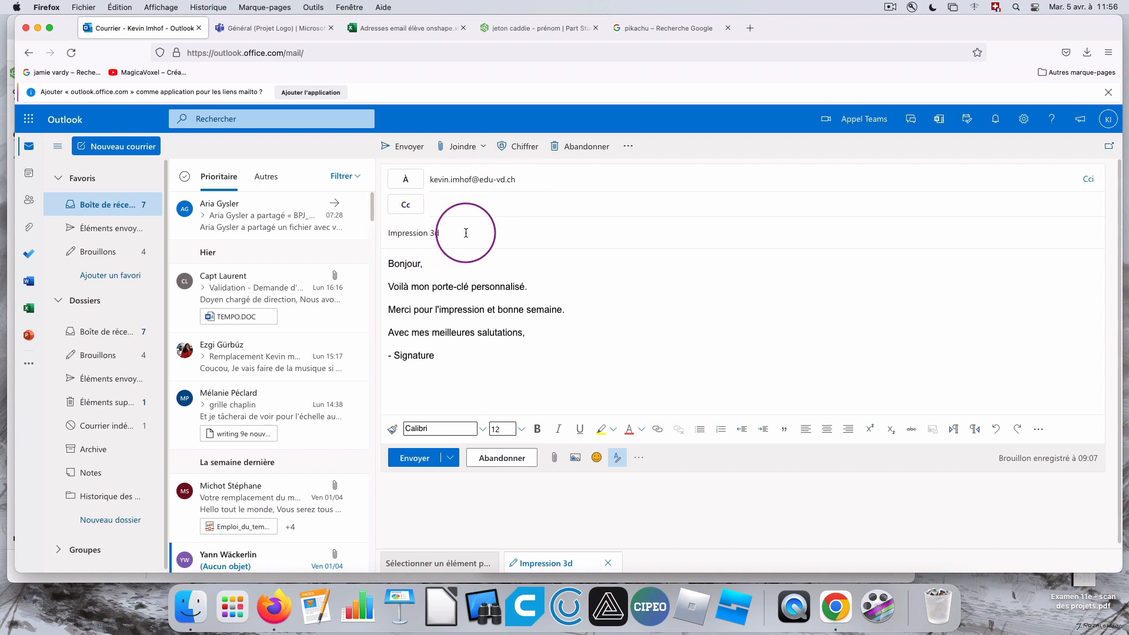
{"action": "left_click_drag", "start_coordinate": [462, 232], "coordinate": [366, 234]}
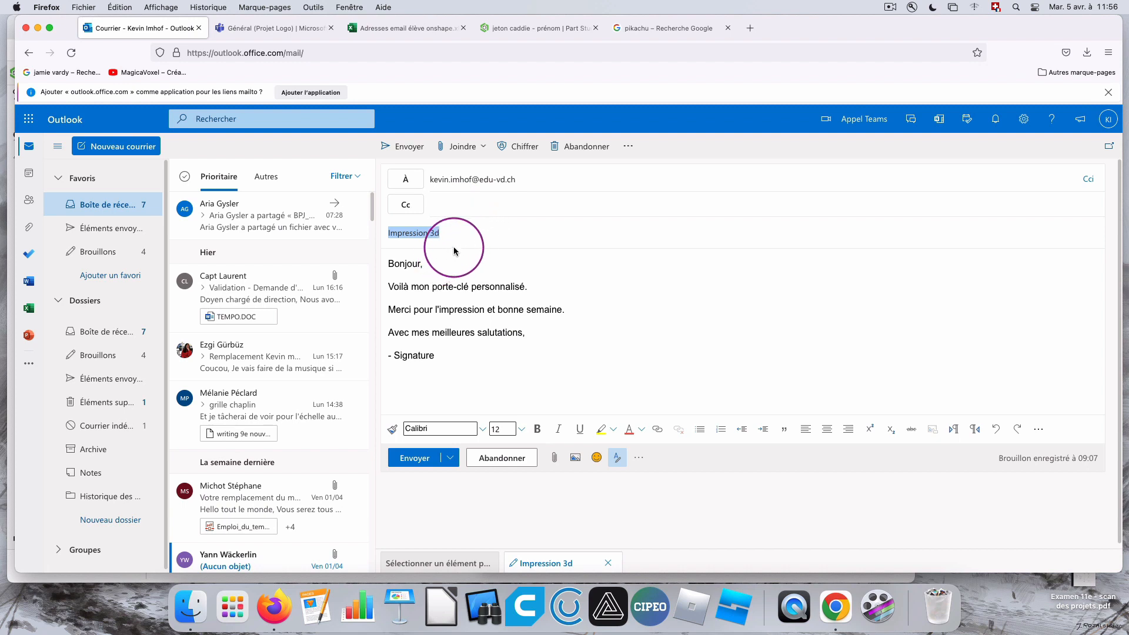
{"action": "mouse_move", "coordinate": [489, 360]}
{"action": "left_mouse_down"}
{"action": "mouse_move", "coordinate": [434, 338]}
{"action": "mouse_move", "coordinate": [373, 221]}
{"action": "left_mouse_up"}
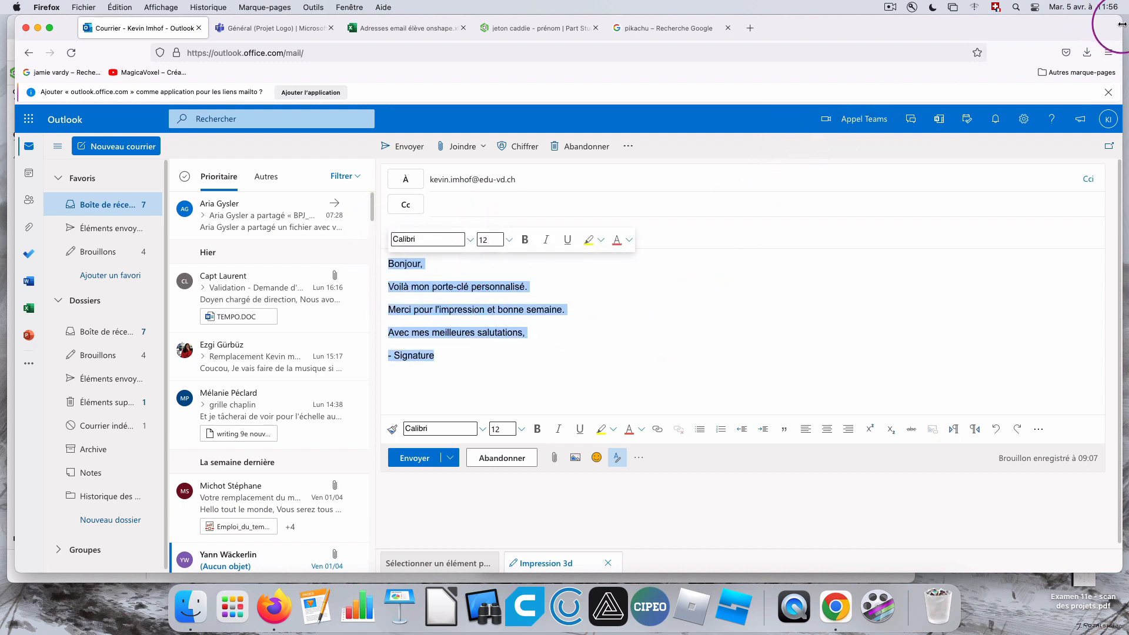
Attach the "- jetton" STL file from the Téléchargements folder to the "Impression 3d" message and send it.
{"action": "left_click_drag", "start_coordinate": [1123, 23], "coordinate": [856, 23]}
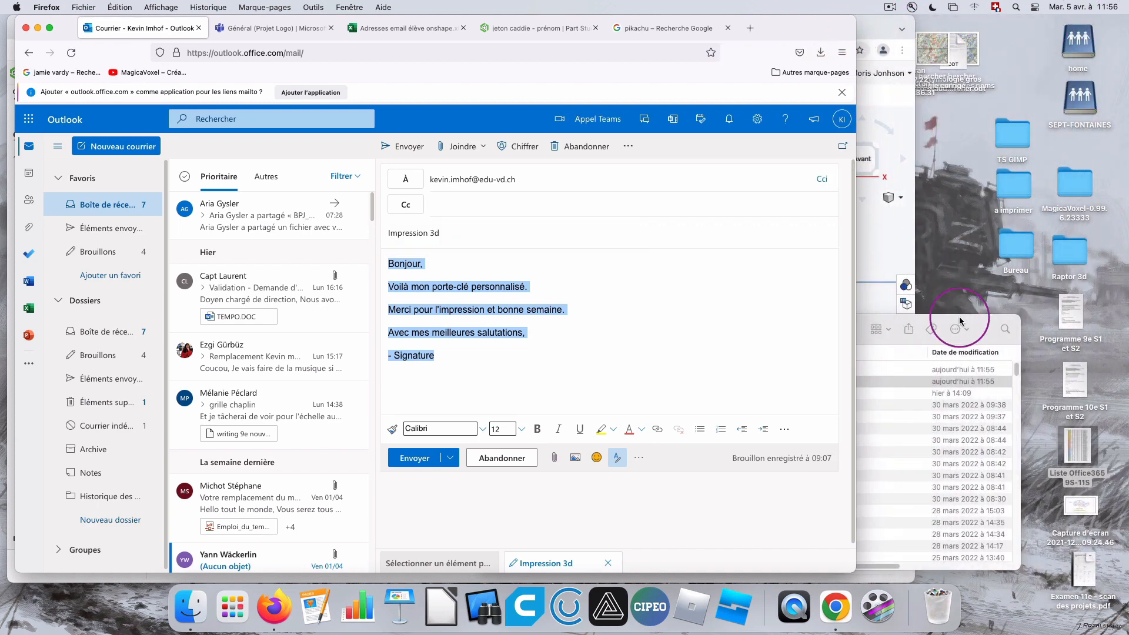
{"action": "left_click_drag", "start_coordinate": [961, 321], "coordinate": [1072, 174]}
{"action": "left_click_drag", "start_coordinate": [598, 181], "coordinate": [854, 182]}
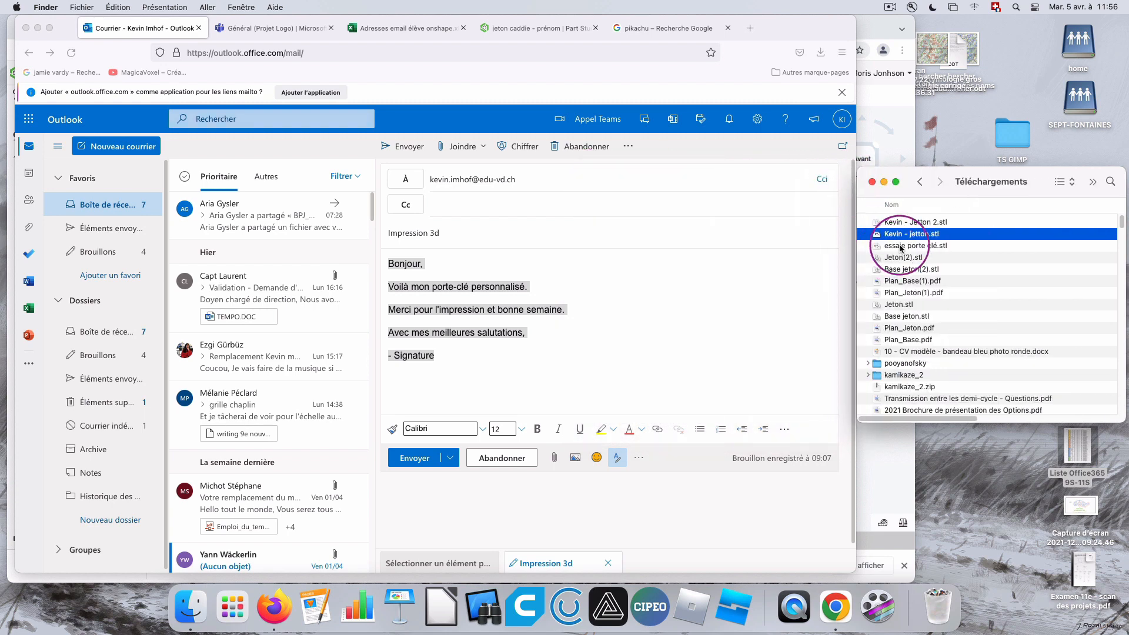
{"action": "left_click_drag", "start_coordinate": [900, 247], "coordinate": [573, 370]}
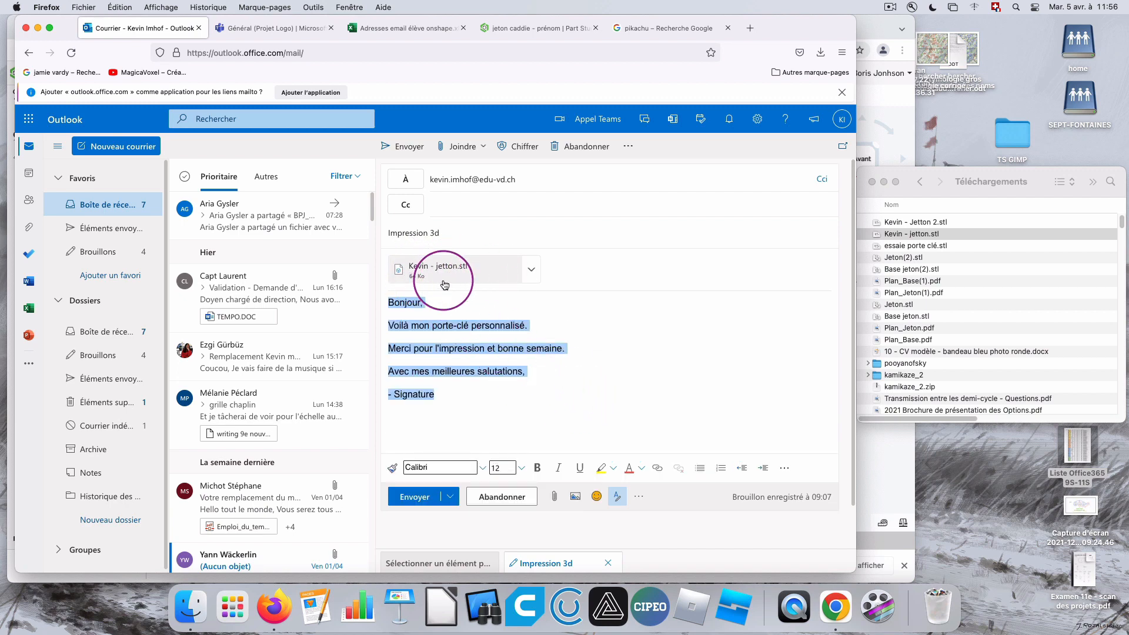
{"action": "left_click", "coordinate": [416, 499]}
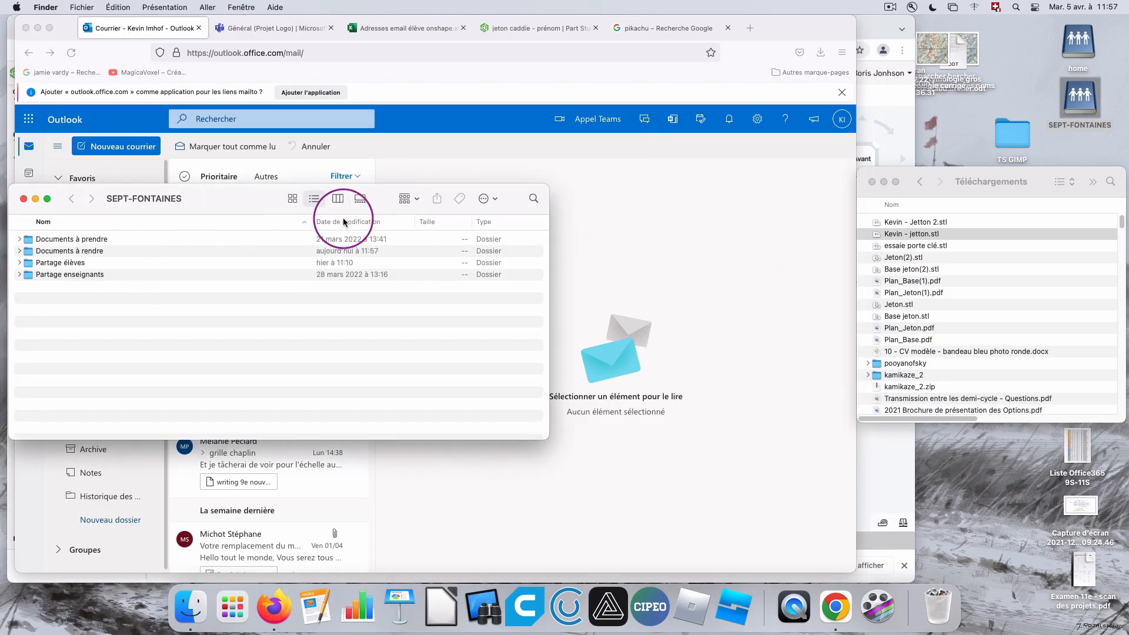
Open the SEPT-FONTAINES network share and copy the "- jetton" STL file from Téléchargements into its "Documents à rendre" folder.
{"action": "left_click", "coordinate": [24, 199]}
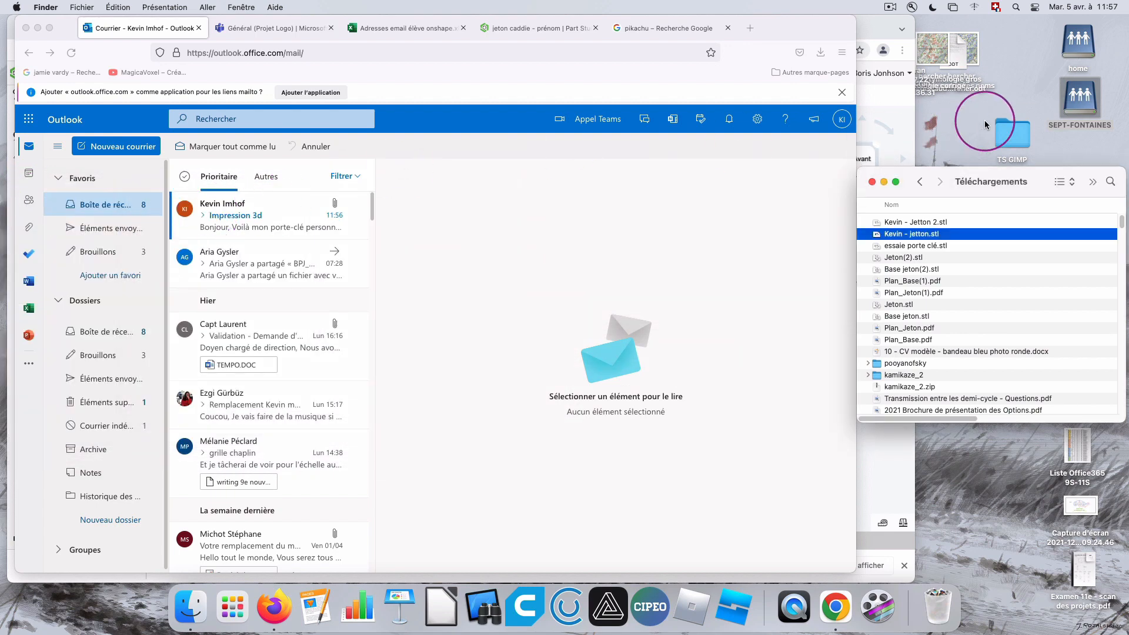
{"action": "left_click", "coordinate": [1075, 105]}
{"action": "double_click", "coordinate": [1076, 105]}
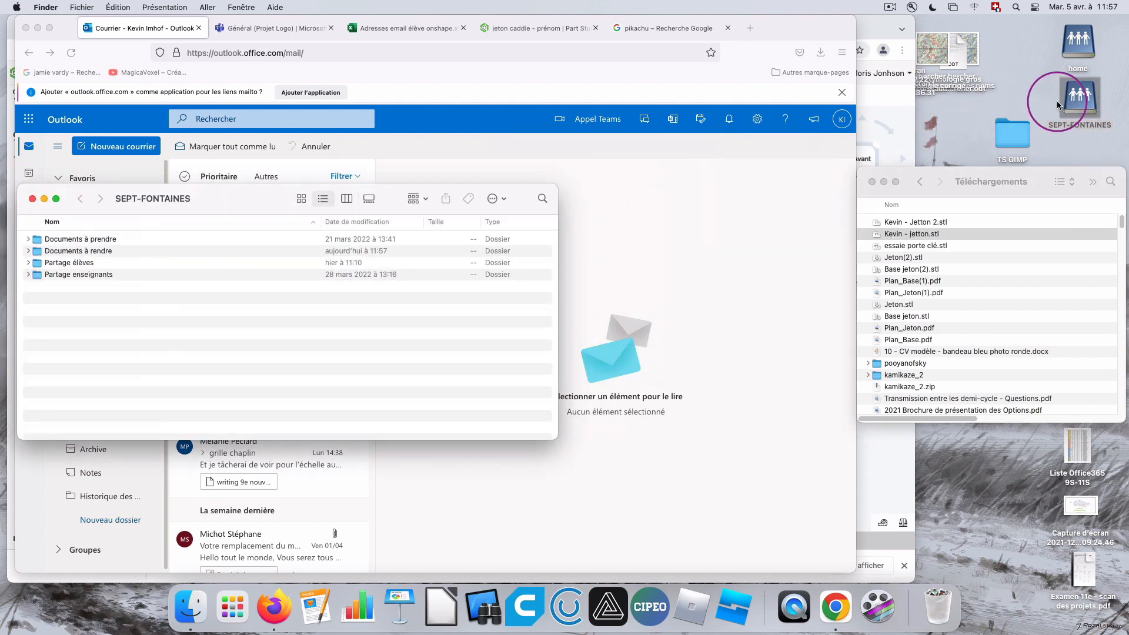
{"action": "left_click", "coordinate": [57, 252]}
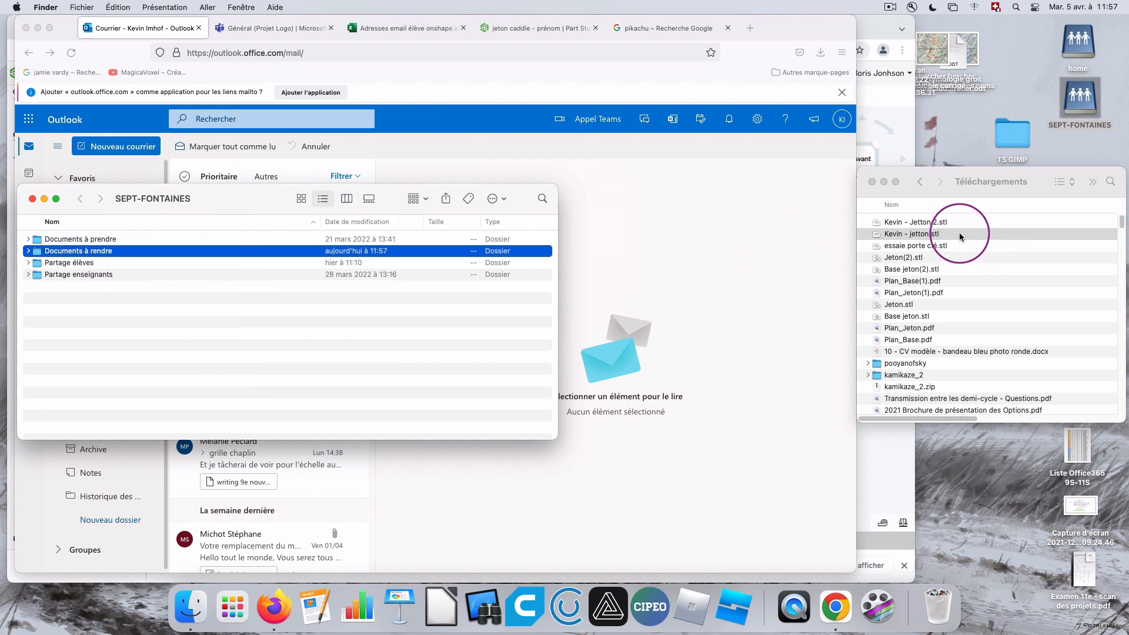
{"action": "left_click_drag", "start_coordinate": [964, 234], "coordinate": [121, 256]}
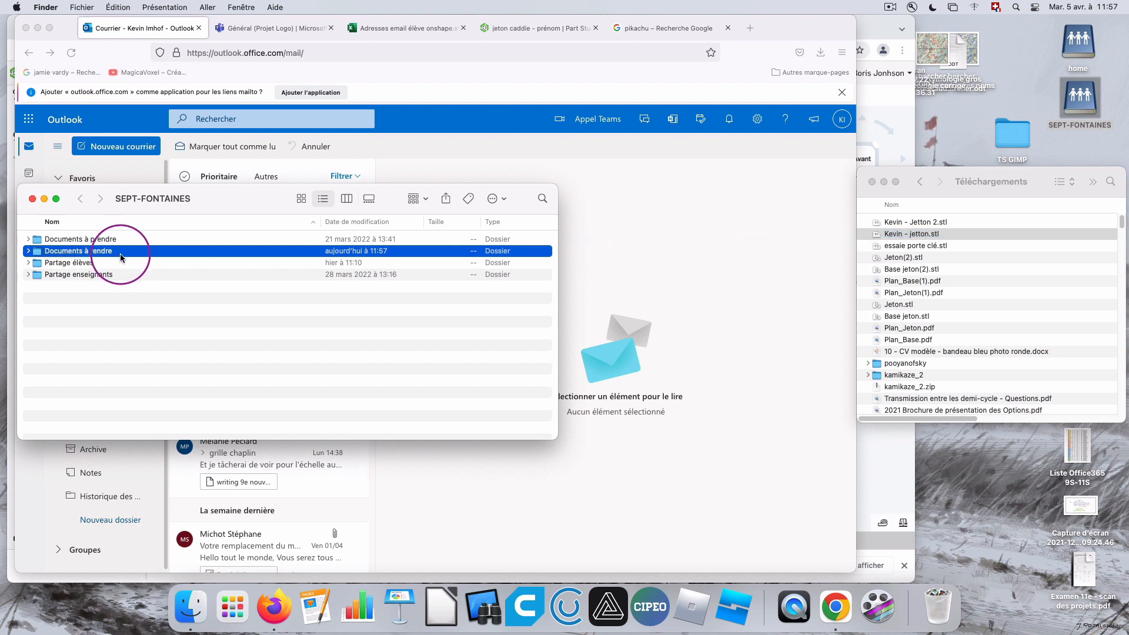